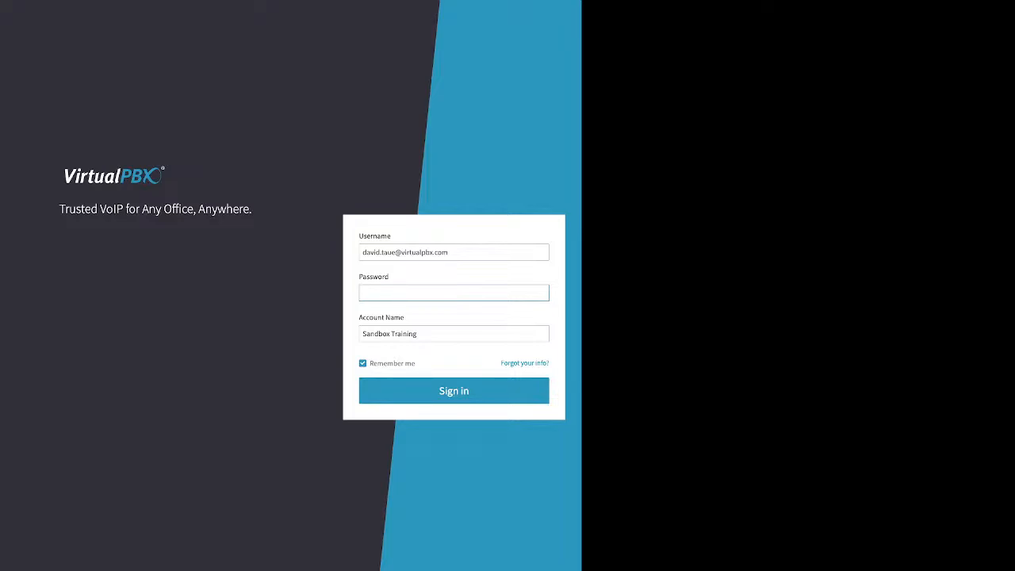
Open the password recovery form, examine the details it requires, and return to the sign-in form.
drag(499, 363, 544, 363)
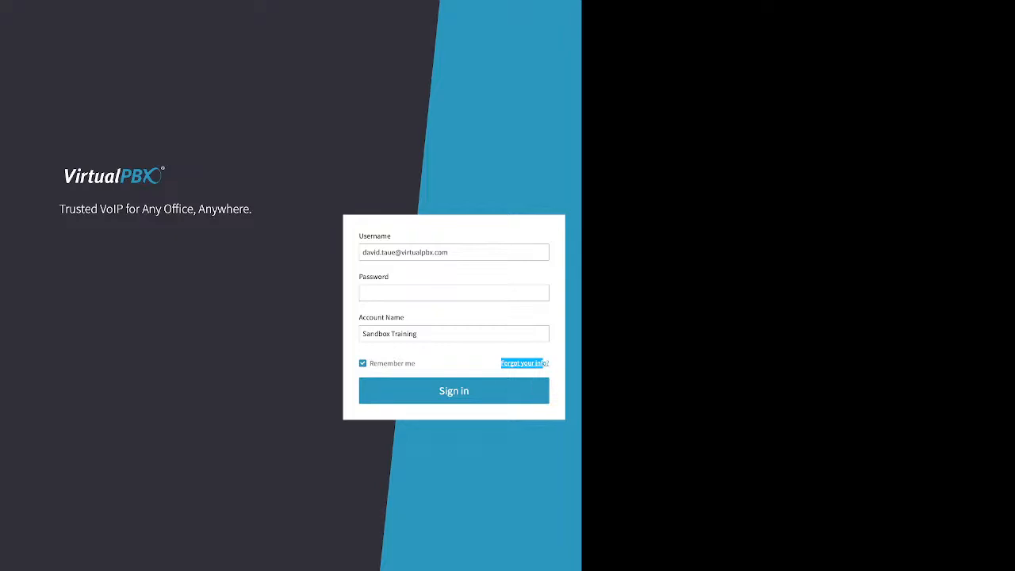
click(529, 363)
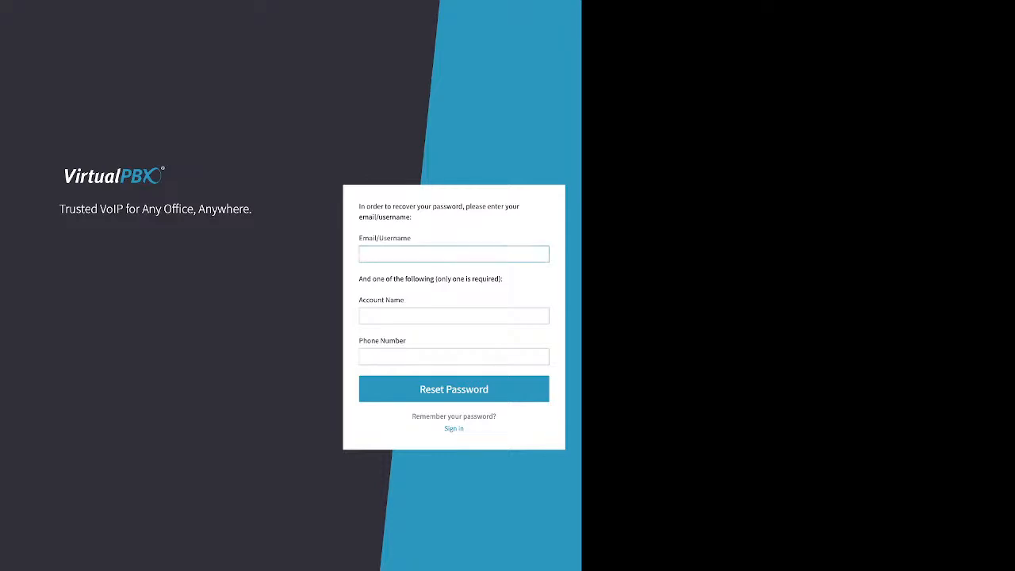
drag(412, 238, 360, 238)
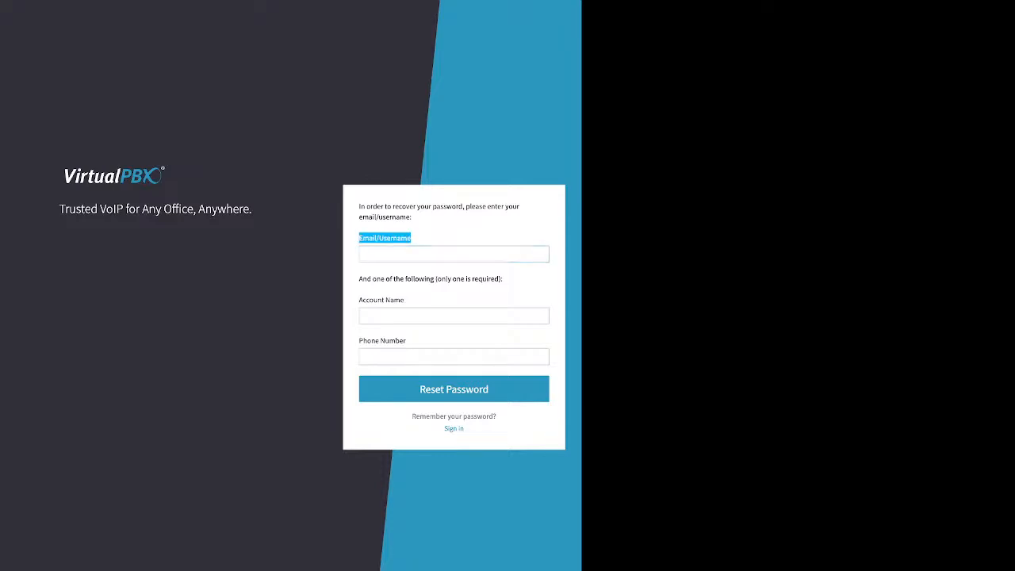
click(428, 238)
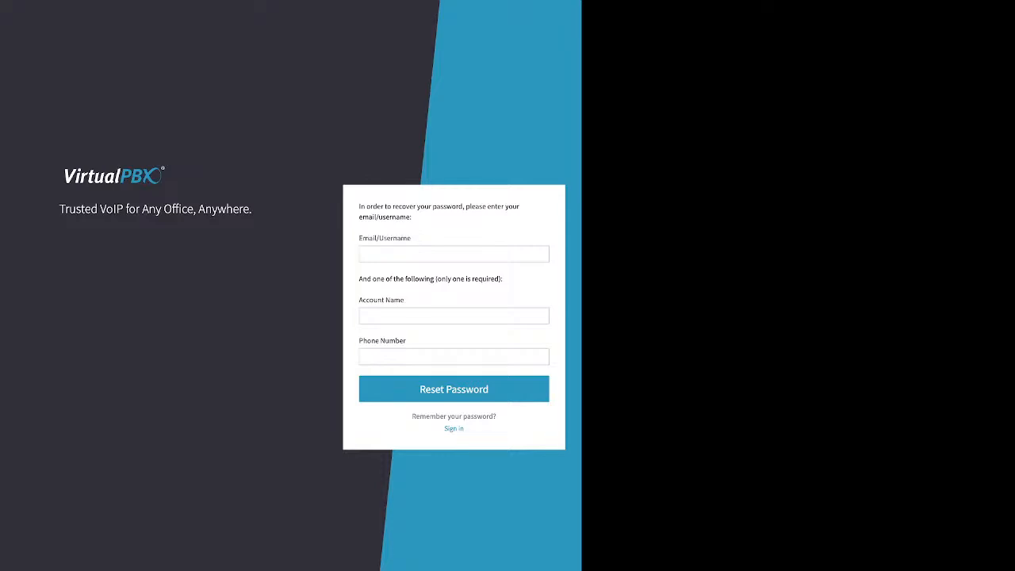
drag(359, 299, 407, 341)
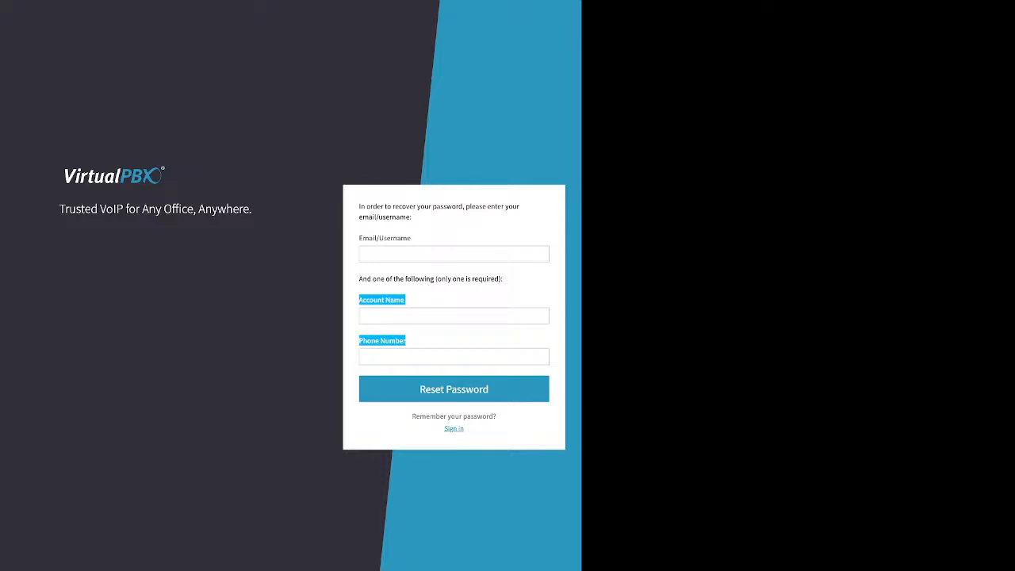
click(453, 429)
Enter the account password and sign in to the Sandbox Training account.
click(454, 294)
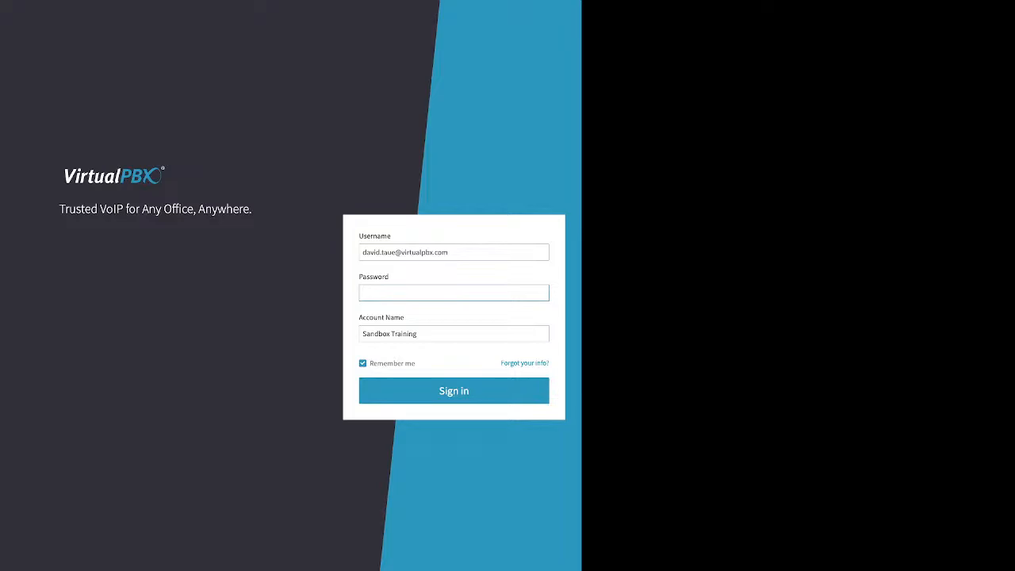
text(•••••••)
double_click(453, 391)
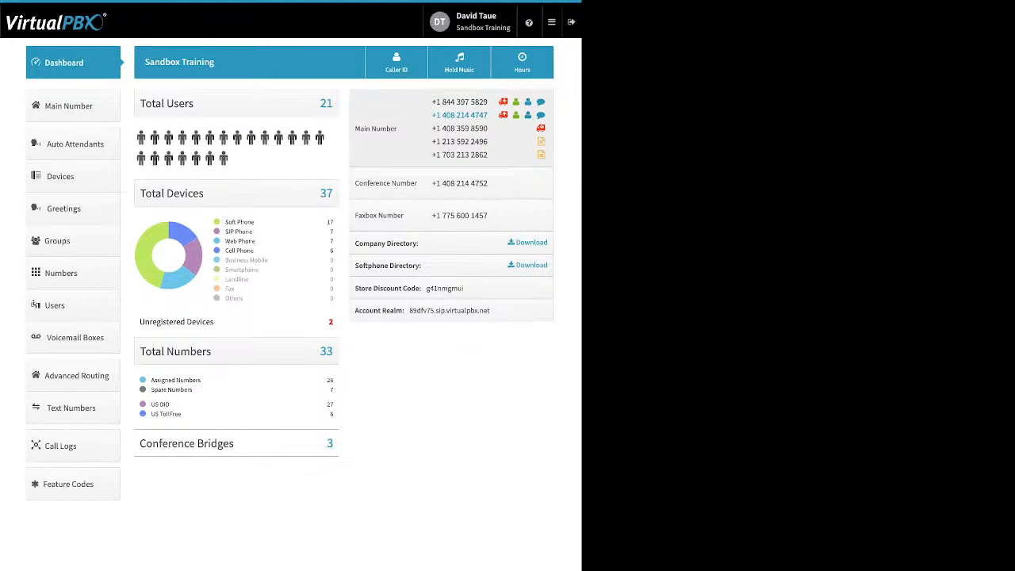
Review the user's password settings and the account's timezone and language settings, then close the settings without changes.
click(475, 21)
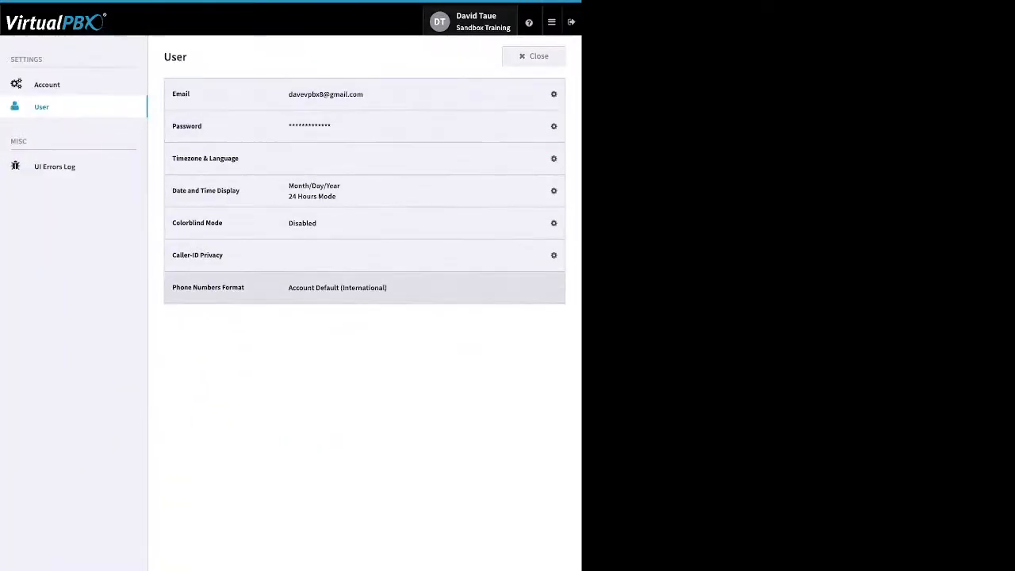
click(546, 127)
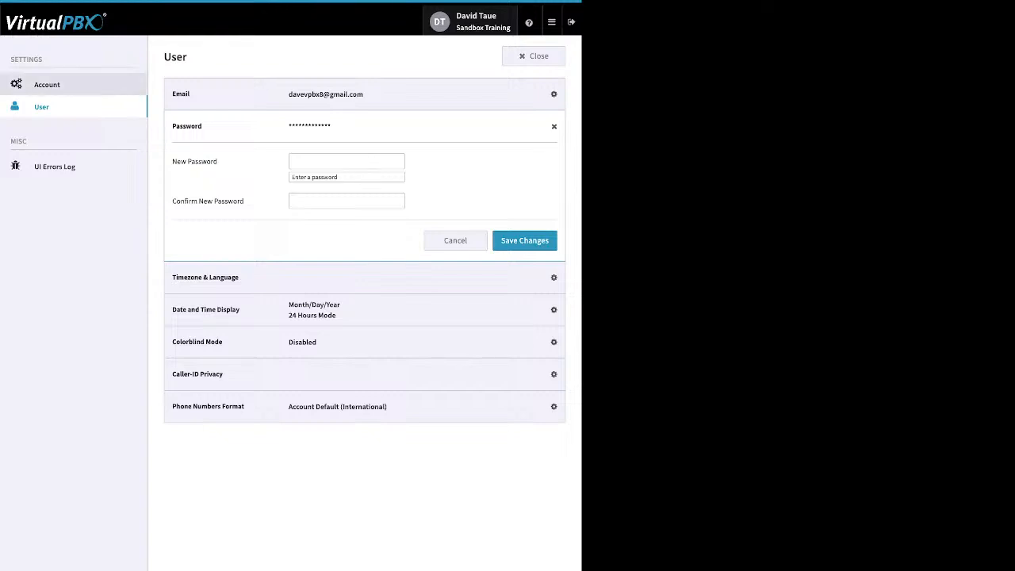
click(48, 84)
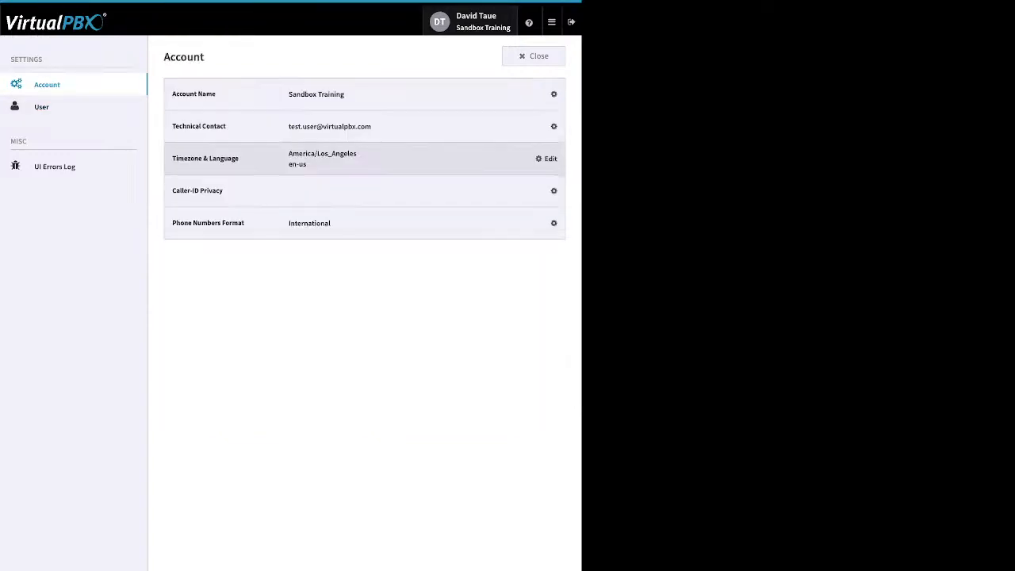
click(547, 159)
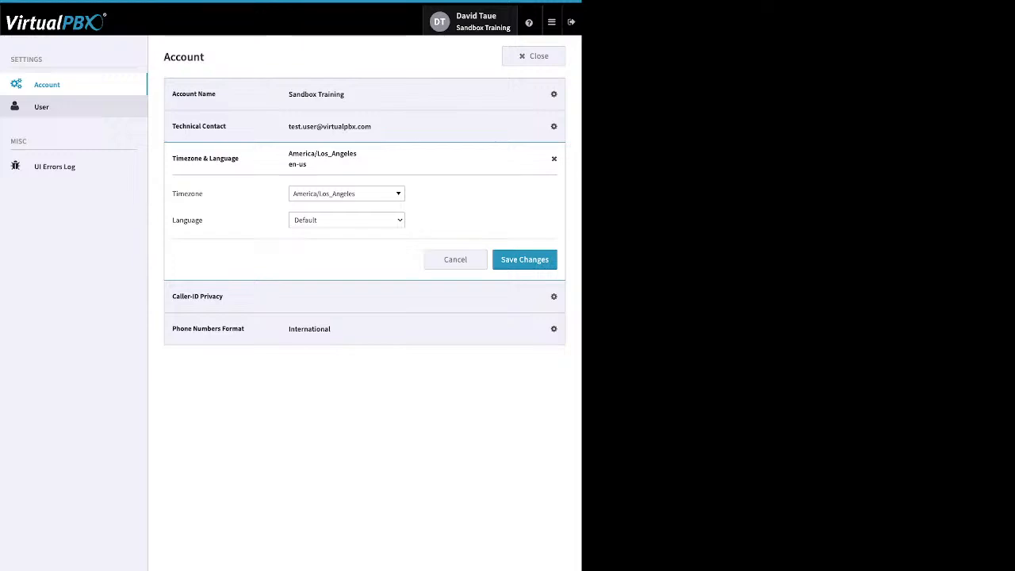
click(41, 108)
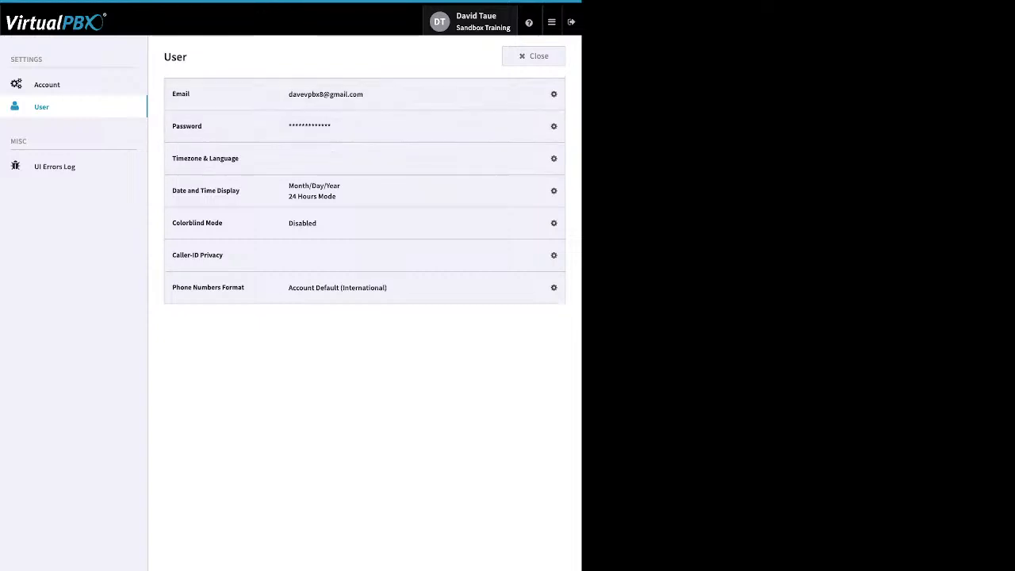
click(534, 56)
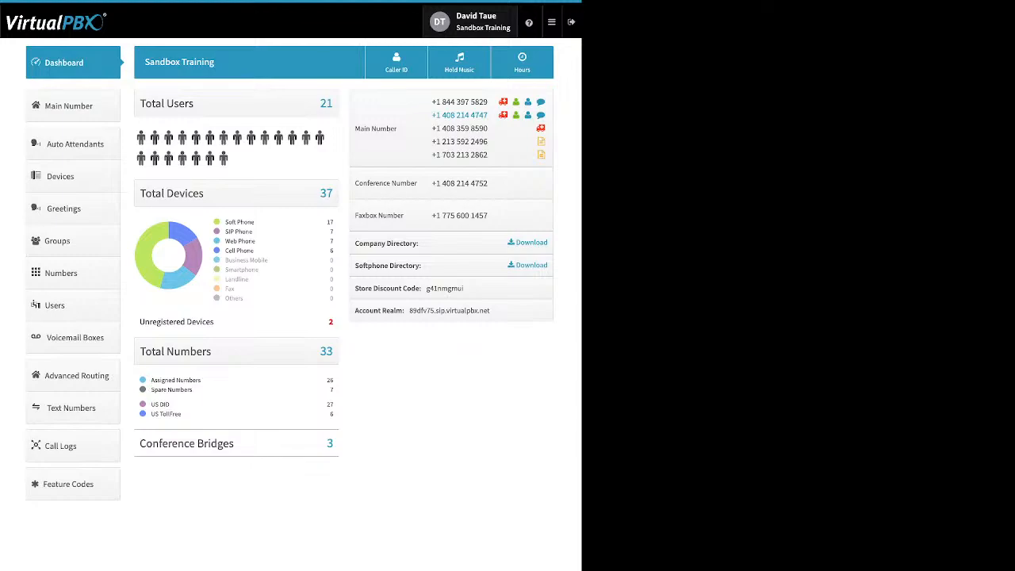
Examine the dashboard's breakdown of device types and its unregistered devices entry.
mouse_move(529, 22)
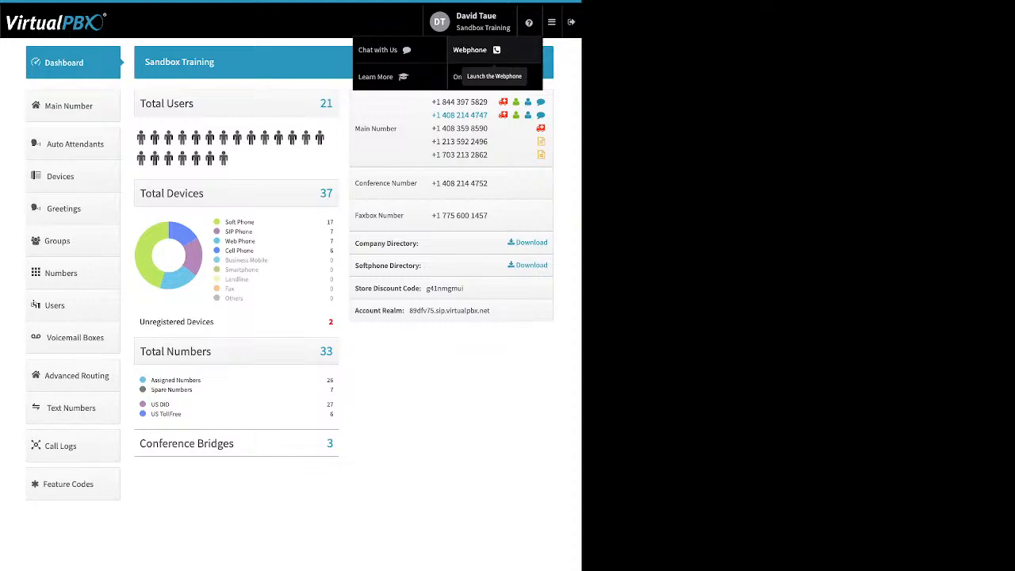
mouse_move(552, 22)
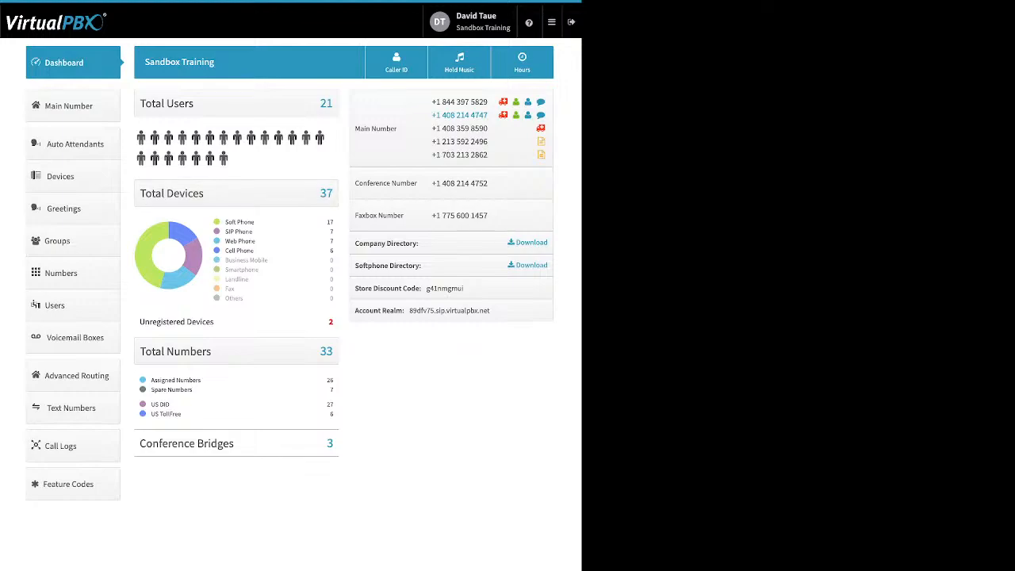
drag(256, 222, 225, 222)
drag(253, 231, 226, 232)
drag(255, 241, 225, 241)
drag(256, 250, 226, 251)
drag(214, 322, 184, 321)
click(181, 323)
Examine the dashboard's breakdown of assigned, spare, US DID and toll-free numbers, and its conference bridges entry.
drag(193, 390, 151, 380)
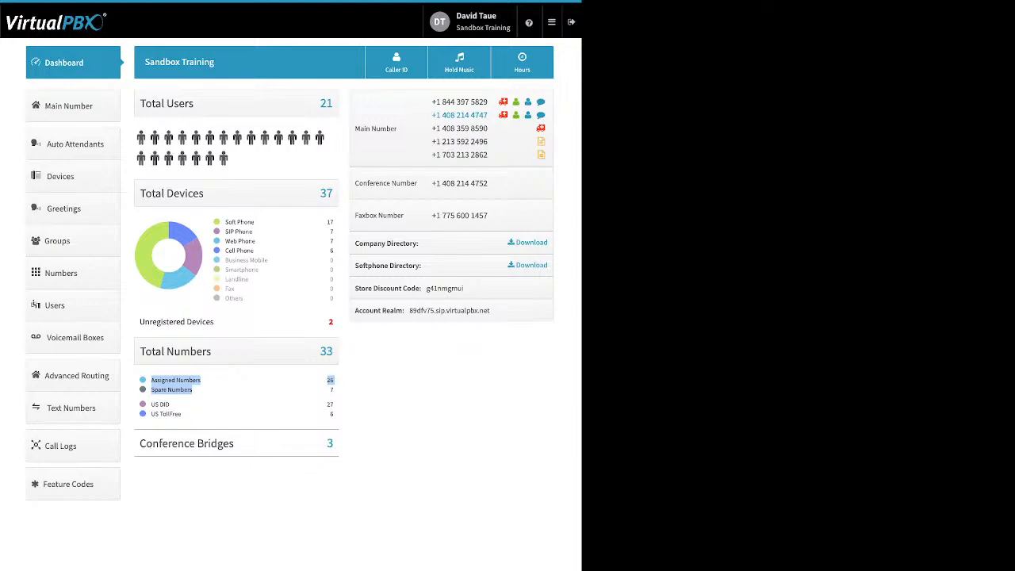
click(236, 391)
drag(151, 404, 182, 414)
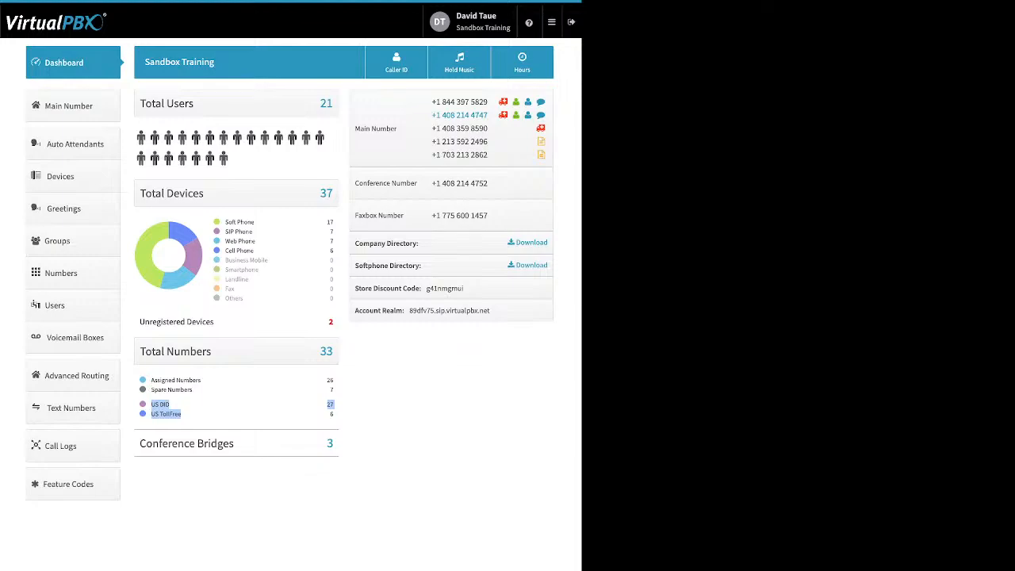
click(182, 414)
drag(235, 443, 139, 444)
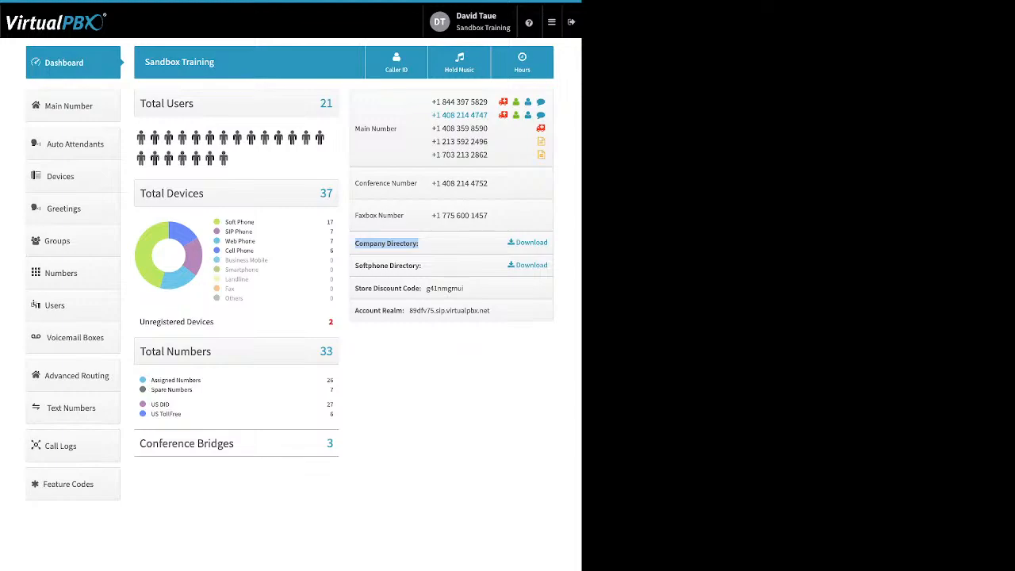
Review the softphone directory, store discount code and account realm entries on the dashboard.
drag(422, 266, 359, 266)
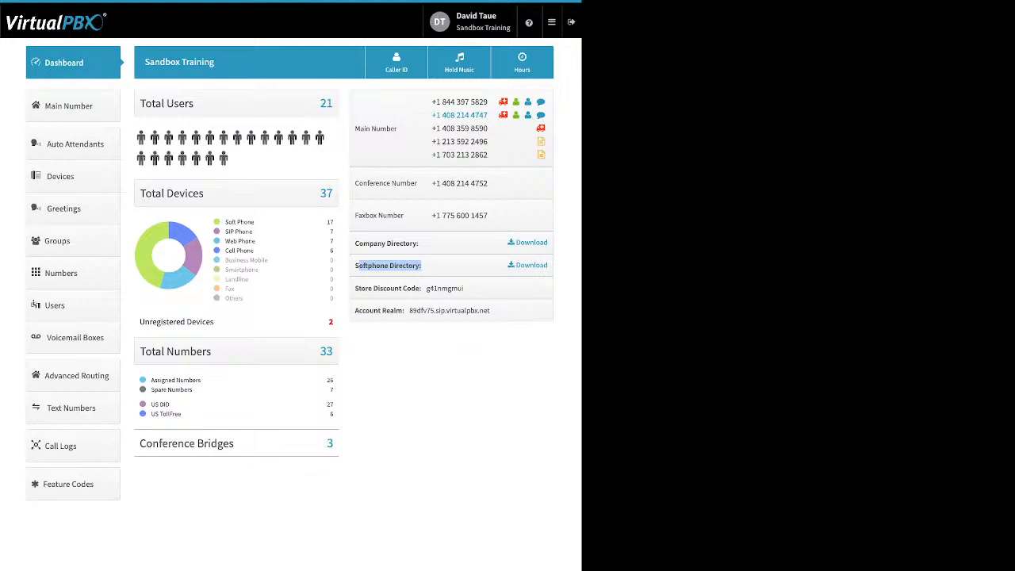
click(425, 267)
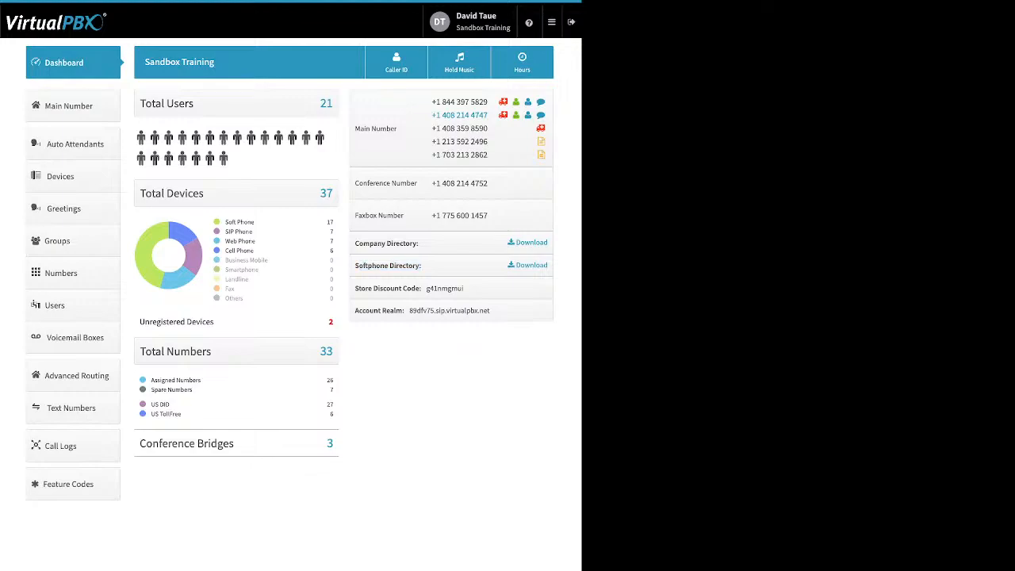
drag(355, 289, 465, 289)
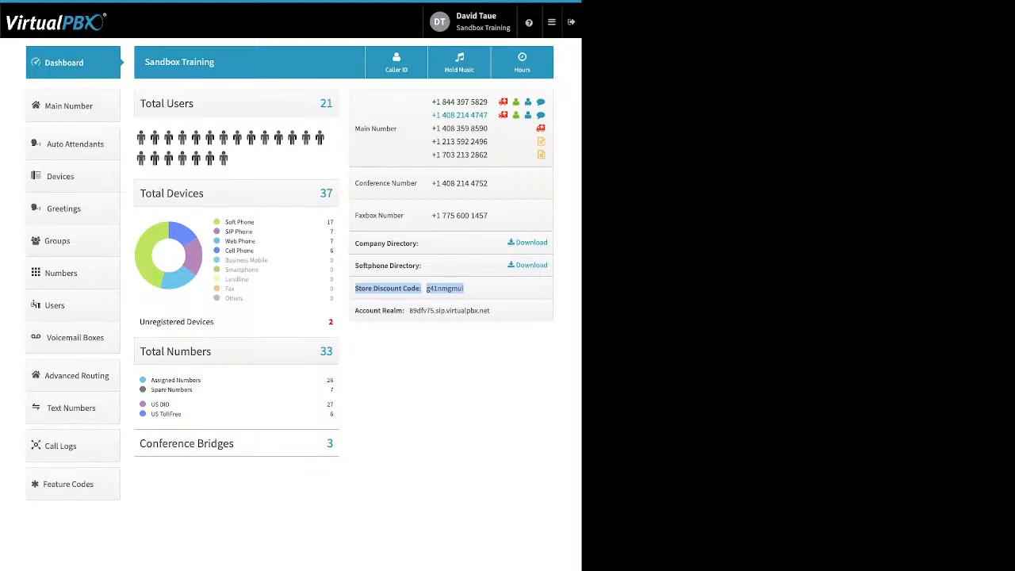
click(468, 288)
drag(491, 311, 355, 311)
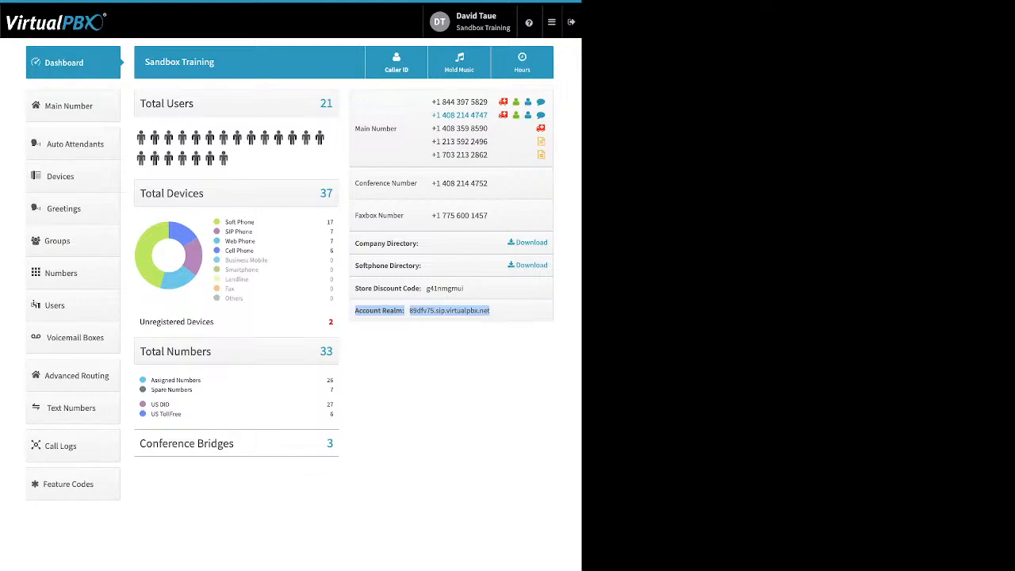
Examine the Company Caller ID number, name and emergency (E911) information, then close the dialog without saving.
click(397, 63)
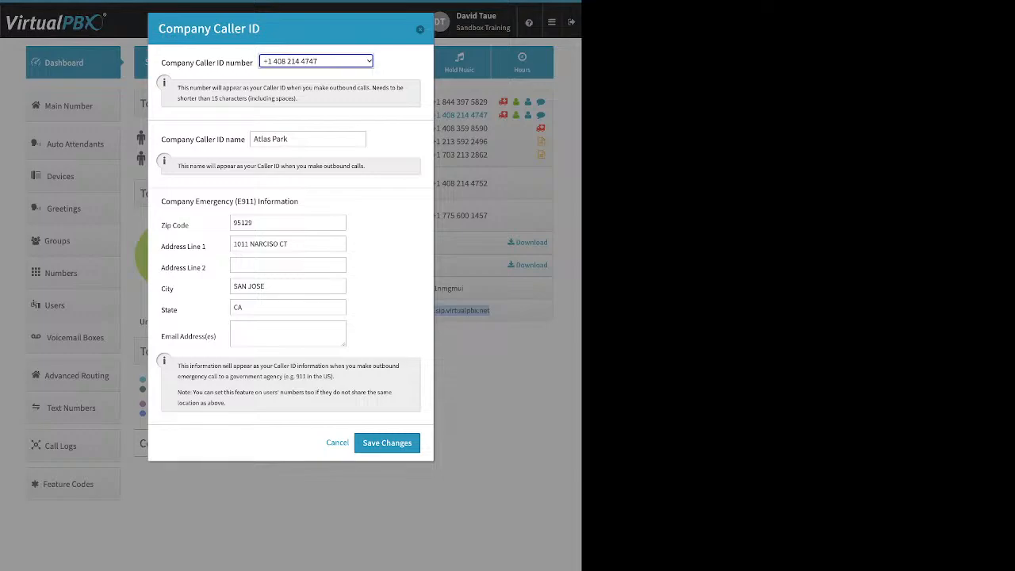
click(381, 202)
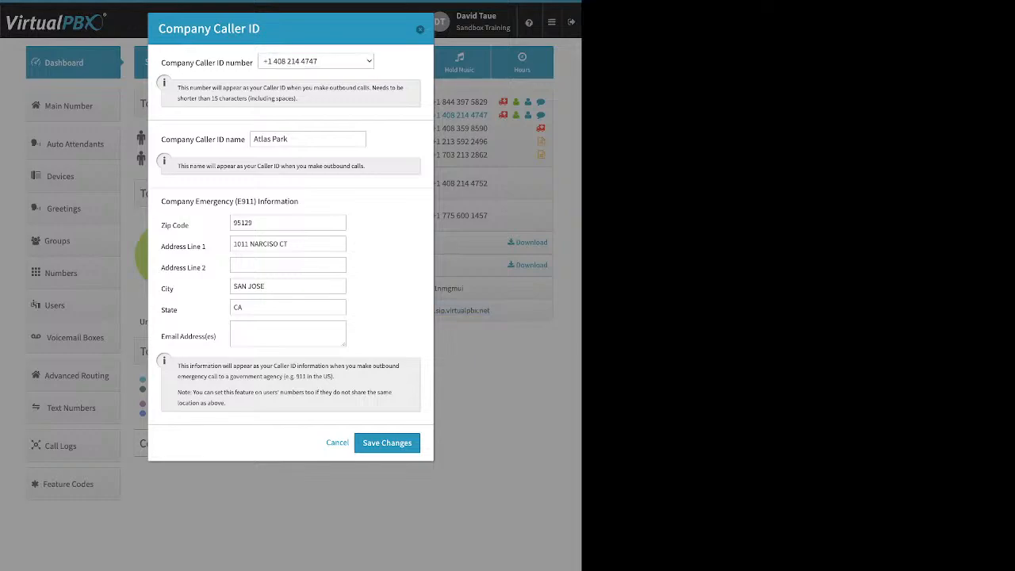
drag(161, 139, 245, 139)
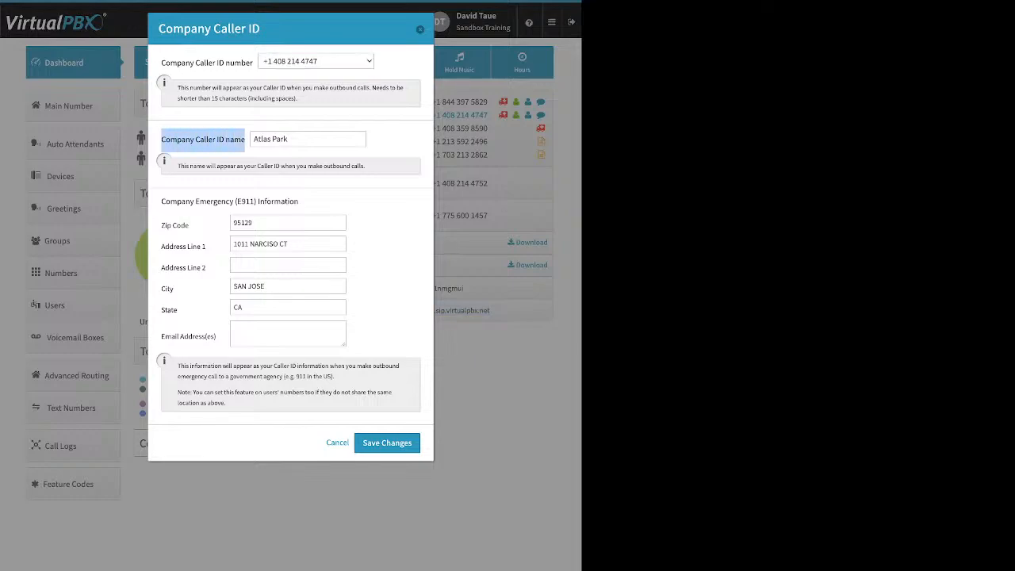
click(290, 138)
drag(290, 139, 252, 139)
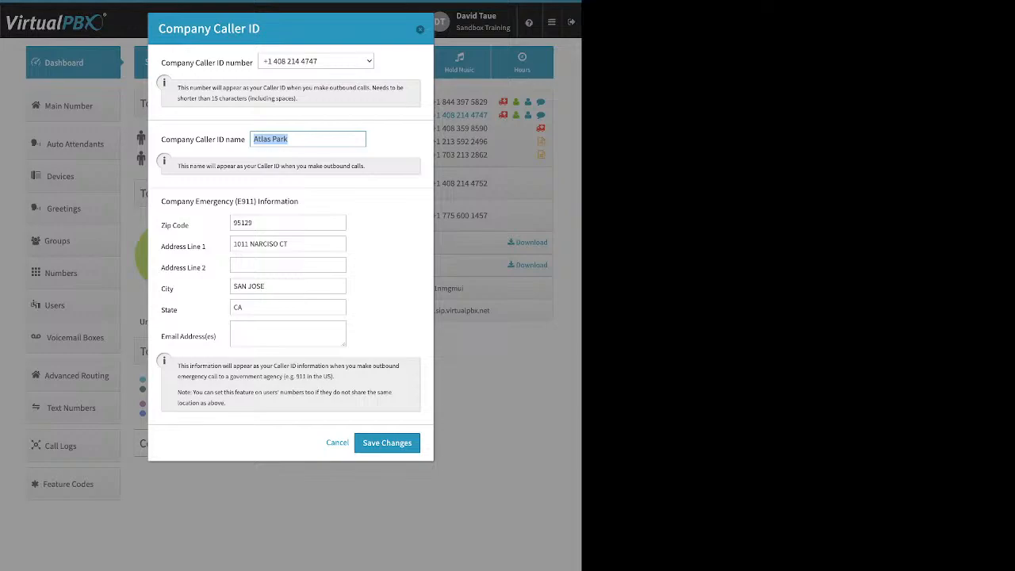
click(308, 139)
drag(161, 201, 299, 202)
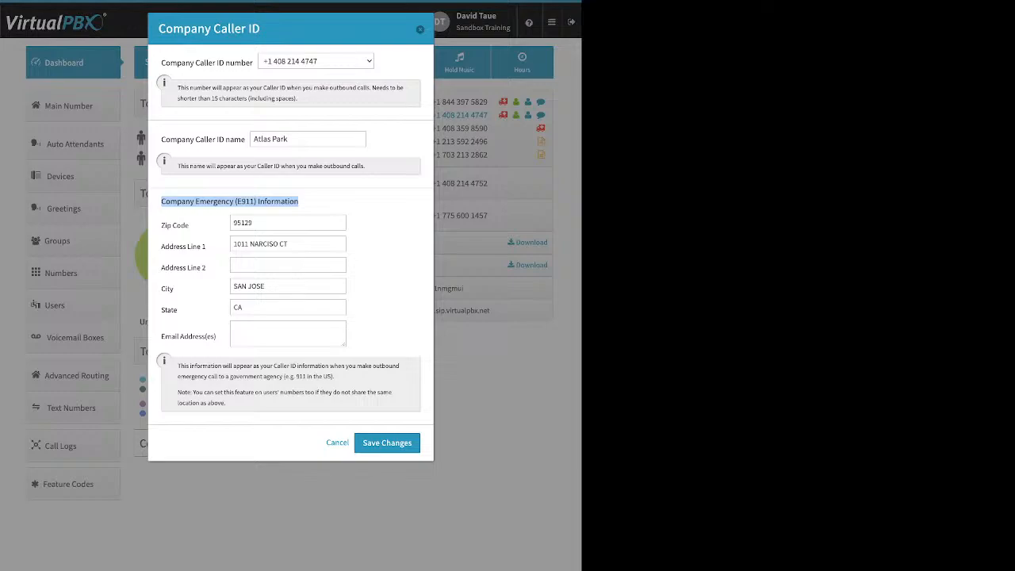
click(317, 203)
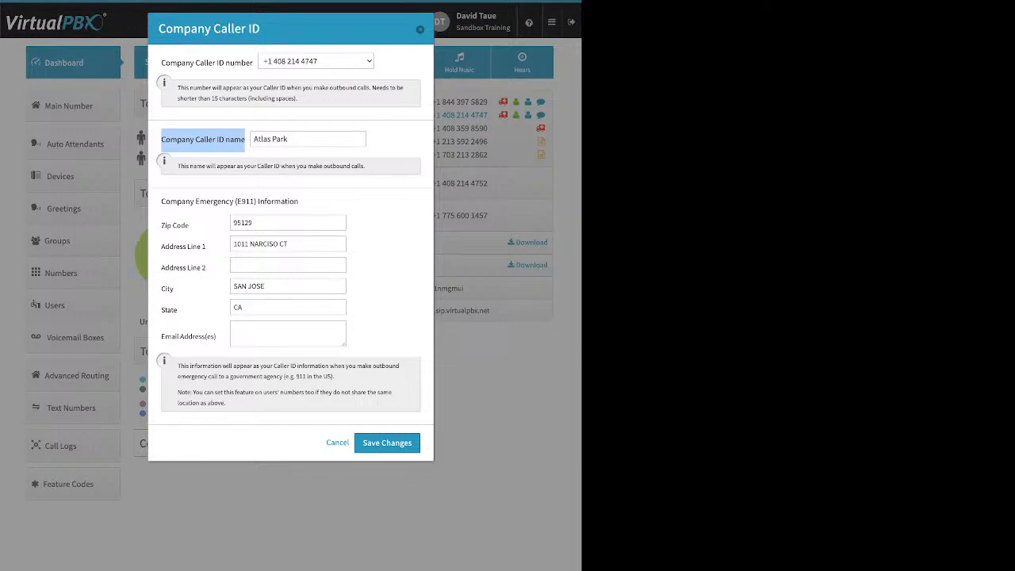
click(420, 29)
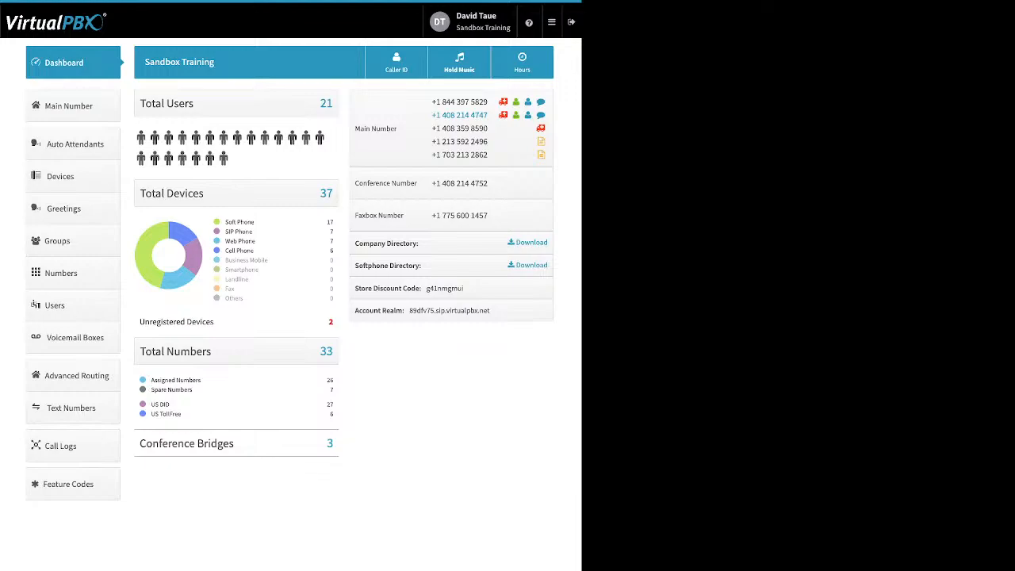
Open the account's Music-On-Hold setup and look at its option for uploading music.
click(459, 63)
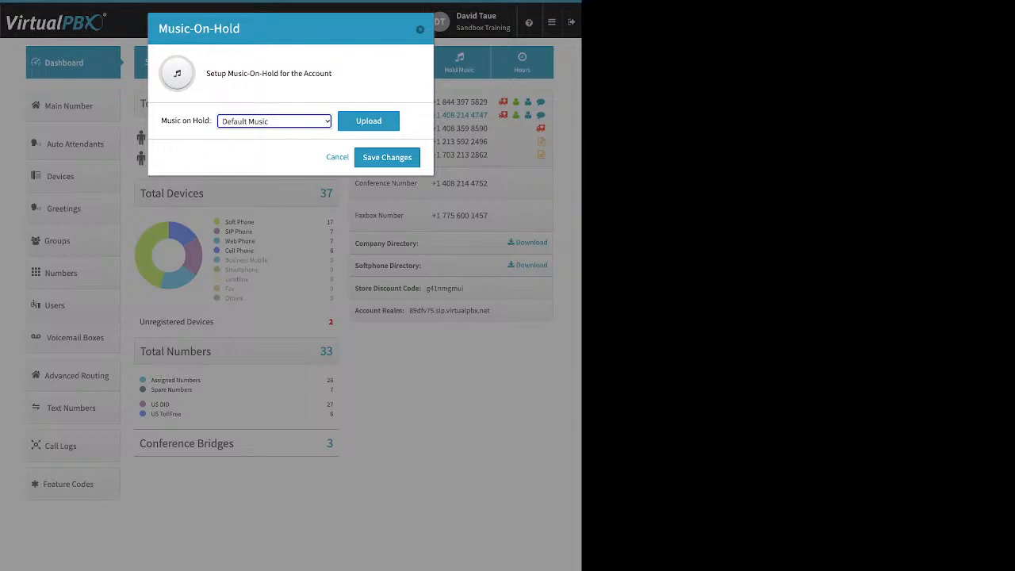
click(370, 124)
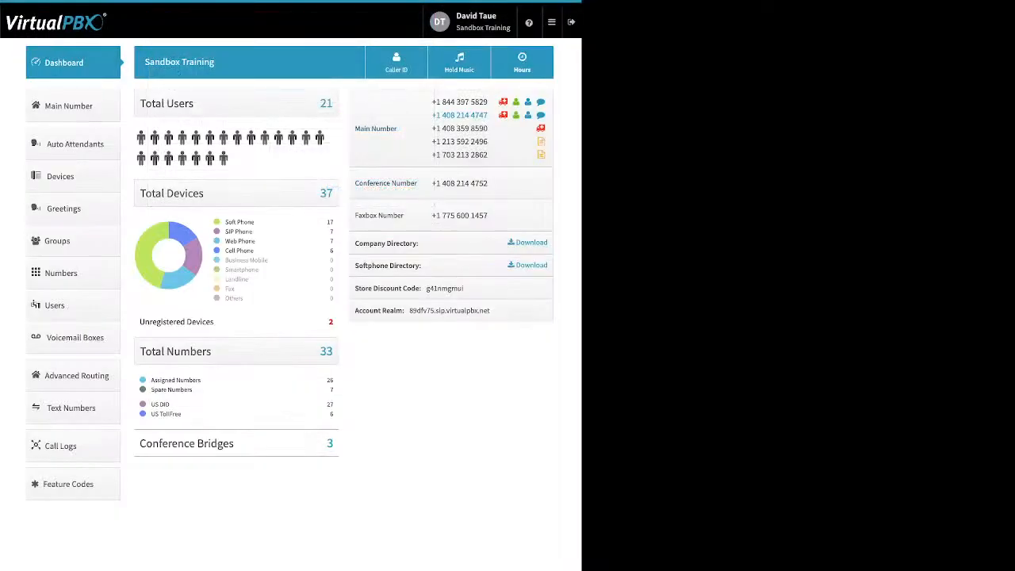
Un-assign the last number listed under Main Company Numbers and look at the options for adding spare numbers or buying numbers.
click(69, 106)
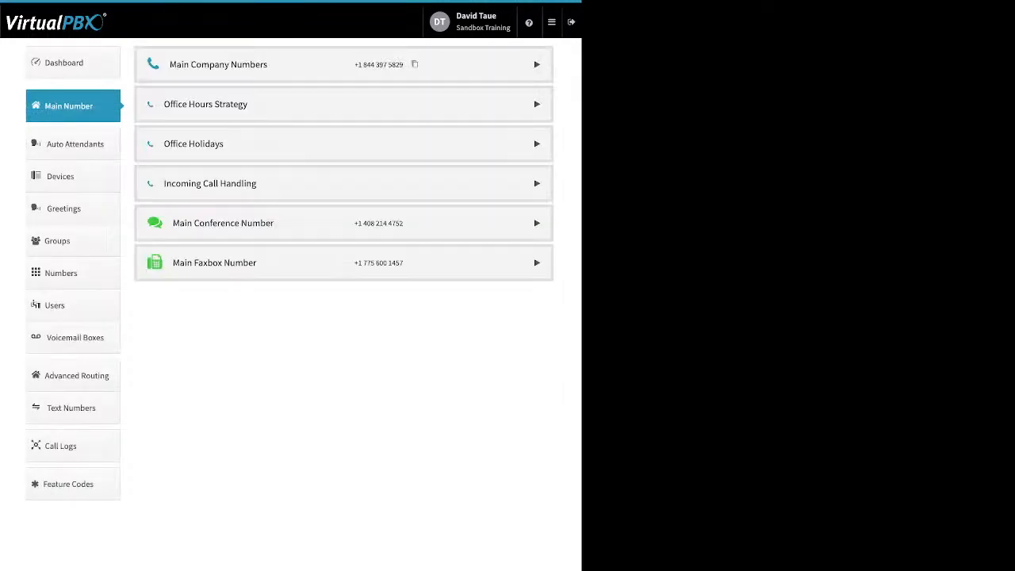
click(537, 64)
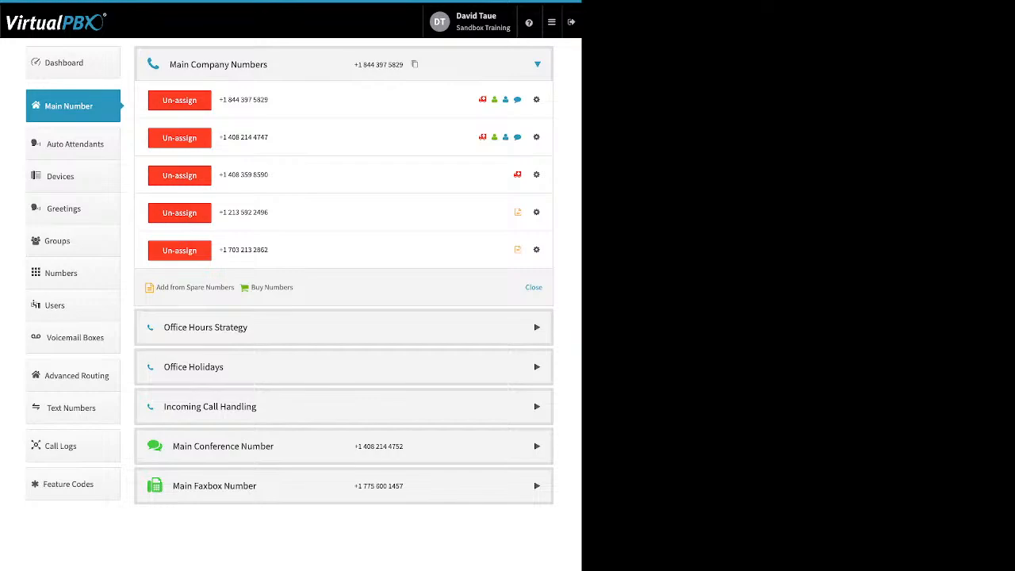
click(179, 251)
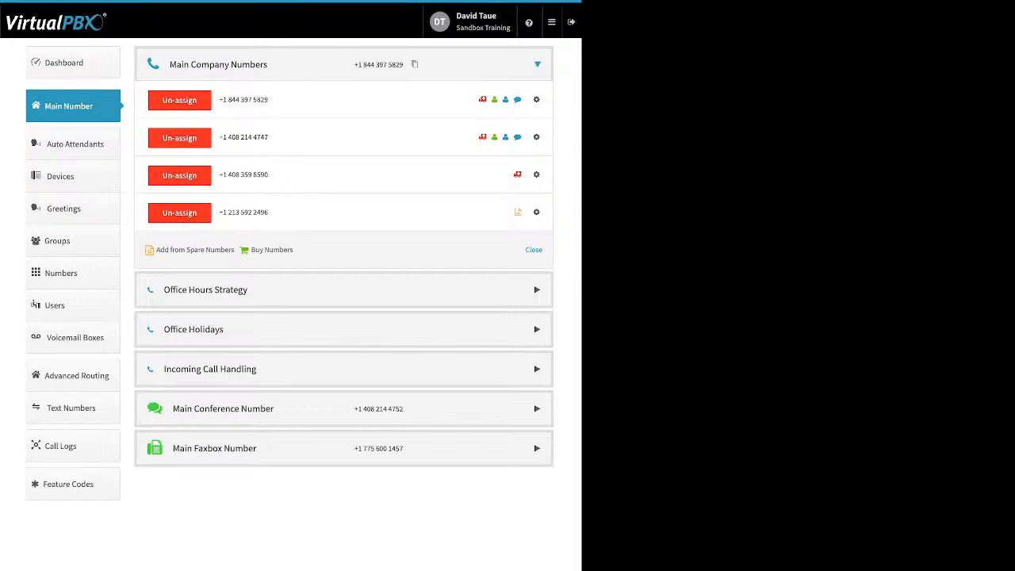
drag(293, 250, 155, 249)
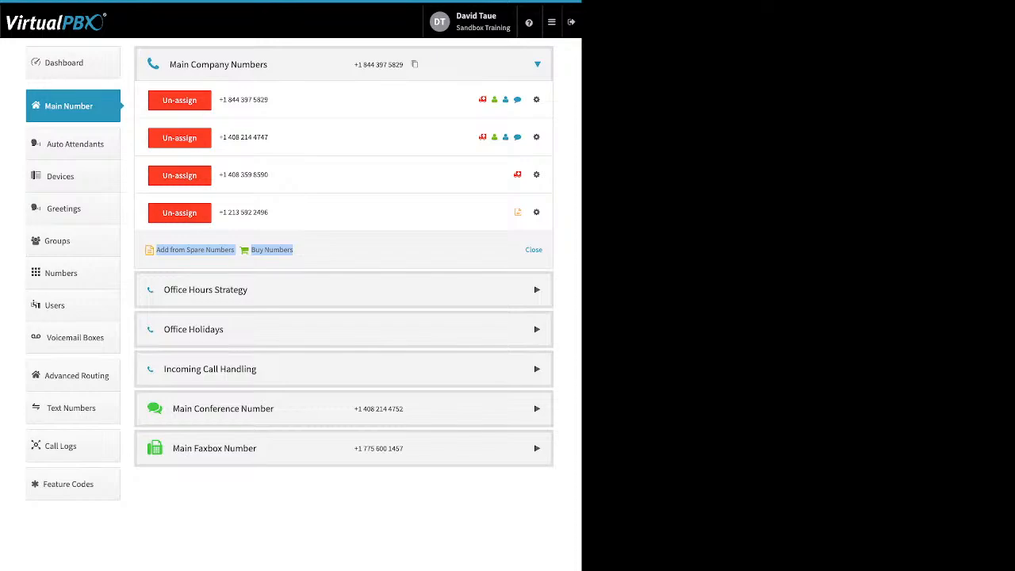
Add the third number in the list of spare numbers to Main Company Numbers.
click(195, 250)
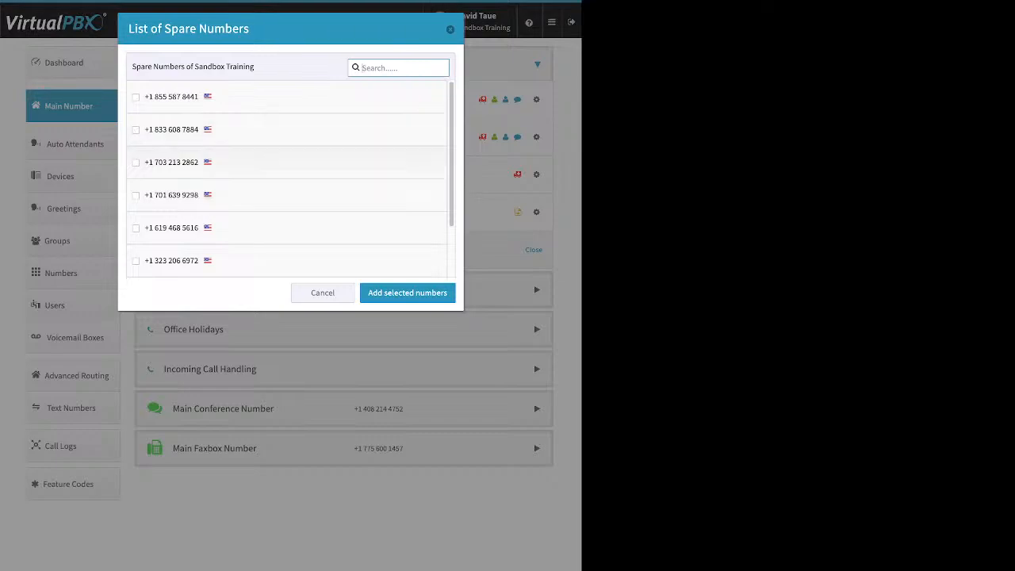
click(135, 162)
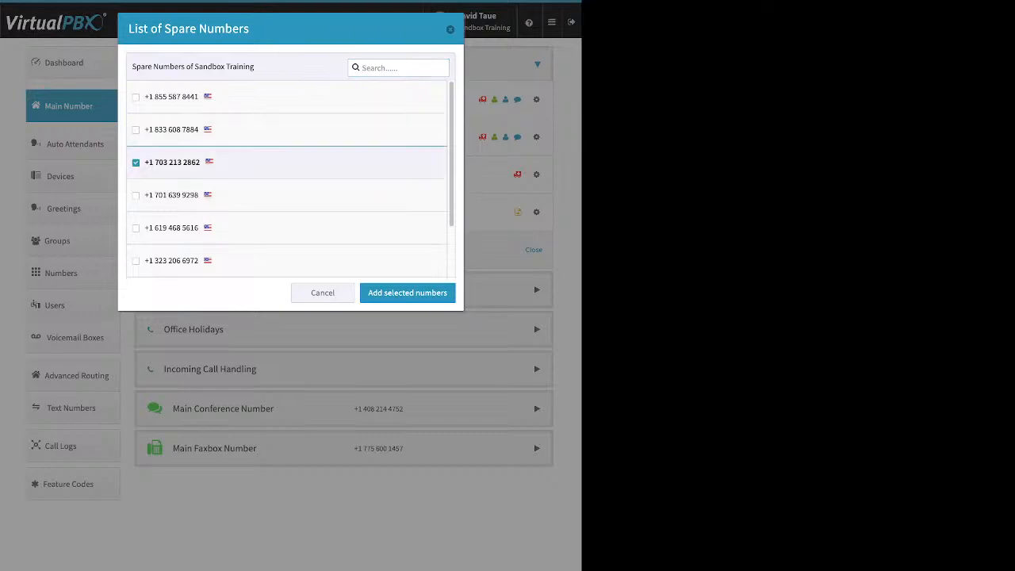
click(407, 292)
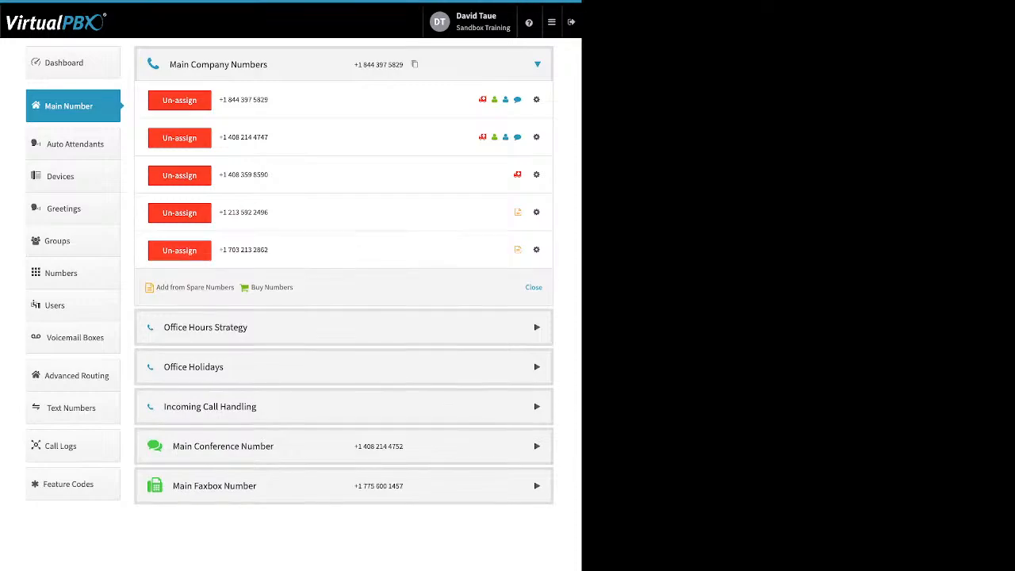
Start buying a toll-free number and search for available numbers with the 86* prefix.
drag(294, 288, 250, 288)
click(272, 288)
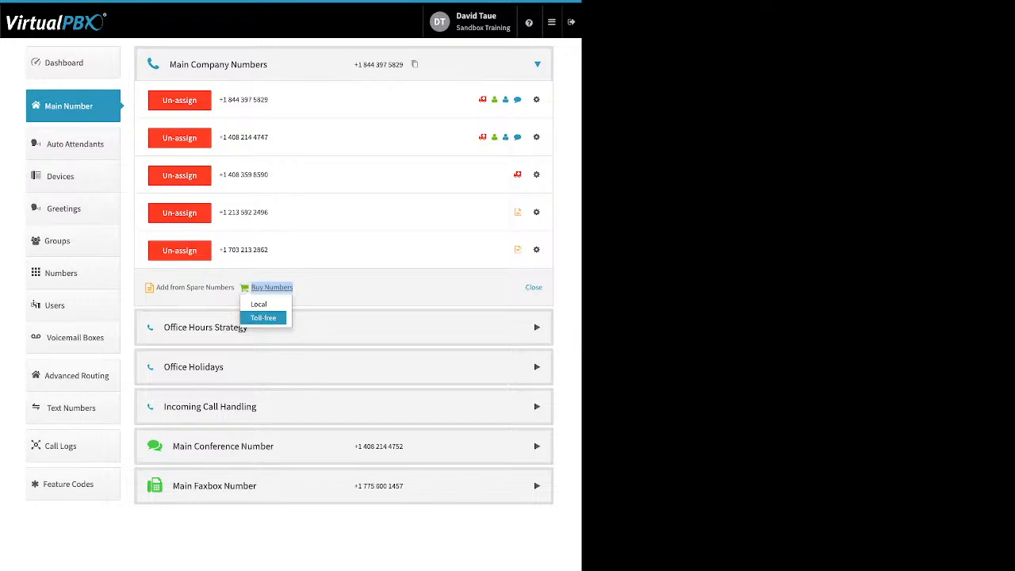
click(261, 317)
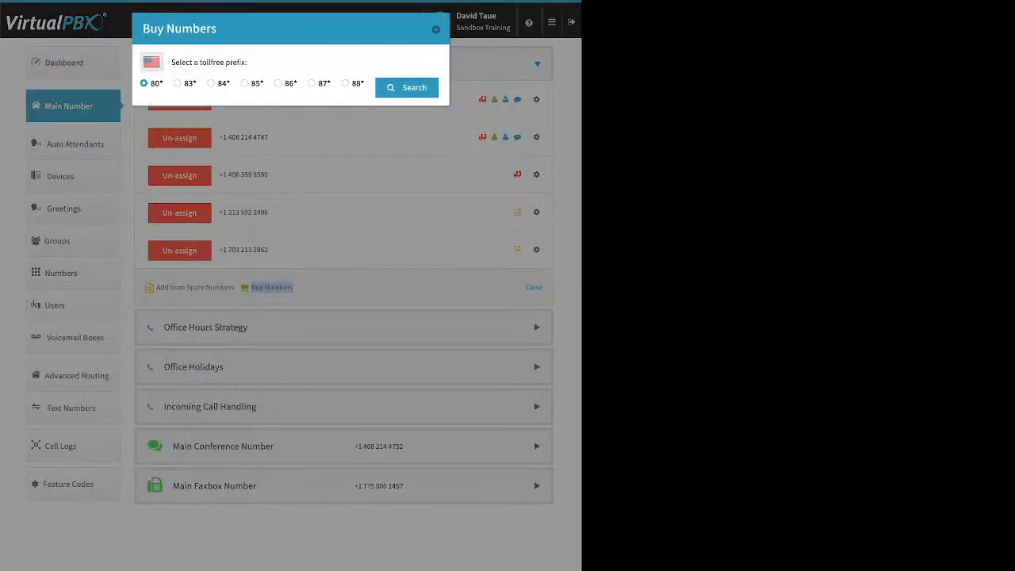
click(278, 83)
click(407, 87)
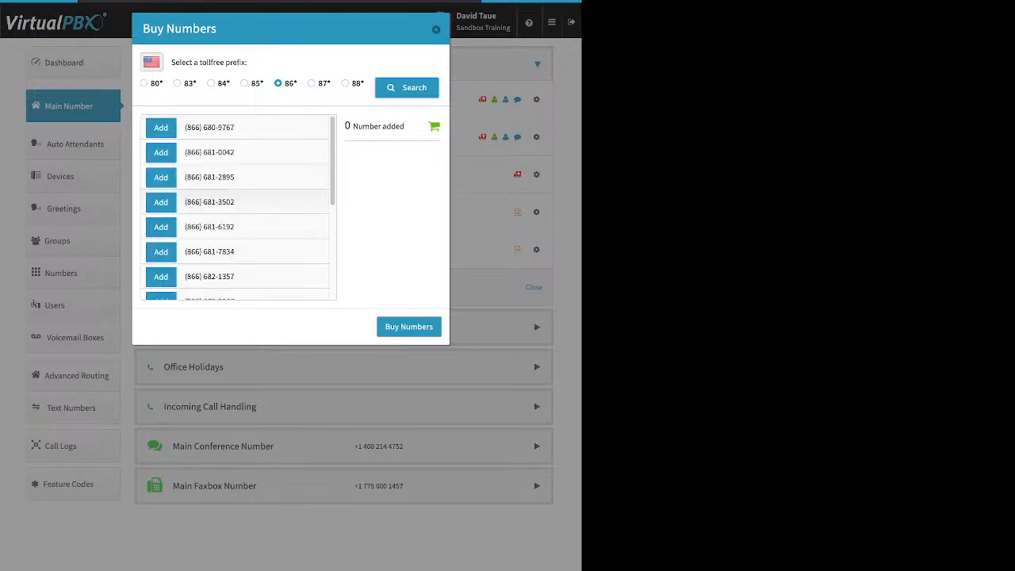
Look through the available 866 toll-free numbers, add one to the cart and buy it.
scroll(238, 206, down, 5)
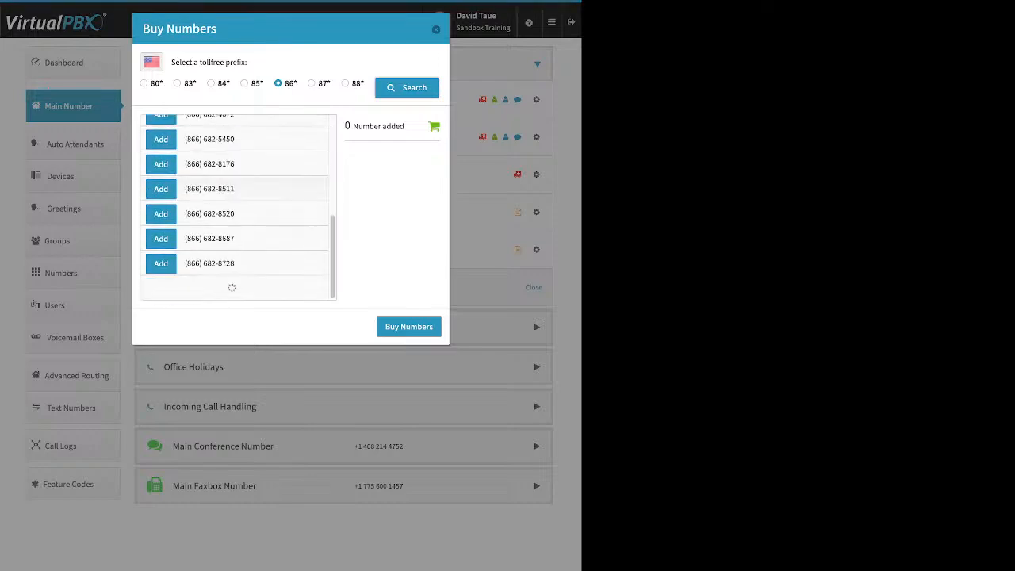
scroll(238, 206, down, 2)
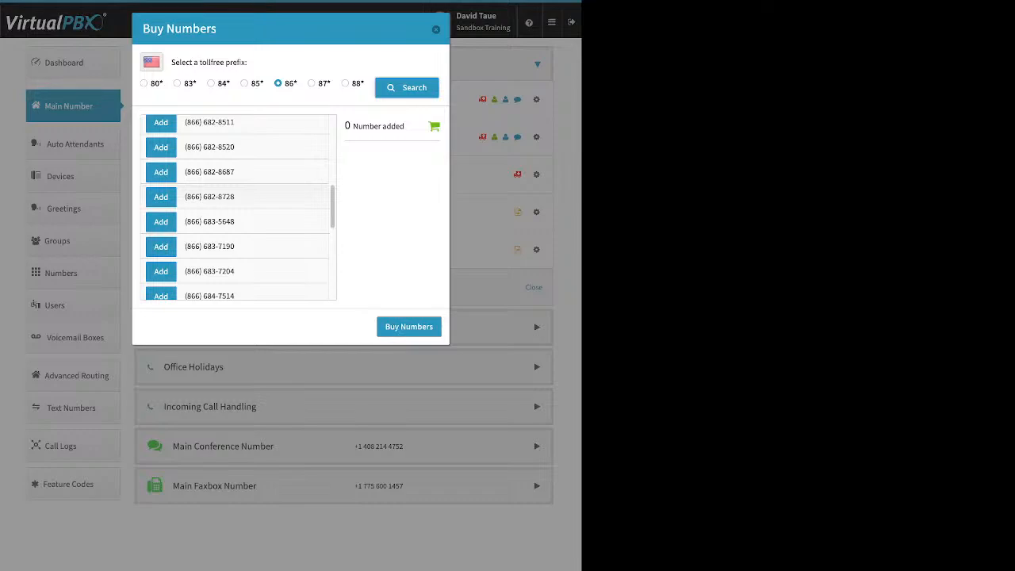
click(161, 197)
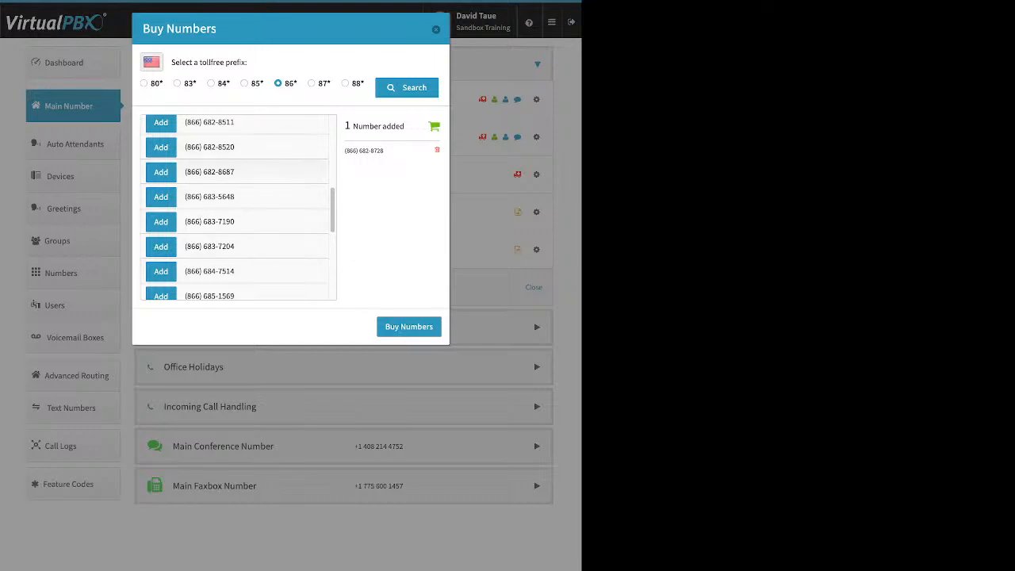
click(409, 327)
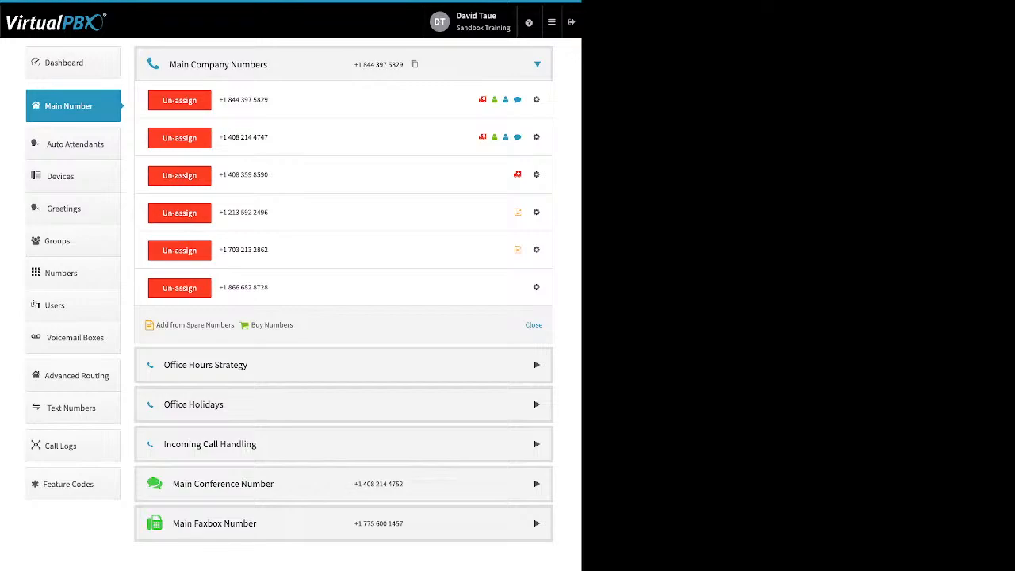
Search for local United States numbers to buy in area code 310 and read the search response.
click(272, 325)
click(264, 342)
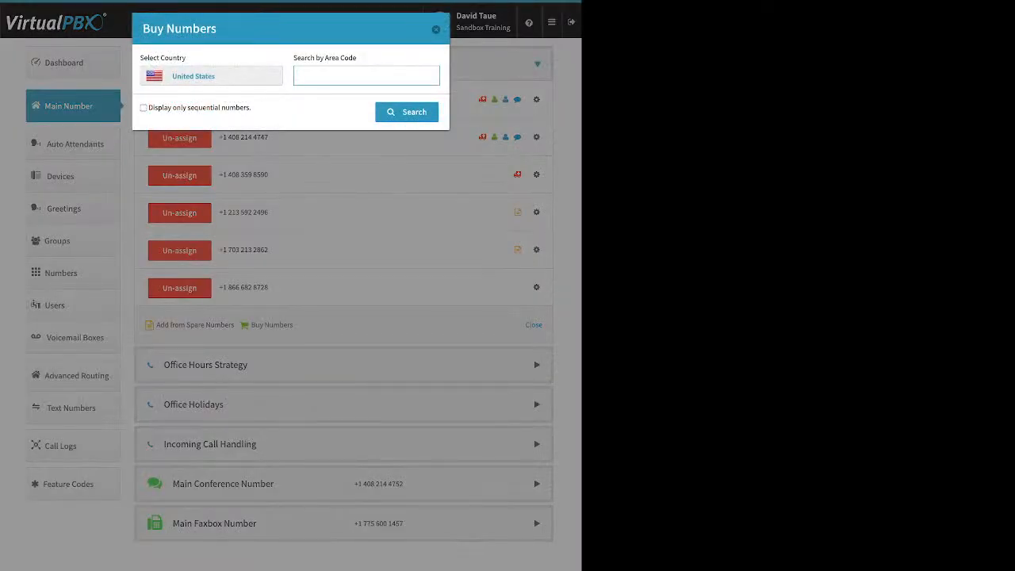
text(310)
key(Return)
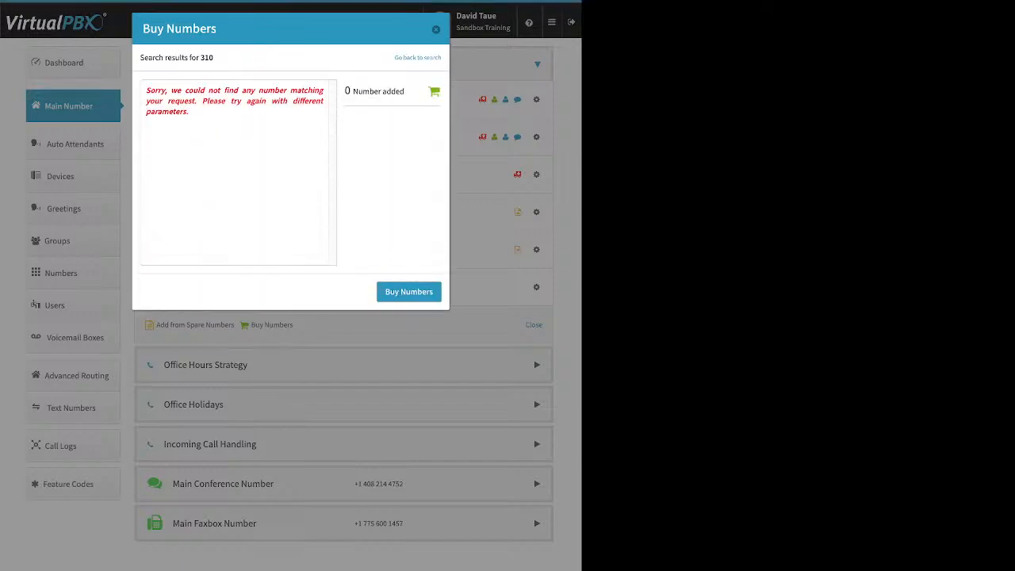
drag(146, 90, 190, 113)
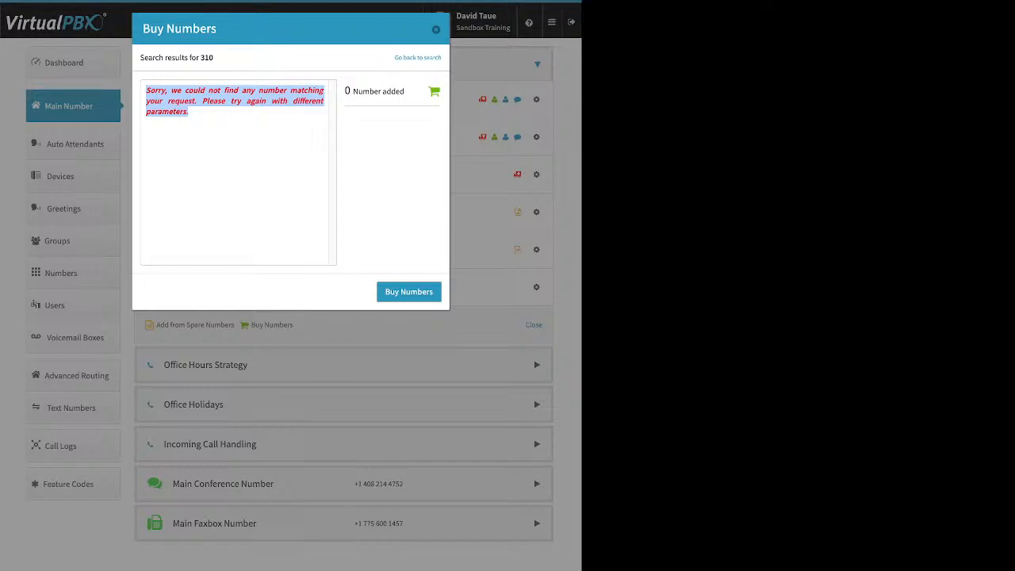
Return to the local number search, look up area code 424 and buy the second number listed.
click(418, 58)
double_click(304, 76)
text(424)
key(Return)
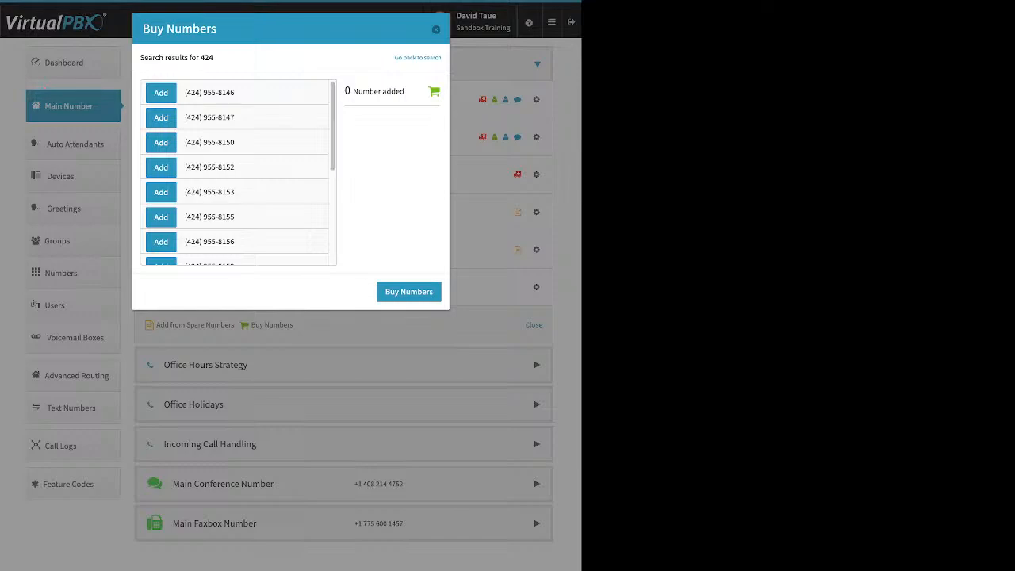
click(161, 118)
click(408, 292)
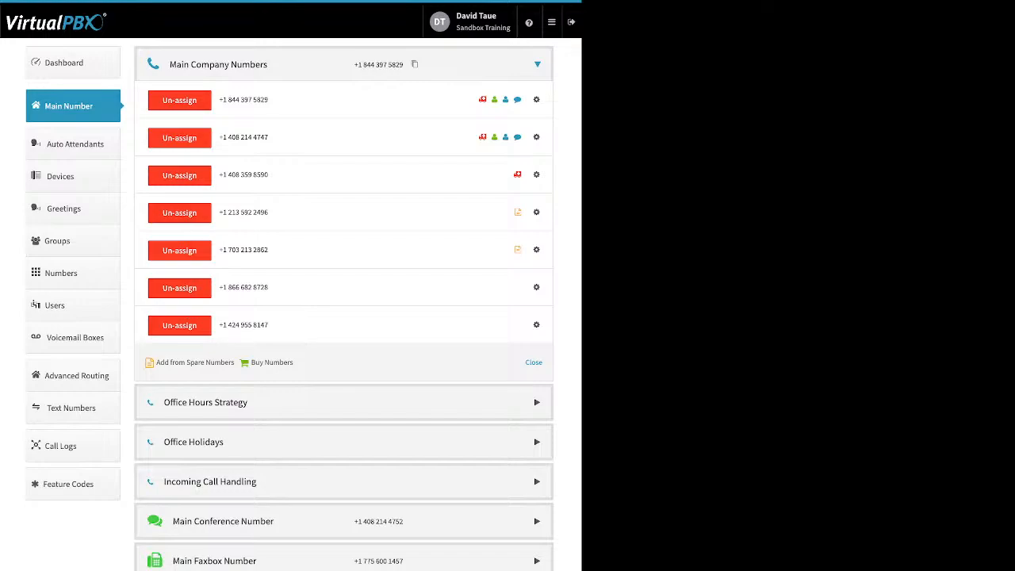
Examine the outbound and inbound Caller ID Name settings of the fourth company number, then close them without saving.
click(537, 213)
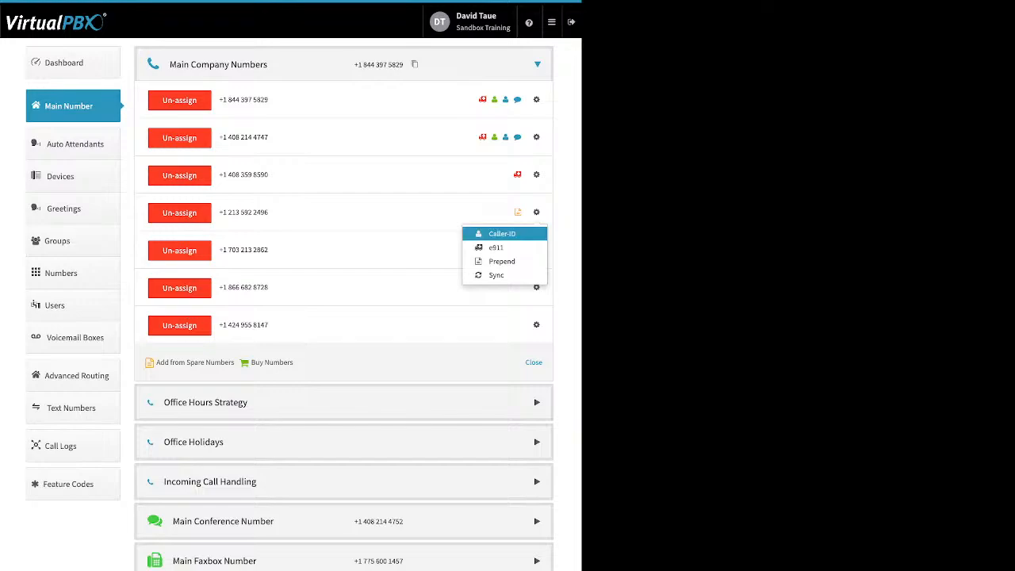
click(502, 234)
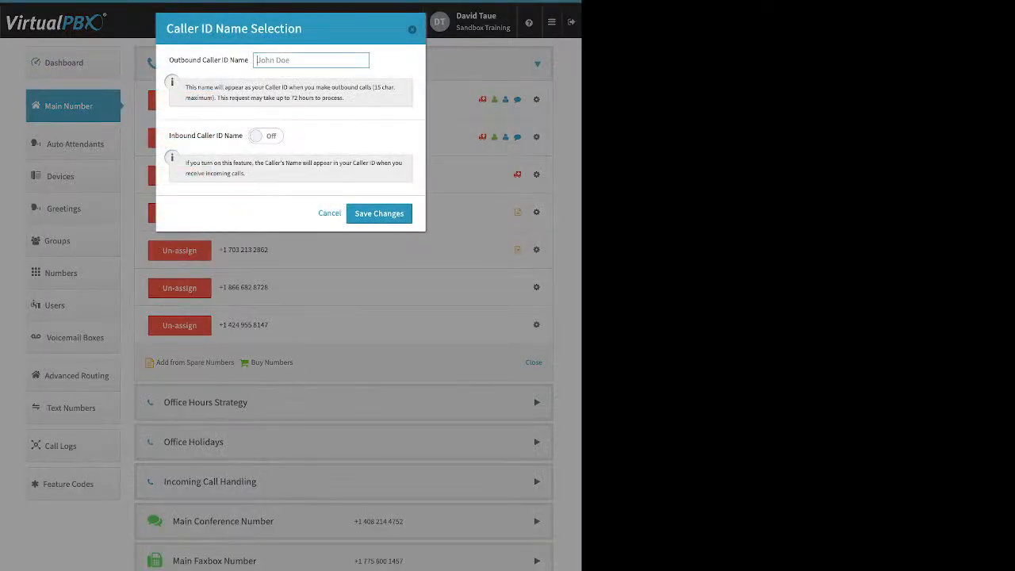
drag(249, 60, 238, 60)
drag(169, 60, 213, 60)
click(212, 61)
drag(169, 136, 230, 135)
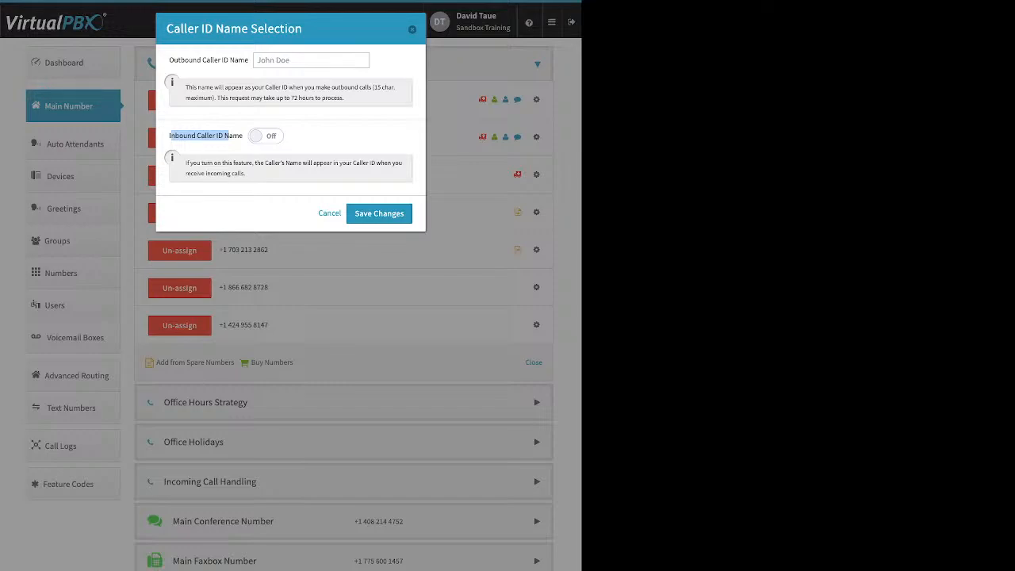
key(Escape)
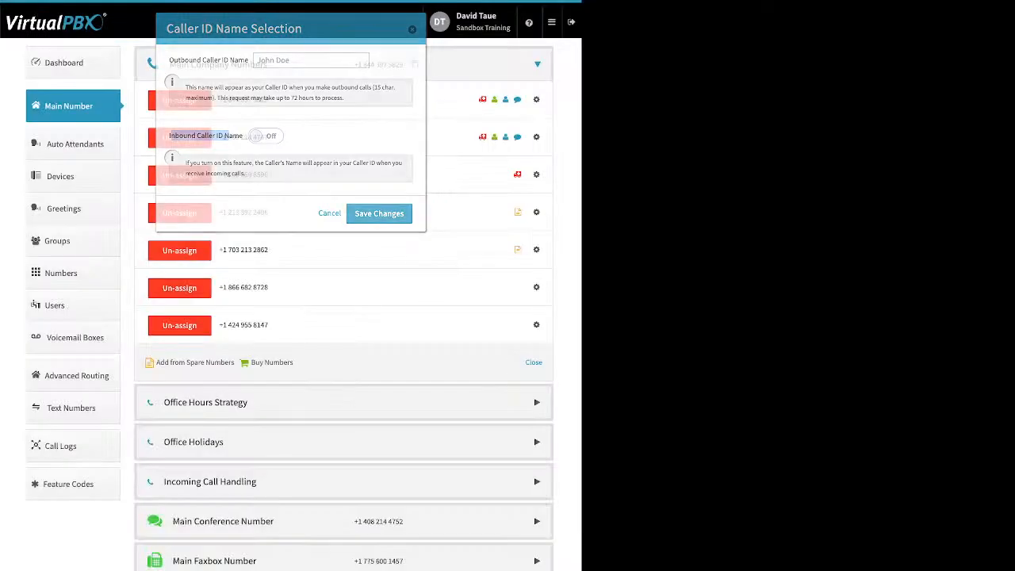
Check the e911 location form of the fourth company number and close it without entering an address.
click(536, 212)
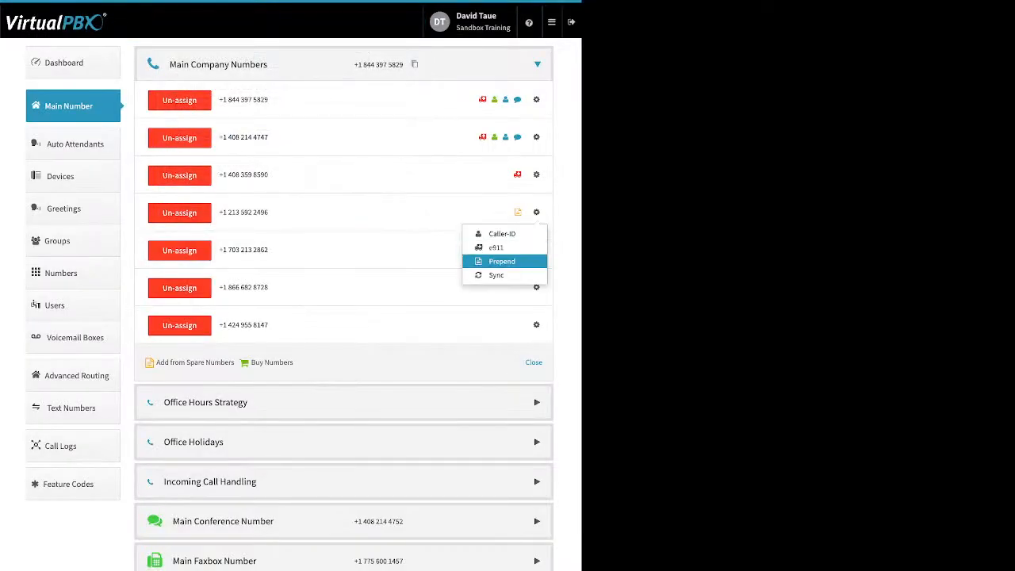
click(498, 247)
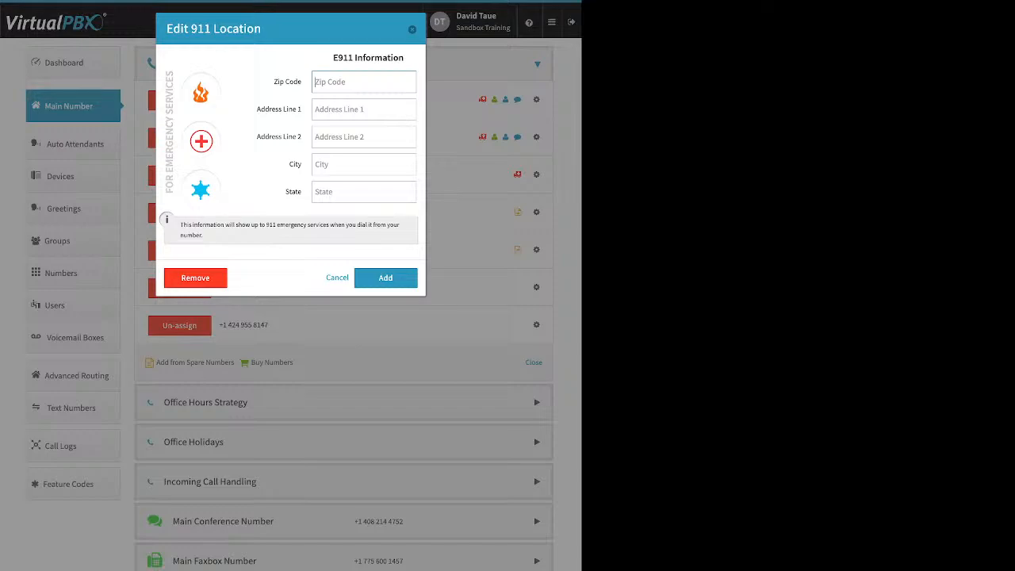
key(Escape)
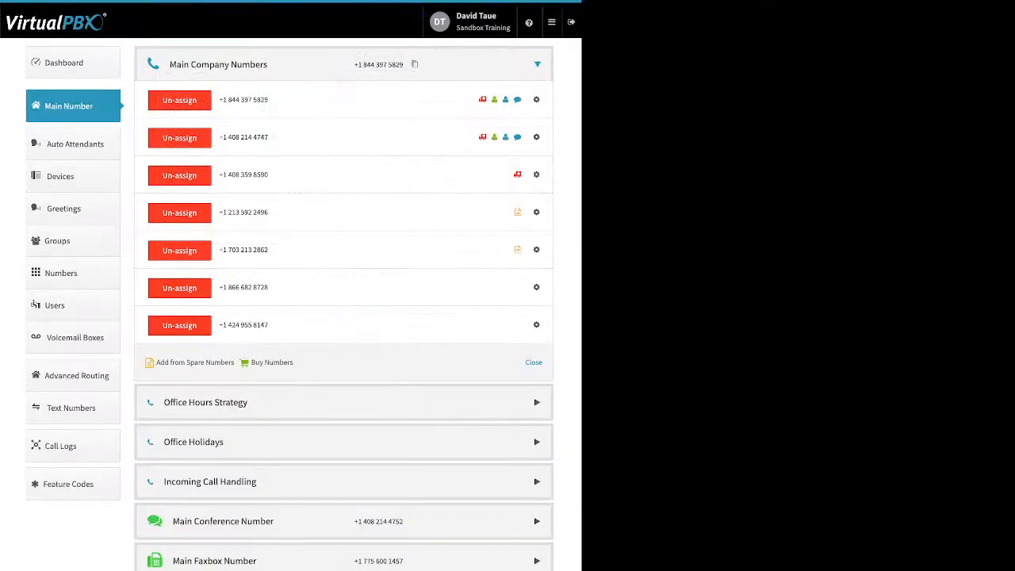
View the Prepend text setup of the fifth company number and close it without saving.
click(537, 250)
click(501, 299)
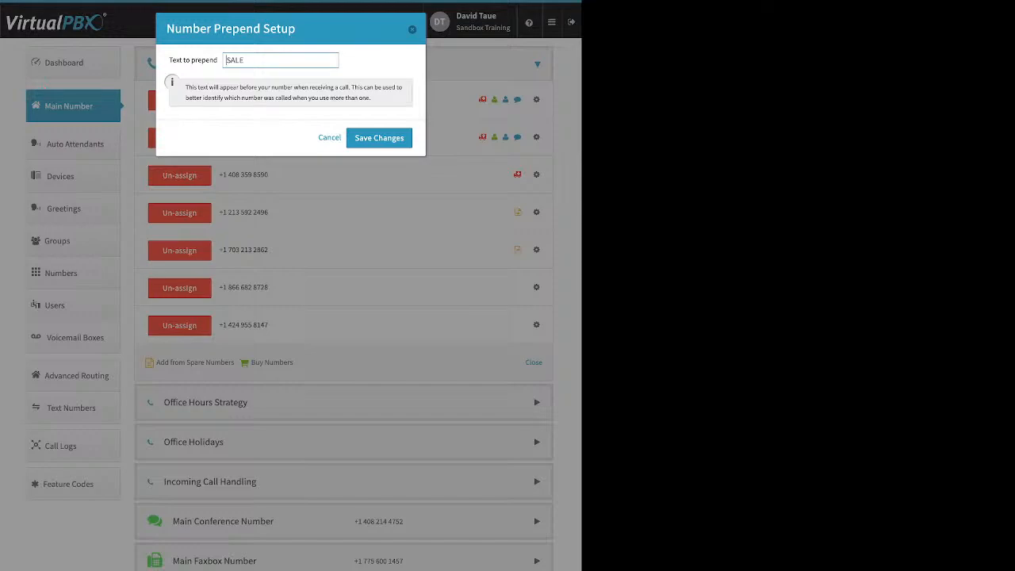
key(Escape)
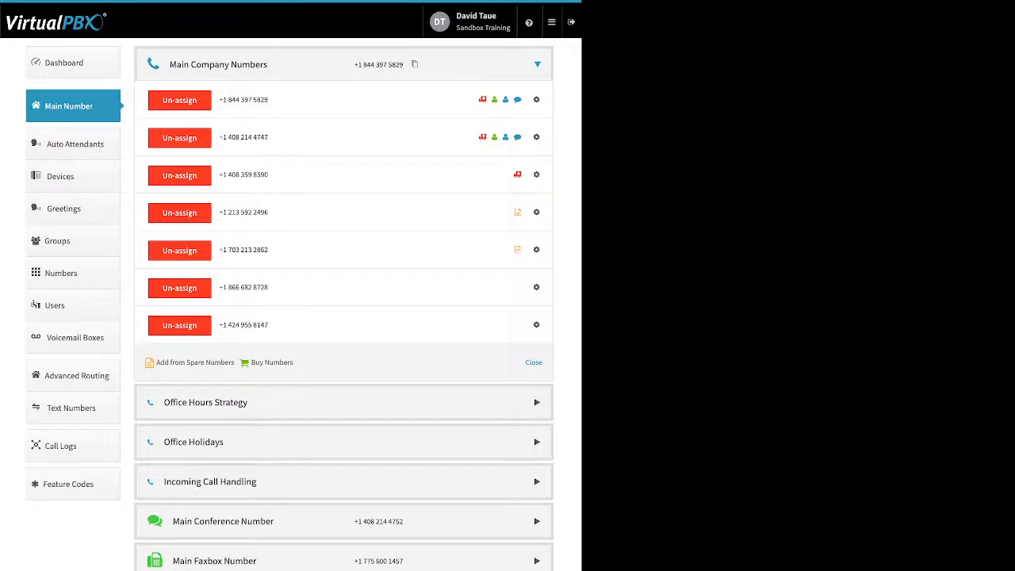
Un-assign the two newly bought numbers from Main Company Numbers.
click(179, 325)
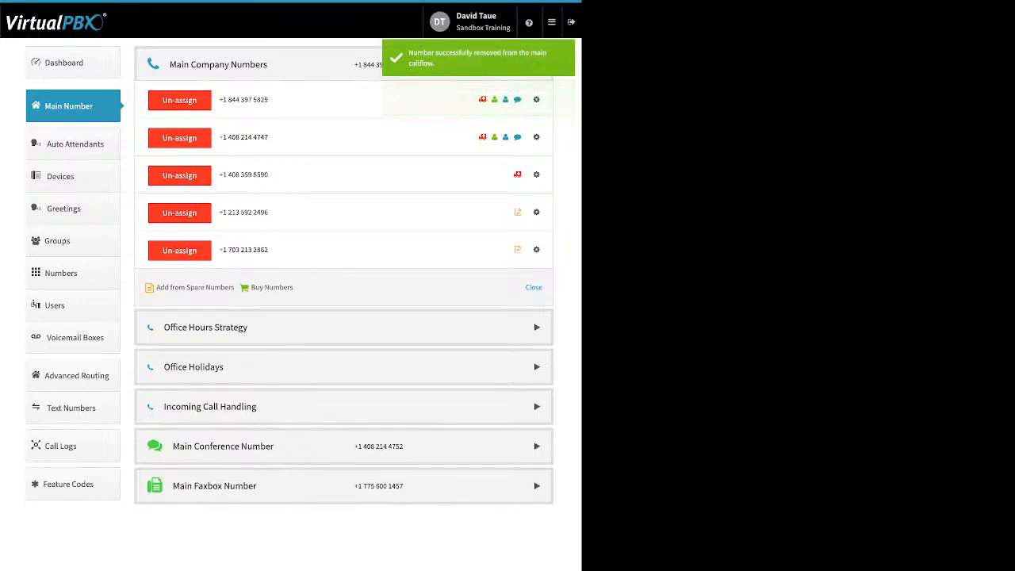
Open the Office Hours Strategy section and examine the 24 hours Open Office and Custom Office Hours options.
click(343, 327)
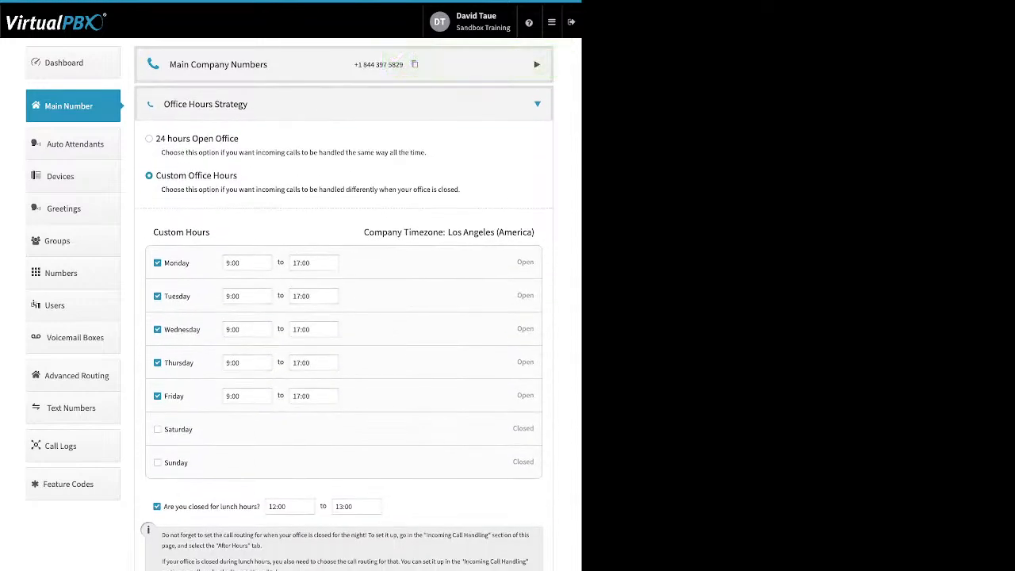
drag(239, 139, 161, 139)
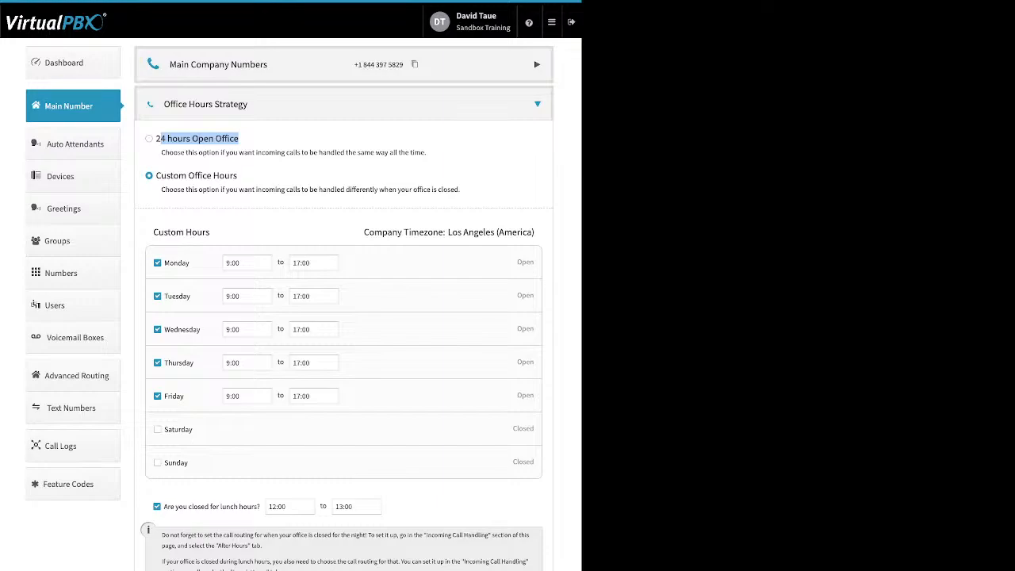
drag(238, 175, 179, 175)
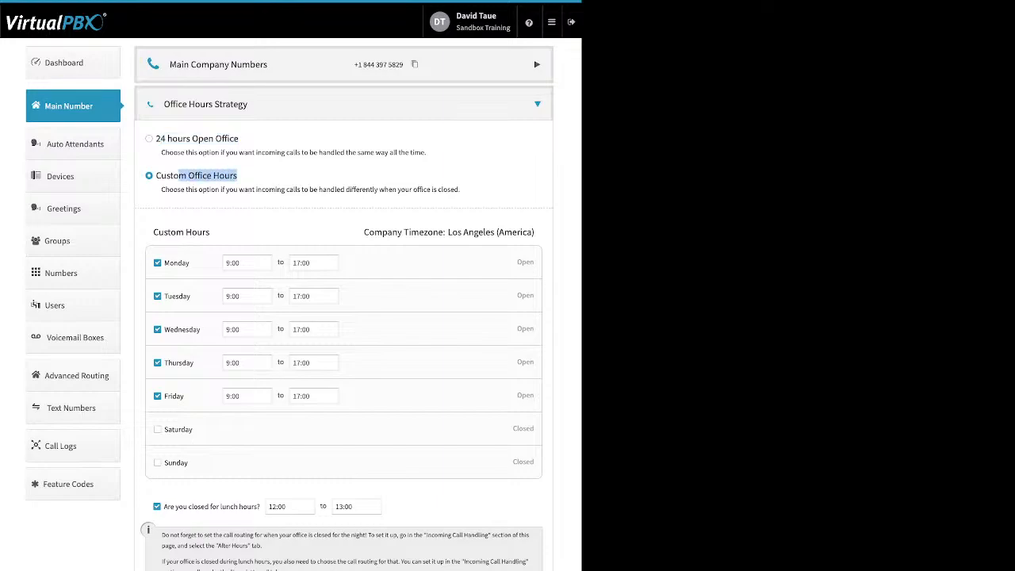
Inspect Monday's opening and closing time choices, keeping 17:00 as the closing time, and review the lunch hours closure option.
drag(190, 262, 163, 263)
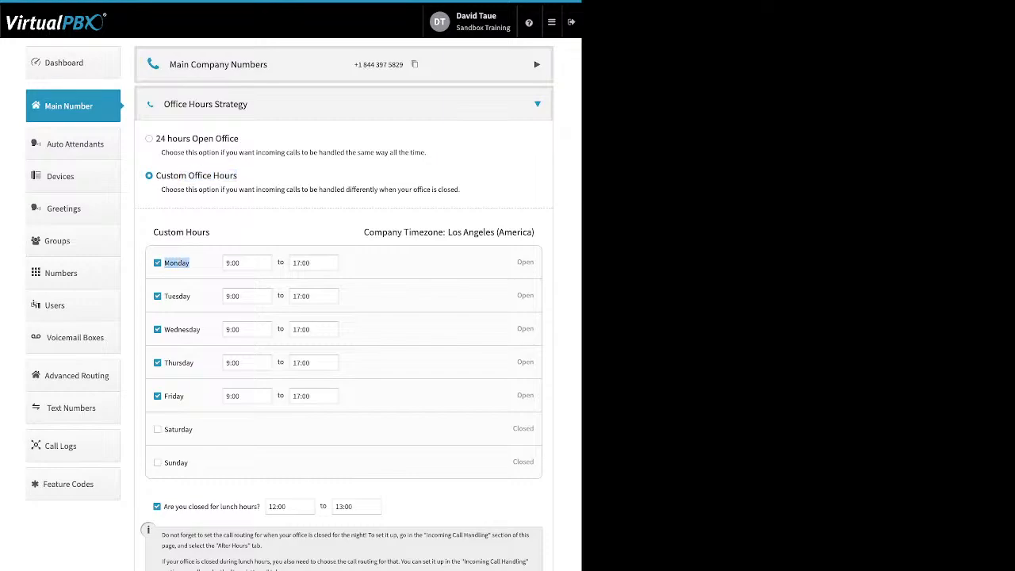
click(247, 262)
click(314, 262)
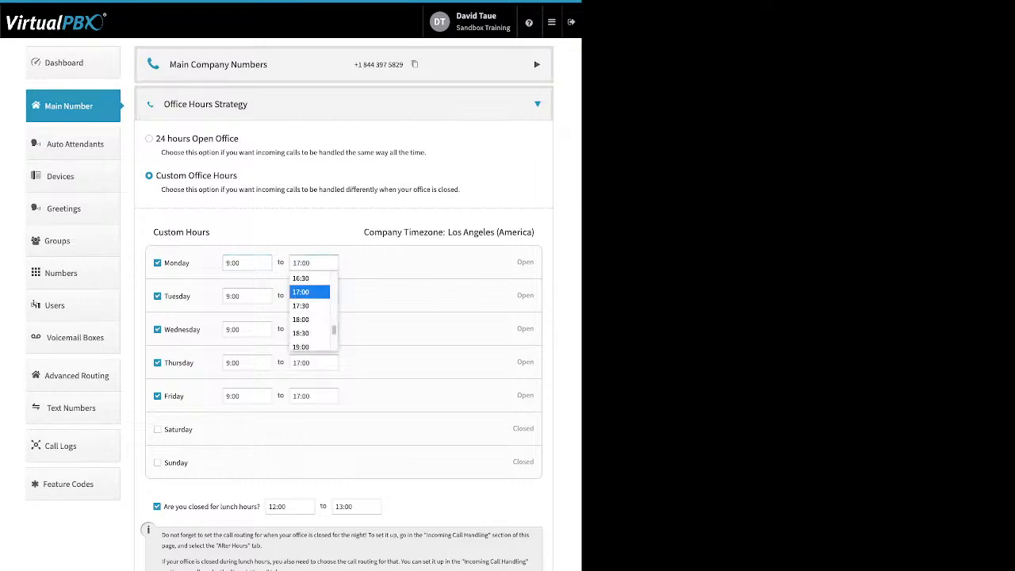
click(309, 292)
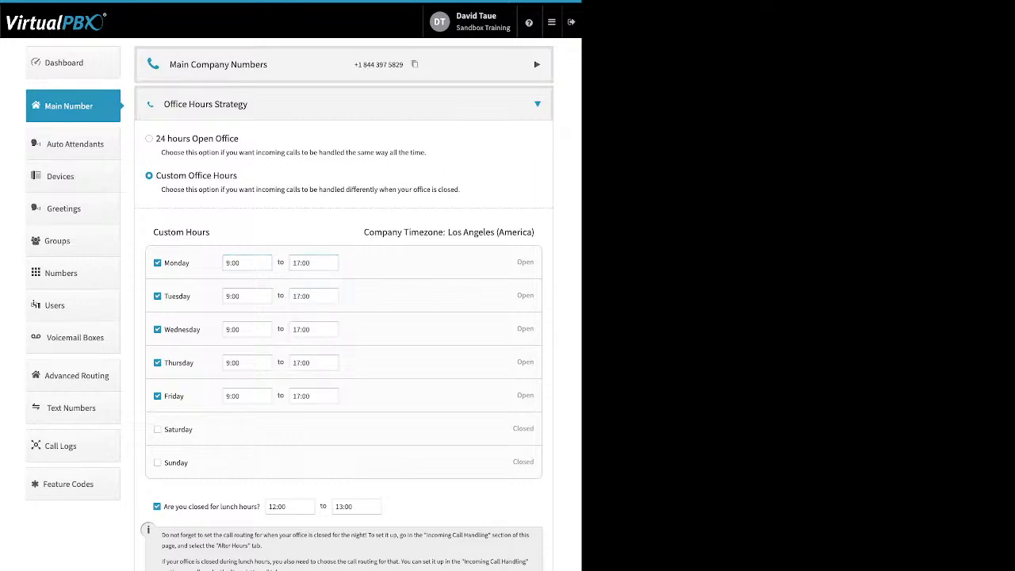
drag(164, 506, 202, 506)
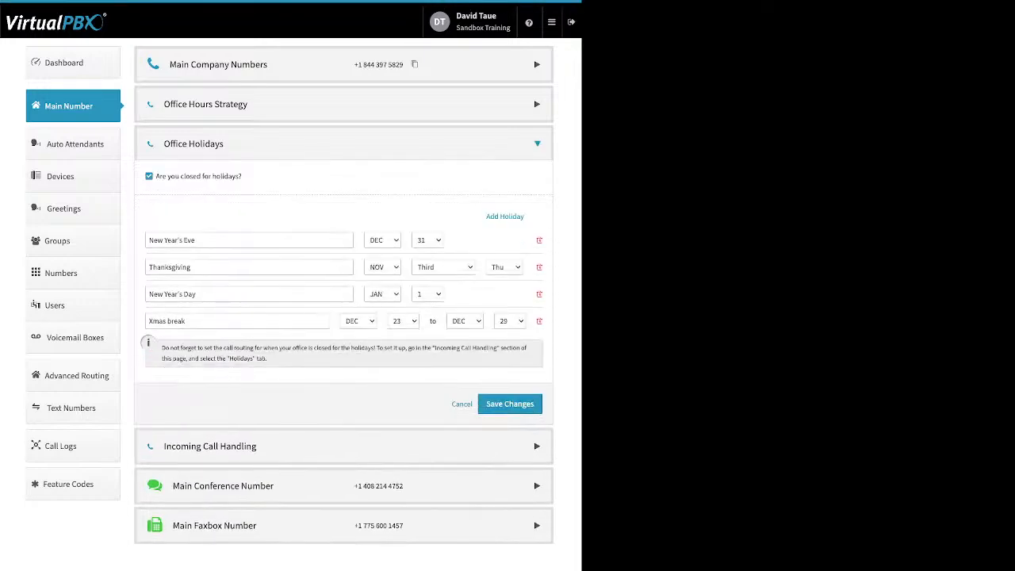
Review the holiday closure option and the Single Day, Date Range and Advanced choices for adding an office holiday.
drag(242, 177, 156, 177)
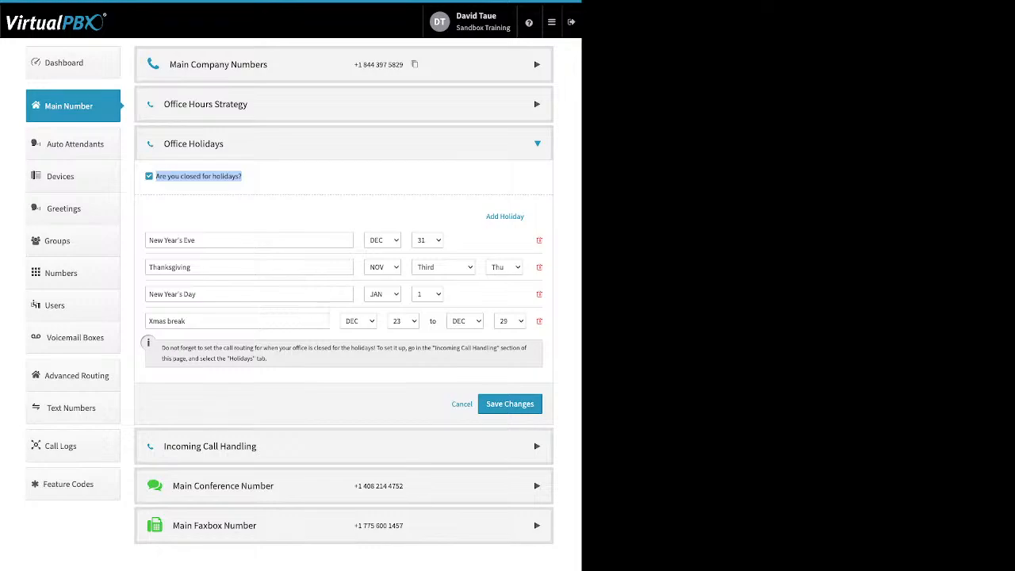
drag(485, 217, 523, 216)
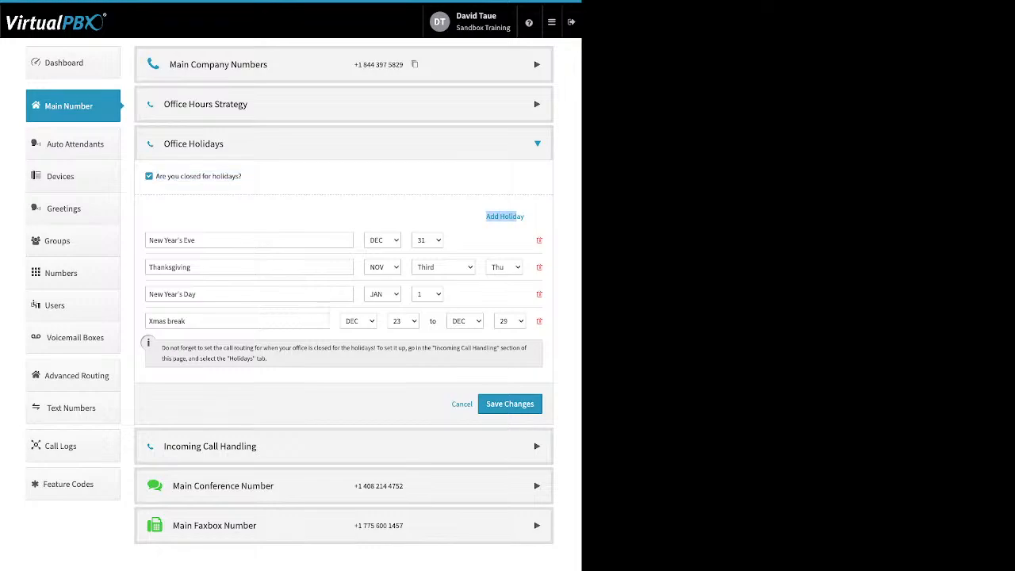
click(514, 216)
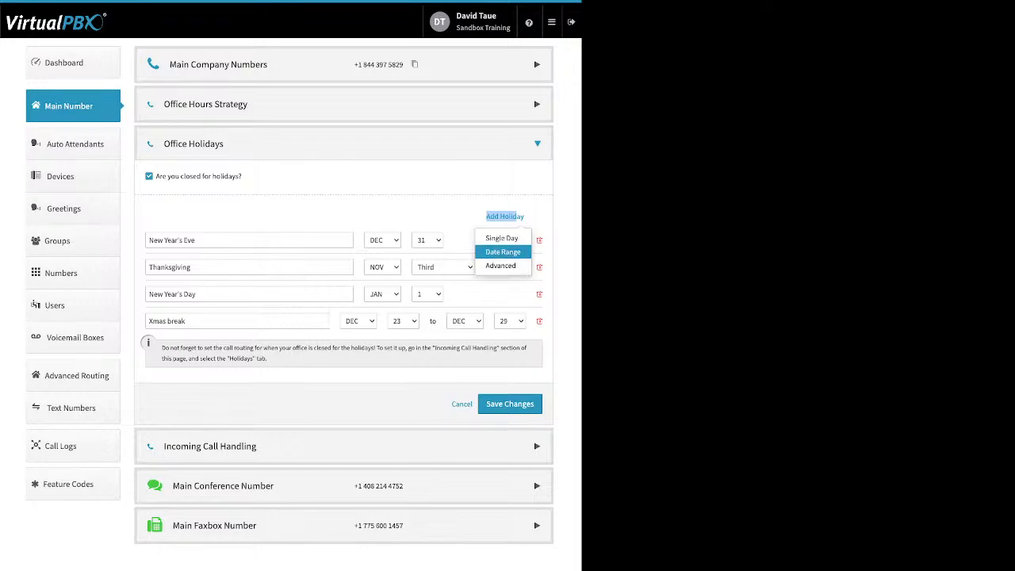
click(511, 216)
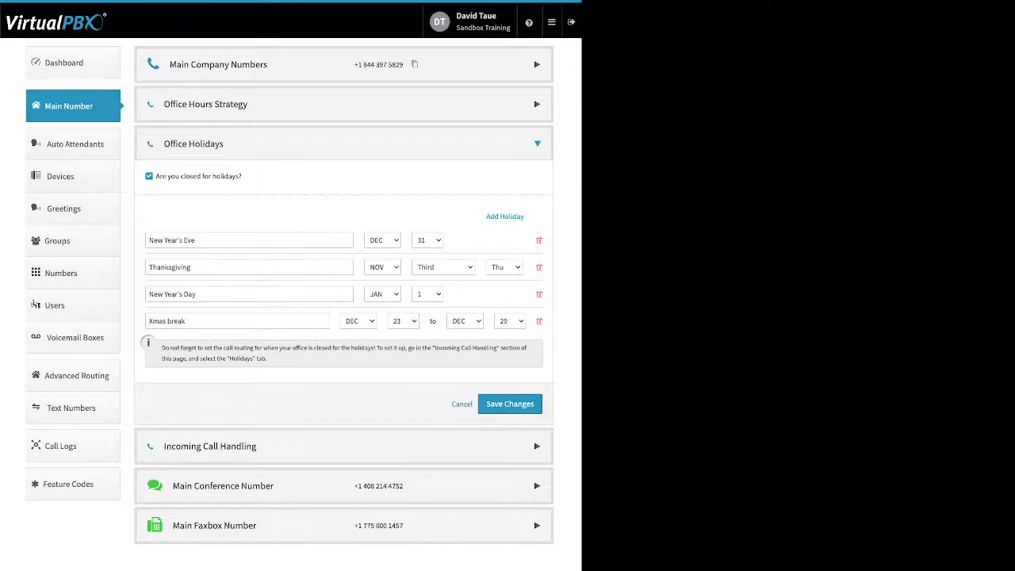
Examine the New Year's Eve, Xmas break and Thanksgiving entries as examples of single-day, date-range and advanced holidays.
drag(197, 241, 148, 241)
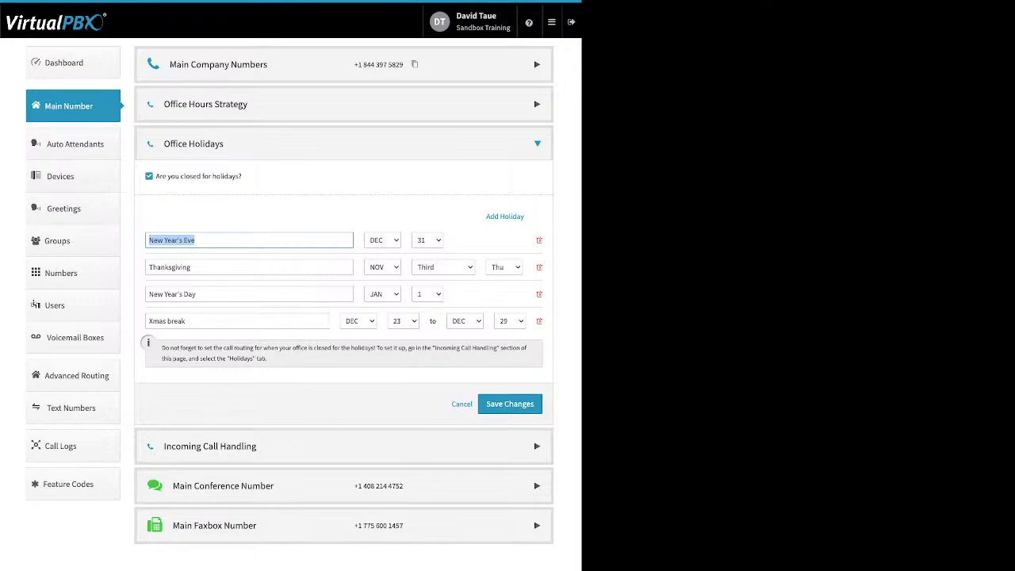
drag(187, 321, 147, 321)
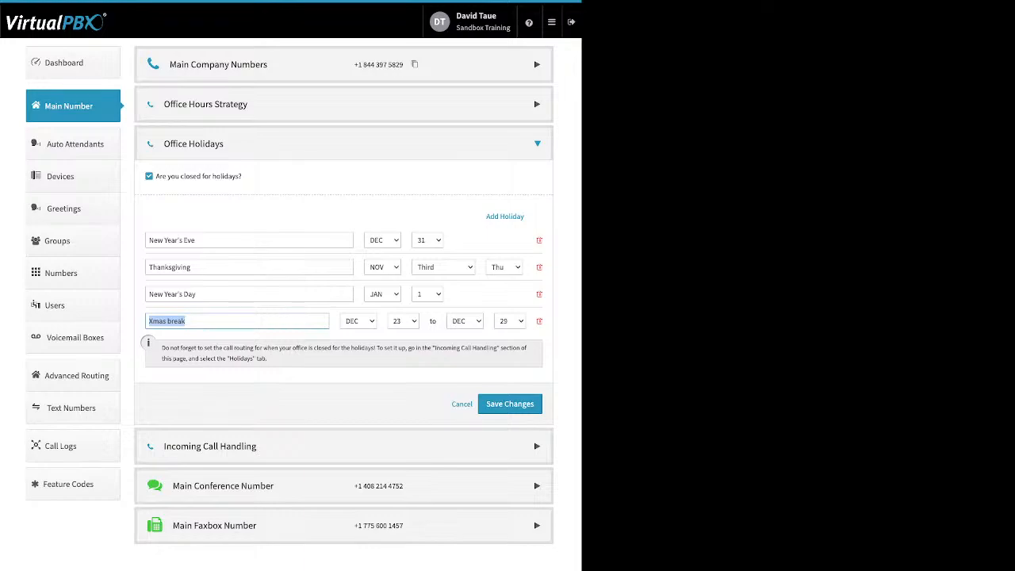
click(237, 321)
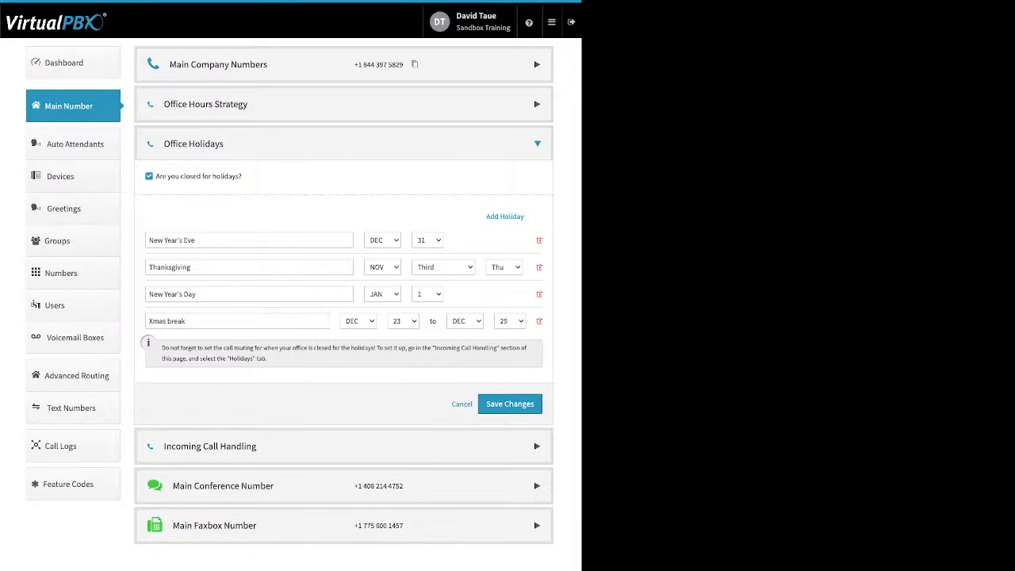
drag(210, 268, 148, 267)
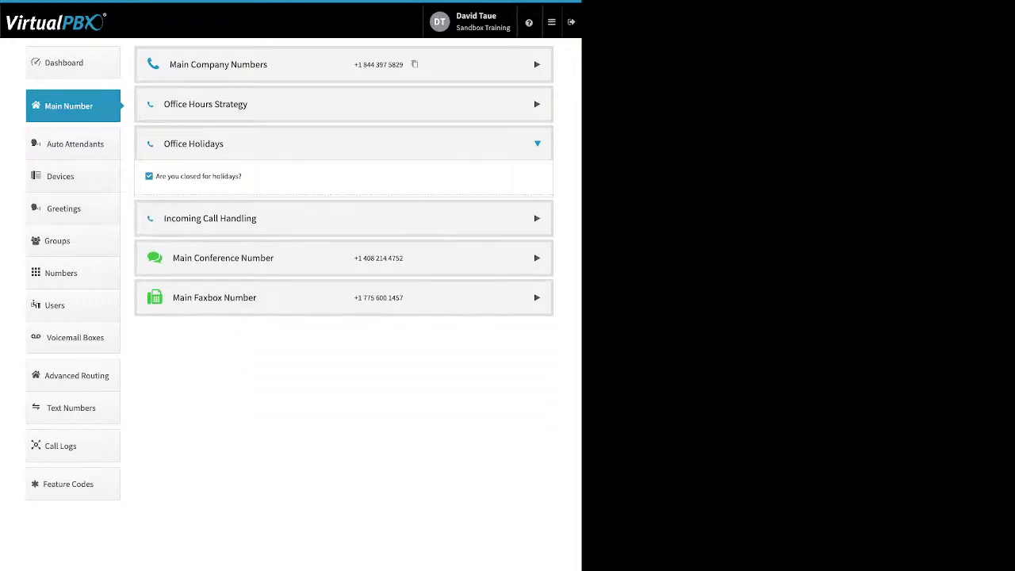
Open Incoming Call Handling and compare the call routing for Lunch Hours, After Hours and Holidays, returning to Open Hours.
click(343, 183)
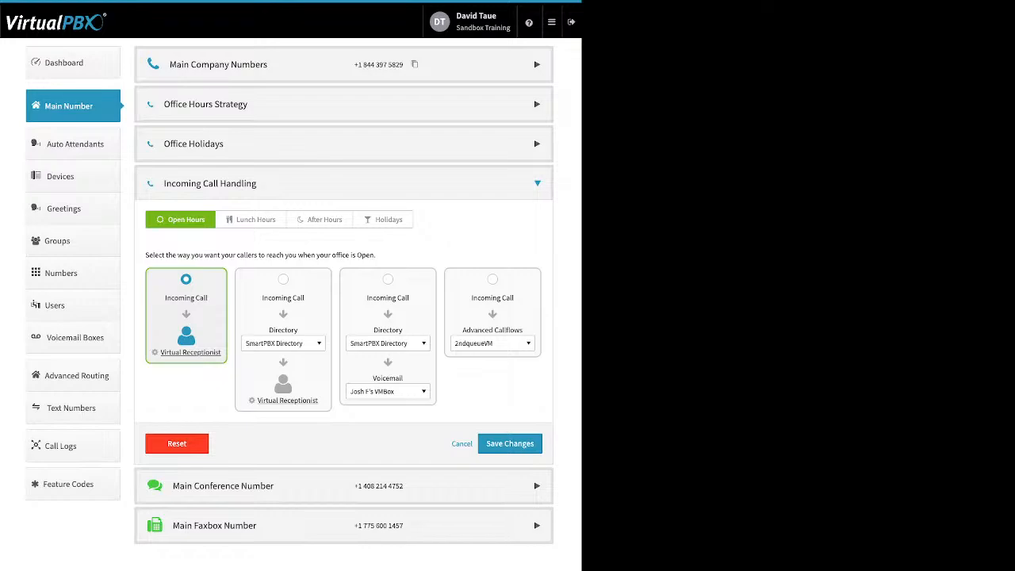
click(251, 220)
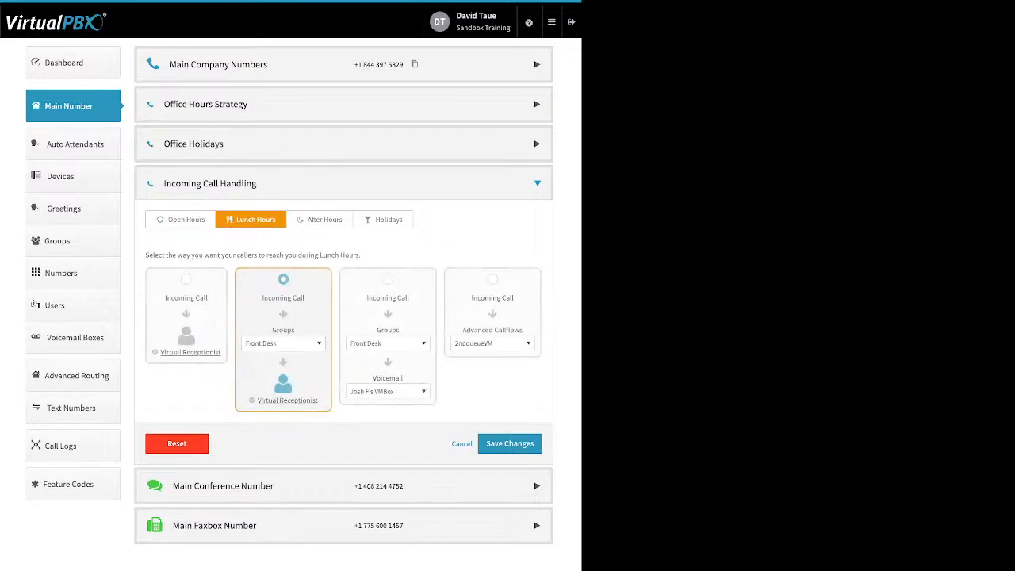
click(321, 219)
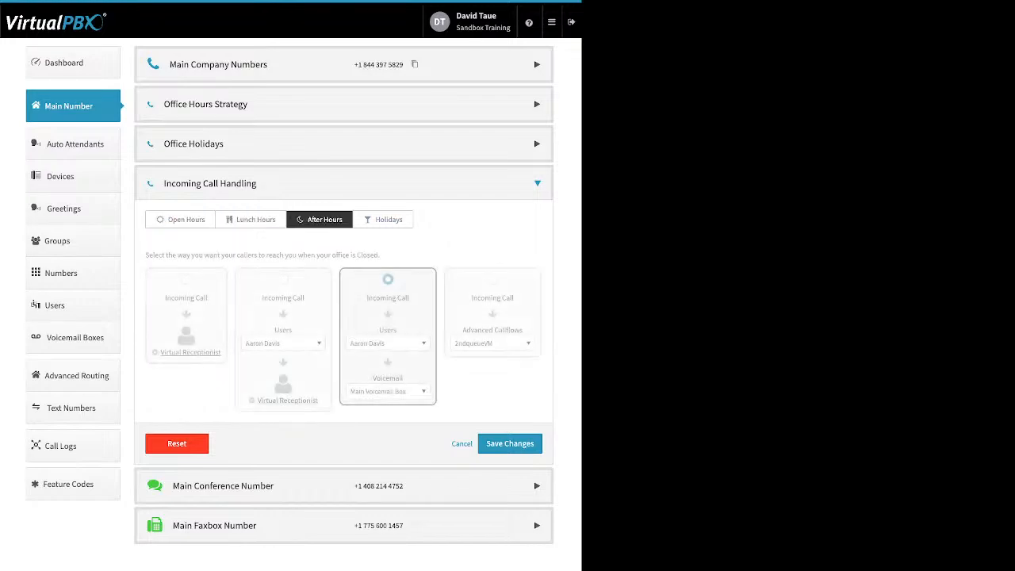
click(384, 220)
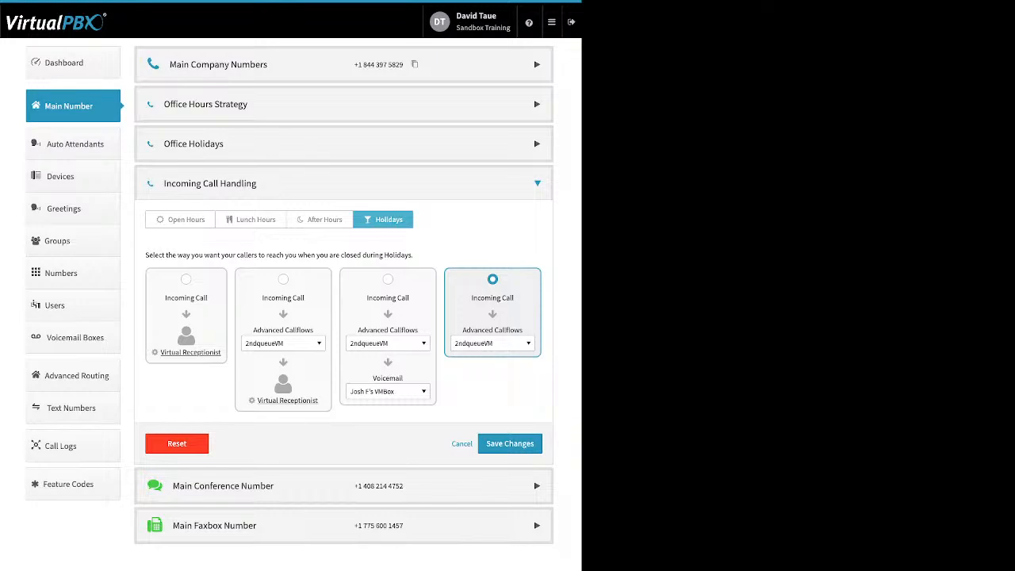
click(181, 220)
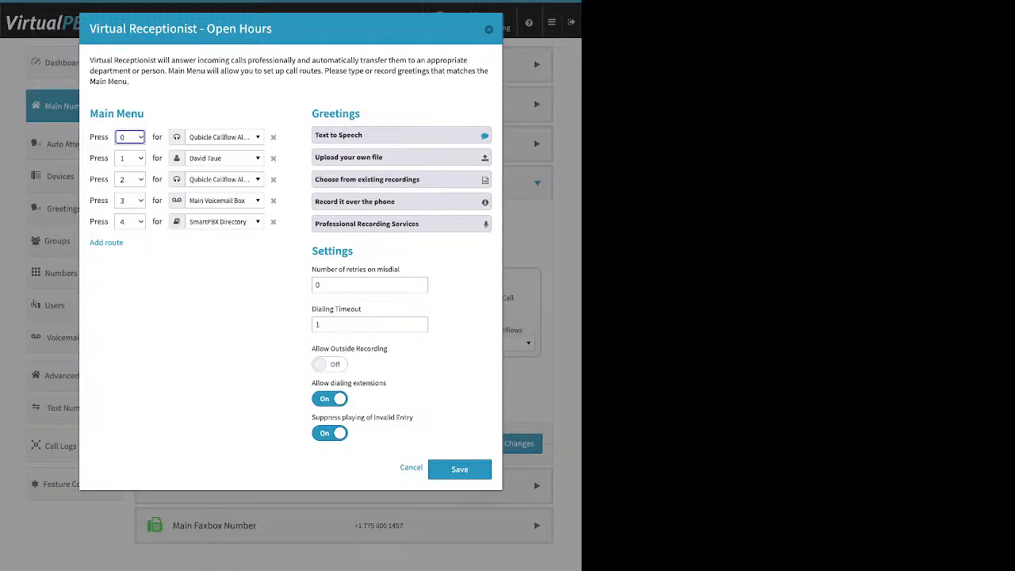
Add a new route to the Main Menu of the Open Hours Virtual Receptionist.
drag(130, 244, 89, 243)
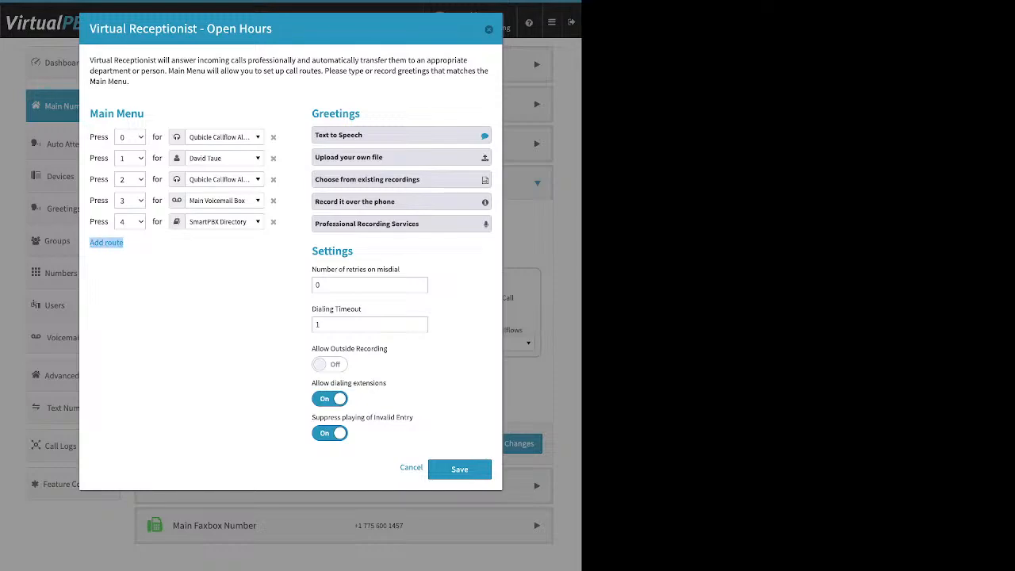
click(107, 242)
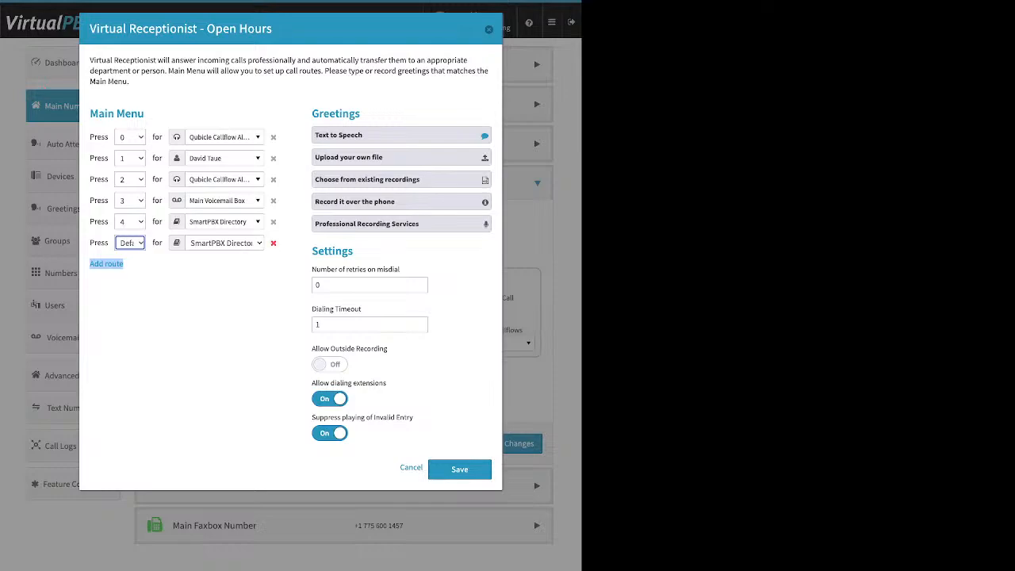
Examine all destination categories available for the menu's key 0 route, from Directory to Advanced Callflows, and close the list without changing it.
click(225, 138)
scroll(228, 197, up, 5)
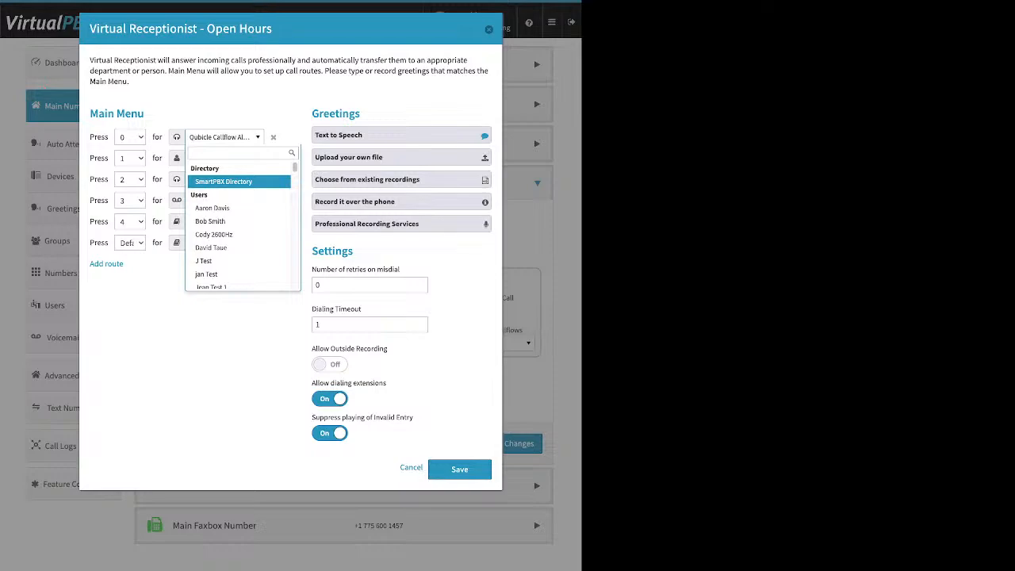
scroll(229, 198, down, 1)
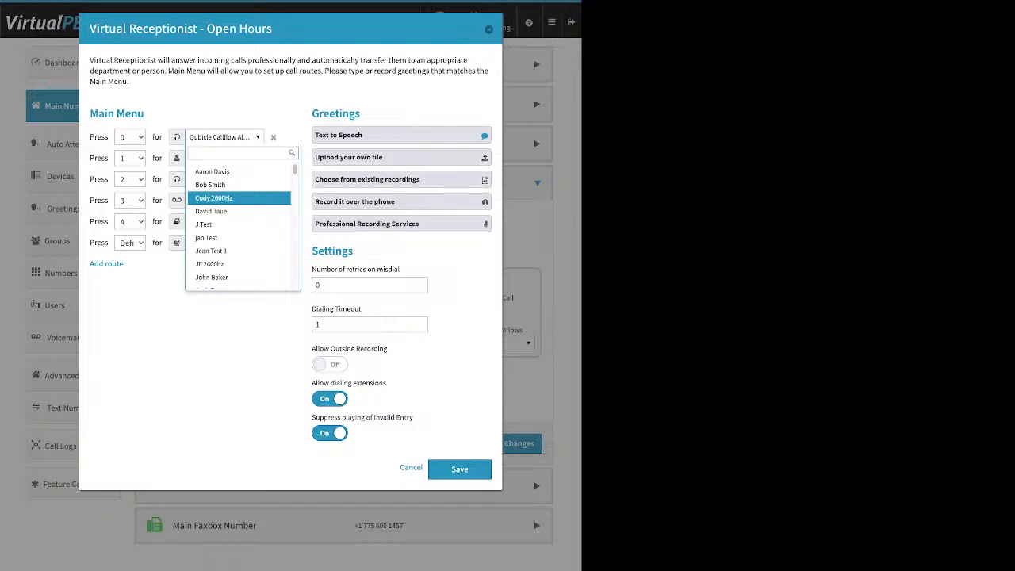
scroll(228, 198, down, 3)
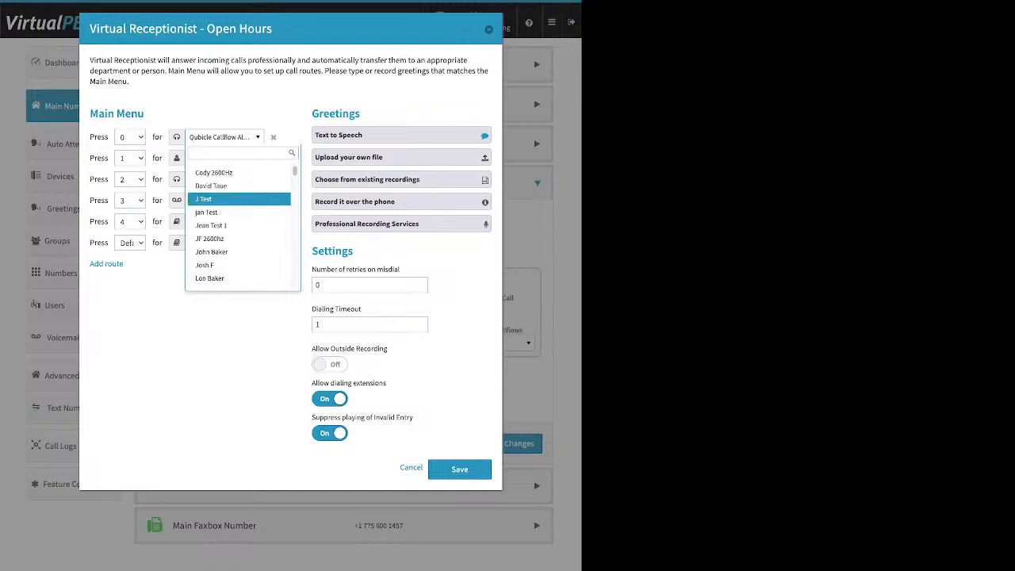
scroll(228, 199, down, 5)
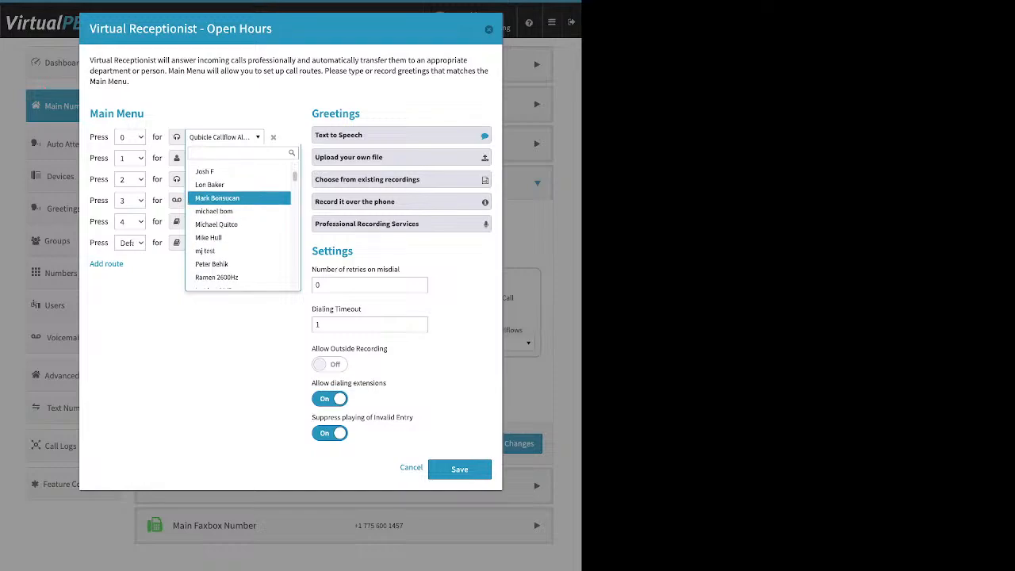
scroll(229, 199, down, 4)
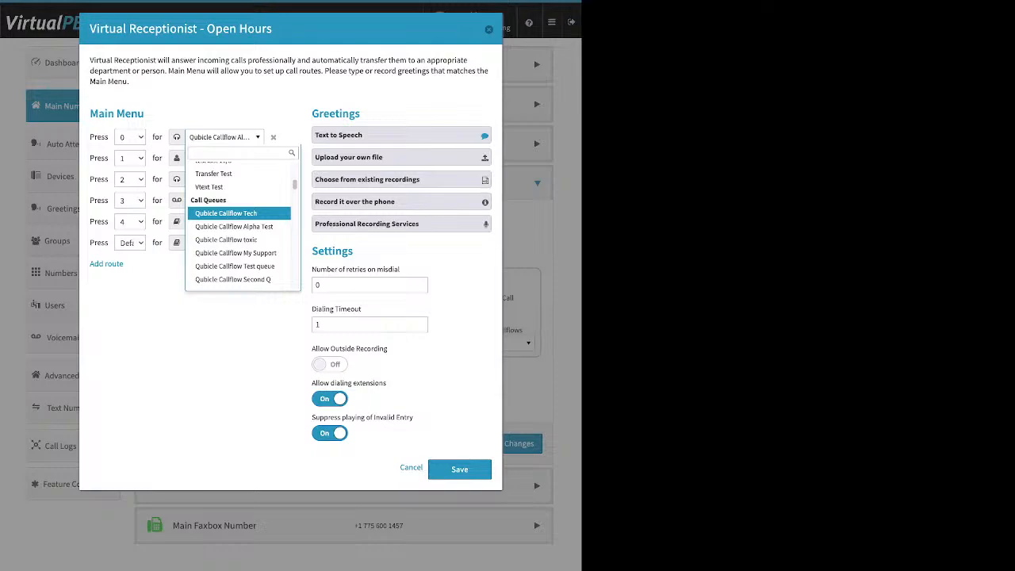
scroll(228, 202, down, 3)
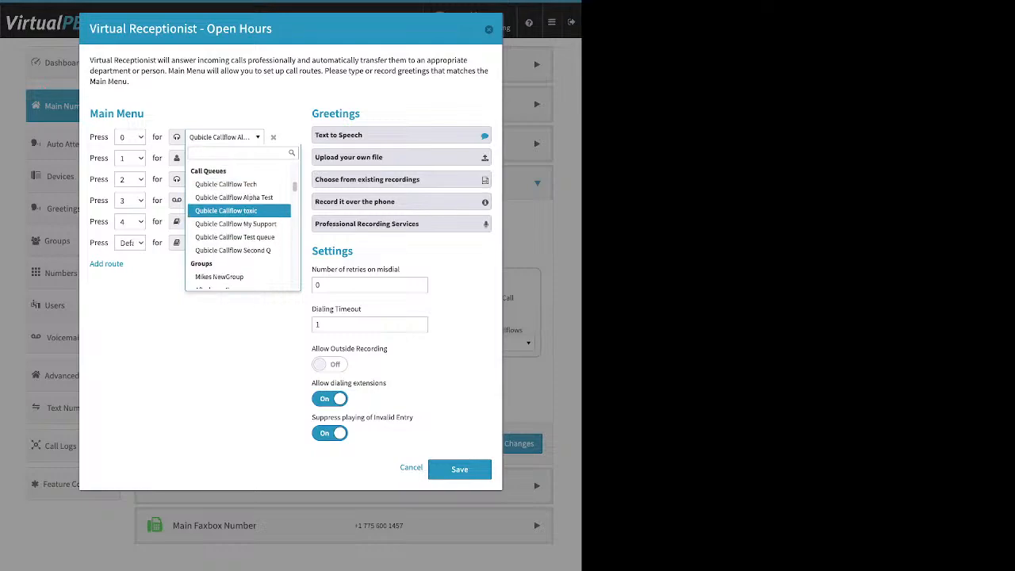
scroll(238, 218, down, 2)
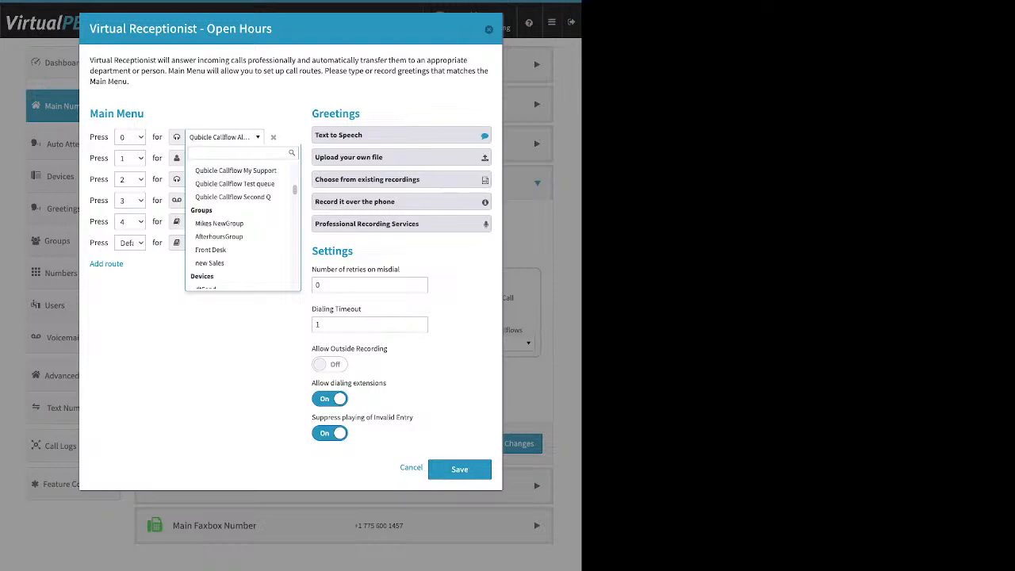
scroll(238, 234, down, 3)
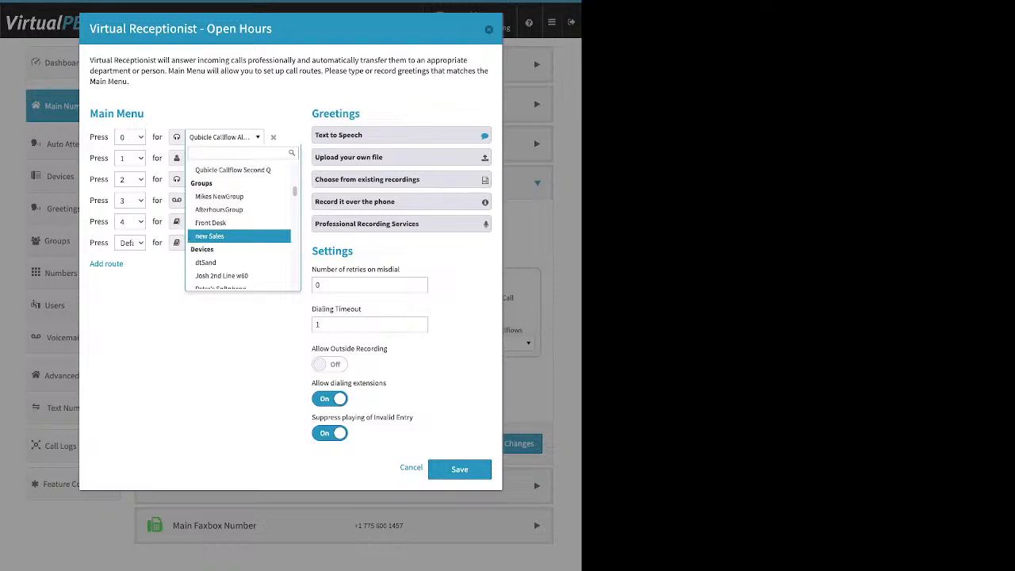
scroll(238, 230, down, 1)
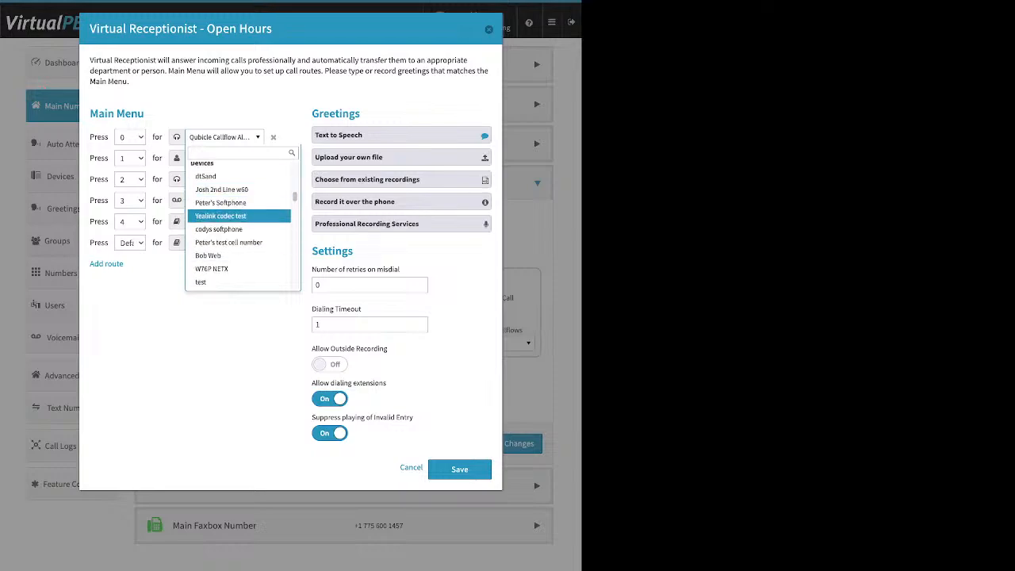
scroll(238, 218, down, 8)
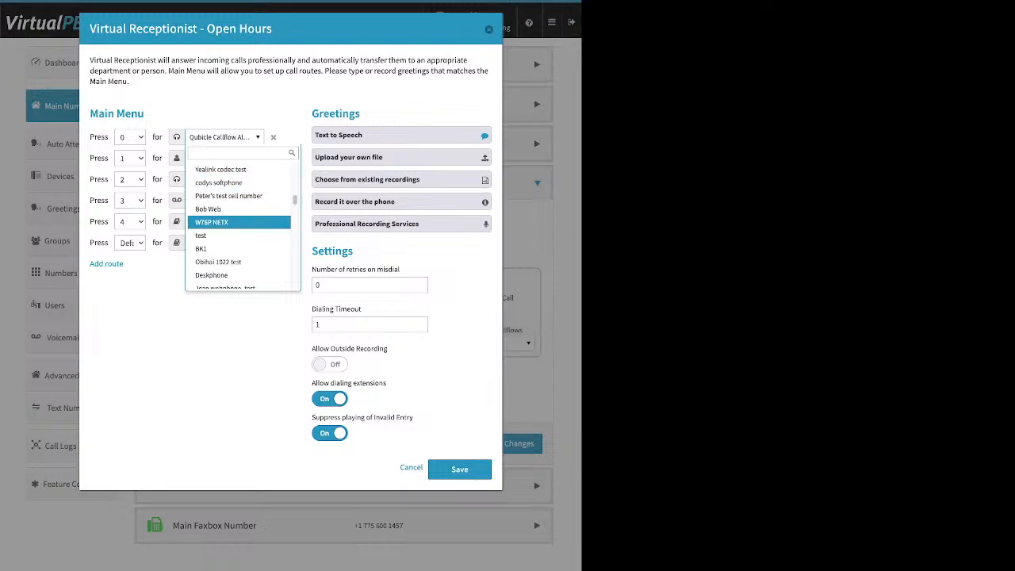
scroll(237, 220, down, 5)
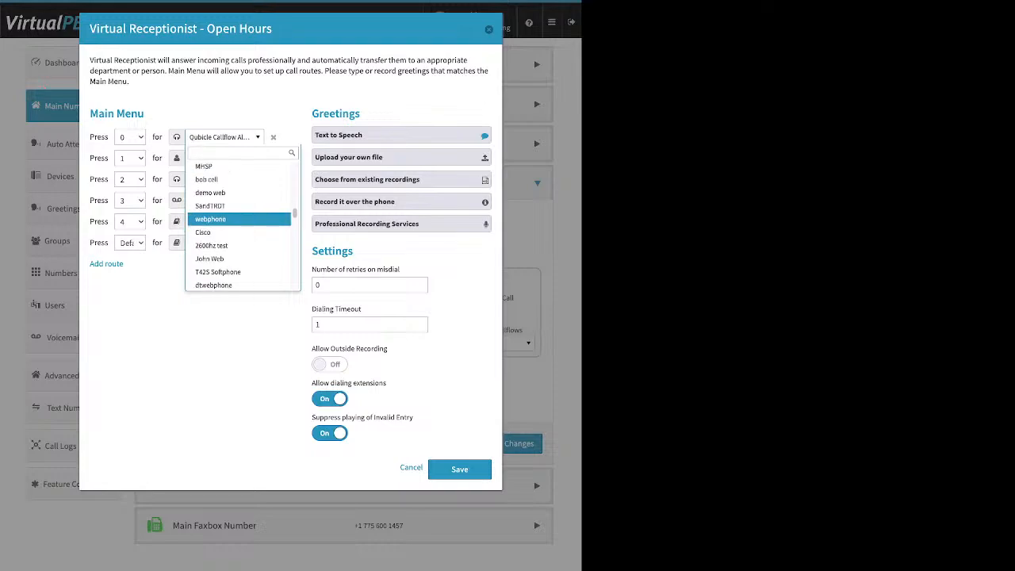
scroll(238, 219, down, 3)
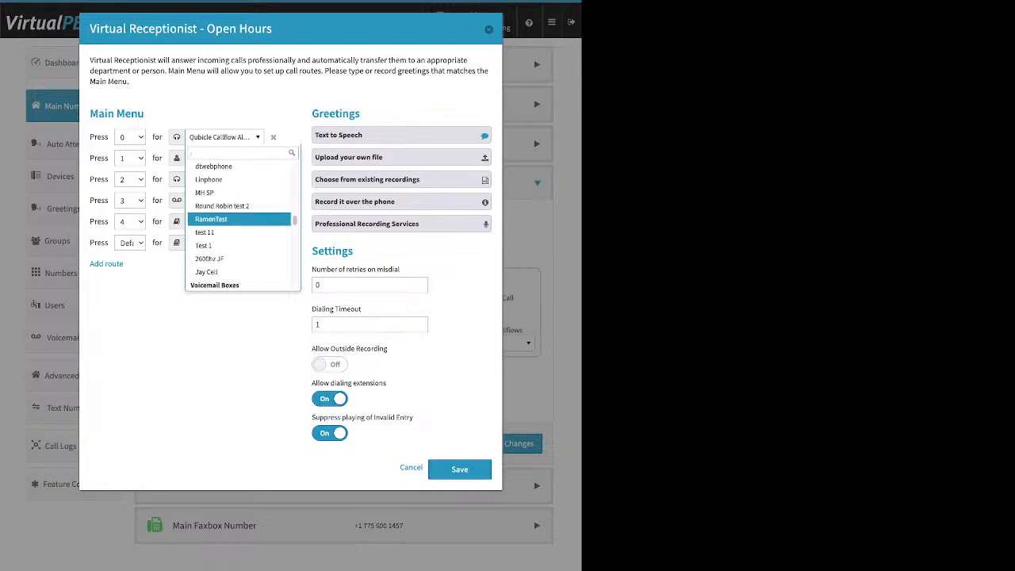
scroll(238, 216, down, 1)
scroll(238, 211, down, 2)
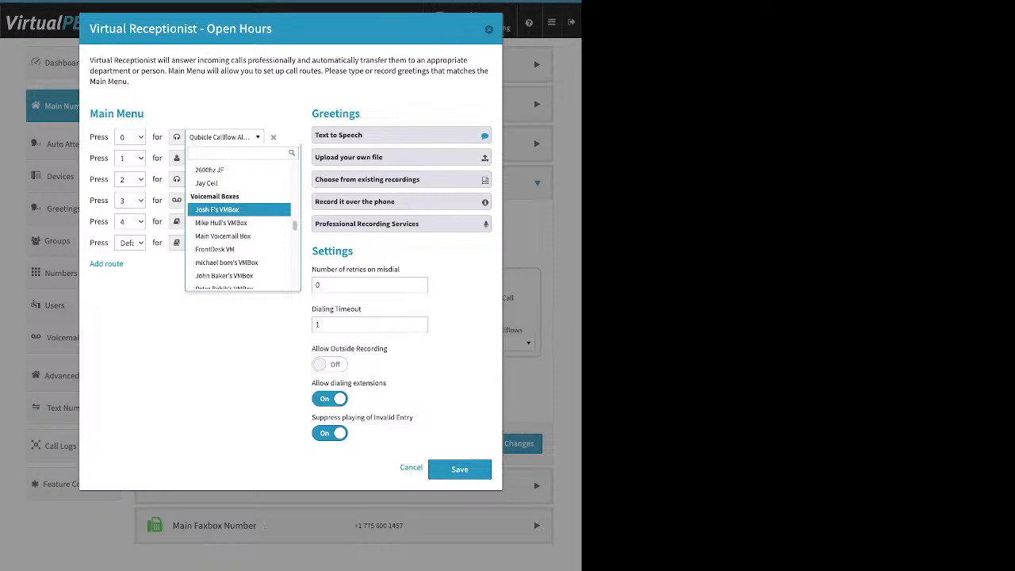
scroll(238, 208, down, 2)
scroll(238, 204, down, 4)
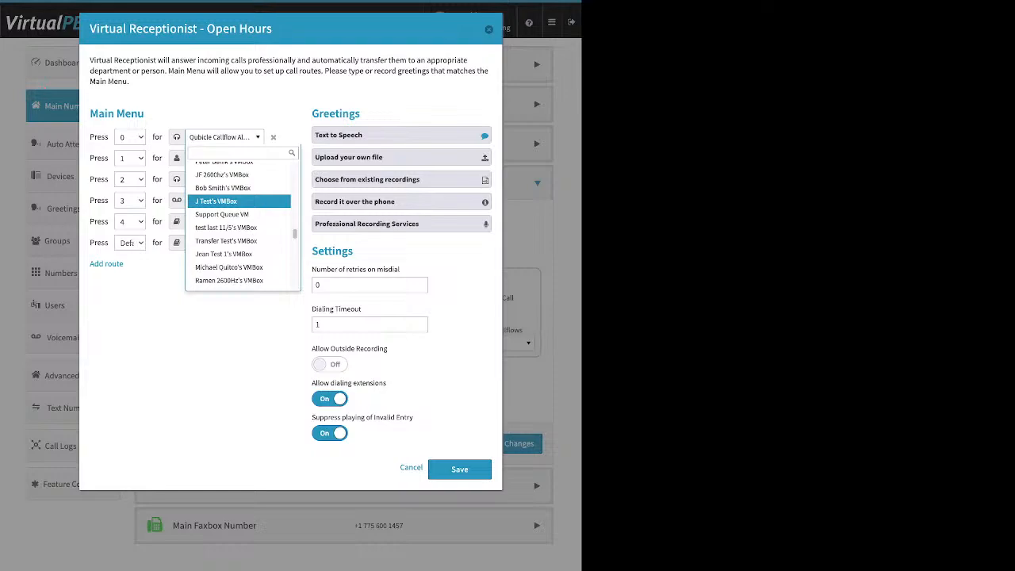
scroll(238, 206, down, 10)
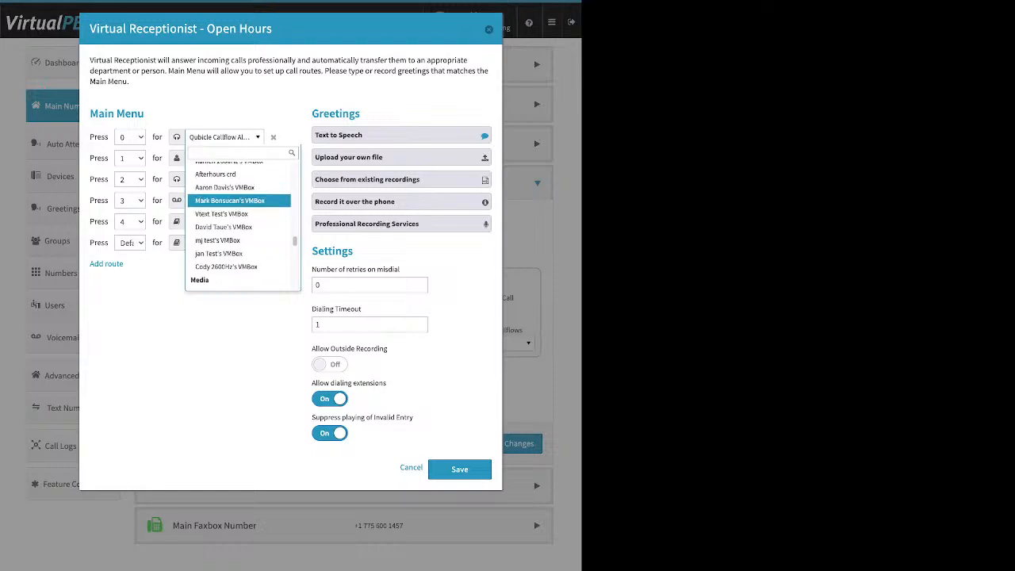
scroll(238, 222, down, 1)
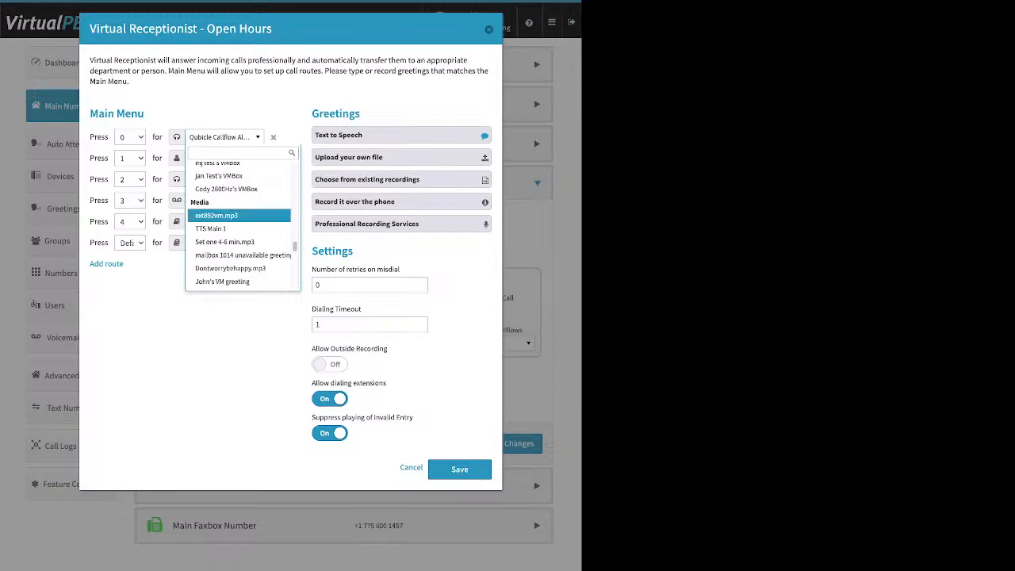
scroll(238, 215, down, 5)
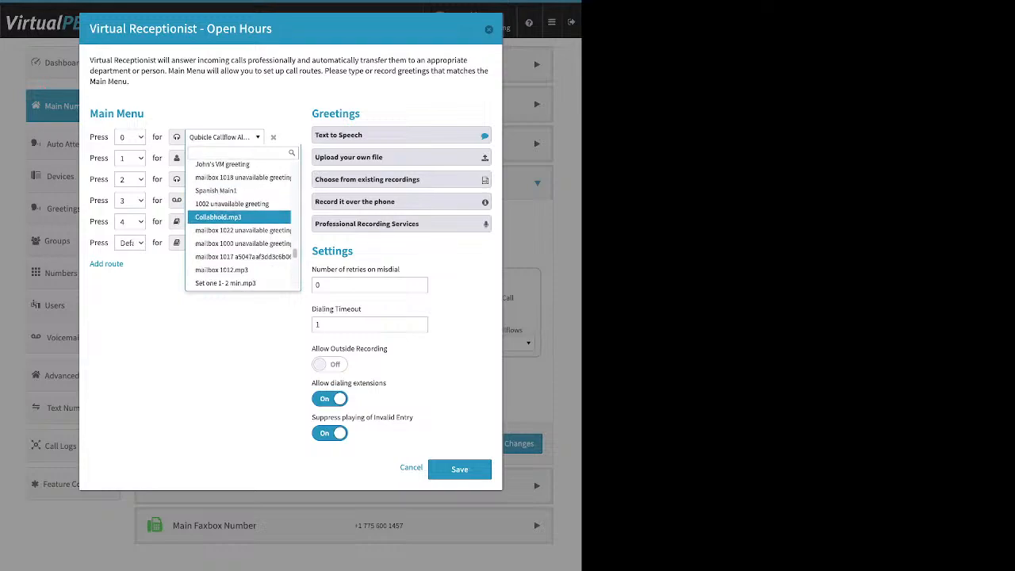
scroll(238, 214, down, 6)
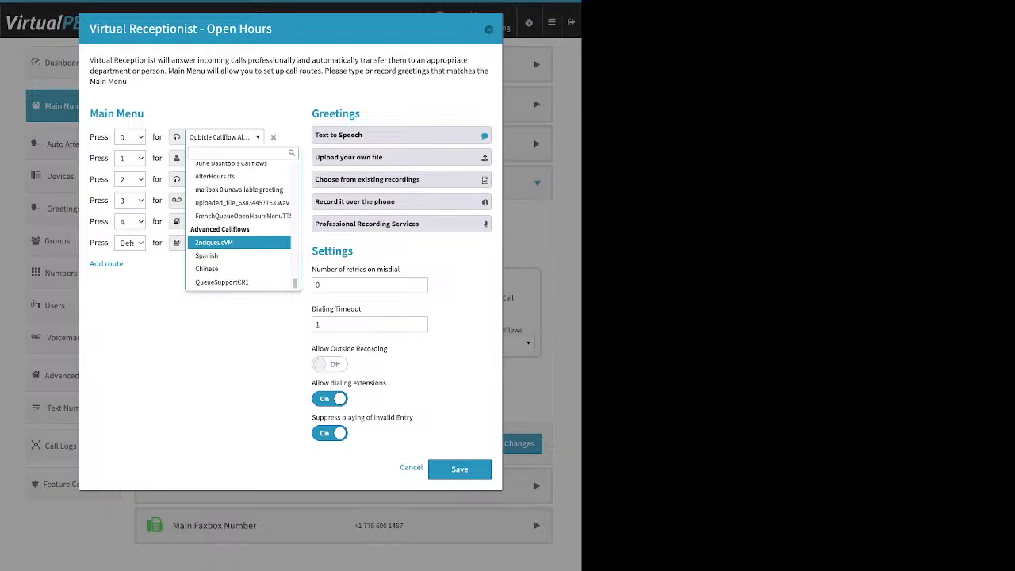
key(Escape)
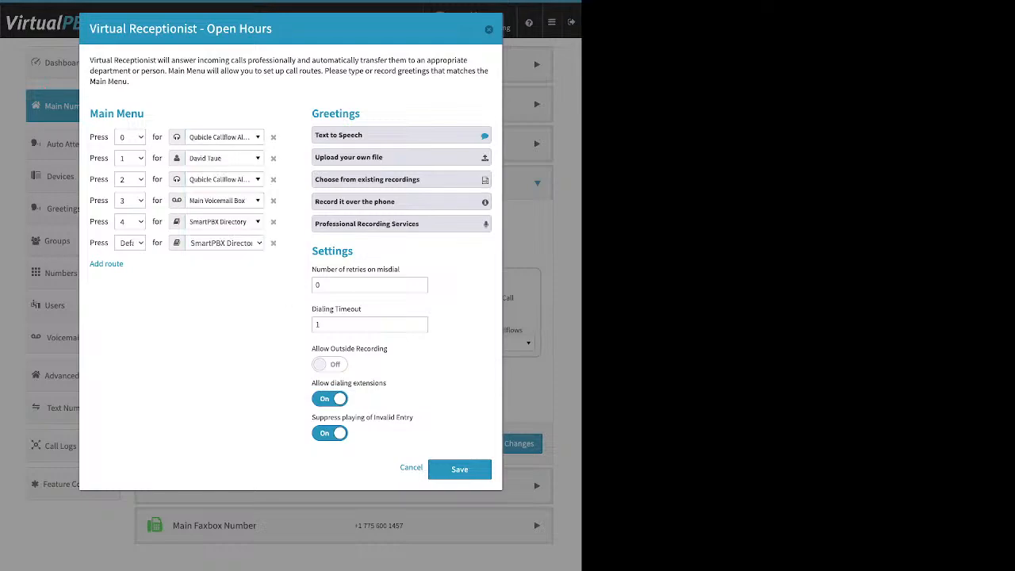
Open the Text to Speech greeting of the Open Hours Virtual Receptionist and review its message text.
drag(312, 114, 360, 113)
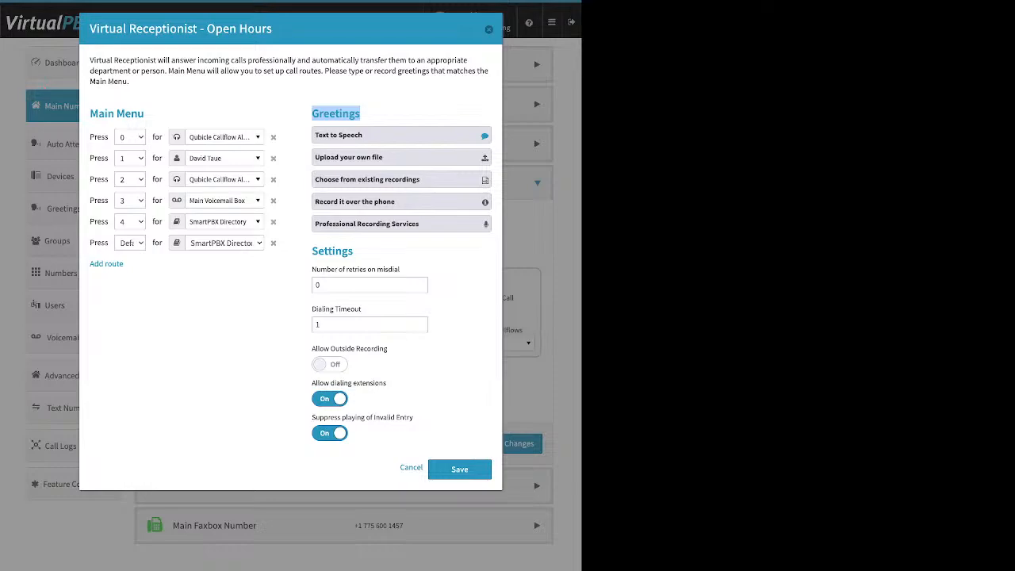
click(365, 135)
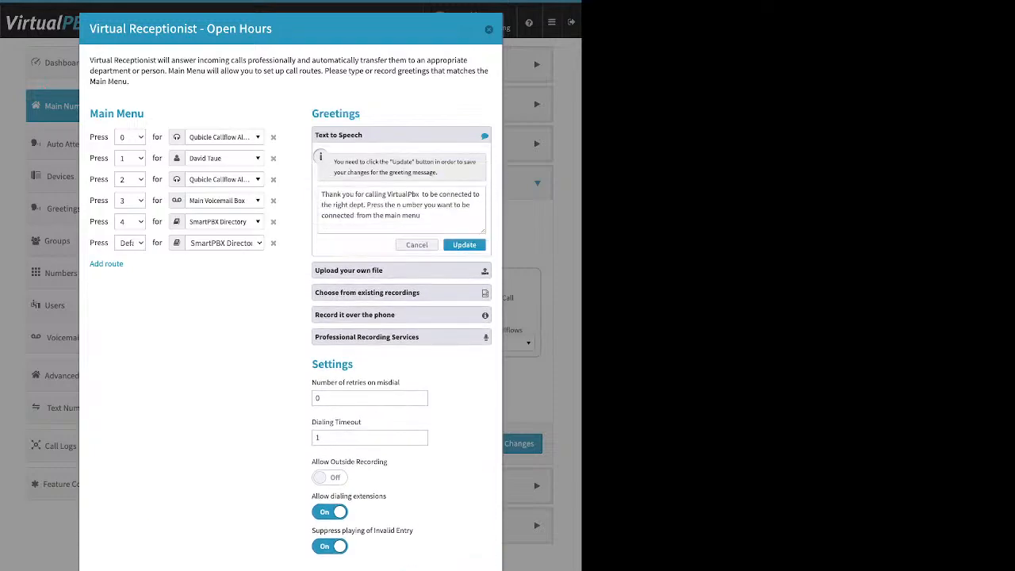
click(343, 194)
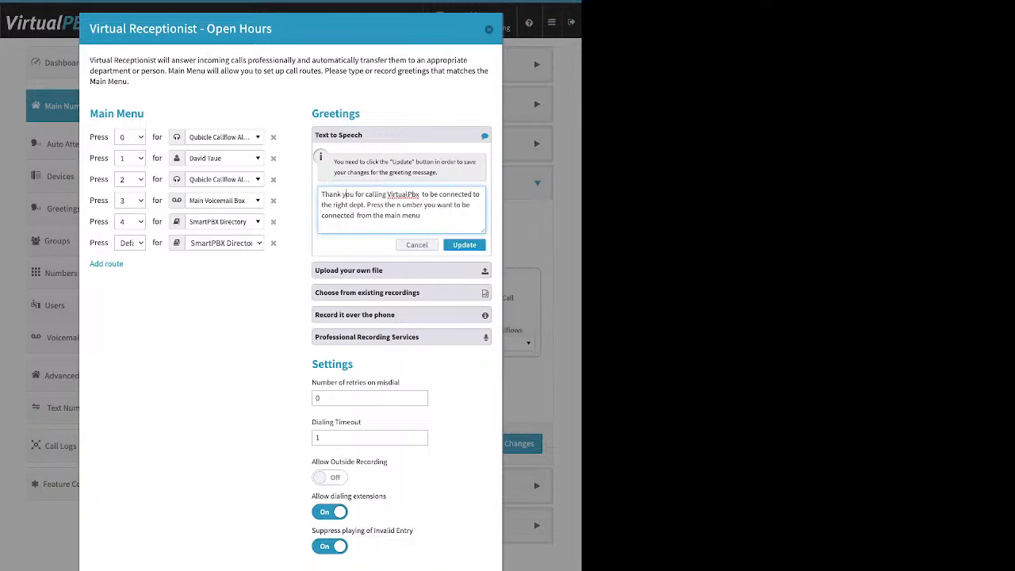
key(ctrl+a)
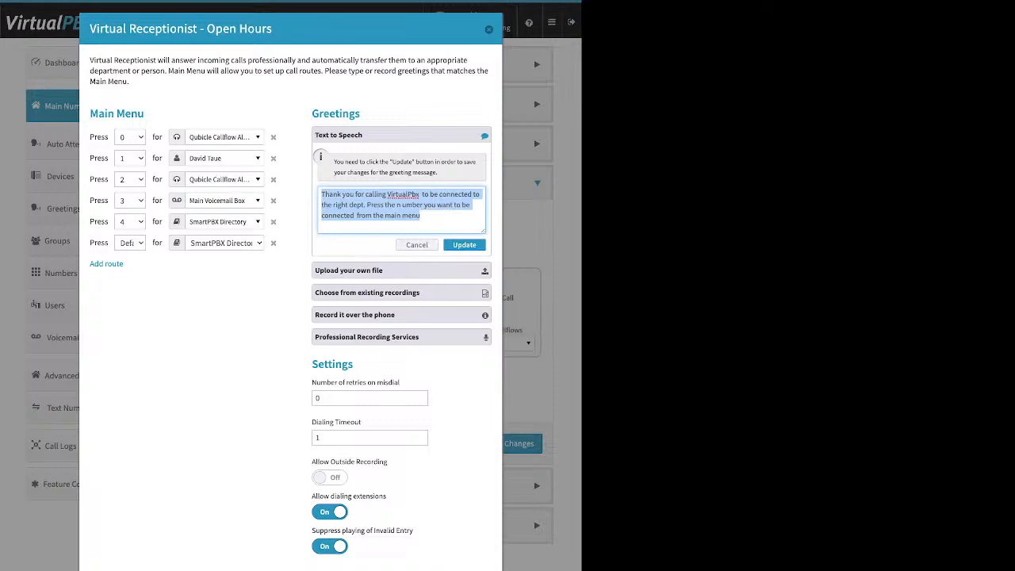
click(368, 205)
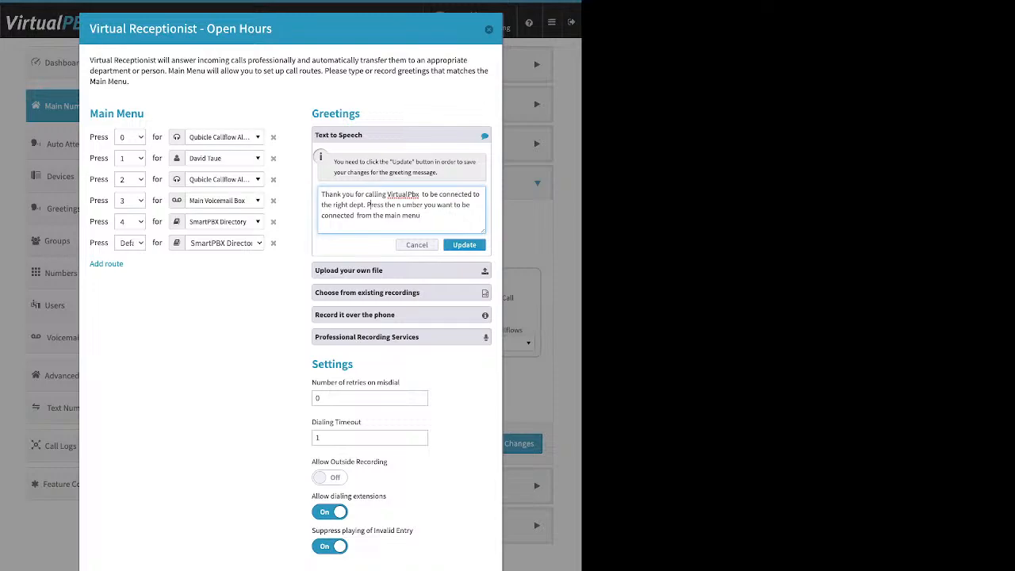
Review the options to upload a greeting file, choose from existing recordings and record it over the phone.
click(401, 271)
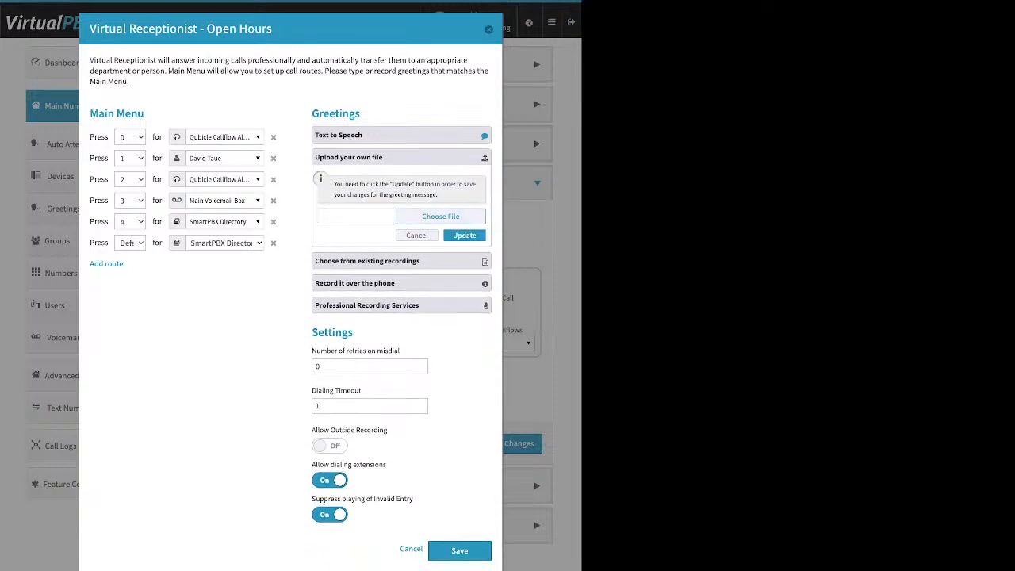
click(357, 216)
click(401, 261)
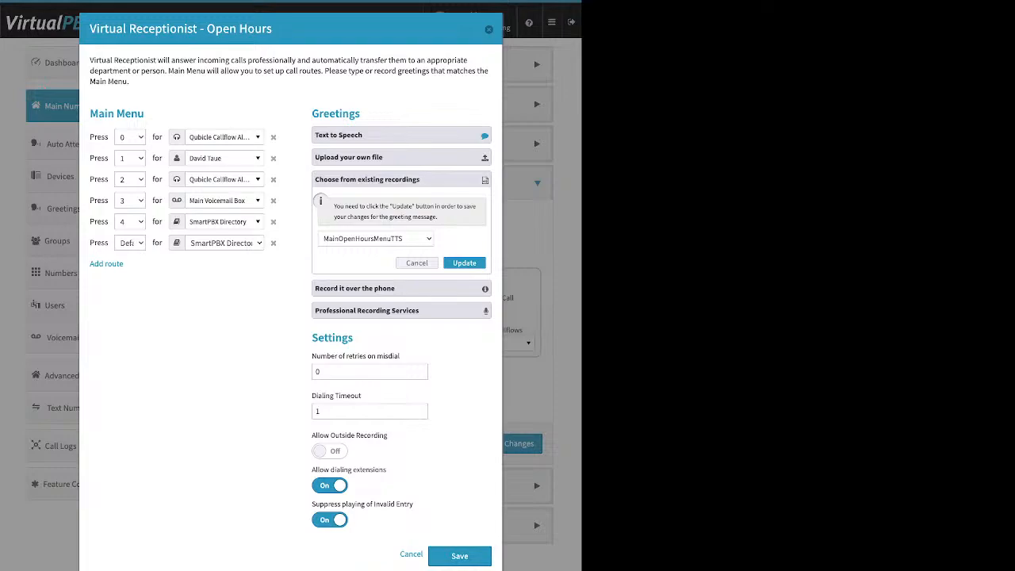
click(402, 289)
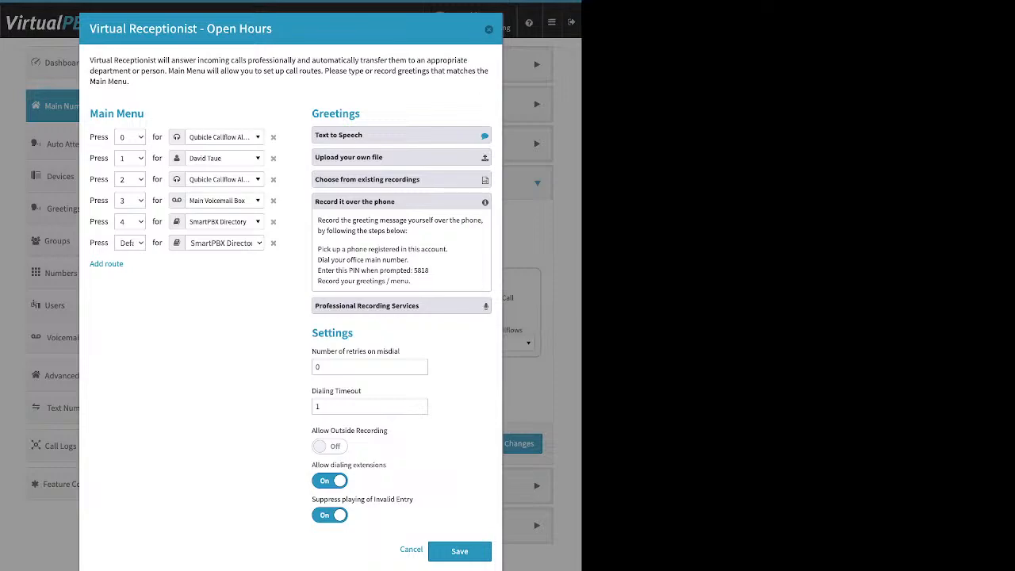
drag(317, 249, 446, 249)
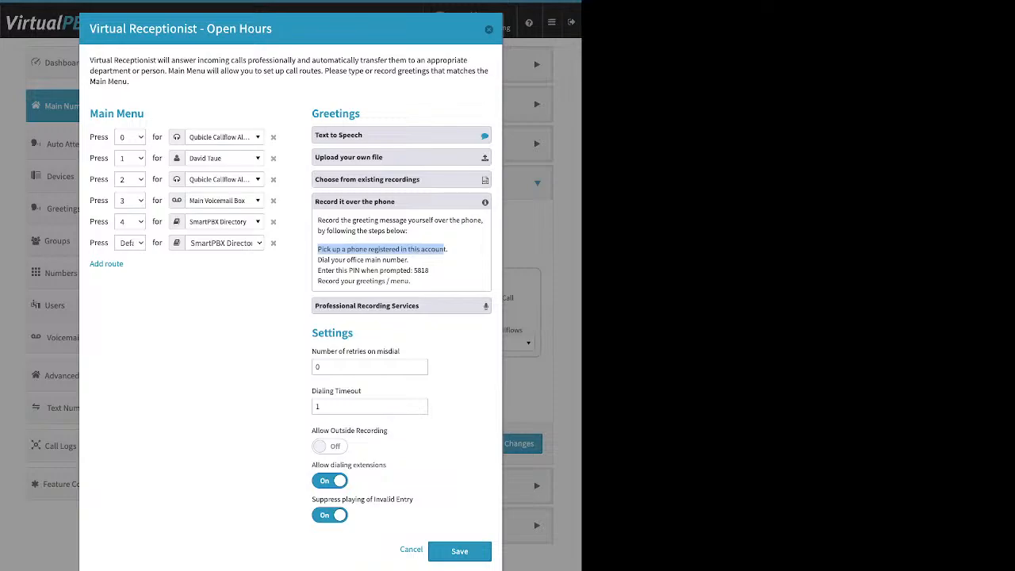
click(444, 251)
Switch Allow Outside Recording on and back off, and turn off Suppress playing of Invalid Entry.
double_click(333, 333)
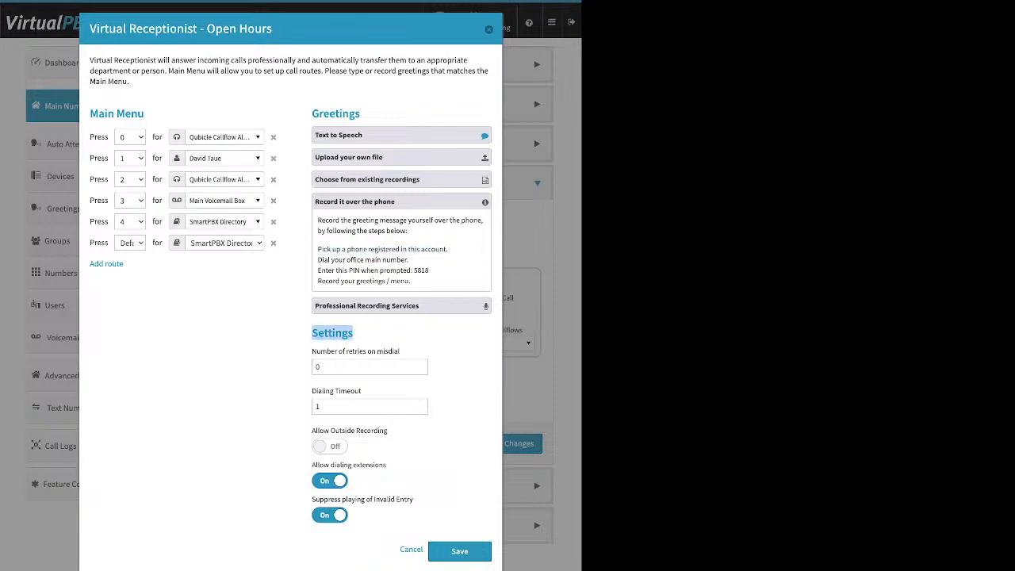
click(341, 333)
drag(312, 430, 388, 430)
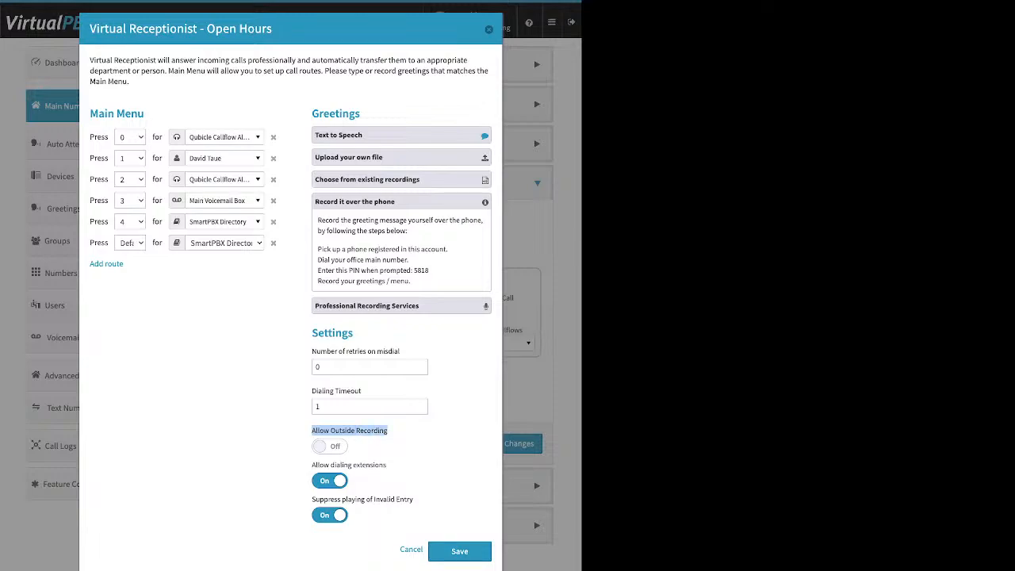
click(330, 447)
click(330, 445)
click(330, 515)
click(405, 455)
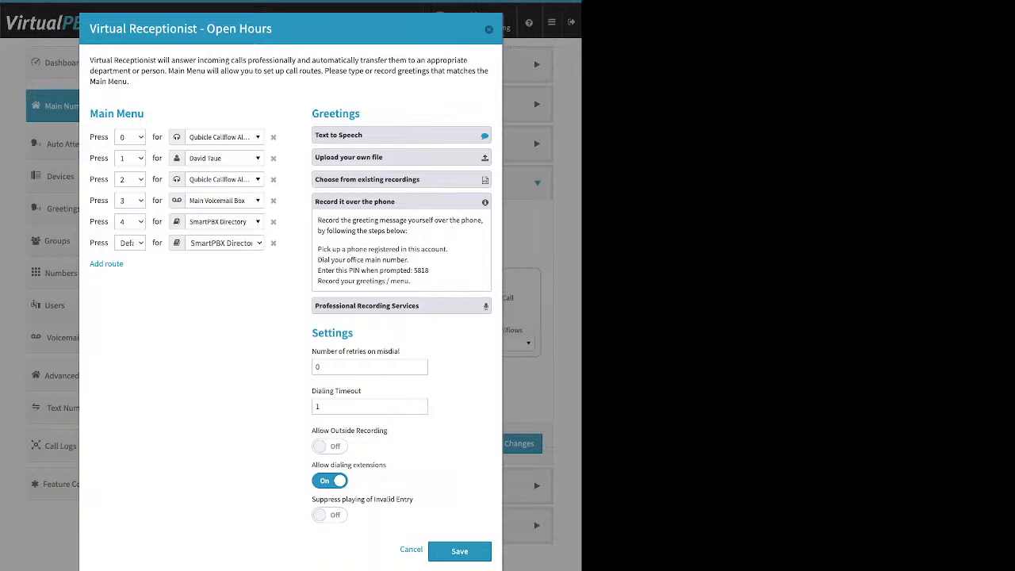
Read the phone recording instructions, and review the Professional Recording Services offer without ordering.
drag(317, 260, 429, 271)
click(426, 271)
double_click(422, 270)
click(401, 306)
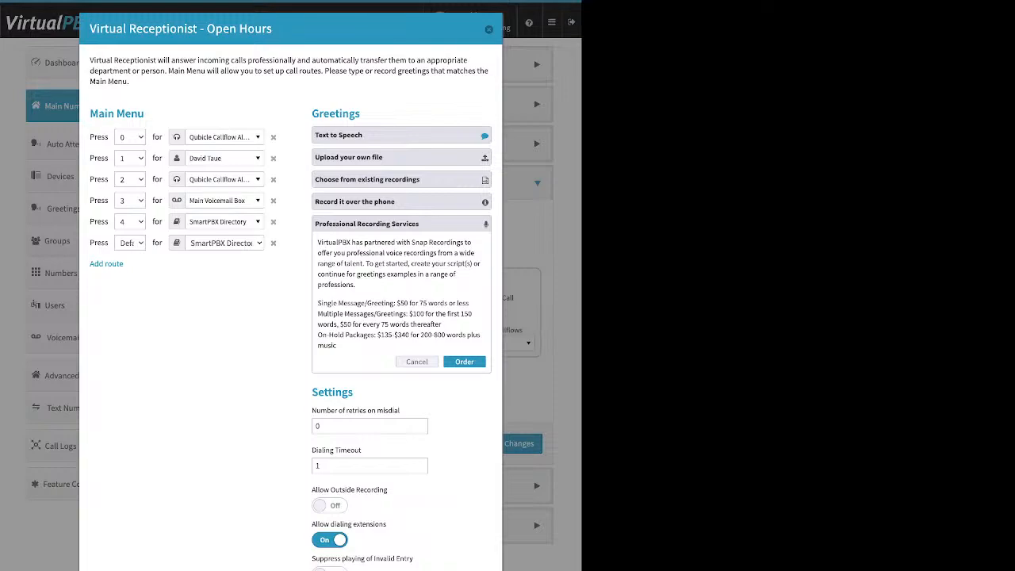
click(418, 362)
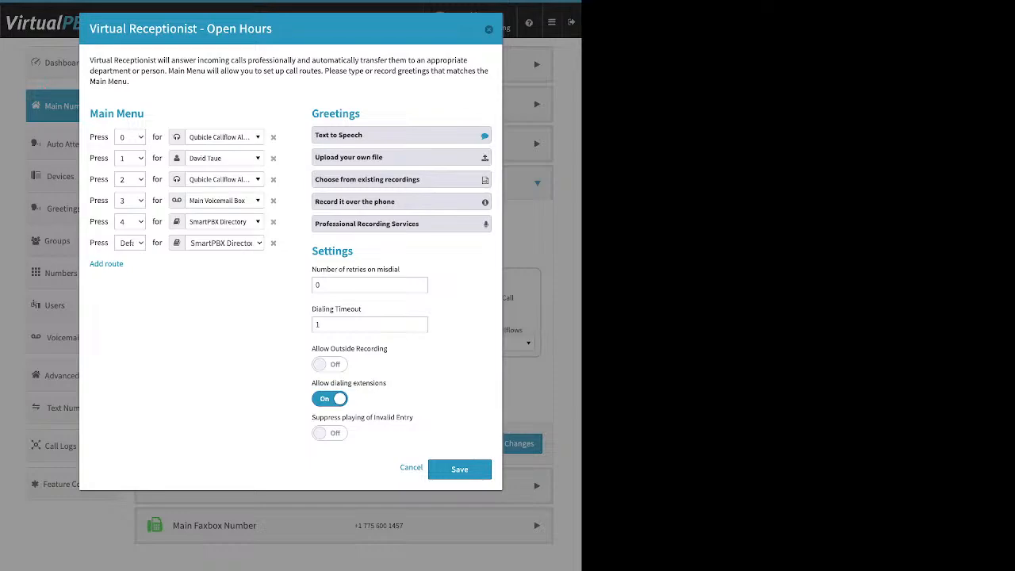
Review the misdial retries and Dialing Timeout settings, and delete the Default route from the Main Menu.
click(316, 285)
drag(312, 270, 400, 270)
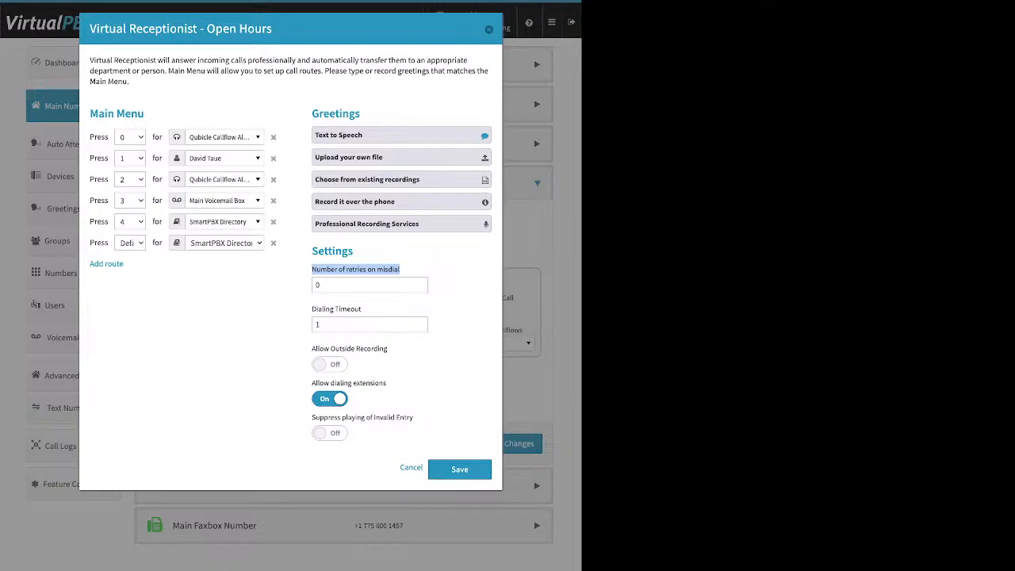
click(322, 285)
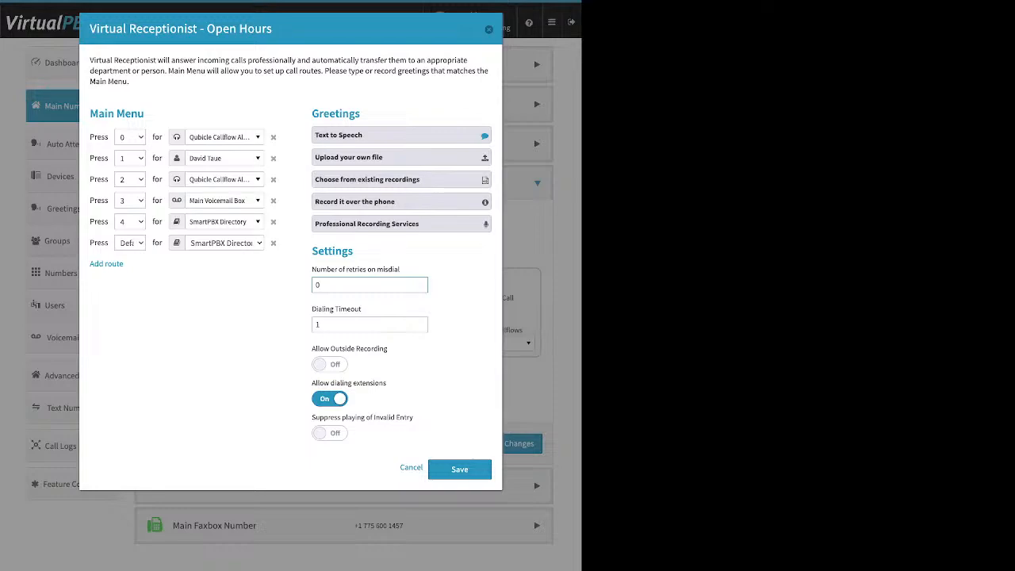
drag(312, 309, 361, 308)
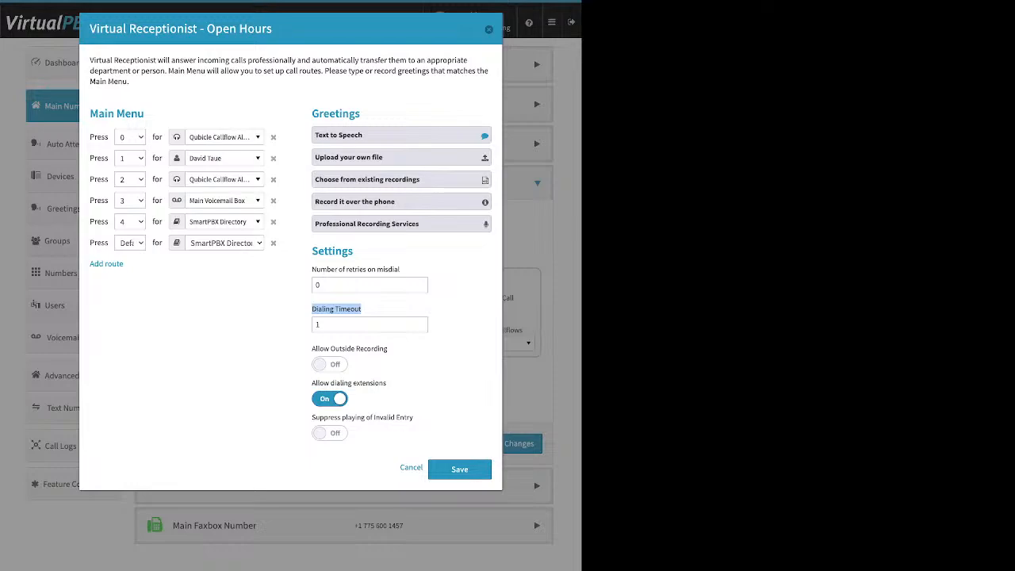
double_click(319, 285)
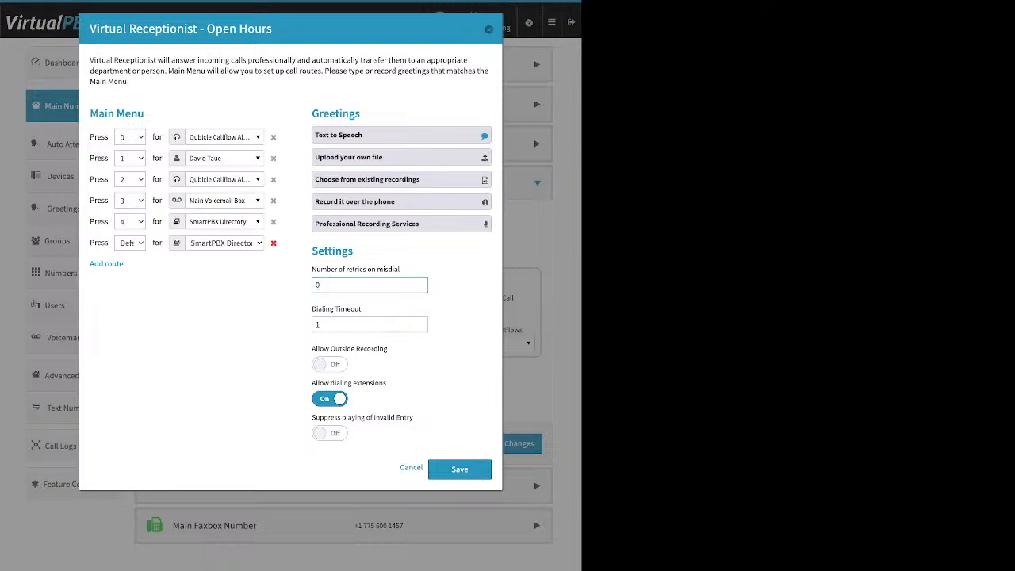
click(273, 243)
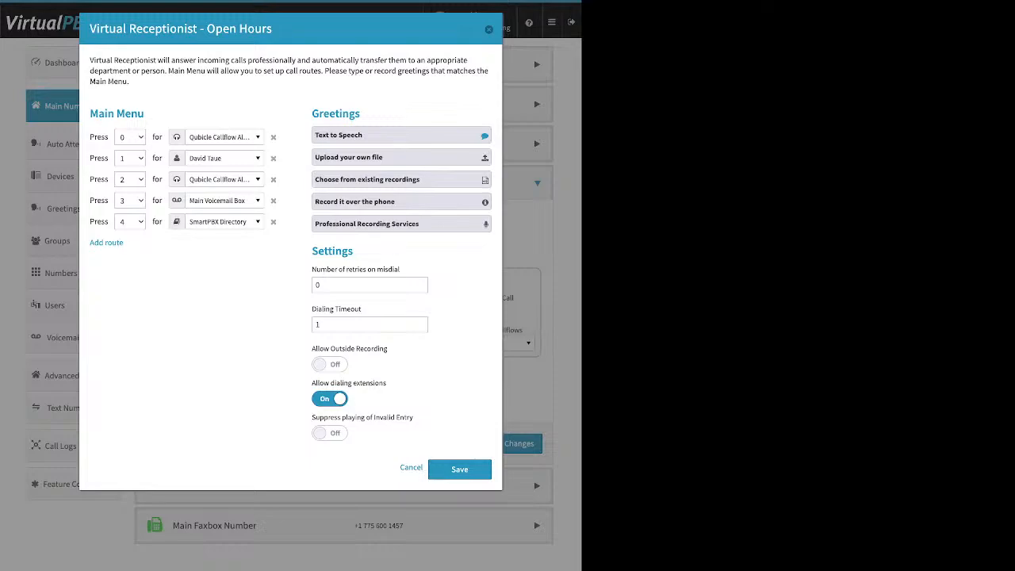
Switch Allow dialing extensions off and back on.
drag(312, 383, 387, 383)
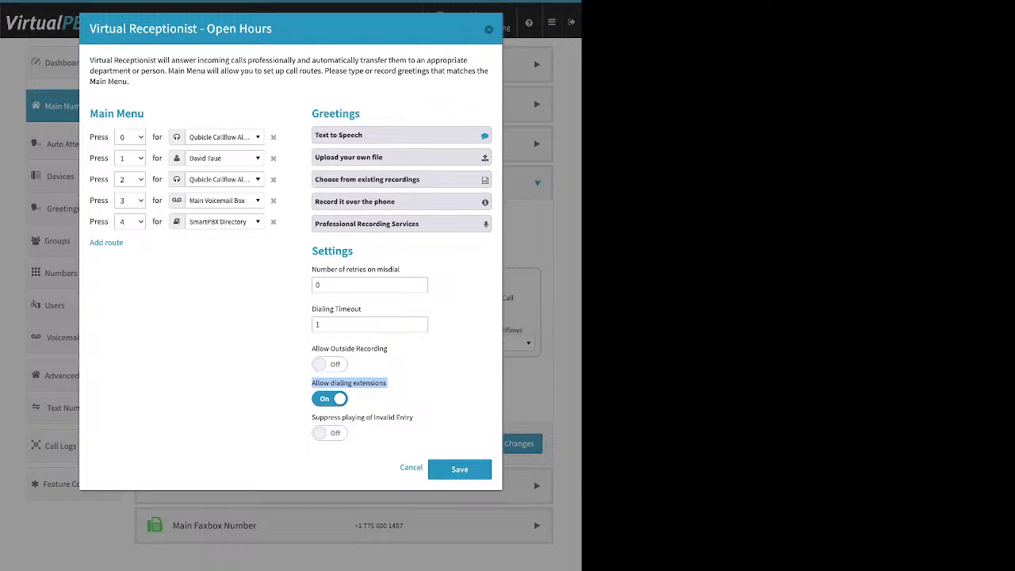
click(391, 387)
click(330, 399)
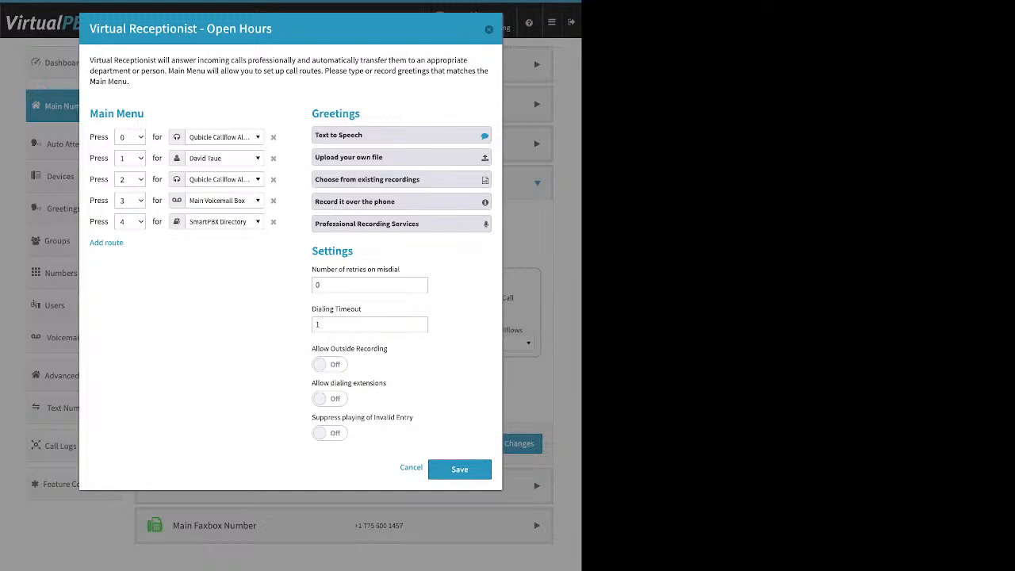
click(330, 399)
Switch Suppress playing of Invalid Entry on and back off, reviewing the Main Menu, Greetings and Settings sections.
drag(415, 417, 311, 417)
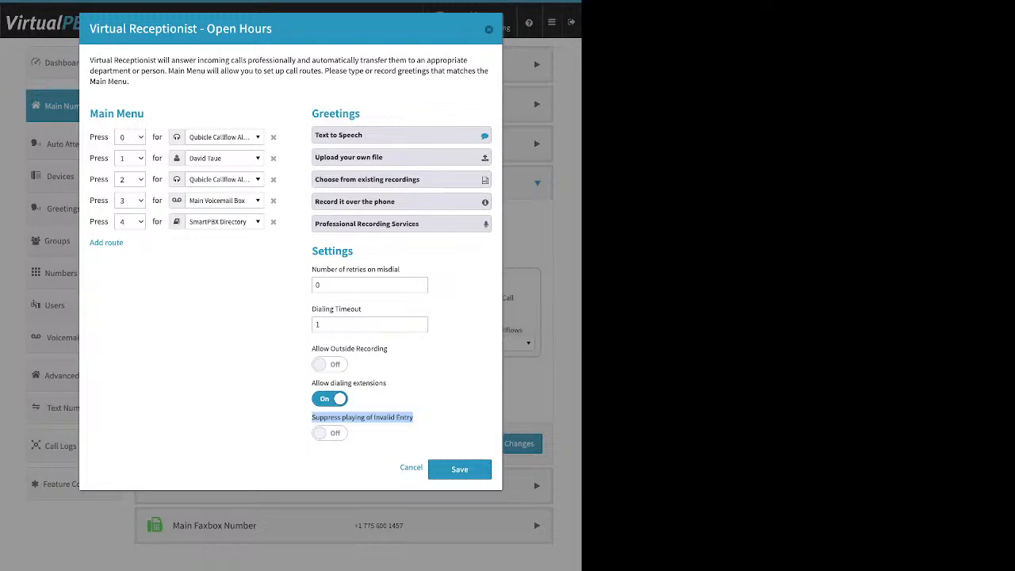
click(330, 433)
drag(90, 113, 145, 113)
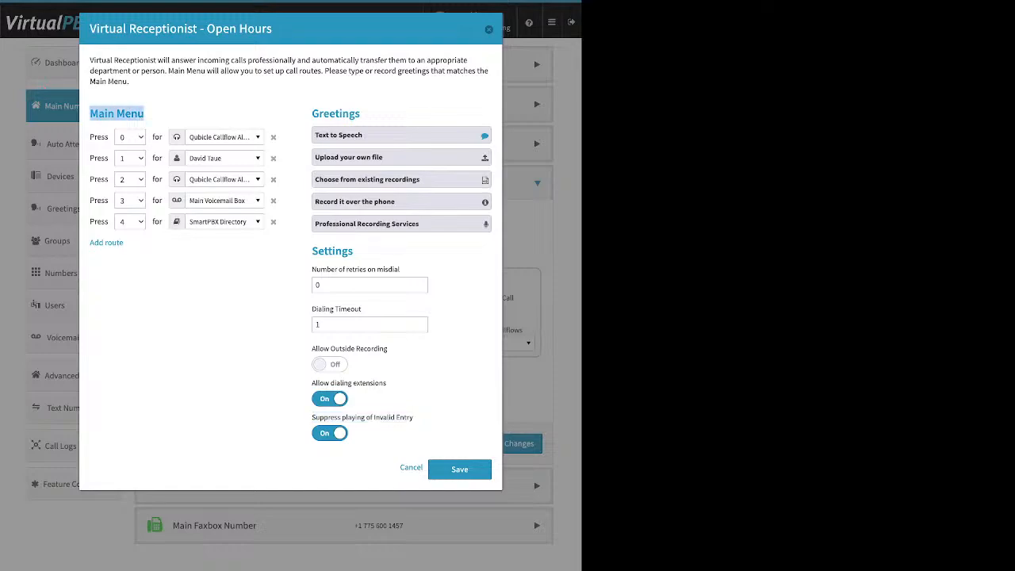
drag(308, 114, 362, 113)
click(362, 114)
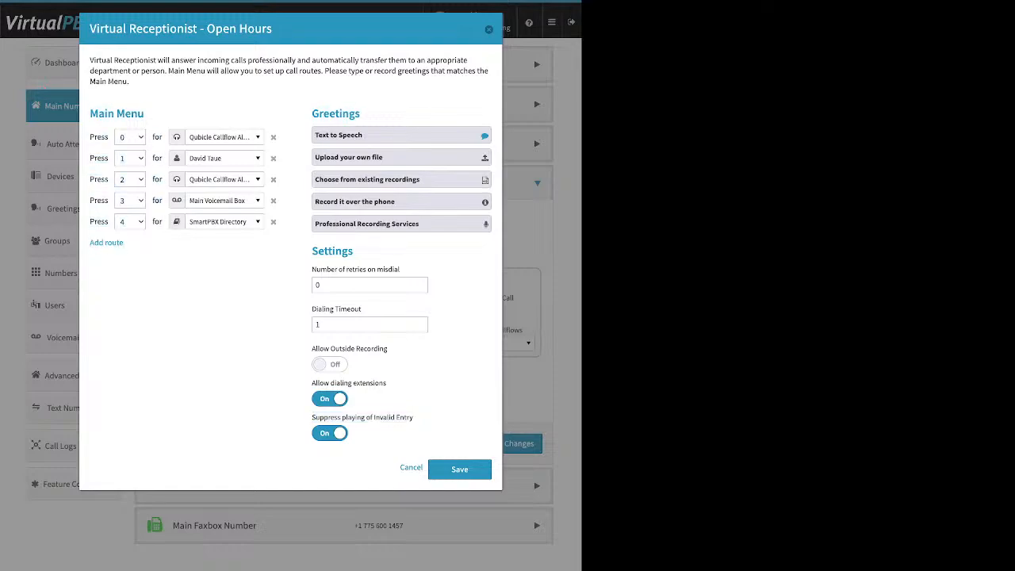
drag(308, 250, 353, 251)
click(330, 433)
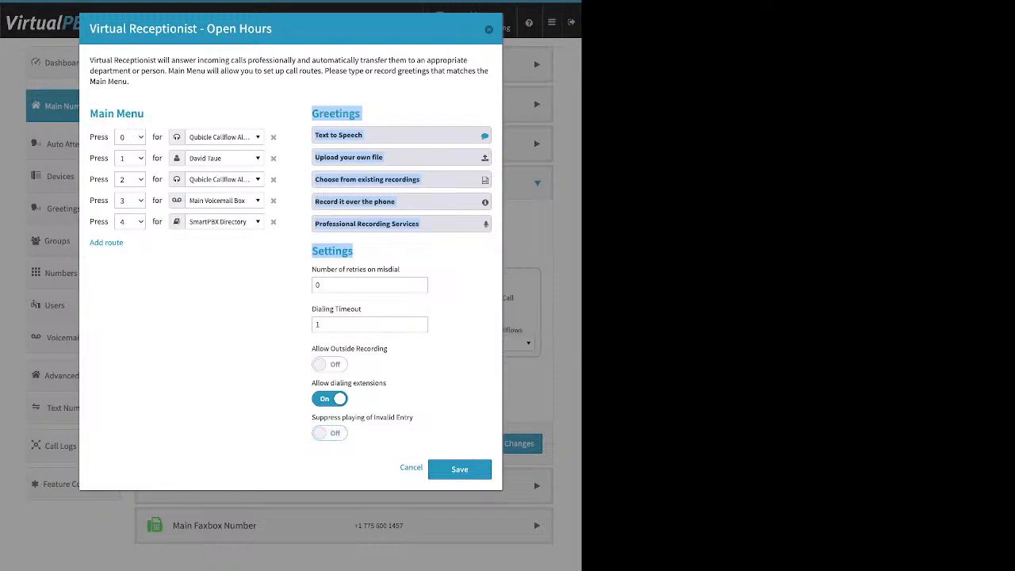
Save the Open Hours Virtual Receptionist and the Incoming Call Handling changes.
click(459, 469)
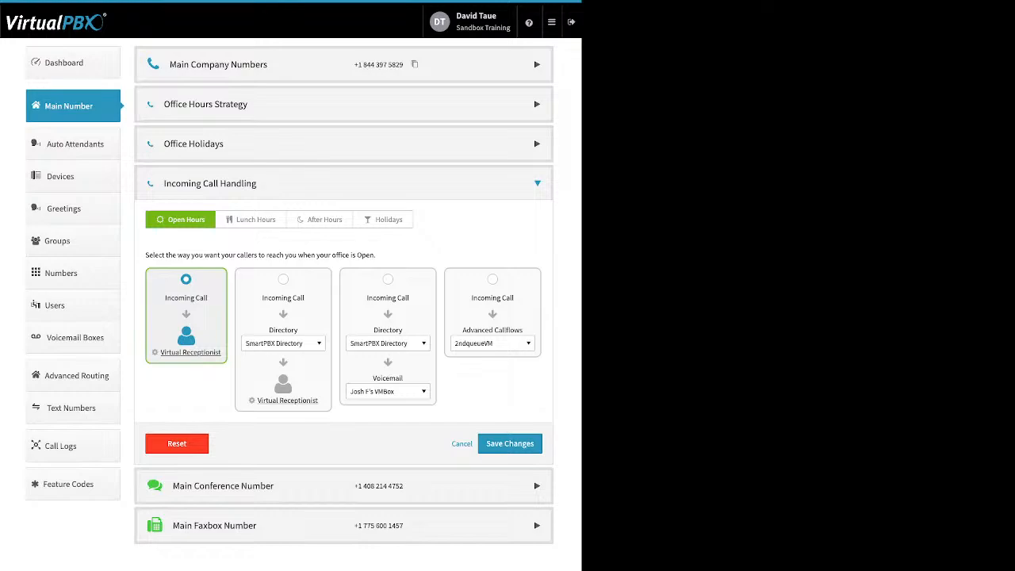
click(510, 443)
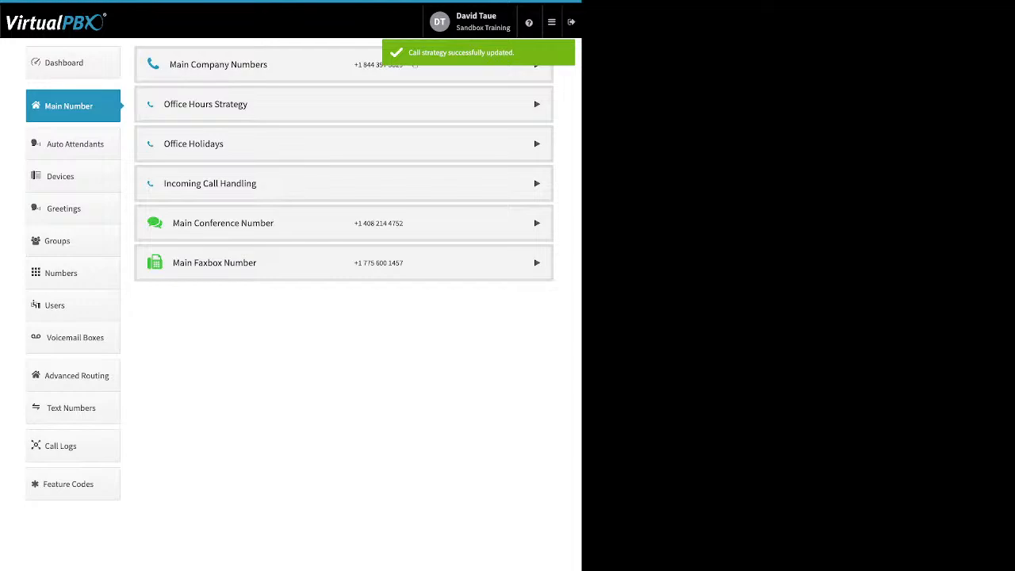
Reopen Incoming Call Handling for Lunch Hours, review its Virtual Receptionist and close it without saving.
click(537, 183)
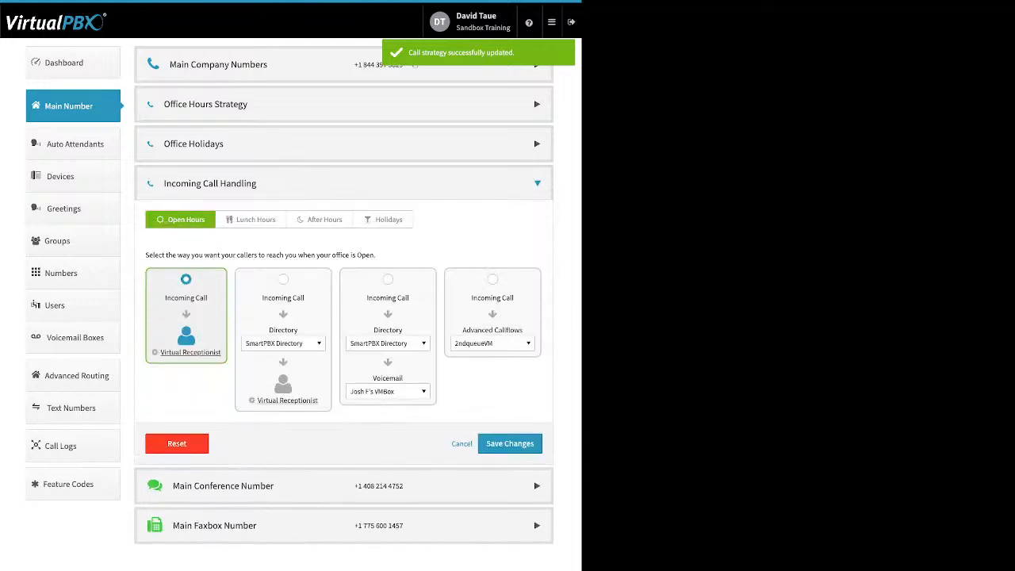
click(252, 219)
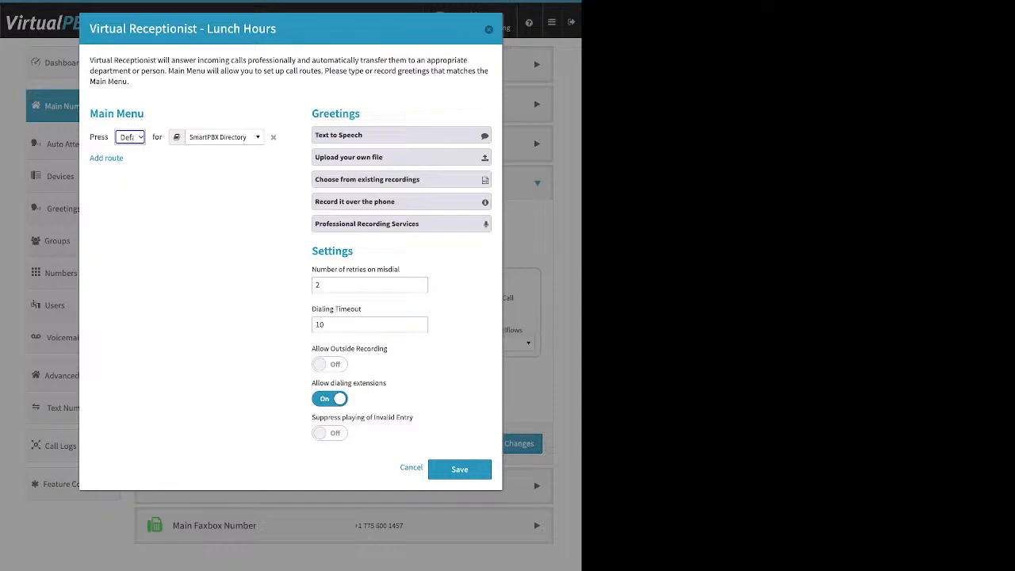
key(Escape)
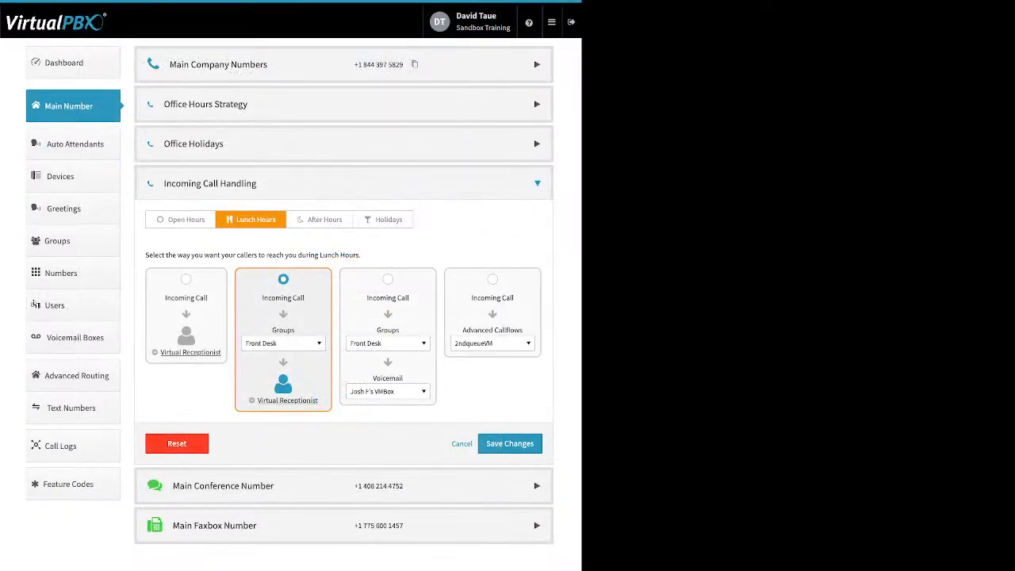
Review the destinations available for the group-then-Virtual Receptionist option under Lunch Hours, from directory and users through media and advanced callflows.
click(283, 344)
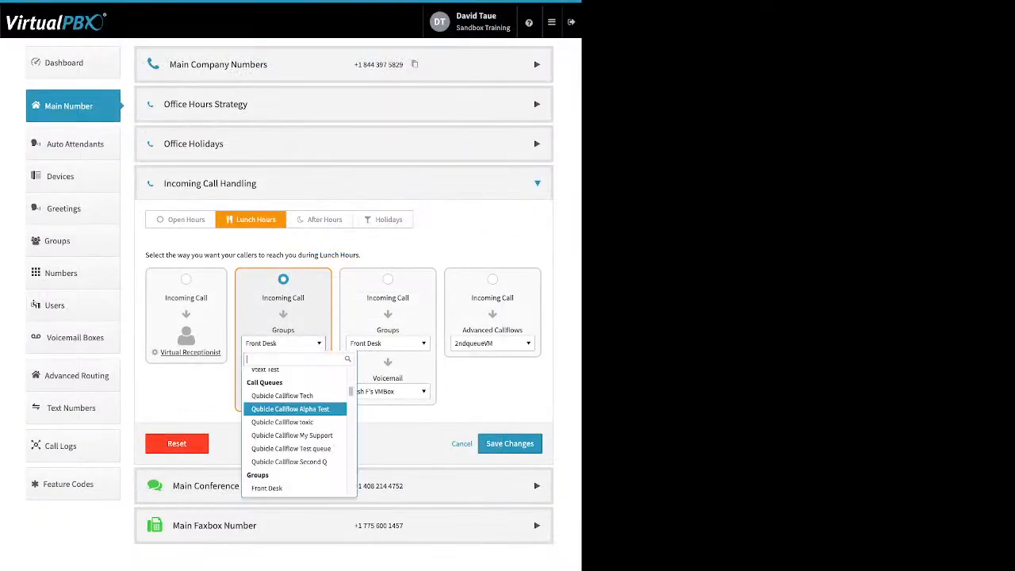
scroll(295, 416, up, 3)
scroll(296, 414, up, 3)
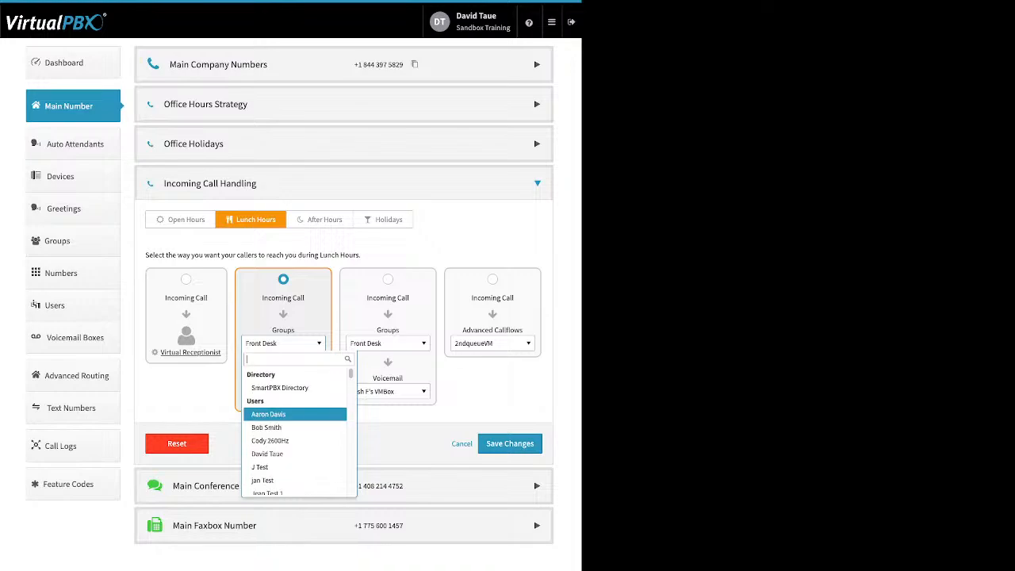
scroll(295, 414, down, 5)
scroll(295, 415, down, 2)
scroll(295, 422, down, 1)
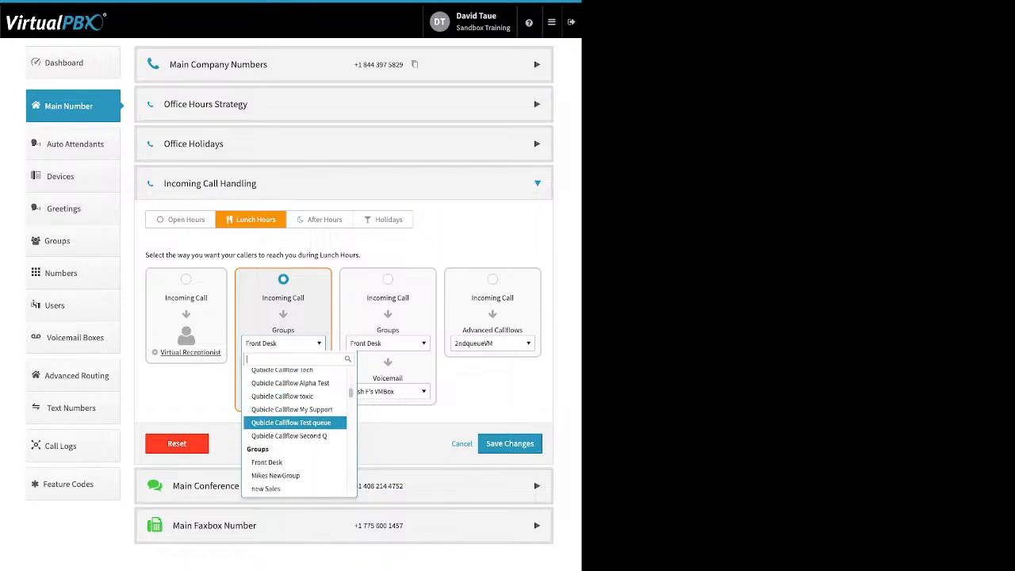
scroll(295, 438, down, 1)
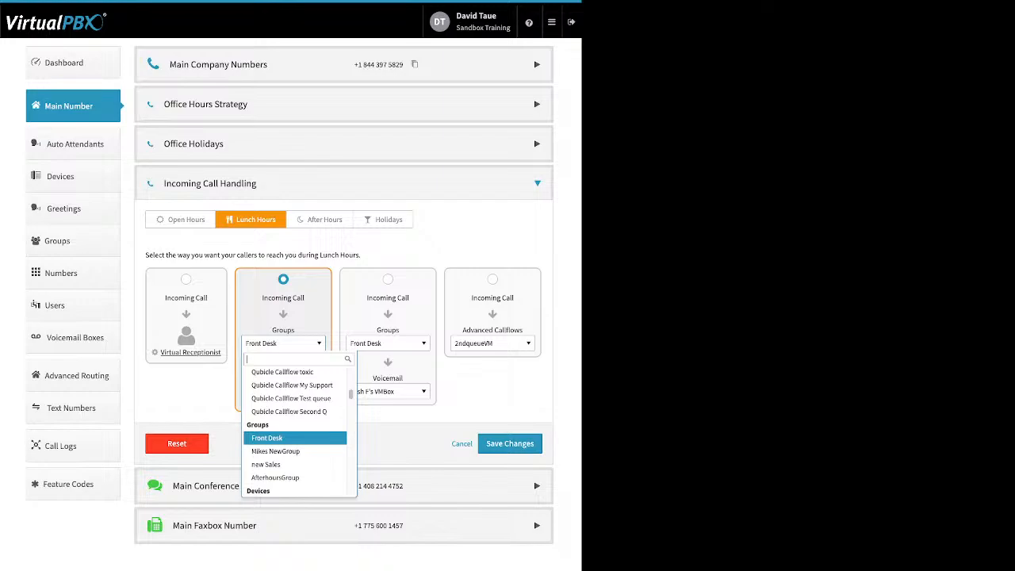
scroll(295, 438, down, 1)
scroll(295, 440, down, 2)
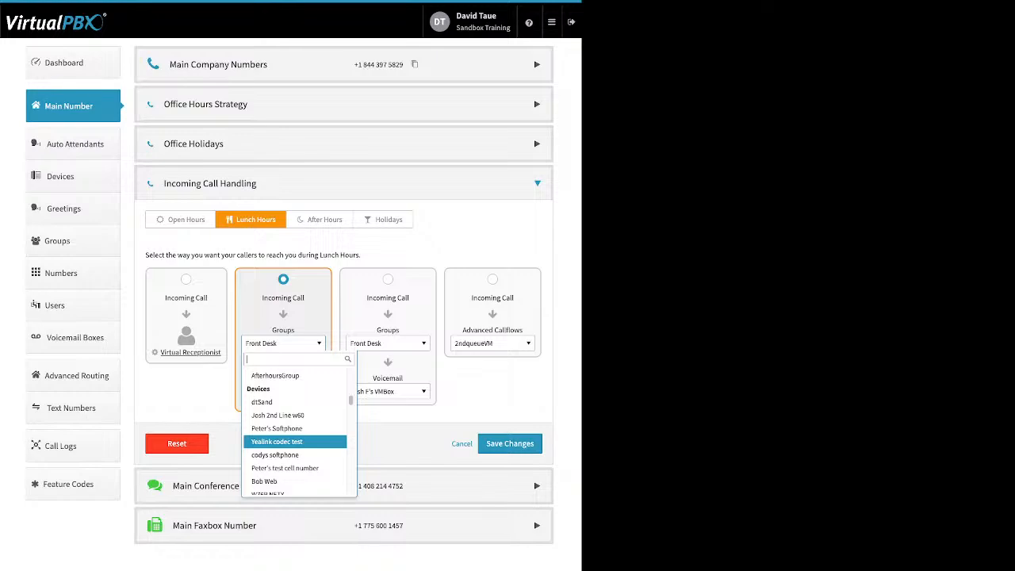
scroll(295, 438, down, 1)
scroll(295, 438, down, 4)
scroll(295, 438, down, 5)
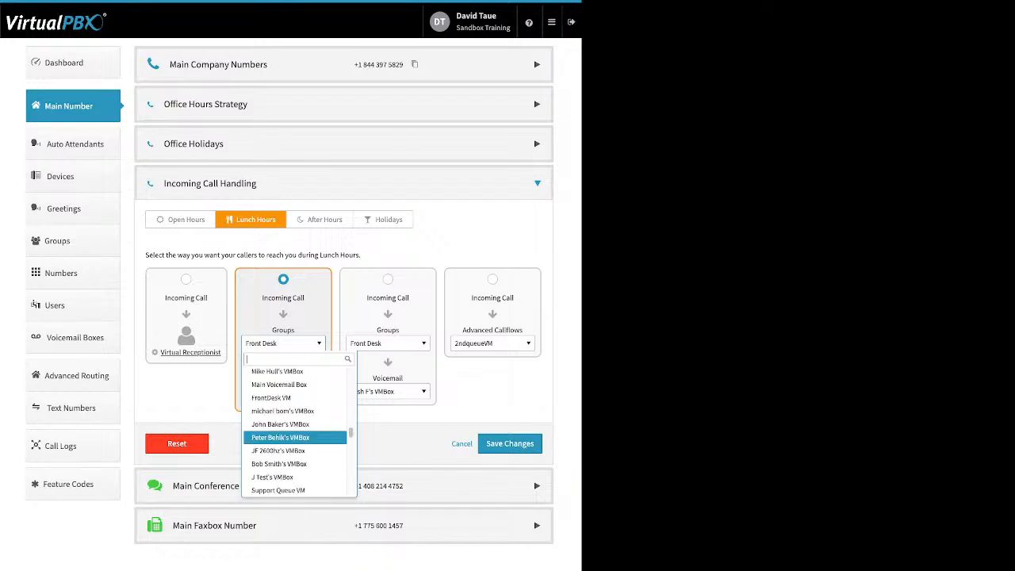
scroll(295, 438, up, 1)
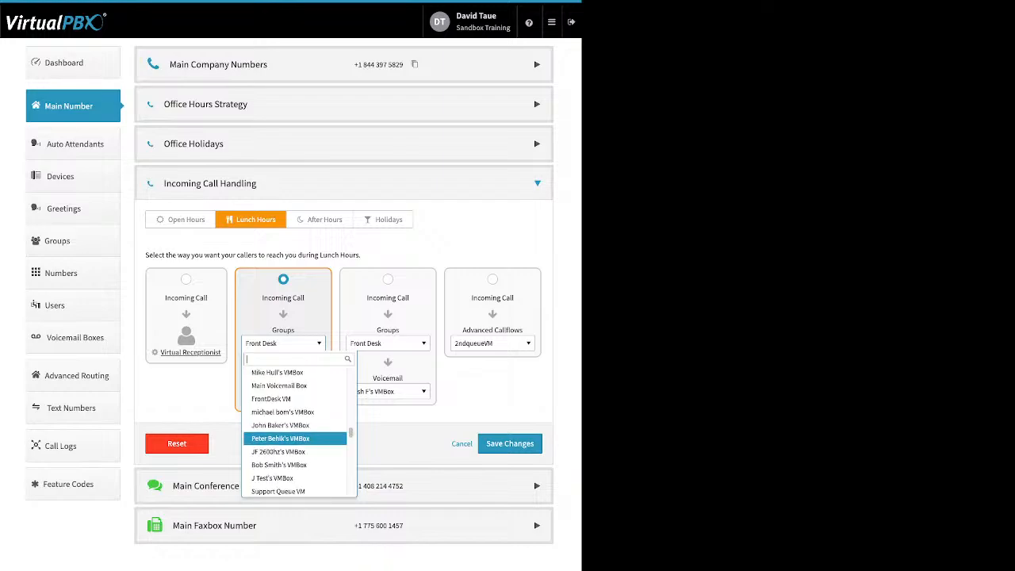
scroll(295, 438, up, 3)
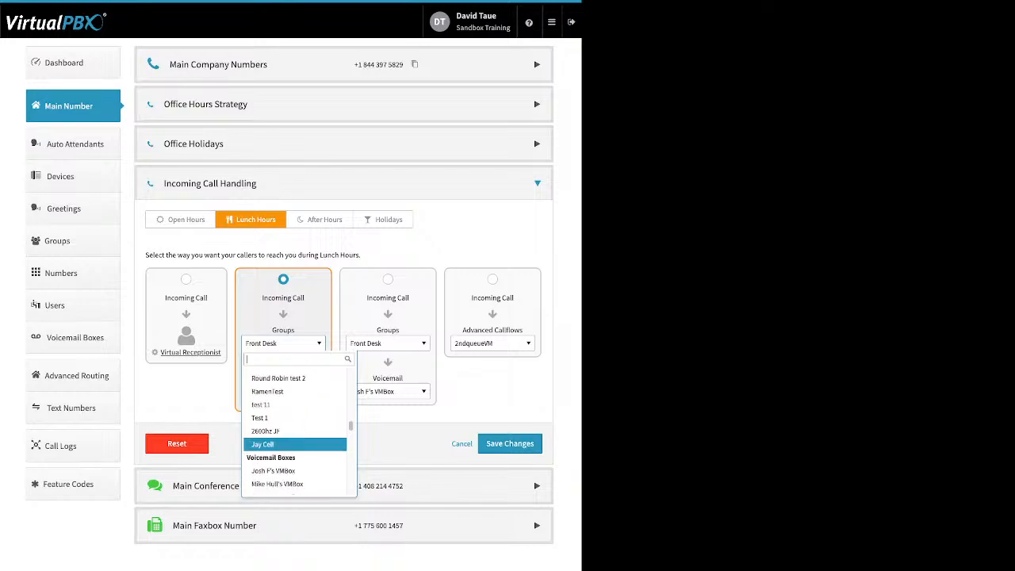
scroll(295, 438, down, 8)
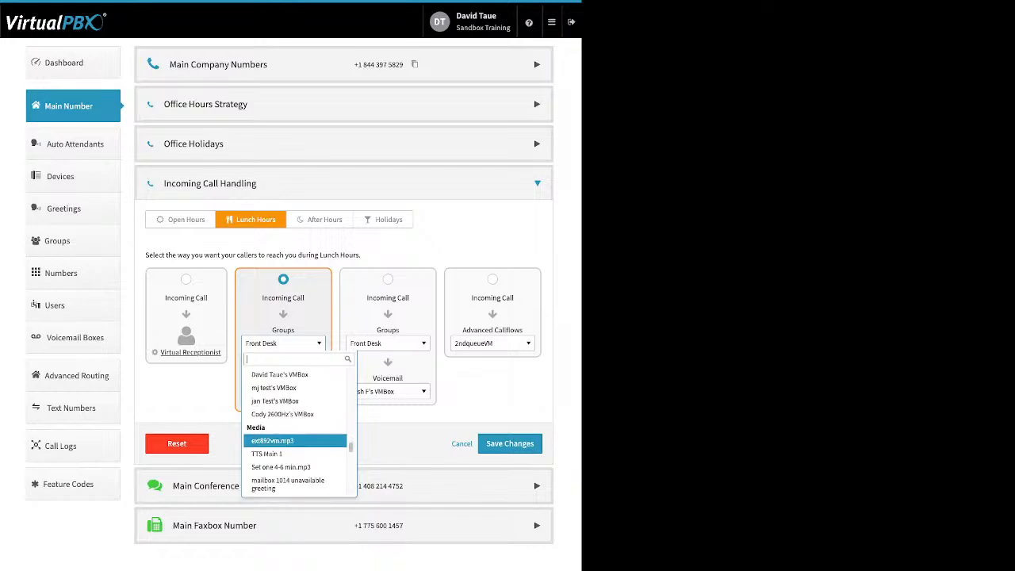
scroll(295, 438, down, 10)
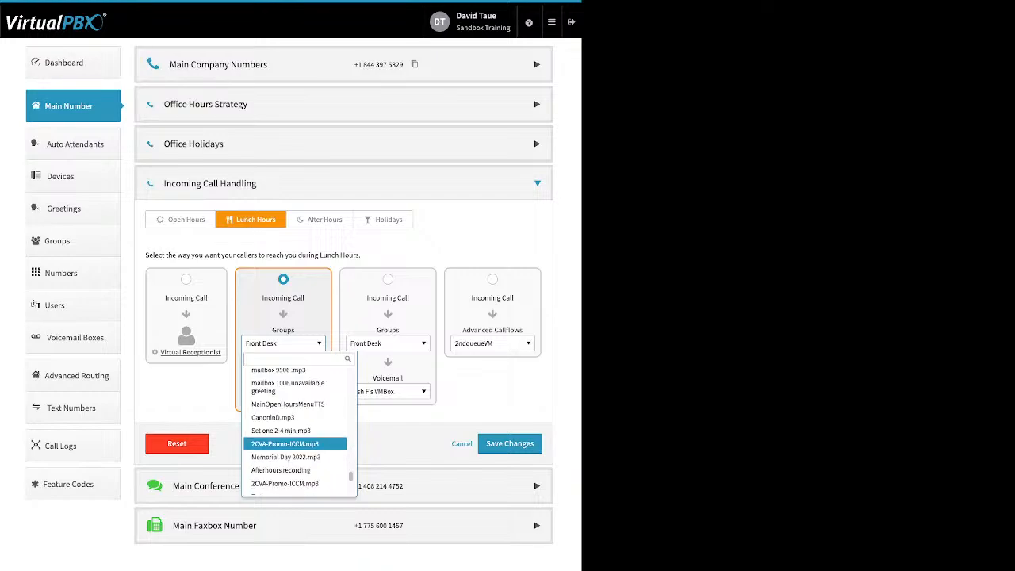
scroll(295, 438, down, 3)
scroll(295, 412, up, 3)
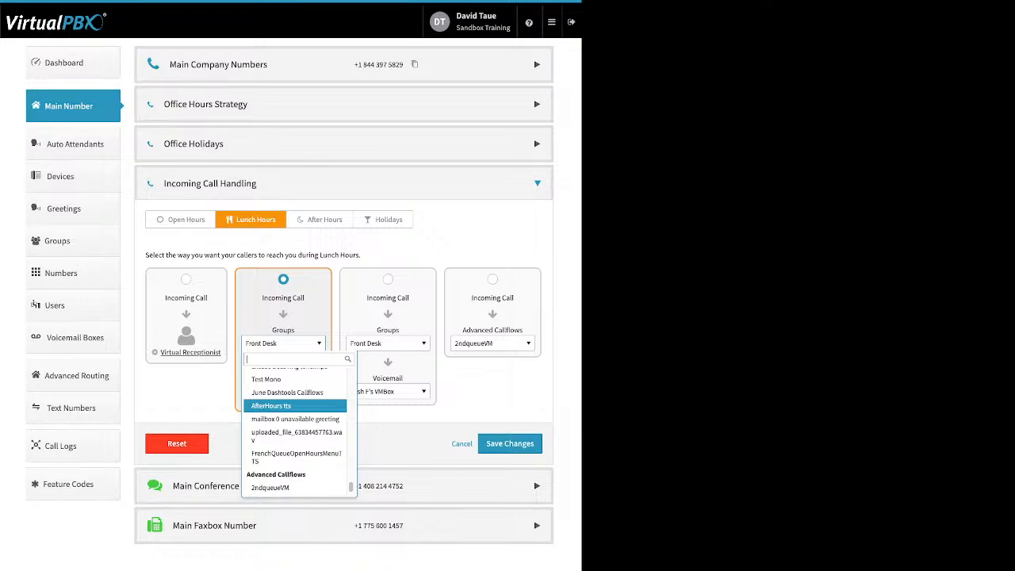
For After Hours, set the incoming call destination before the Main Voicemail Box to Skip to Voicemail.
click(320, 220)
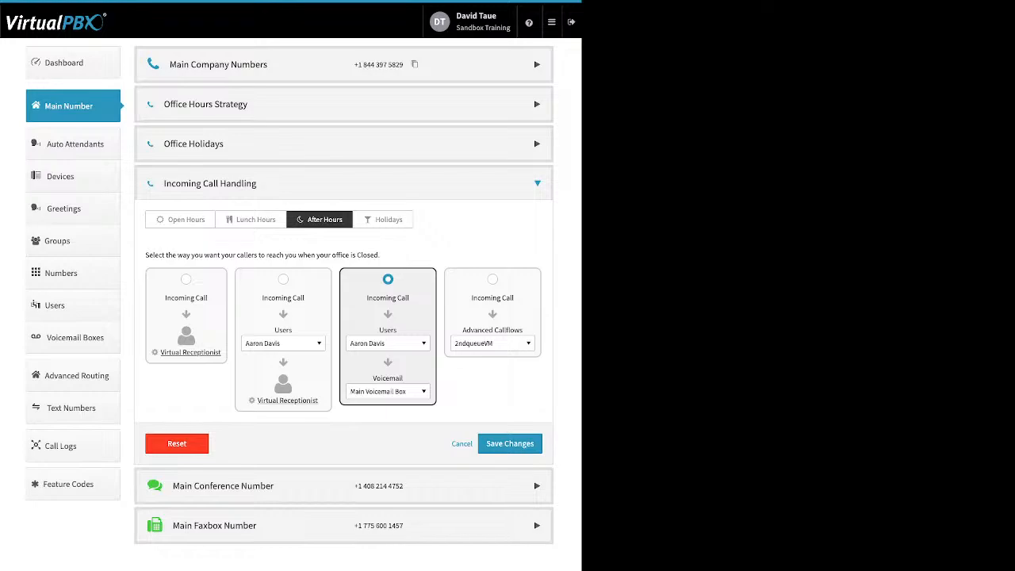
click(388, 344)
scroll(399, 440, down, 10)
scroll(399, 440, down, 10)
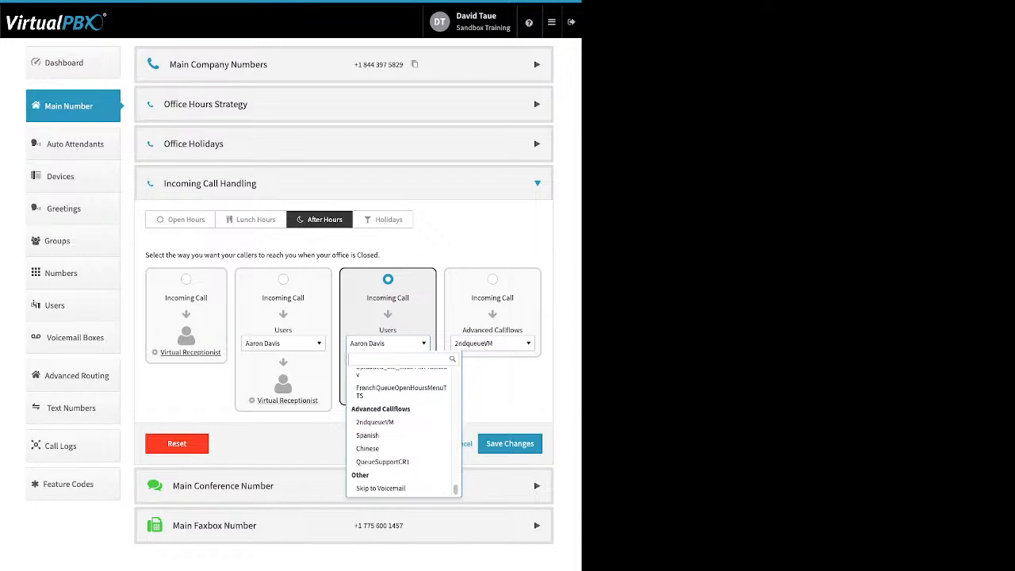
click(380, 487)
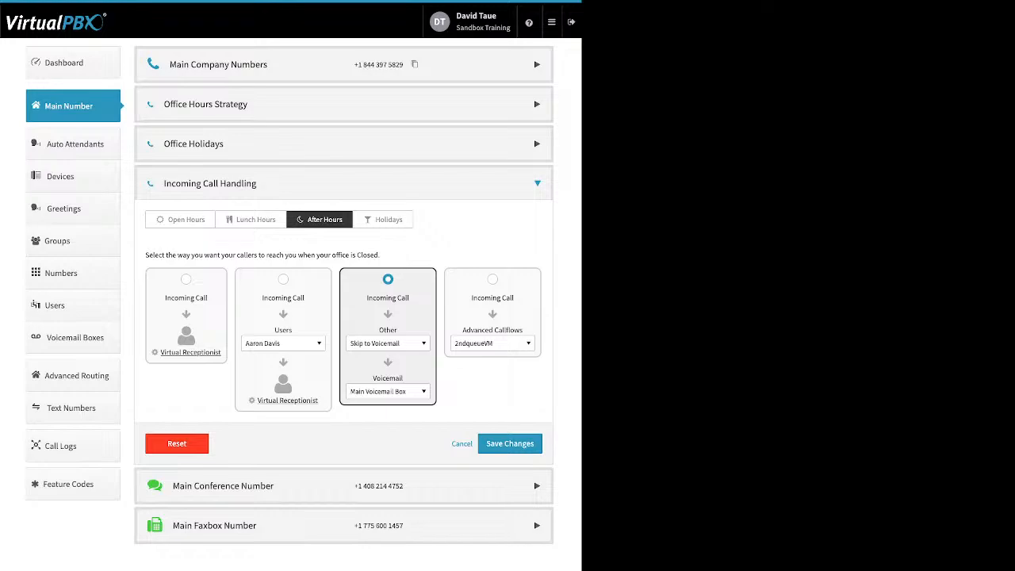
For Holidays, choose the option that ends in voicemail and set its first destination to Skip to Voicemail.
click(383, 220)
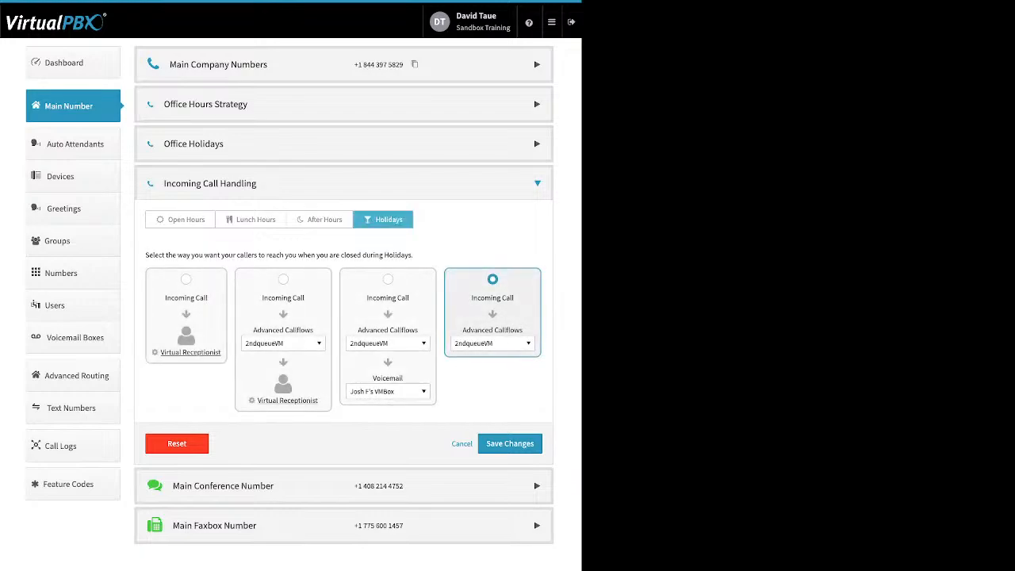
click(388, 279)
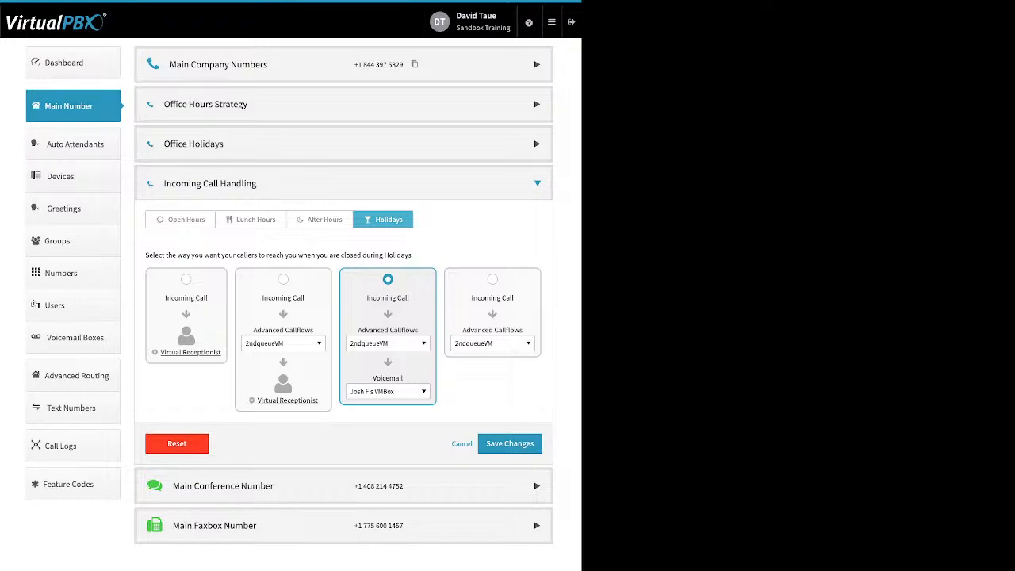
click(388, 344)
scroll(400, 420, down, 2)
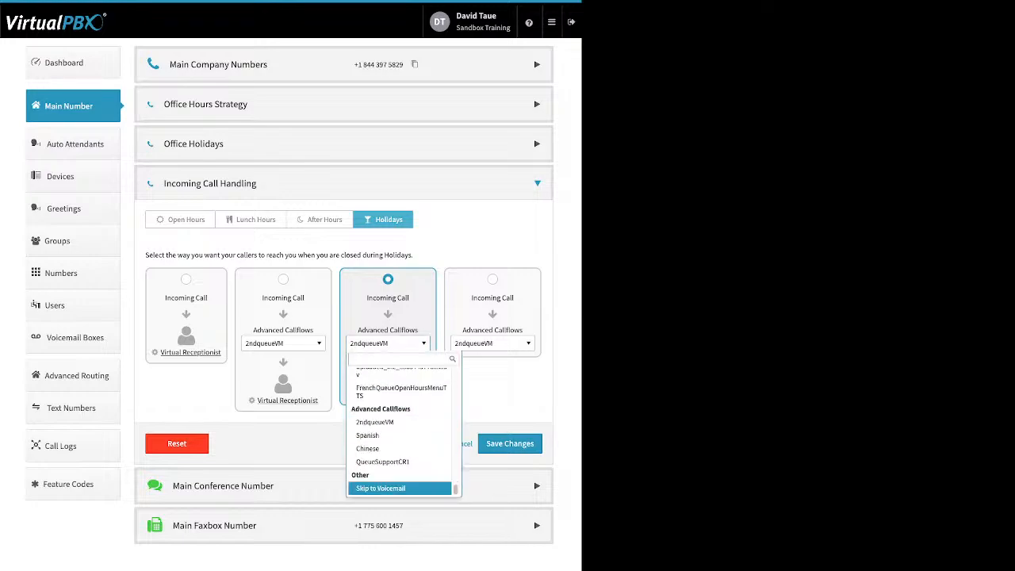
click(381, 488)
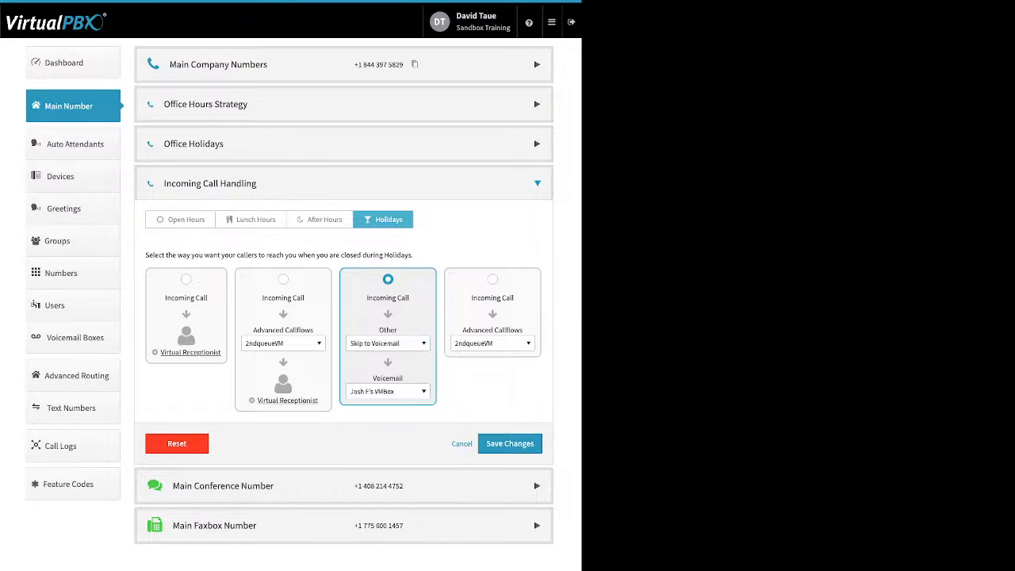
Switch Holidays call handling back to the Advanced Callflows-only option and review its available callflows.
click(493, 279)
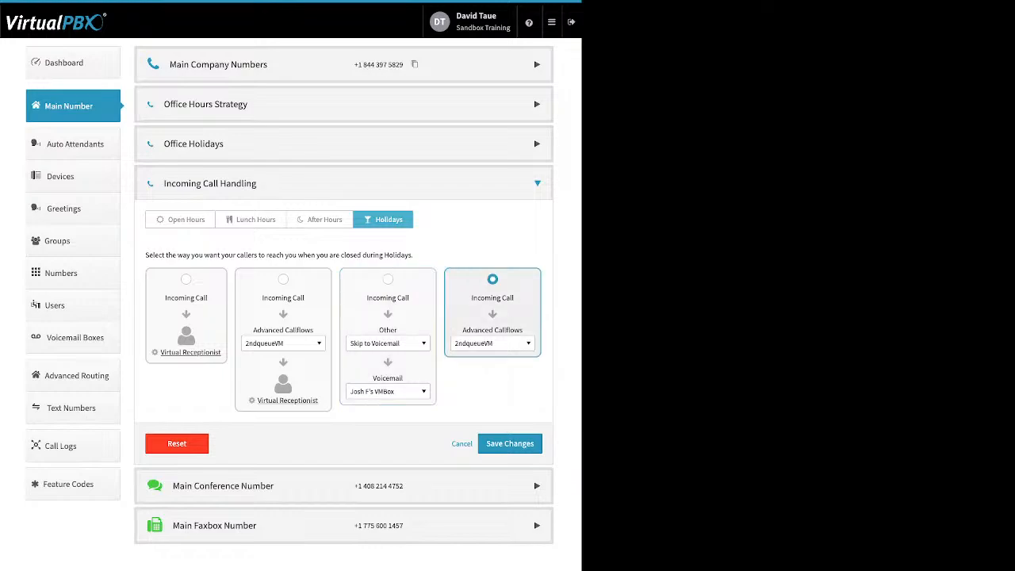
click(493, 343)
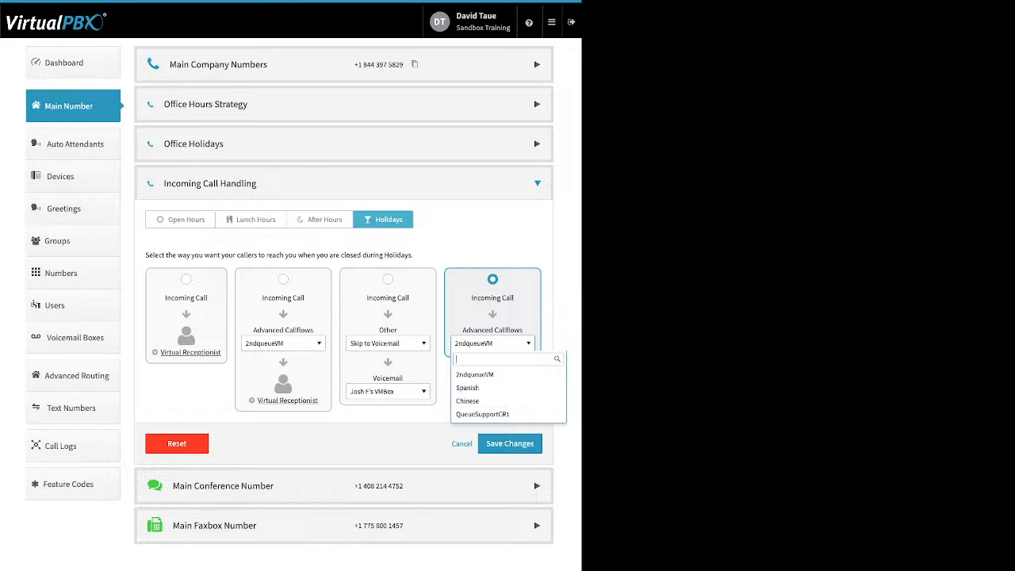
click(492, 343)
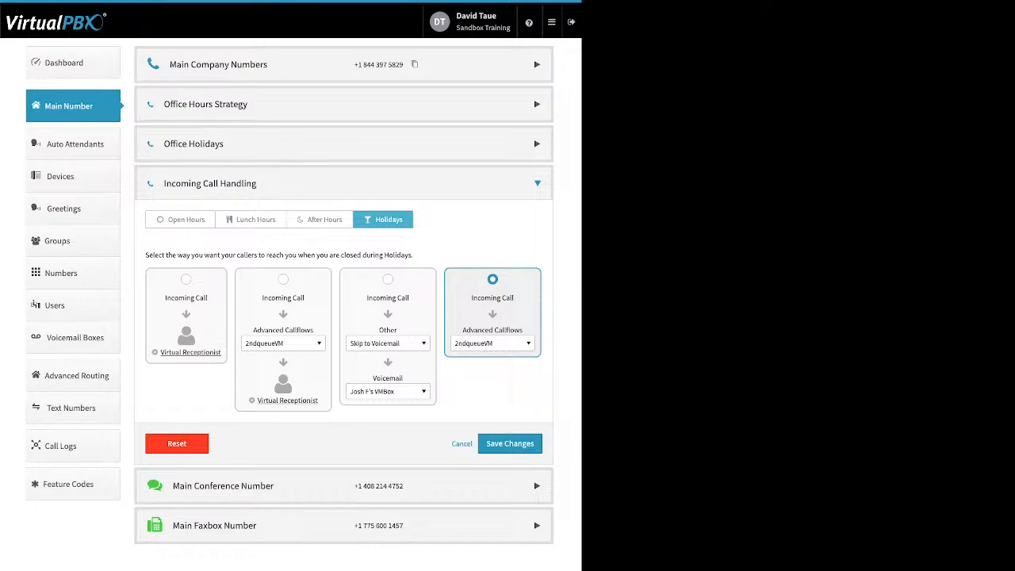
Expand Main Conference Number and review its Add from Spare Numbers and Buy Numbers options.
click(344, 486)
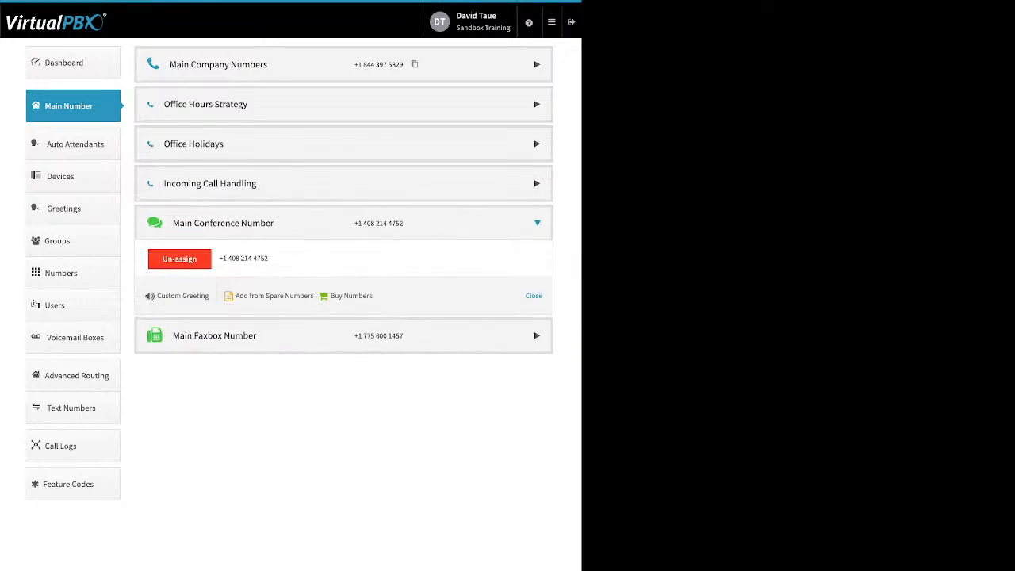
drag(375, 297, 235, 296)
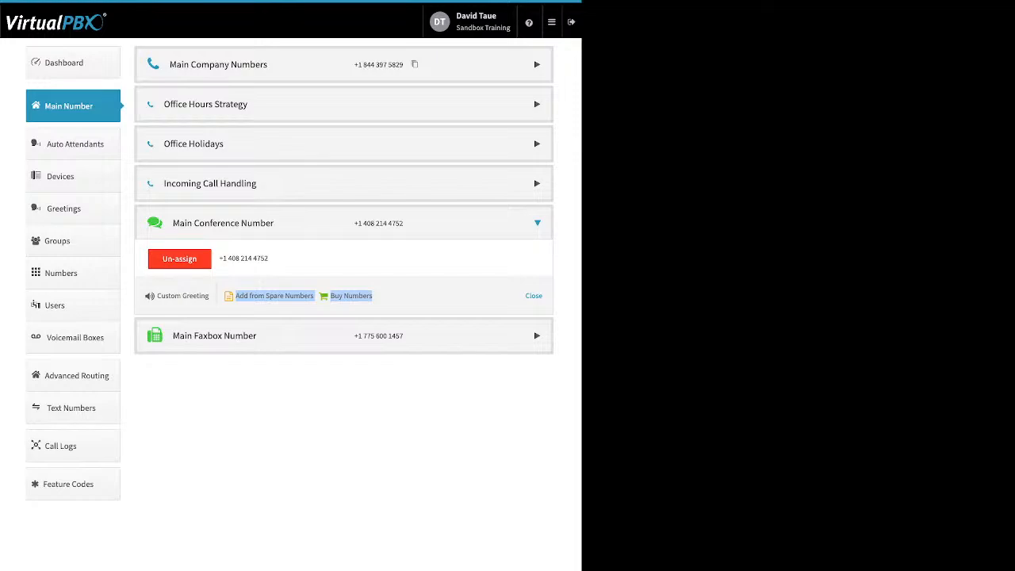
click(241, 309)
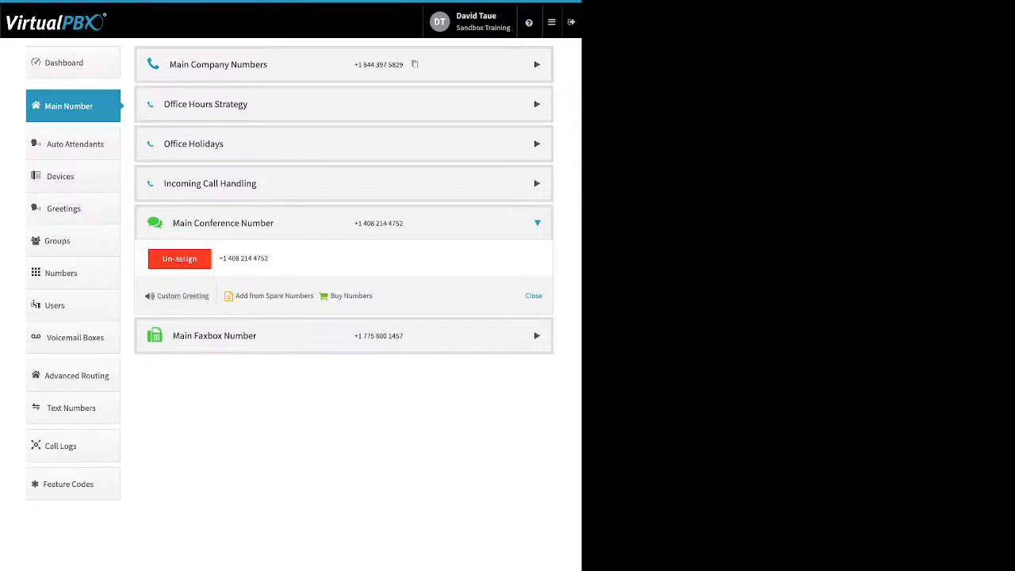
Enable the Custom Conference Greeting to review its text-to-speech message, and dismiss the dialog without saving.
drag(209, 297, 157, 297)
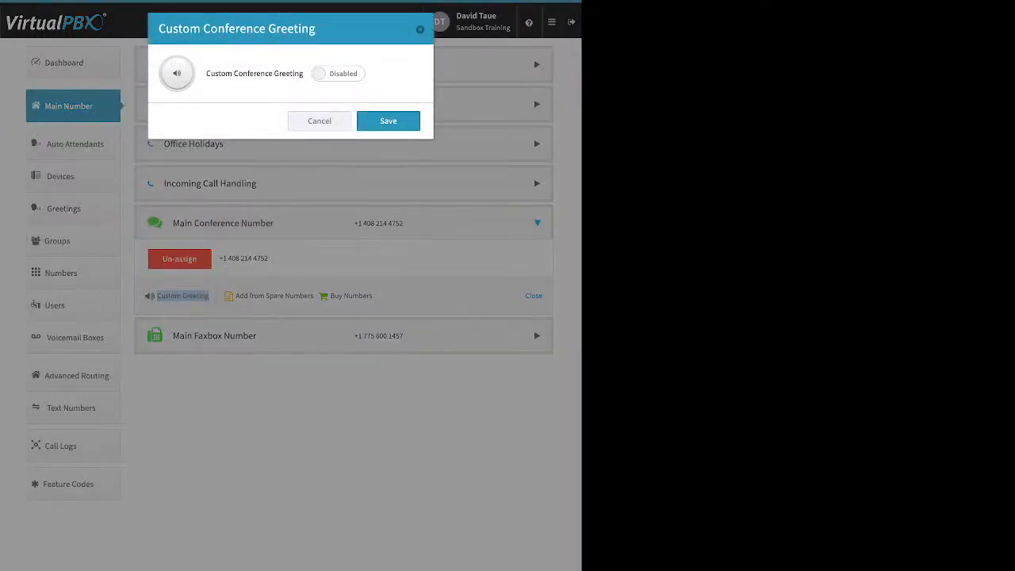
click(339, 74)
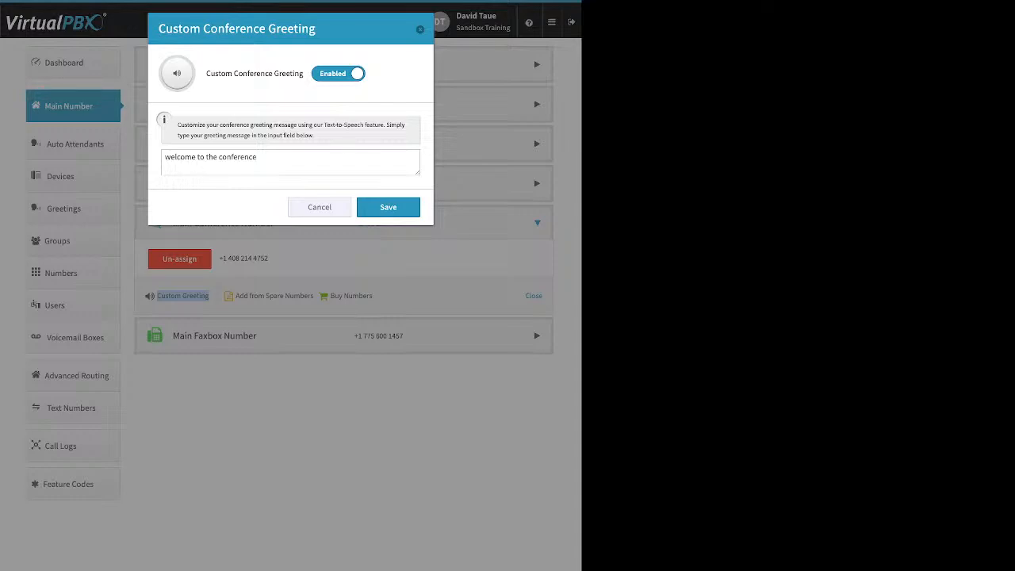
key(Escape)
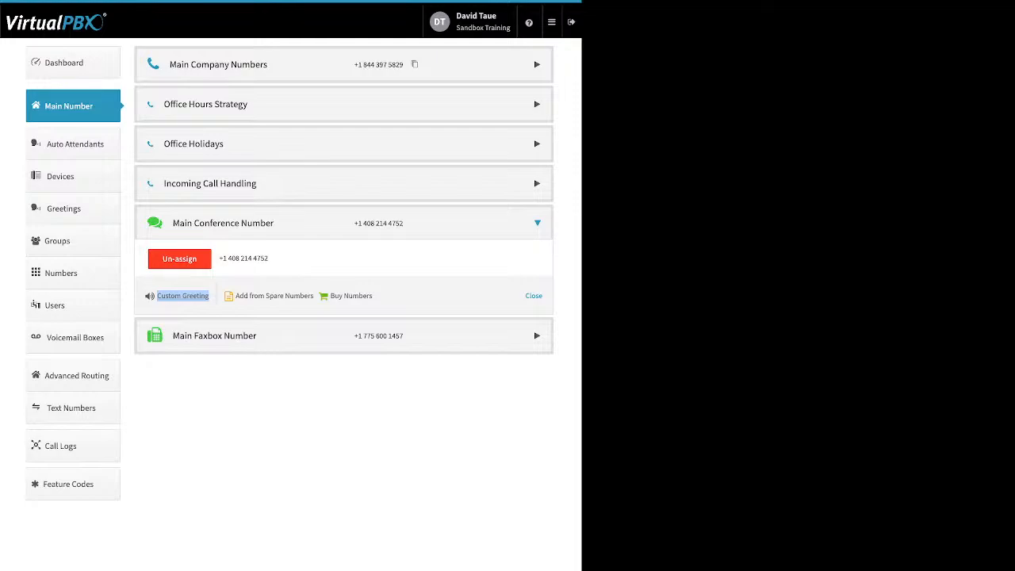
click(182, 296)
Review the Main Faxbox Number's notification email and email permission settings, and close them without saving.
click(537, 335)
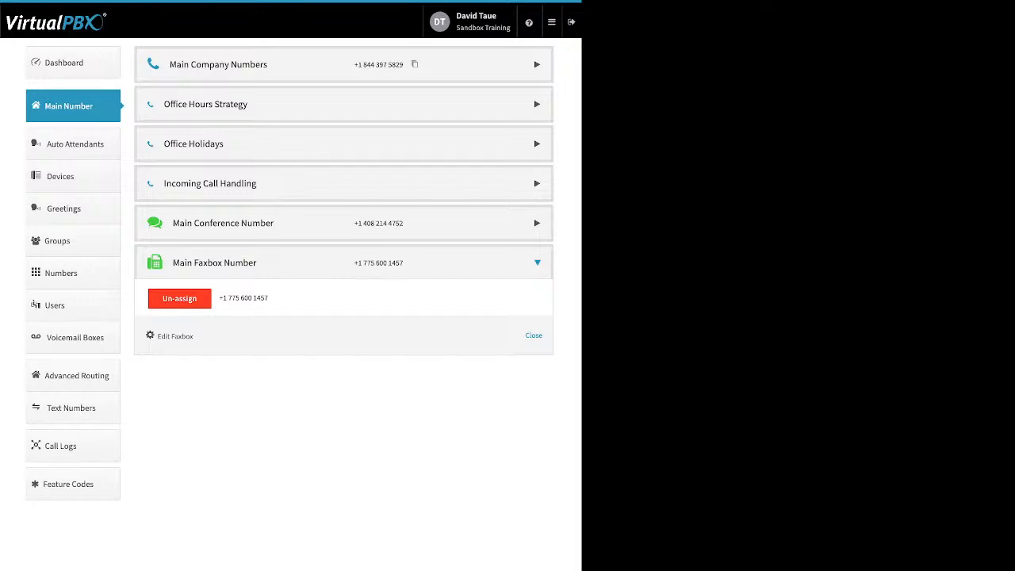
drag(195, 336, 161, 336)
click(176, 337)
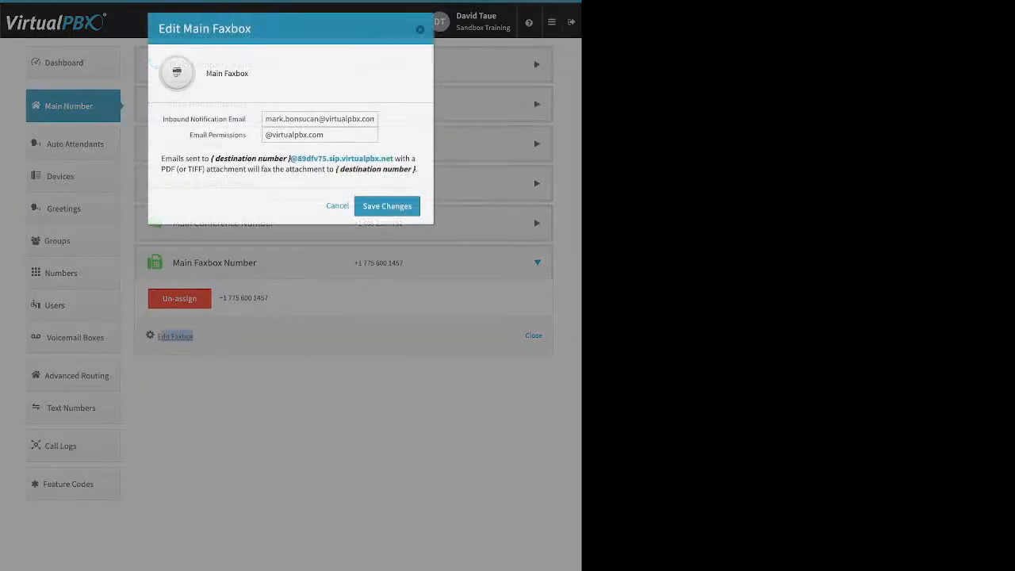
drag(246, 119, 163, 119)
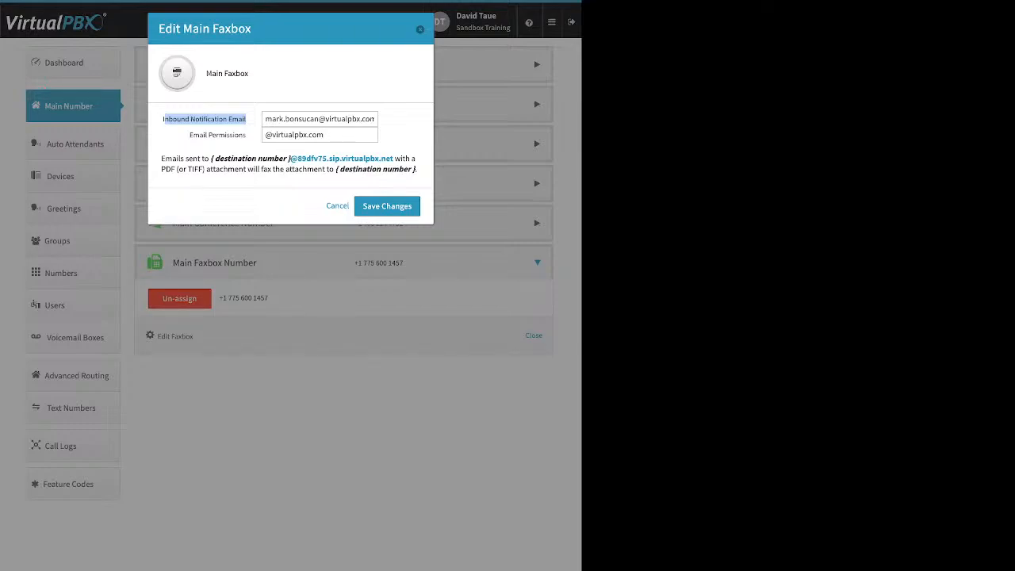
key(Escape)
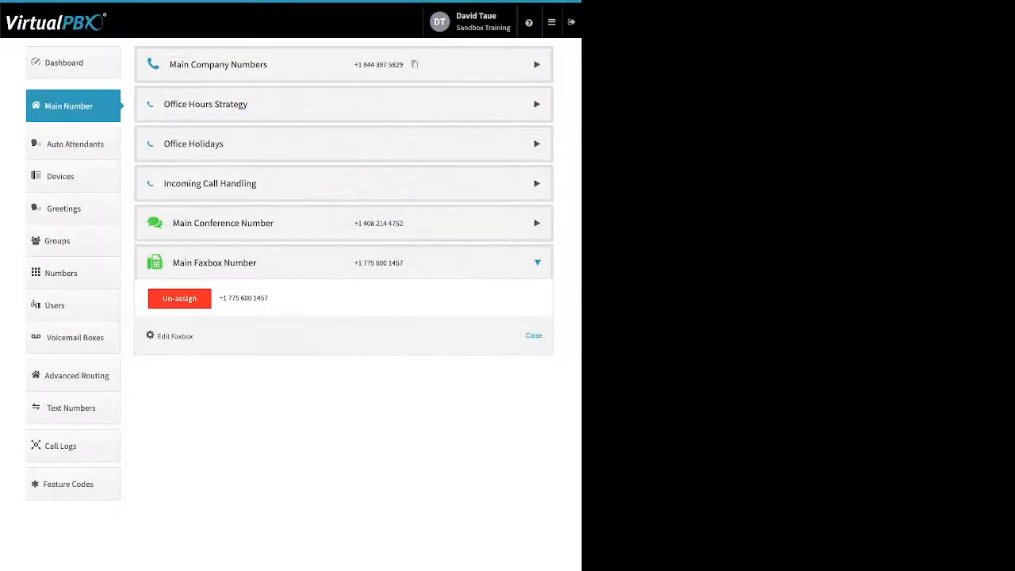
click(534, 336)
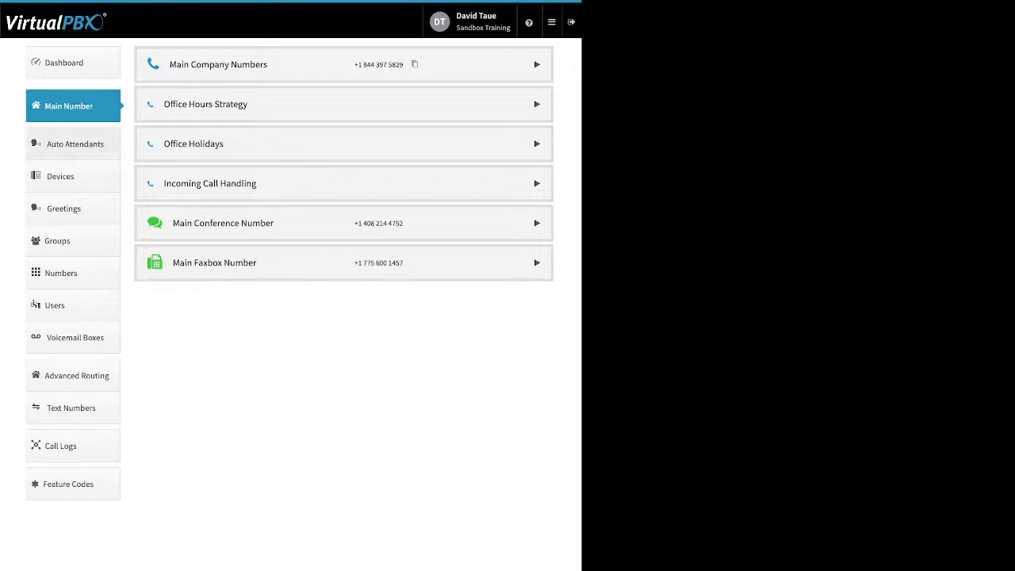
Go to Auto Attendants, view the form for creating an attendant and close it without creating one.
click(75, 144)
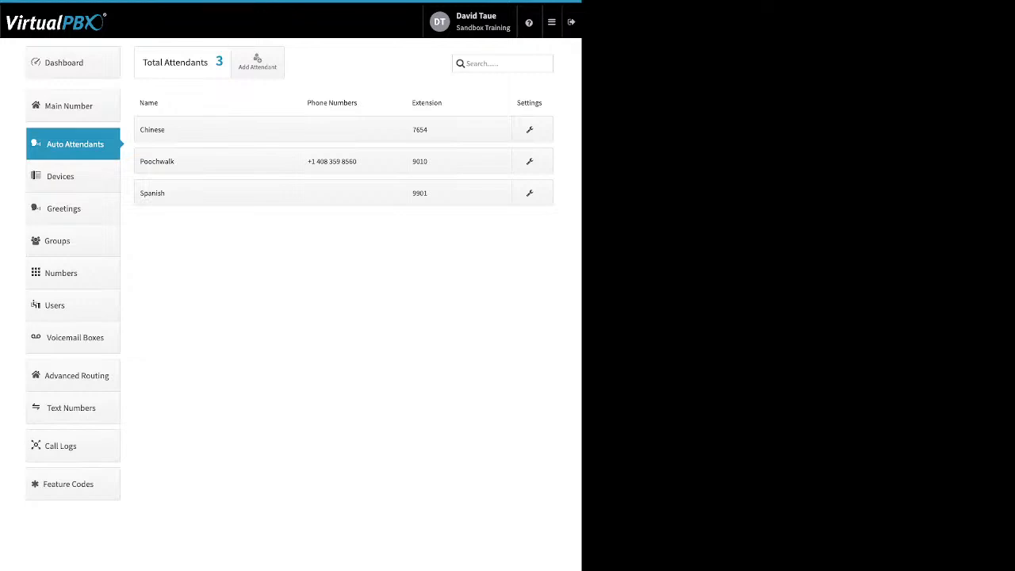
click(257, 62)
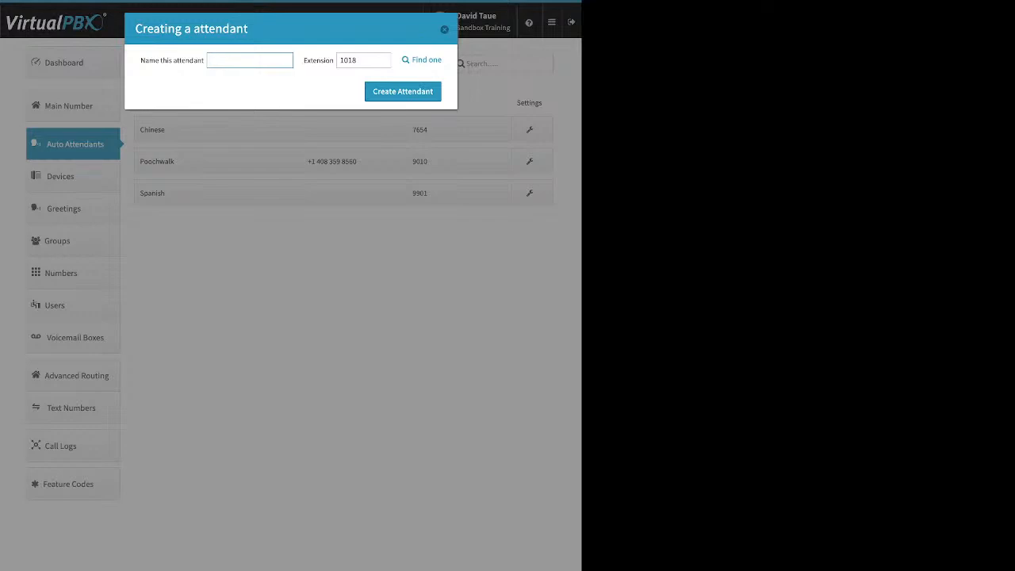
click(444, 29)
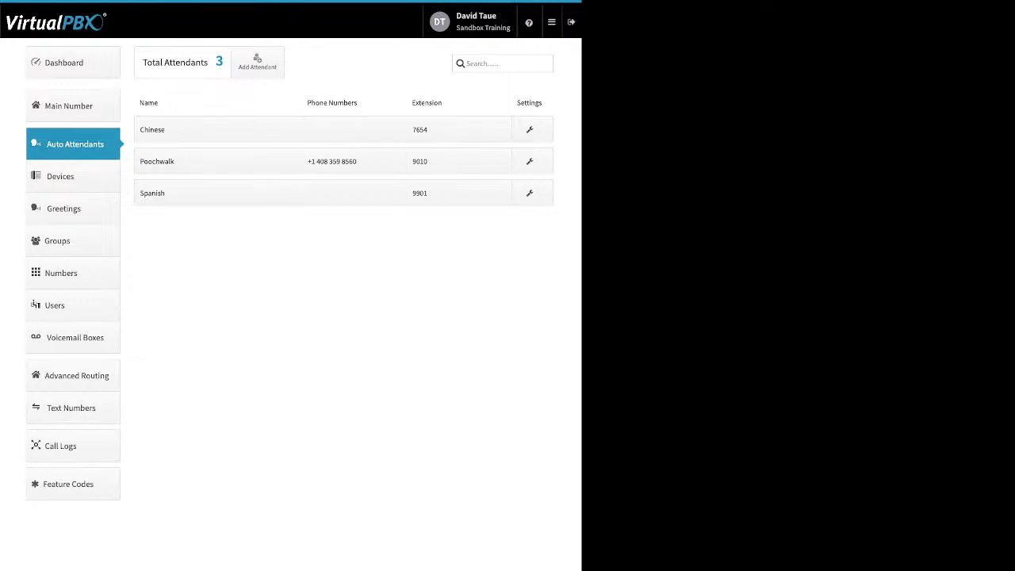
Review the main menu availability option of the Poochwalk attendant and leave the attendant's name settings without saving.
click(218, 161)
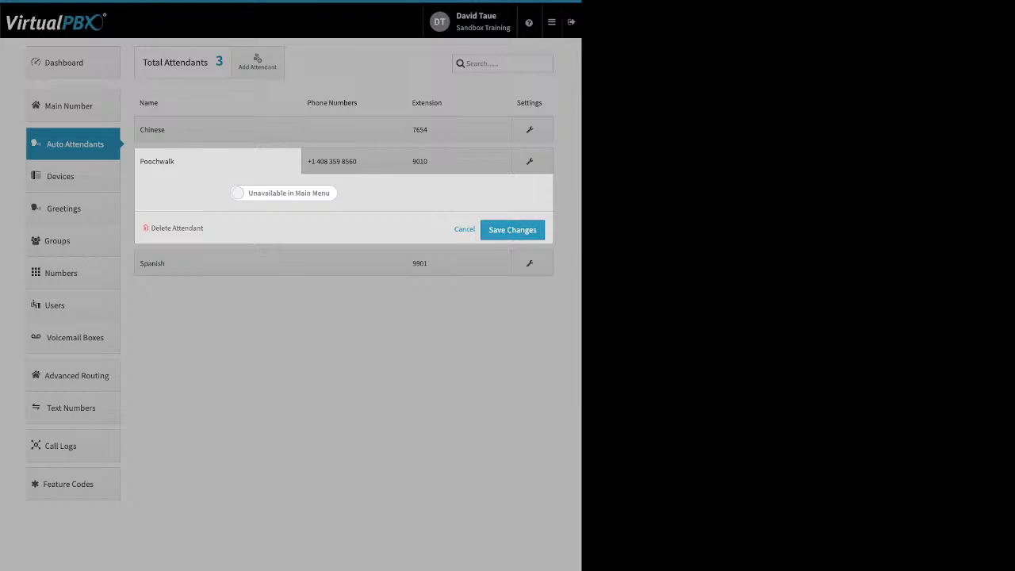
click(284, 193)
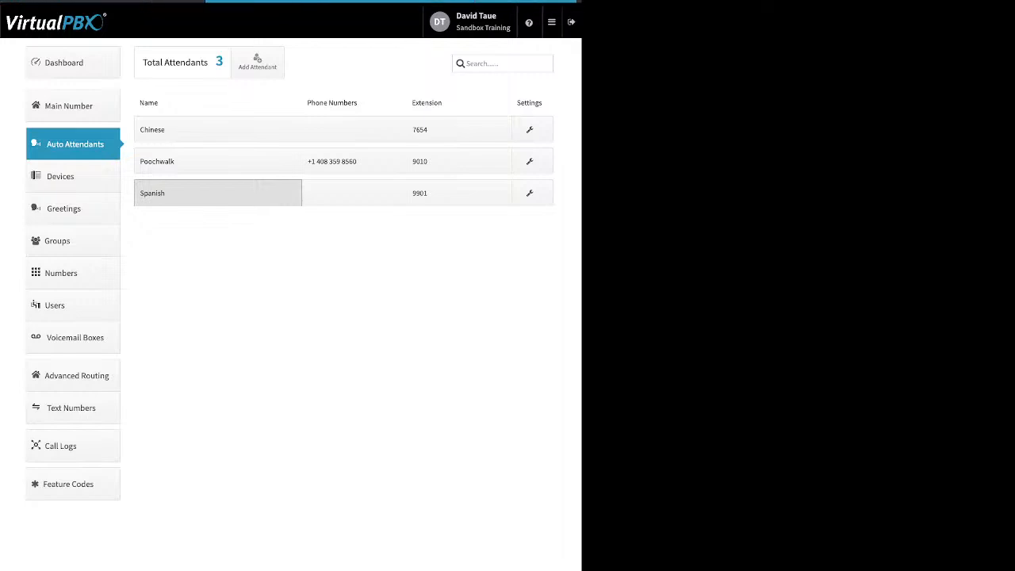
click(218, 193)
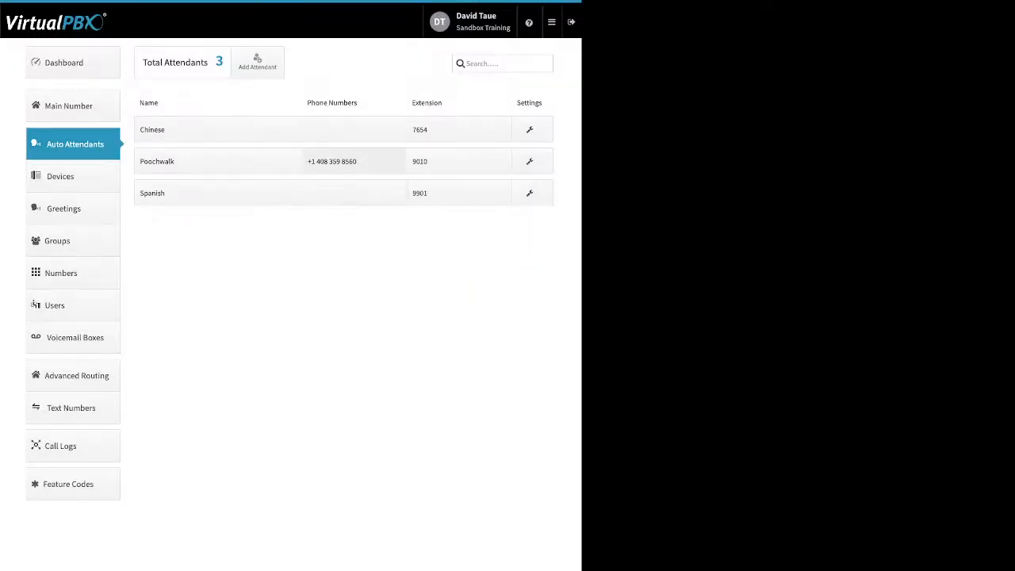
Review the Poochwalk attendant's phone number assignment and extension options, and close them without saving.
click(354, 161)
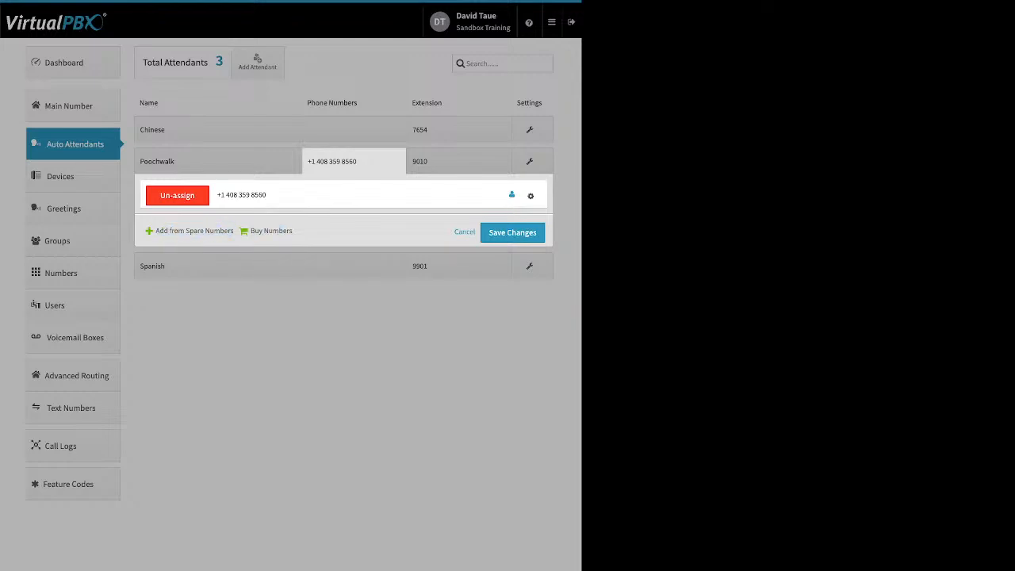
click(531, 195)
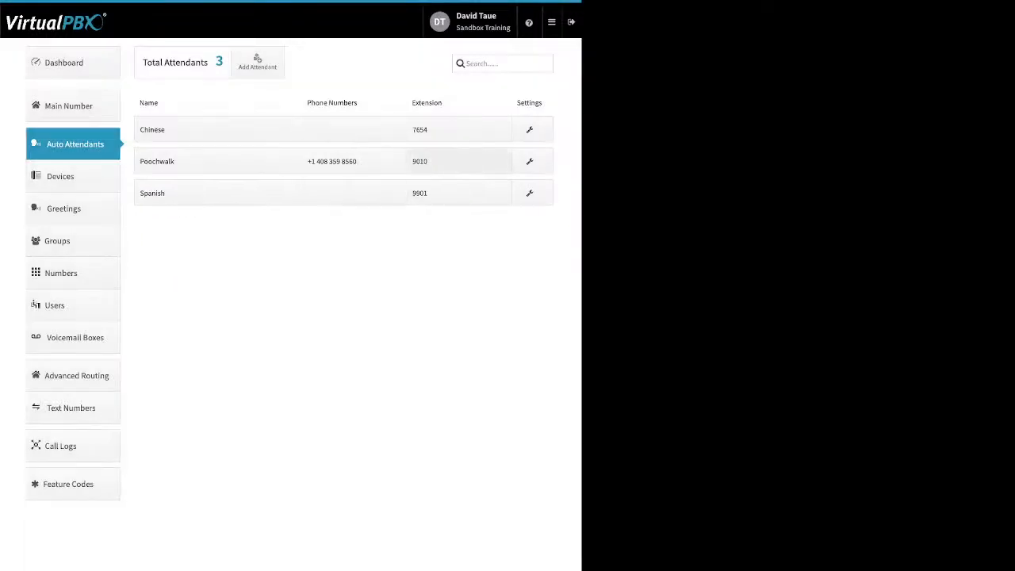
click(458, 161)
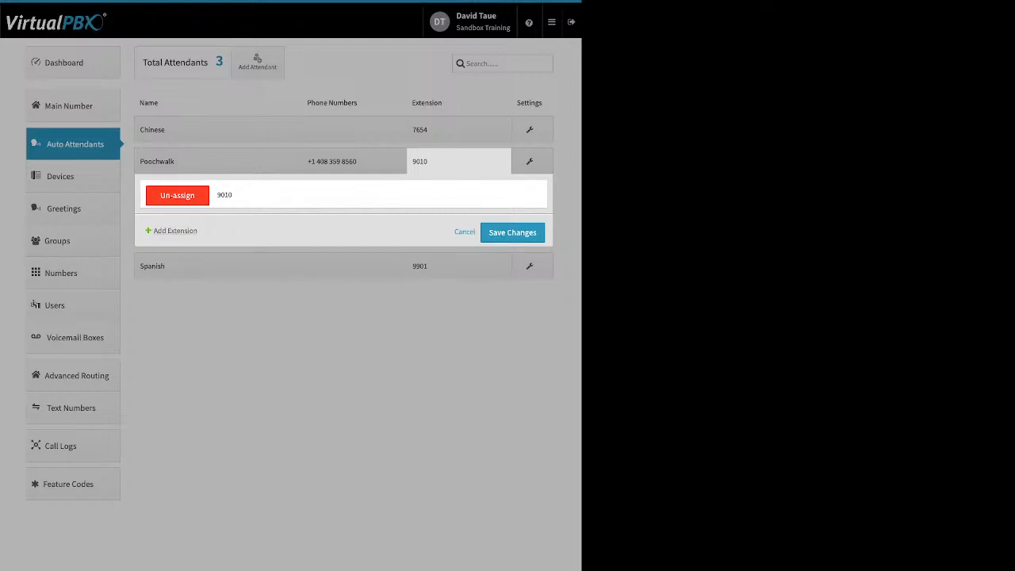
click(174, 231)
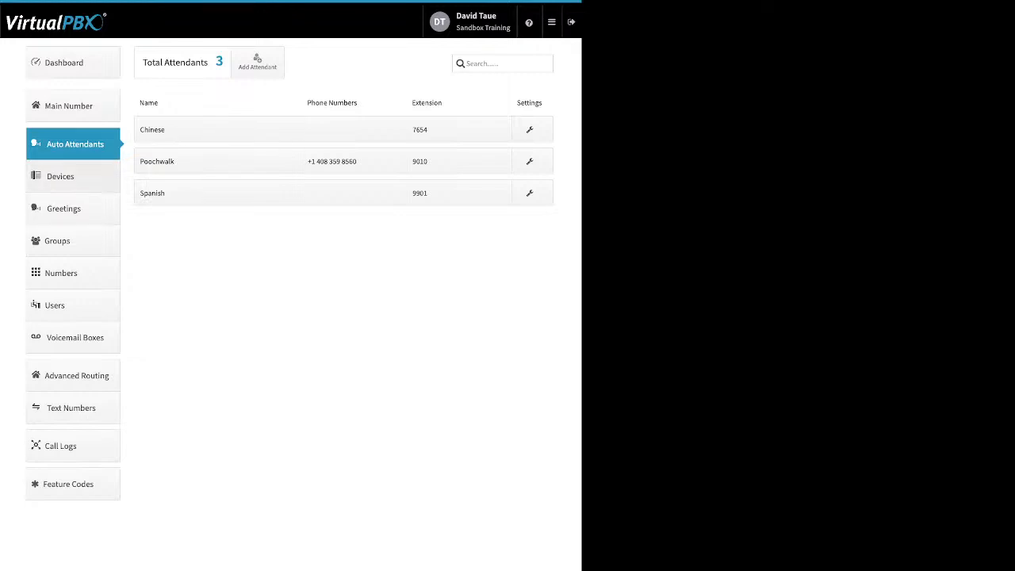
Go to Devices, start adding a SIP Phone, and browse the Yealink, Obihai and Cisco models.
click(72, 177)
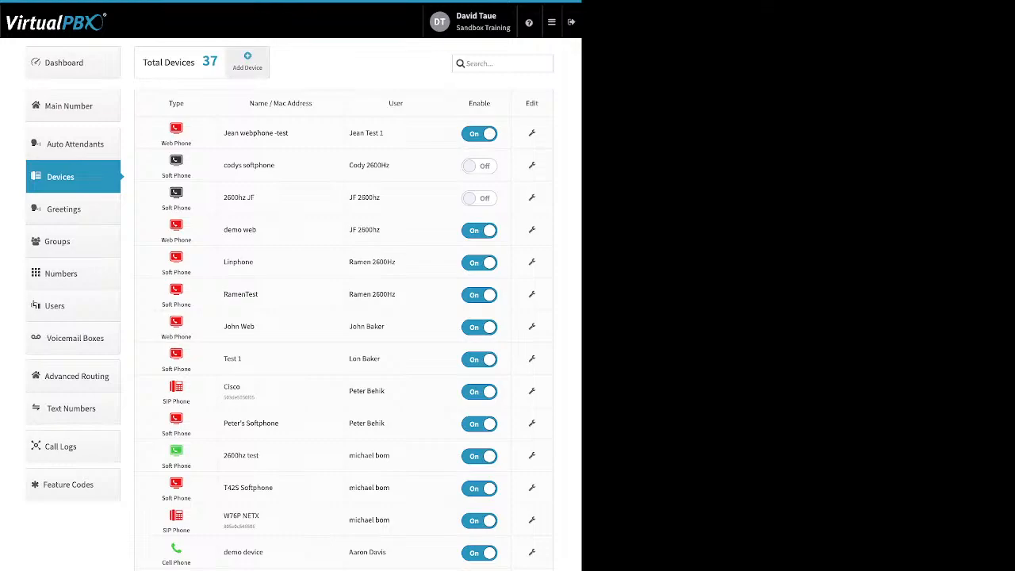
click(247, 62)
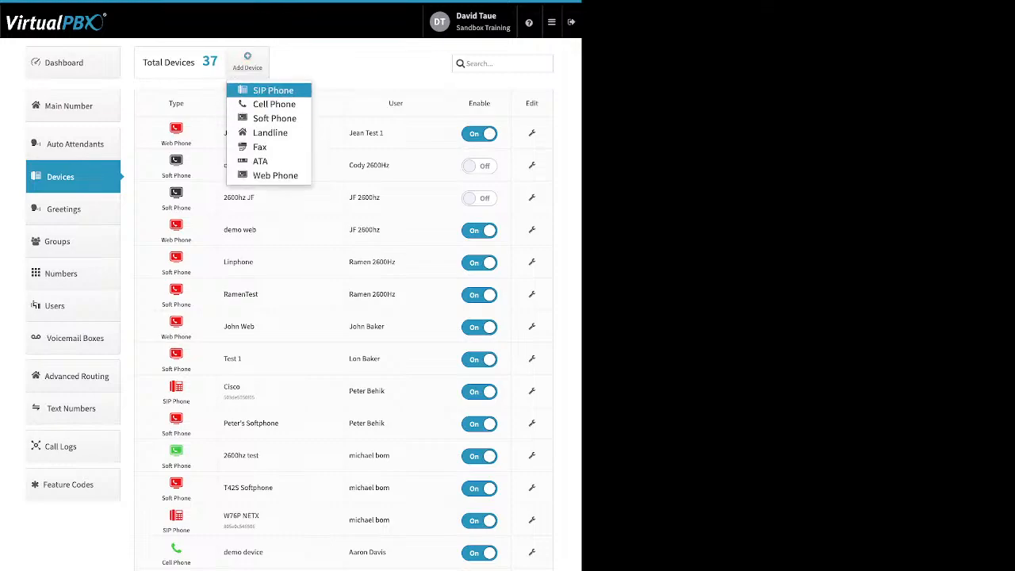
click(273, 90)
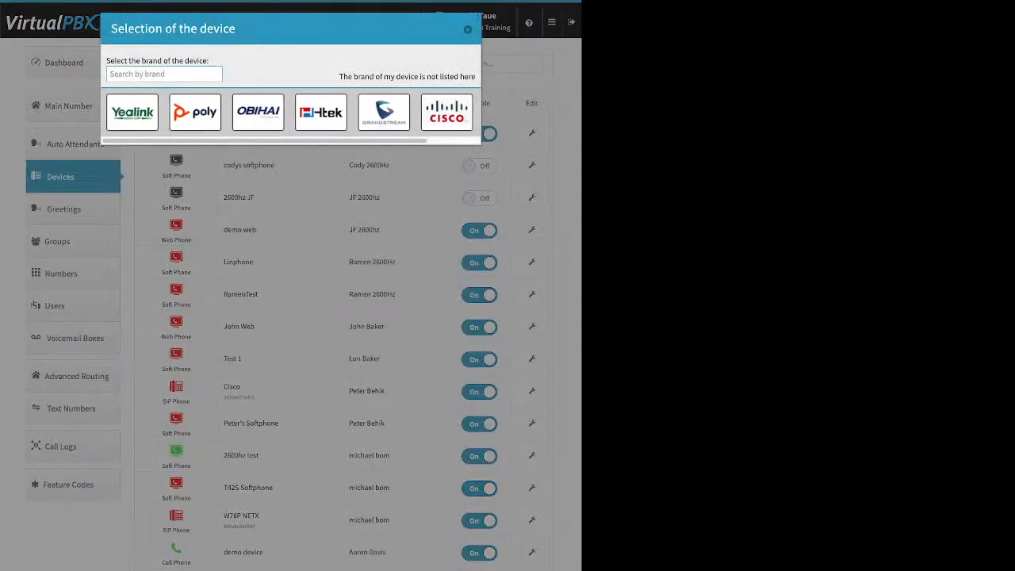
click(133, 112)
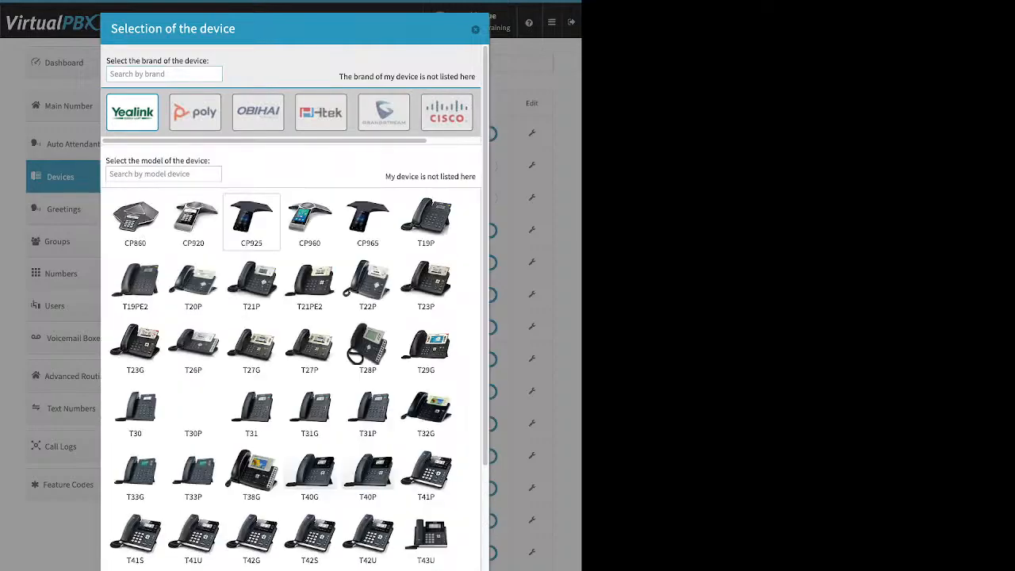
scroll(309, 264, down, 3)
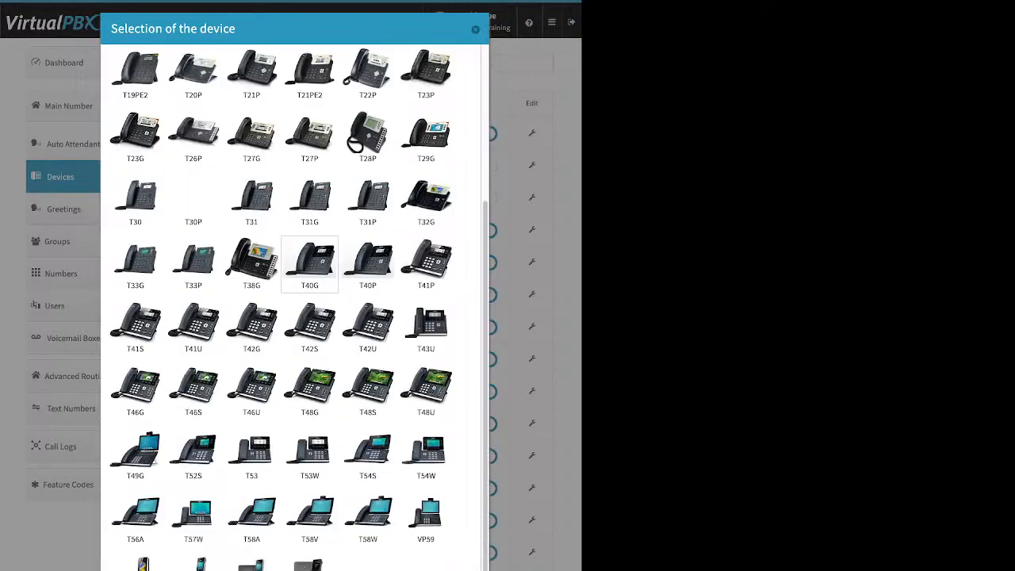
scroll(309, 264, up, 3)
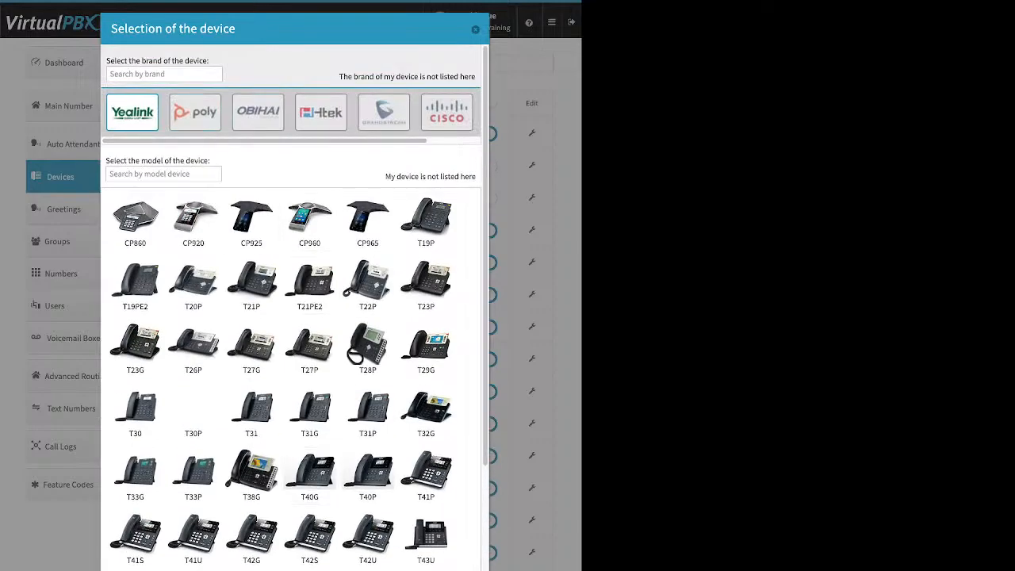
click(258, 112)
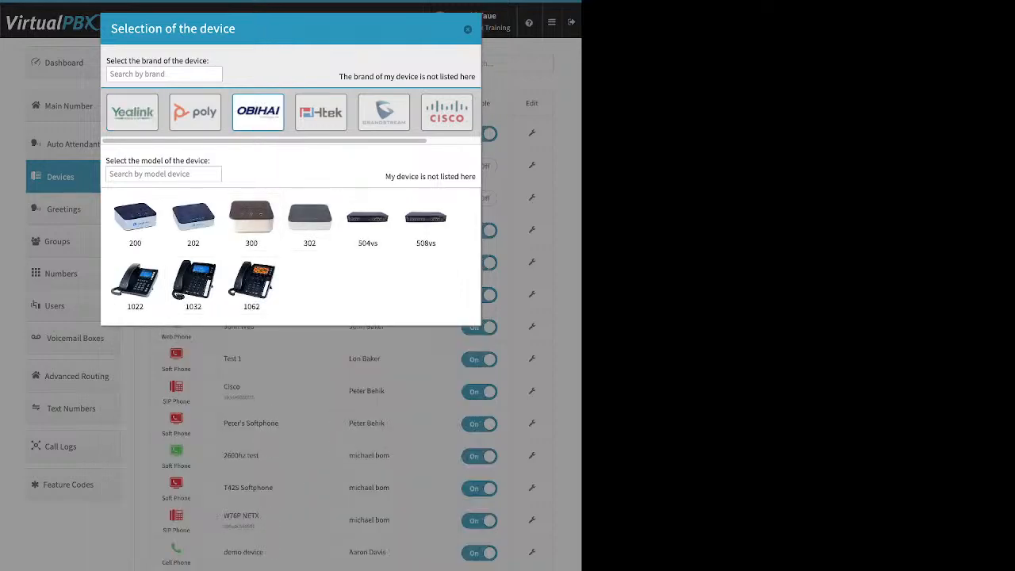
click(447, 112)
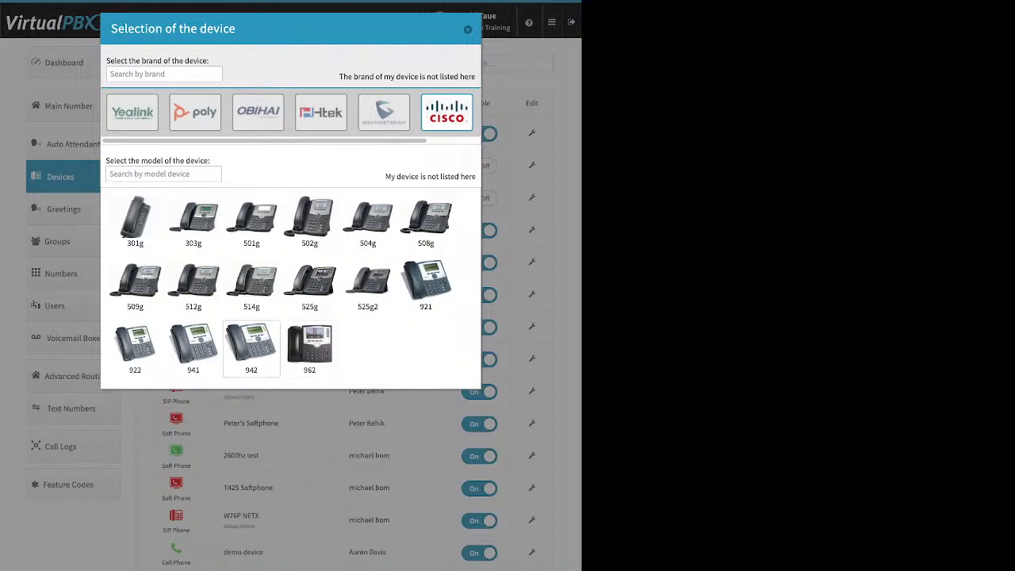
Choose the Cisco 942 model, review its Device Name and MAC Address fields, and leave without creating the device.
click(252, 347)
click(259, 435)
drag(151, 435, 187, 435)
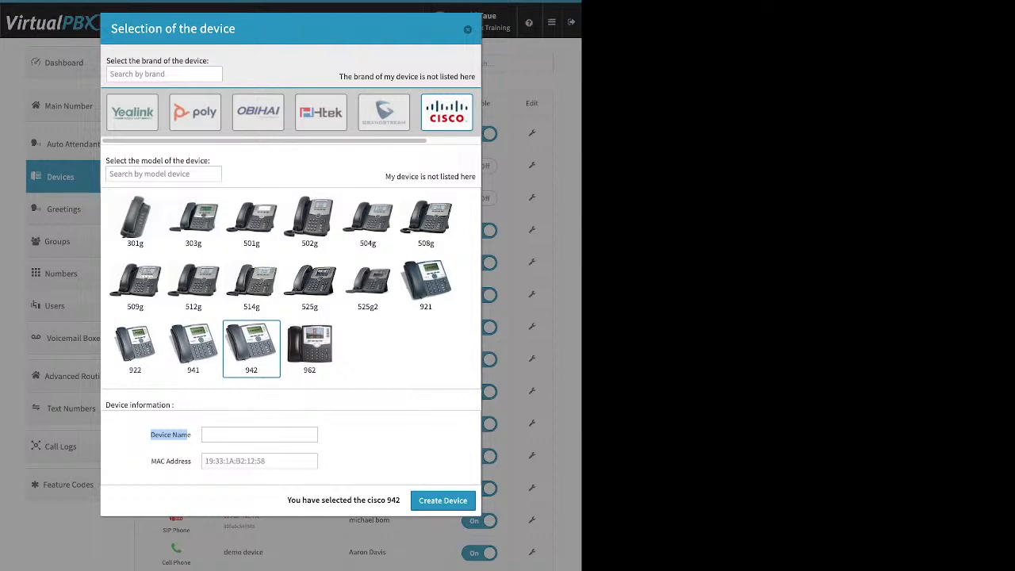
drag(150, 461, 191, 461)
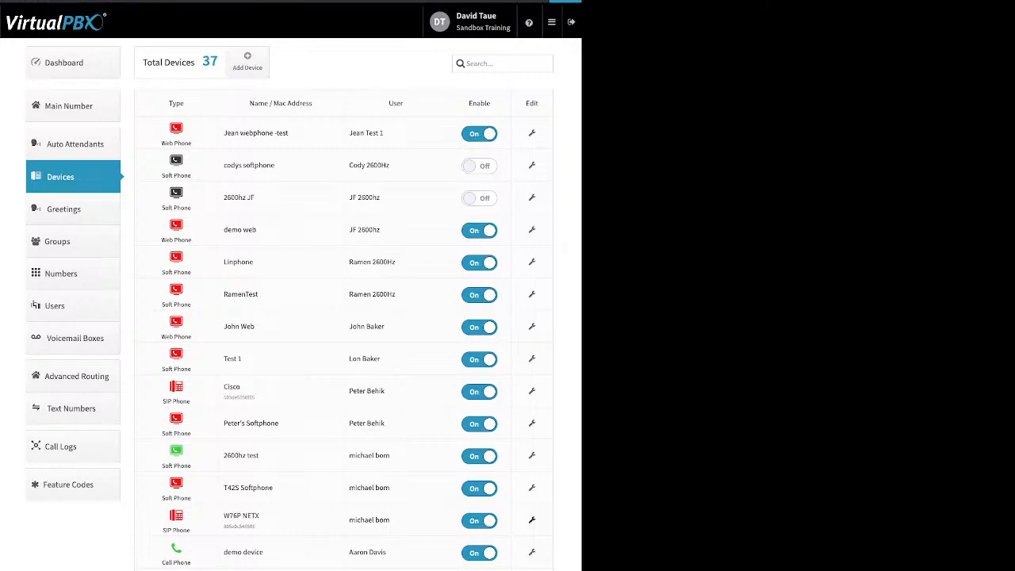
Review the W76P NETX device's Miscellaneous advanced settings, including Allow Reprovision, then its basic settings, and close without saving.
click(532, 520)
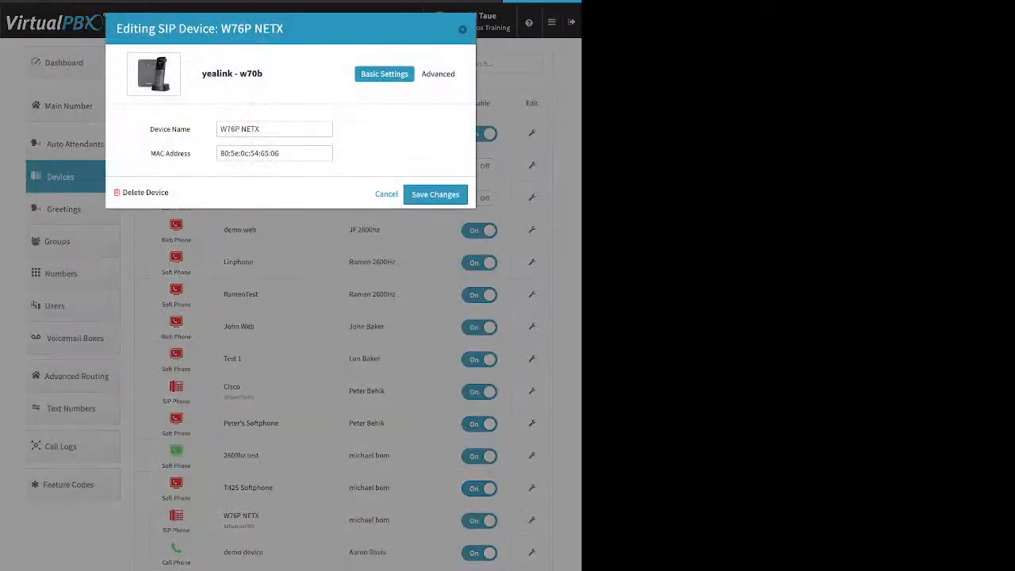
click(437, 74)
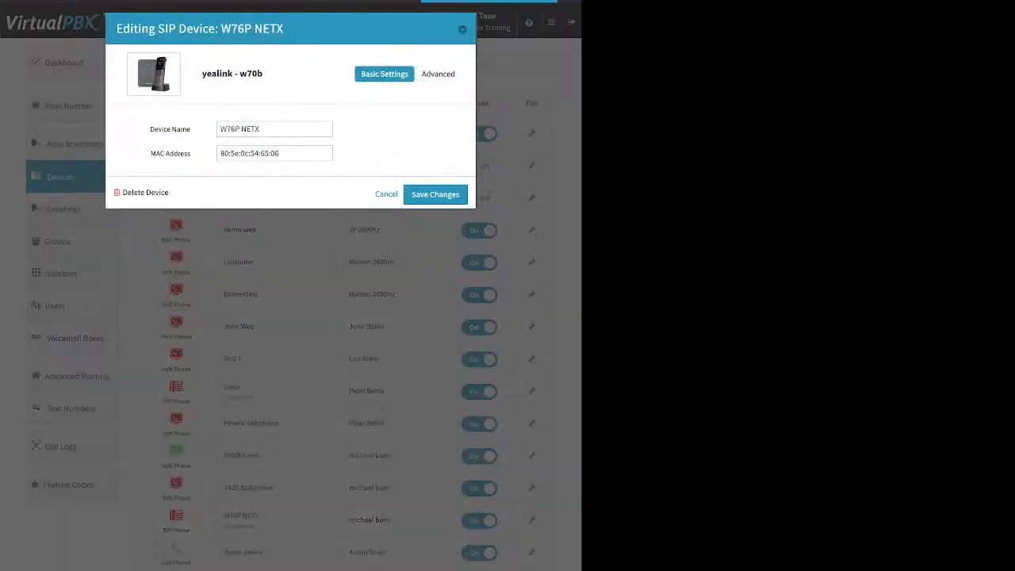
click(438, 74)
click(414, 161)
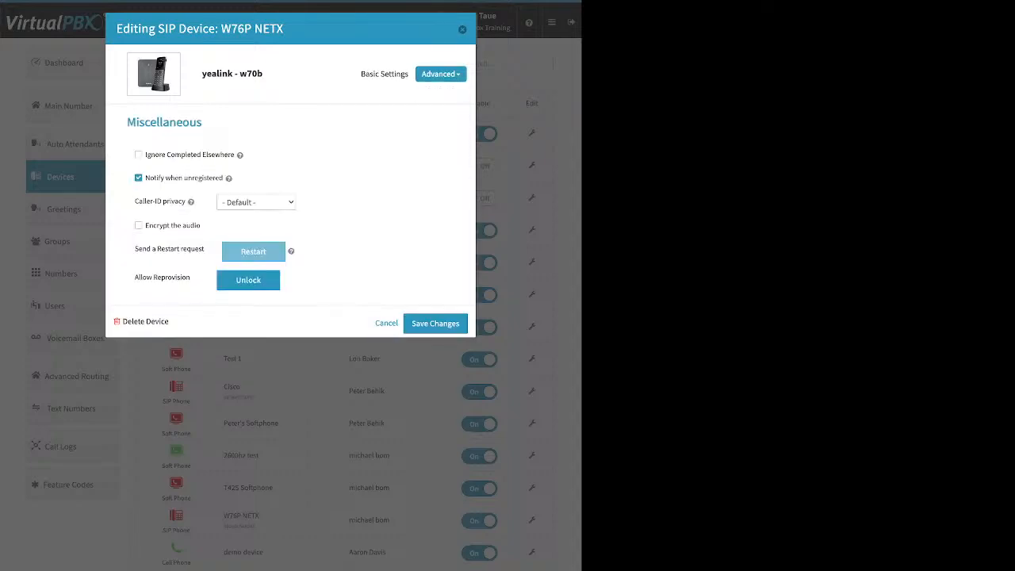
drag(135, 276, 190, 277)
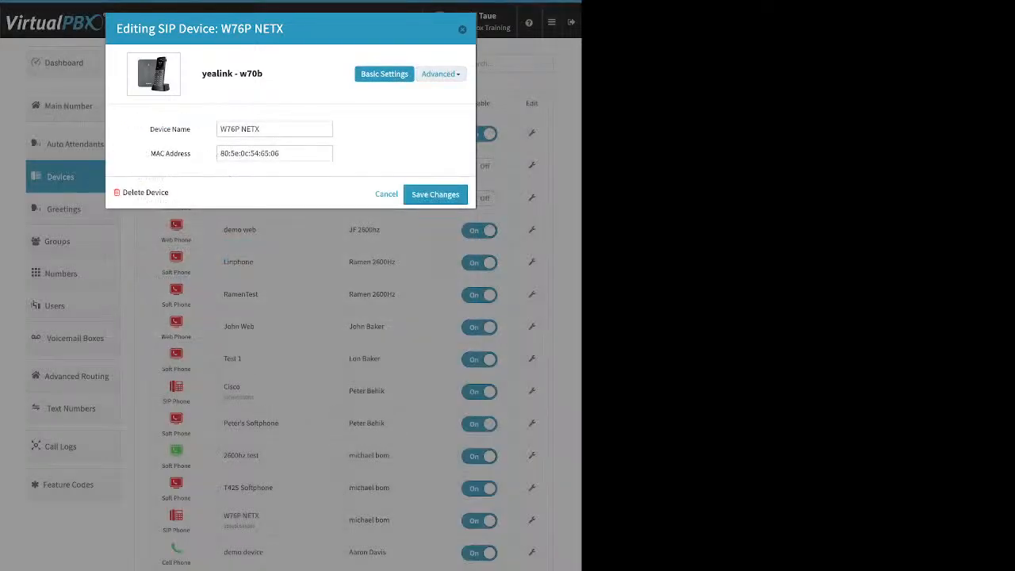
key(Escape)
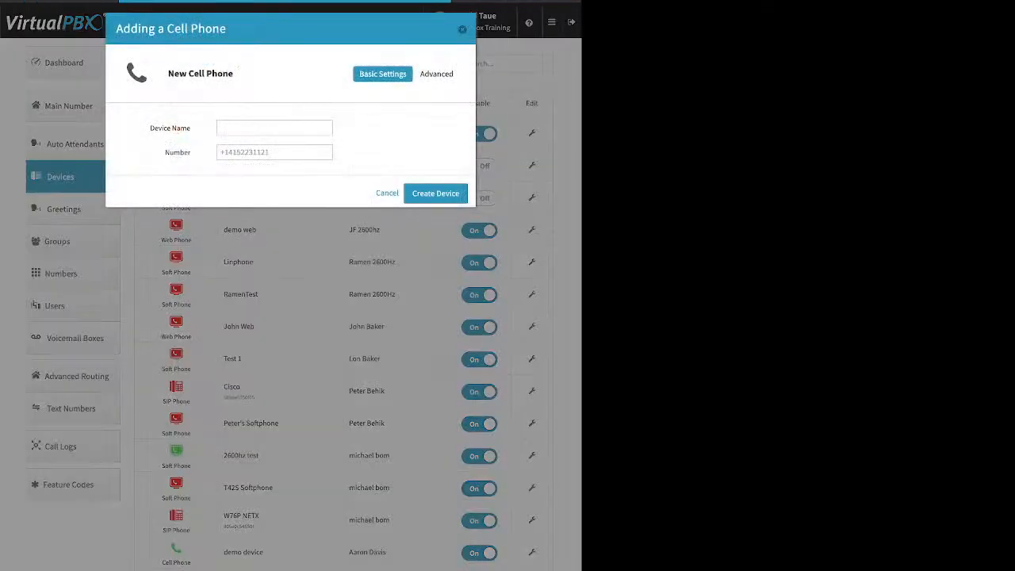
Review the Device Name and Number fields for a new Cell Phone device and dismiss the form without creating it.
drag(154, 128, 191, 152)
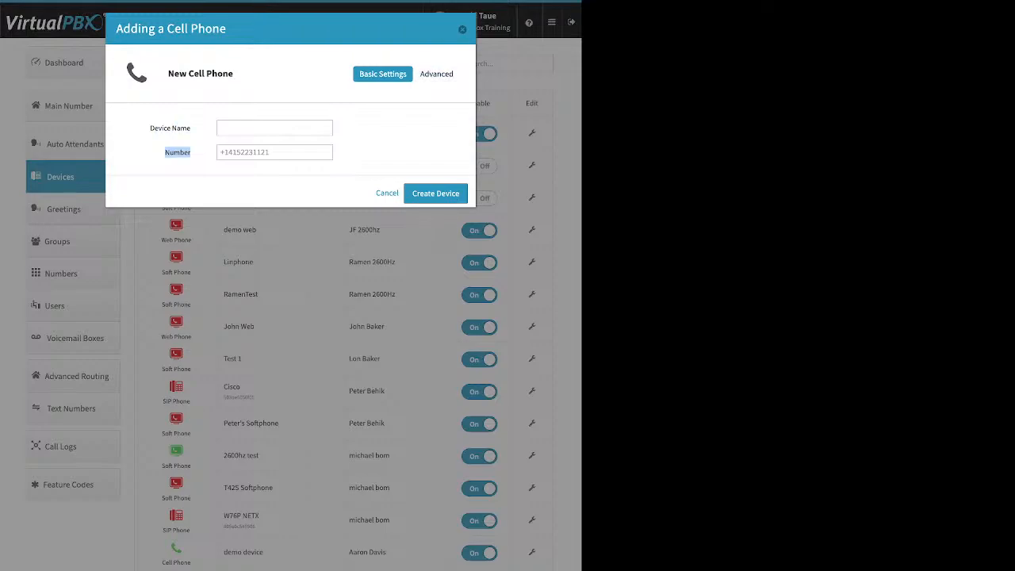
click(397, 135)
key(Escape)
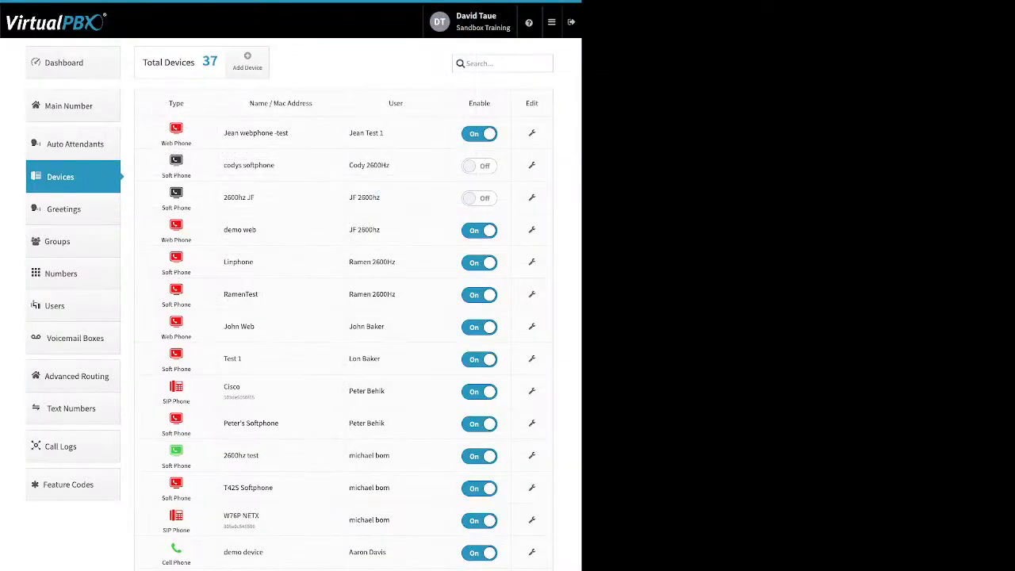
Open the demo device cell phone for editing and review its basic settings and advanced options.
click(533, 552)
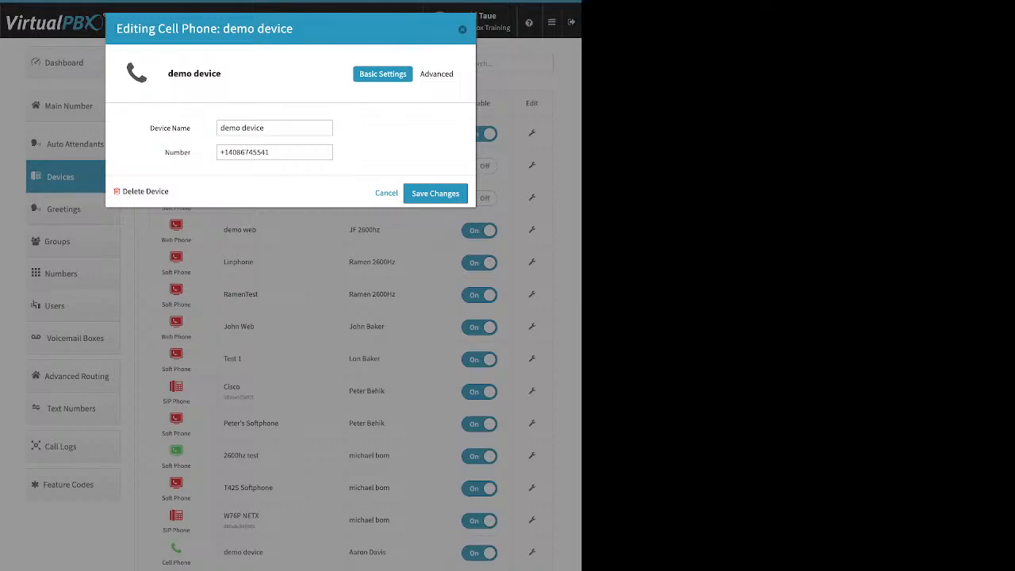
click(440, 74)
click(425, 95)
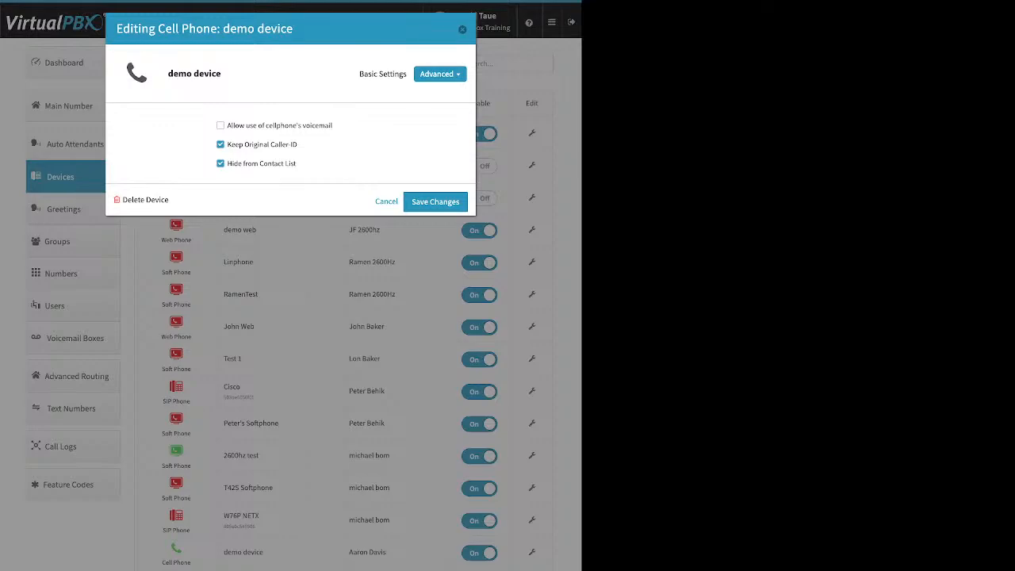
click(383, 74)
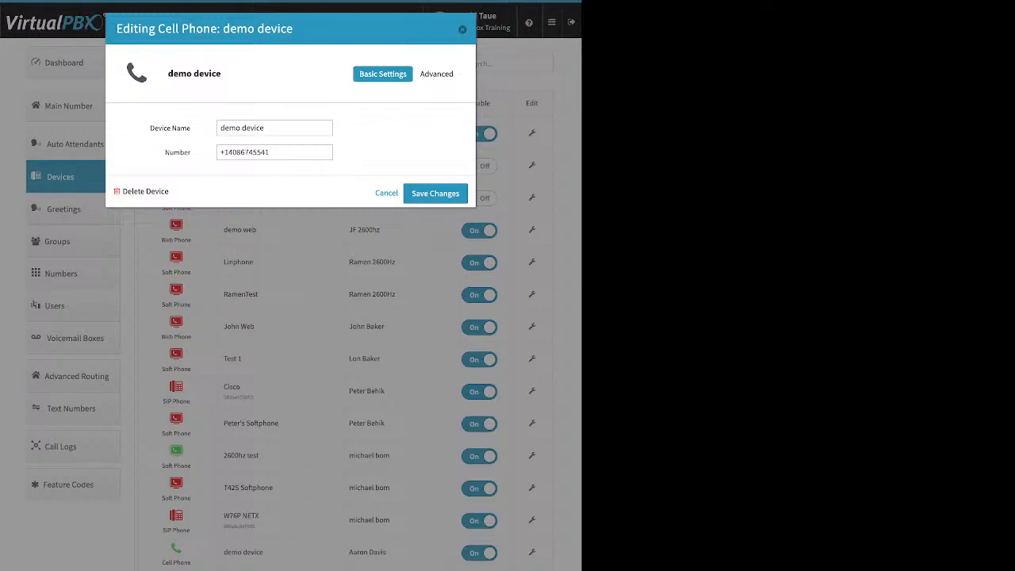
click(440, 74)
click(425, 94)
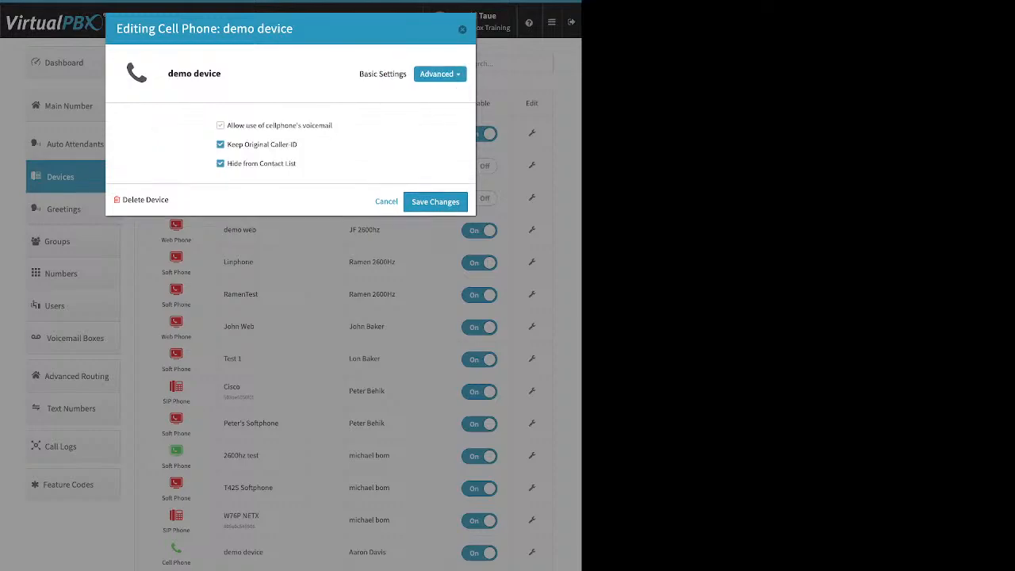
Try enabling Allow use of cellphone's voicemail and disabling Keep Original Caller ID for demo device, and close without saving.
double_click(220, 126)
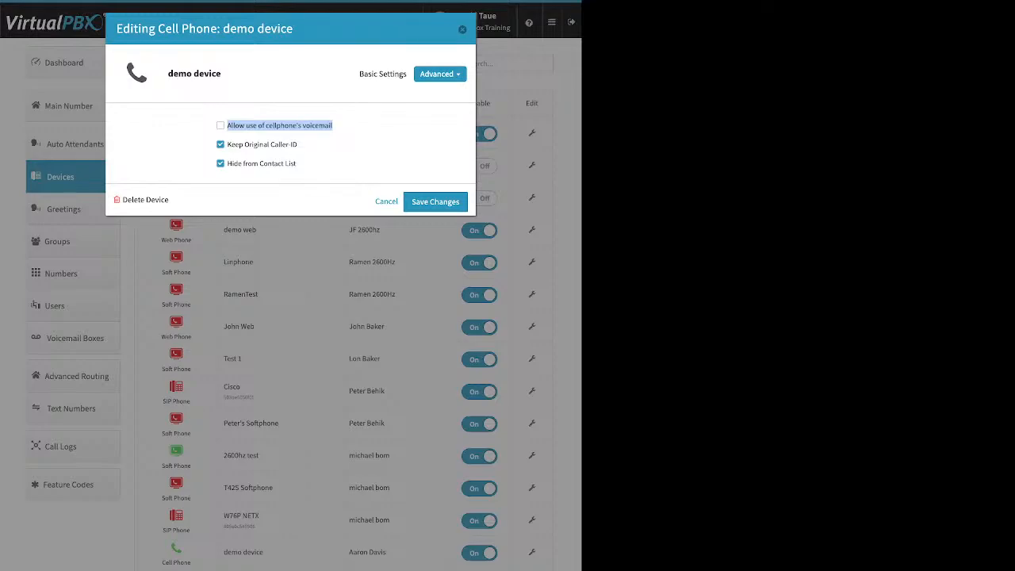
click(220, 125)
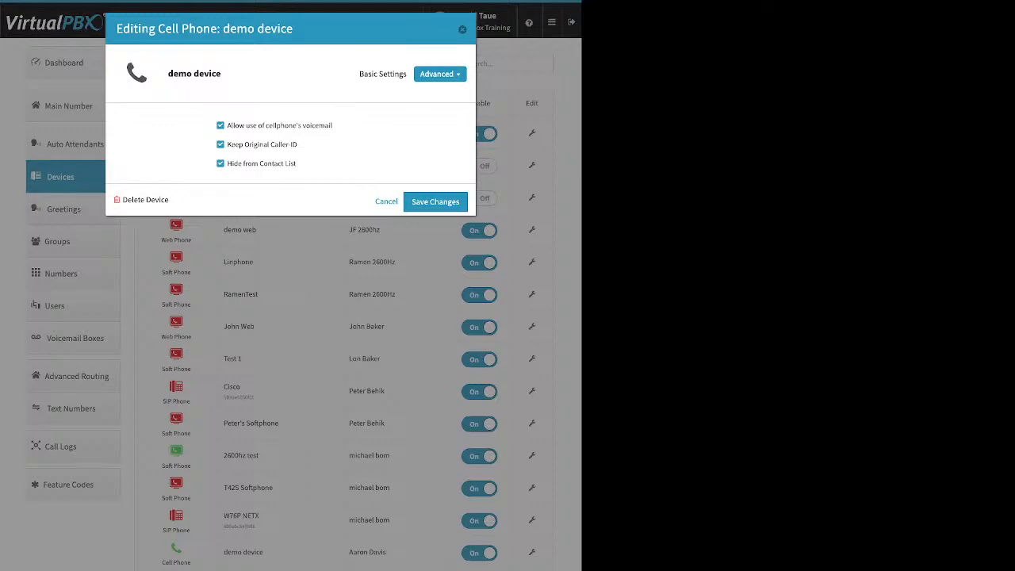
drag(228, 144, 299, 144)
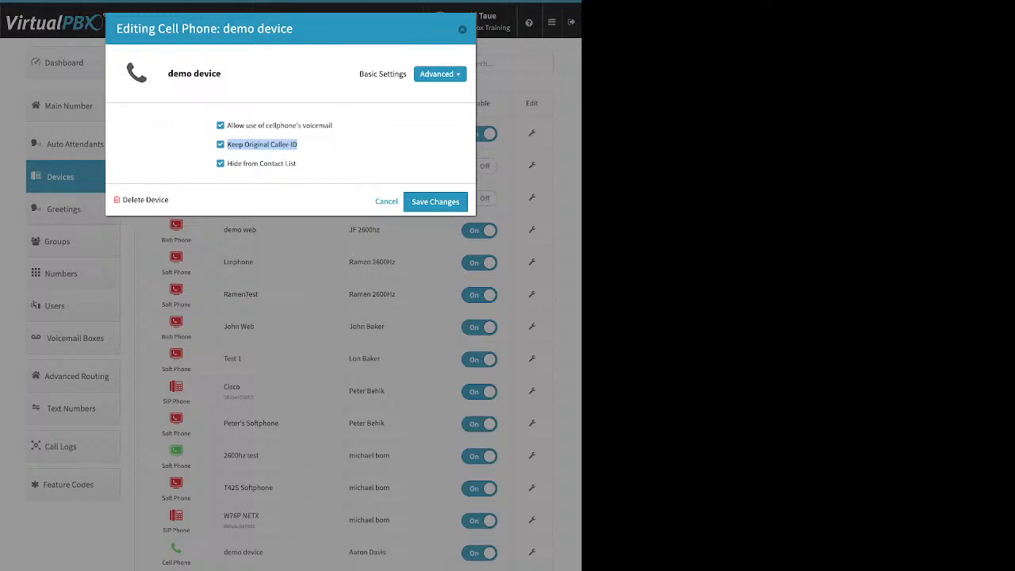
click(333, 146)
click(221, 145)
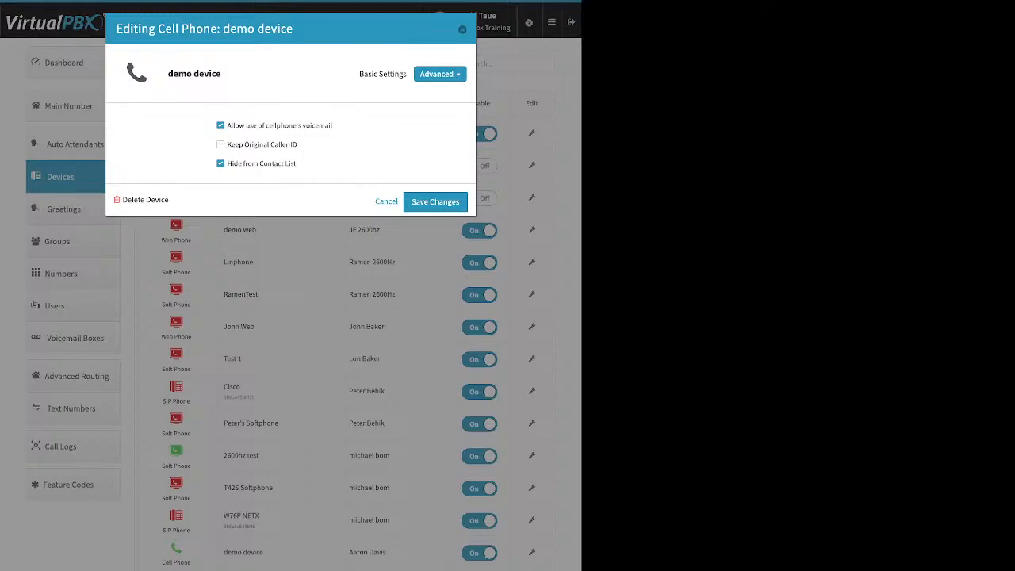
click(462, 29)
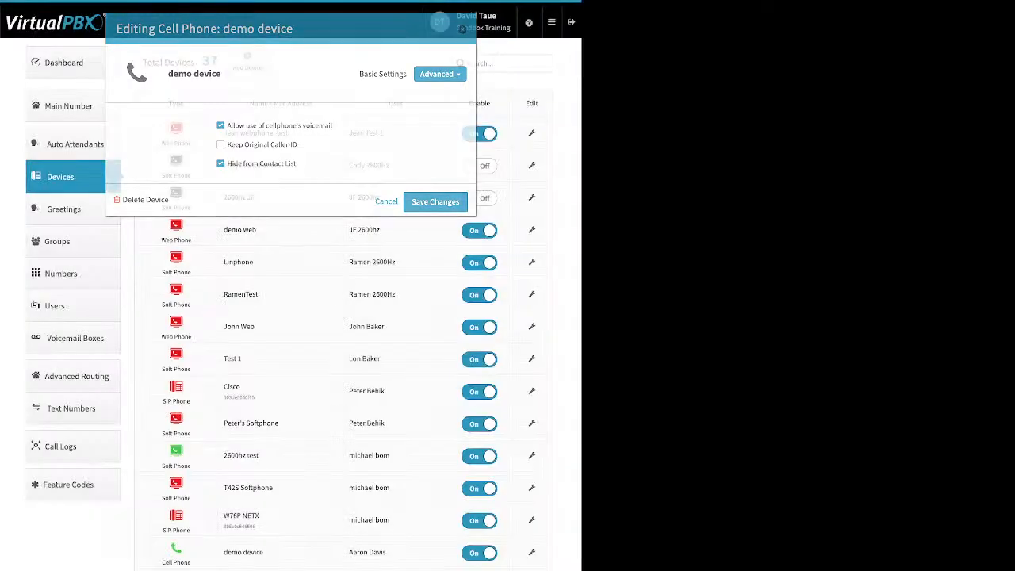
Go to the Dashboard, review the Company Caller ID settings and close them without saving.
click(63, 63)
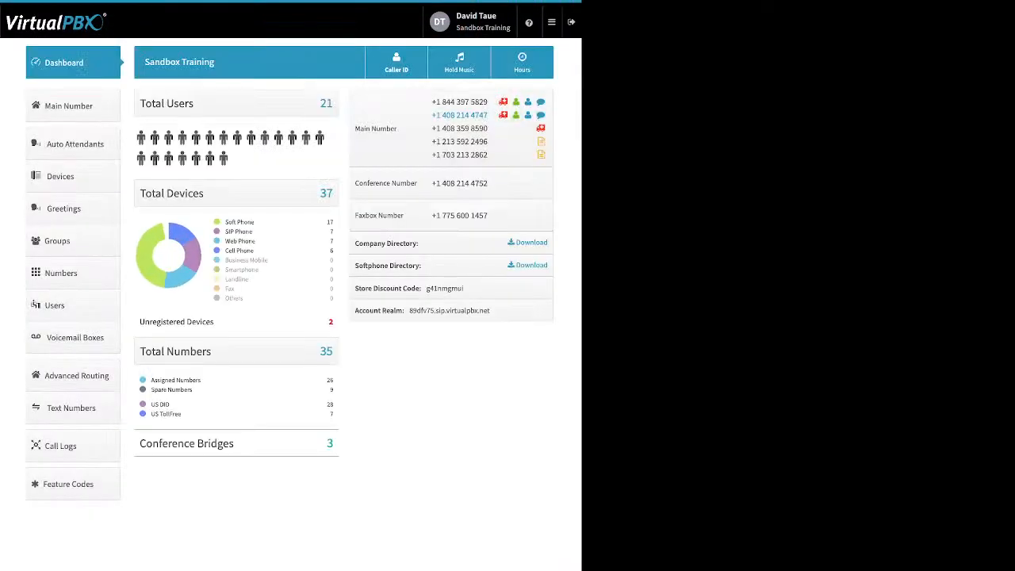
click(396, 63)
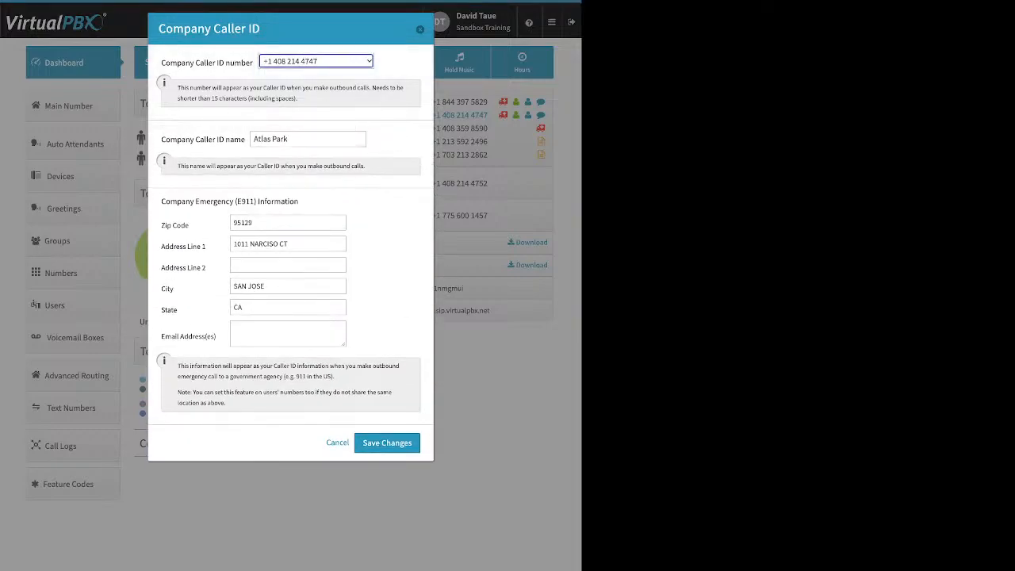
click(421, 30)
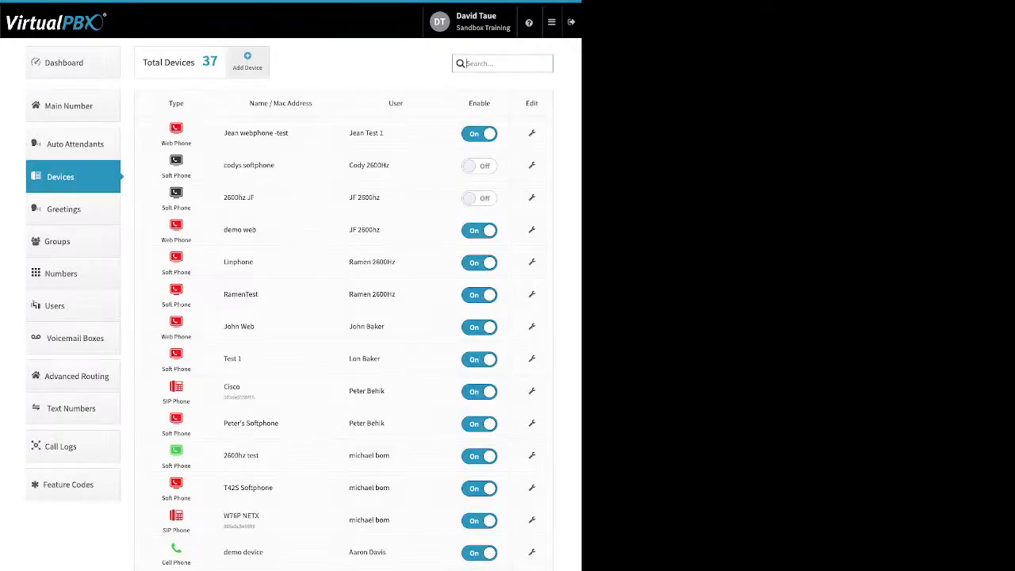
Review the Device Name, SIP Username, SIP Password and Realm fields for a new Soft Phone and dismiss the form without creating it.
click(248, 61)
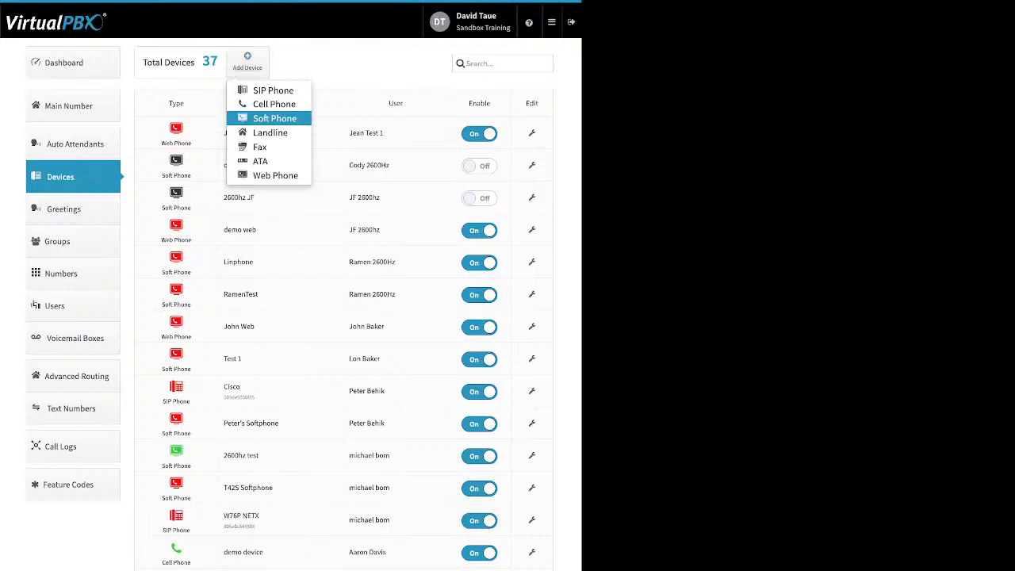
click(273, 118)
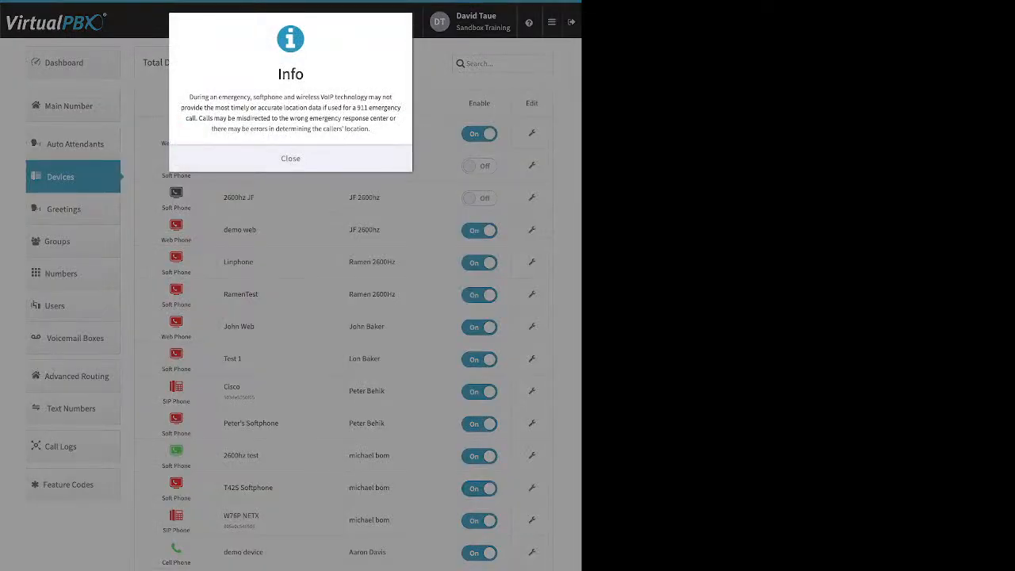
click(290, 159)
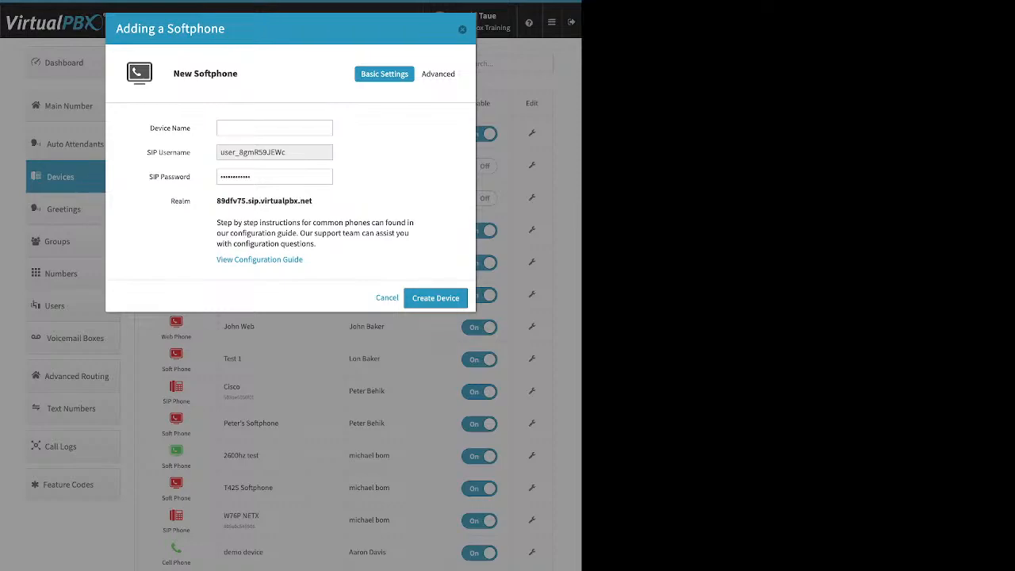
triple_click(170, 128)
click(289, 152)
drag(289, 152, 219, 153)
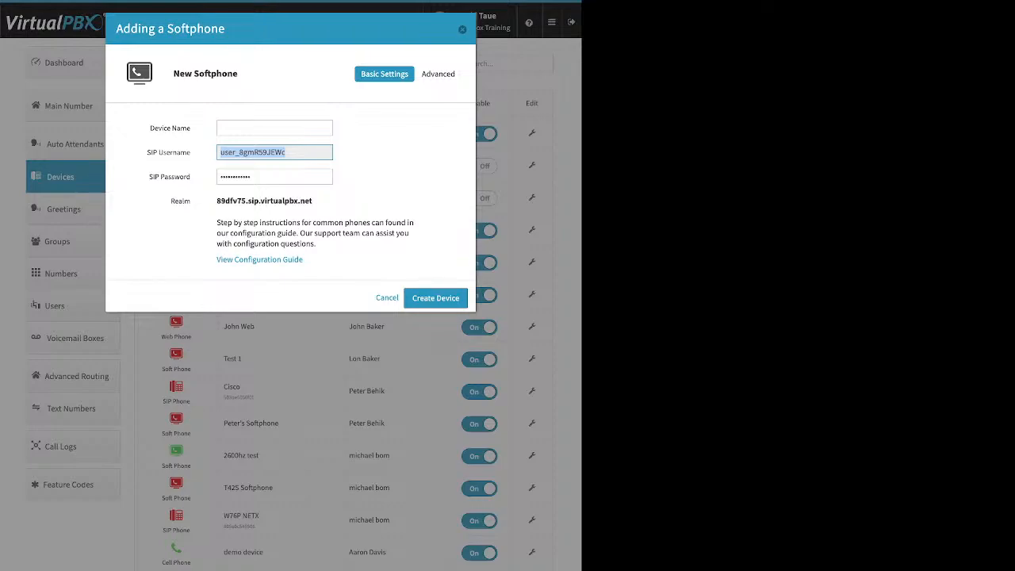
click(271, 177)
drag(272, 177, 219, 177)
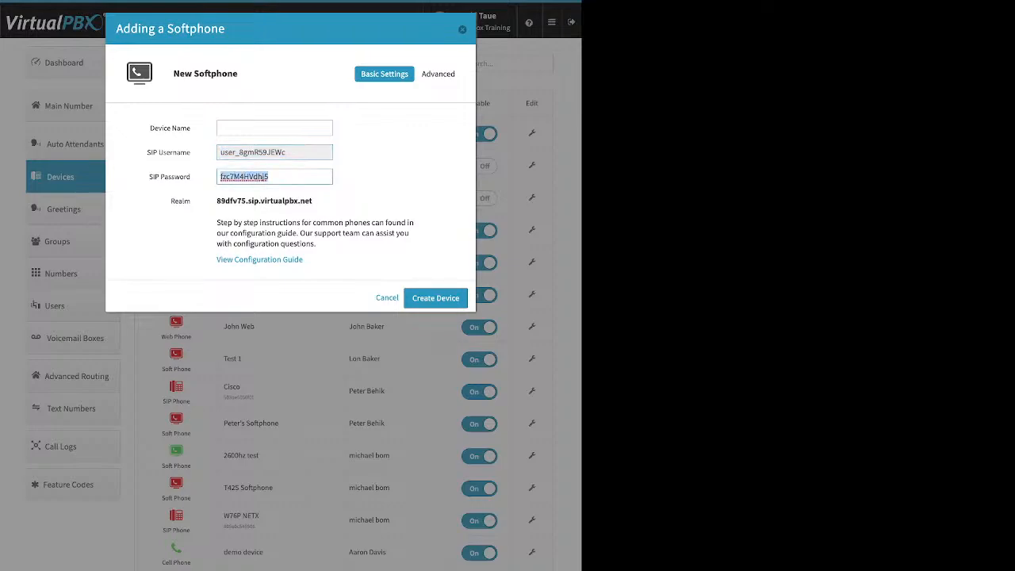
drag(313, 200, 217, 201)
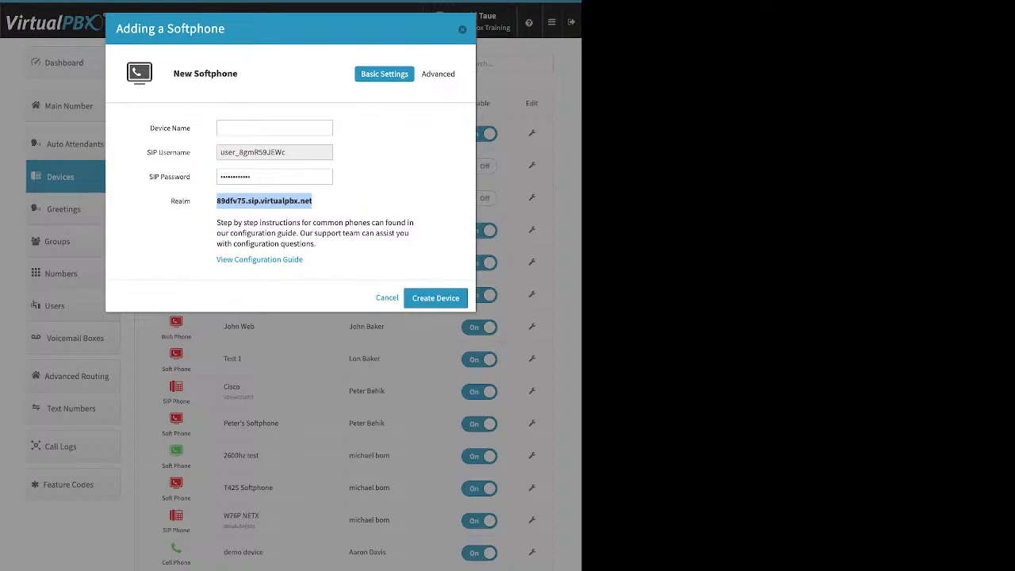
key(Escape)
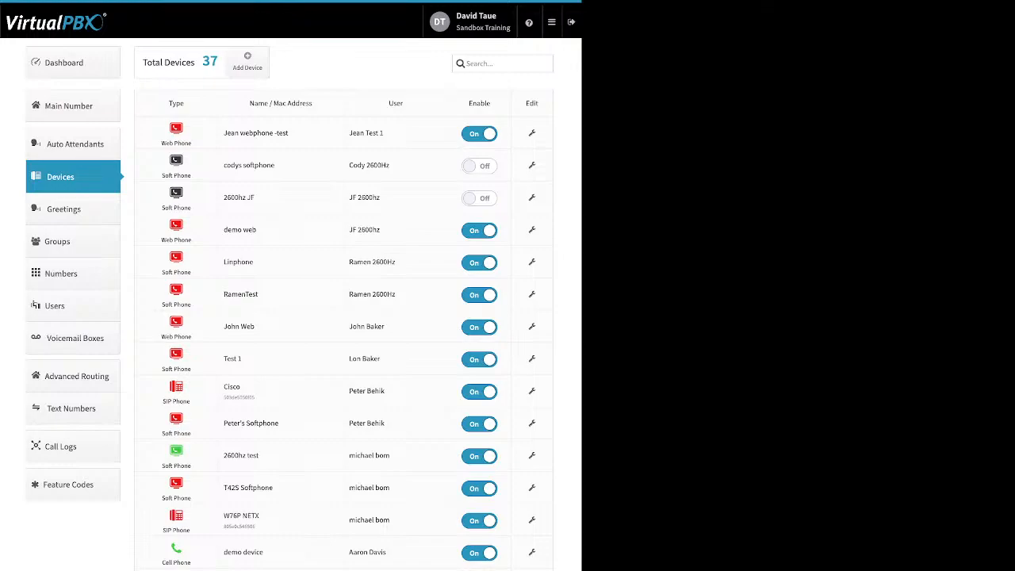
Open the 2600hz JF softphone for editing, review its Audio advanced options and close it without saving.
click(532, 197)
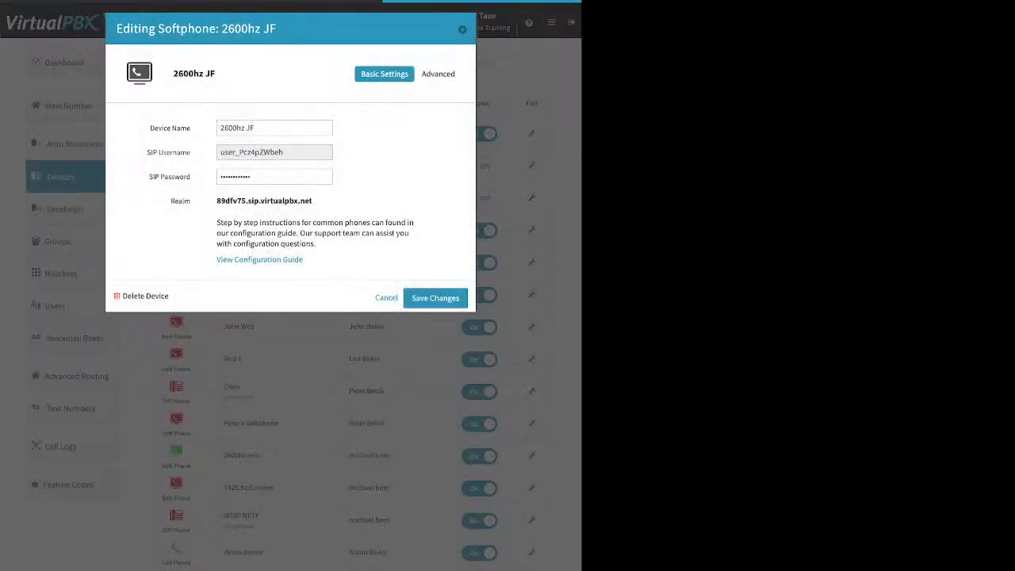
click(441, 74)
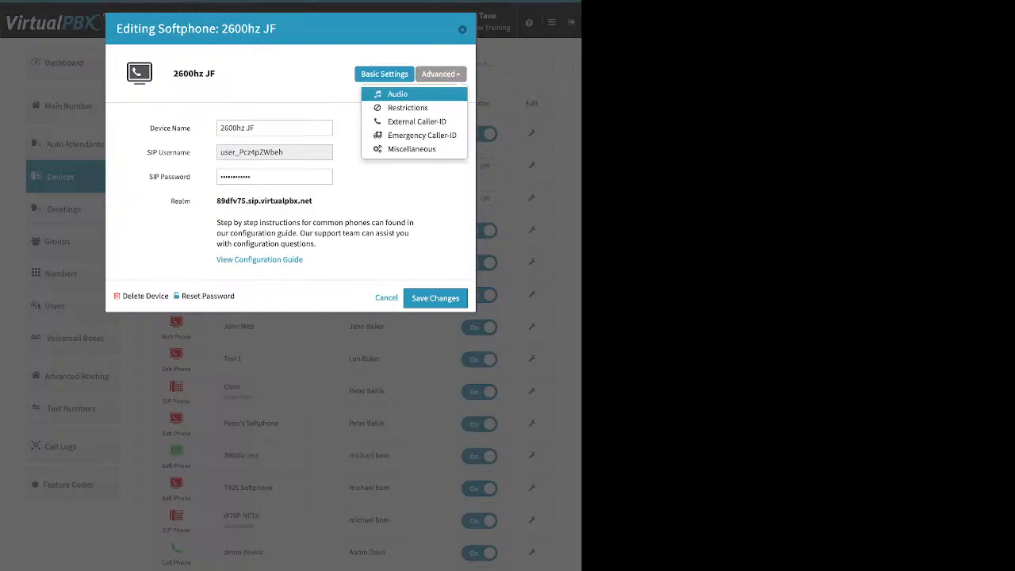
click(409, 93)
mouse_move(320, 255)
mouse_down()
mouse_move(345, 256)
mouse_move(321, 255)
mouse_up()
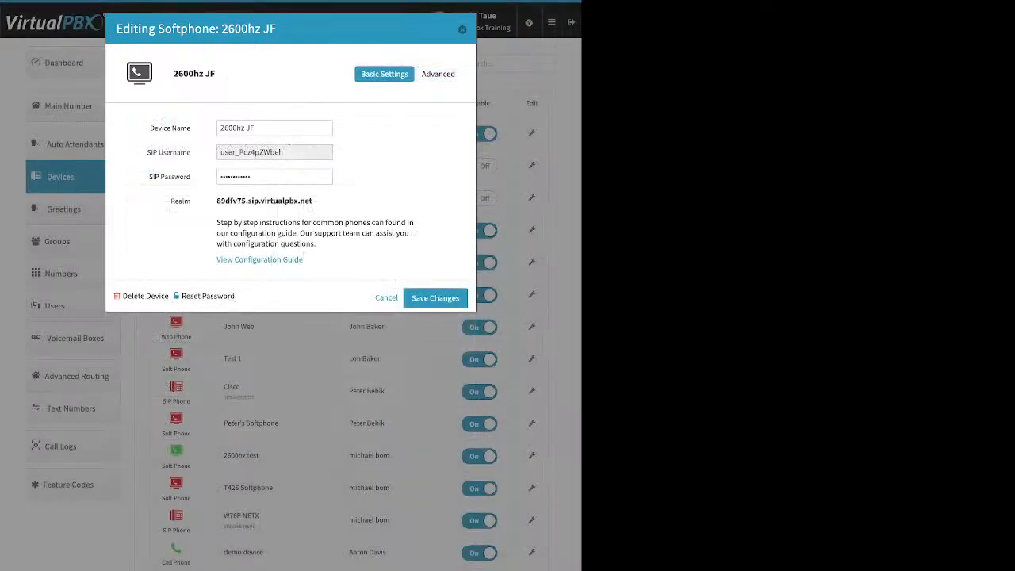
key(Escape)
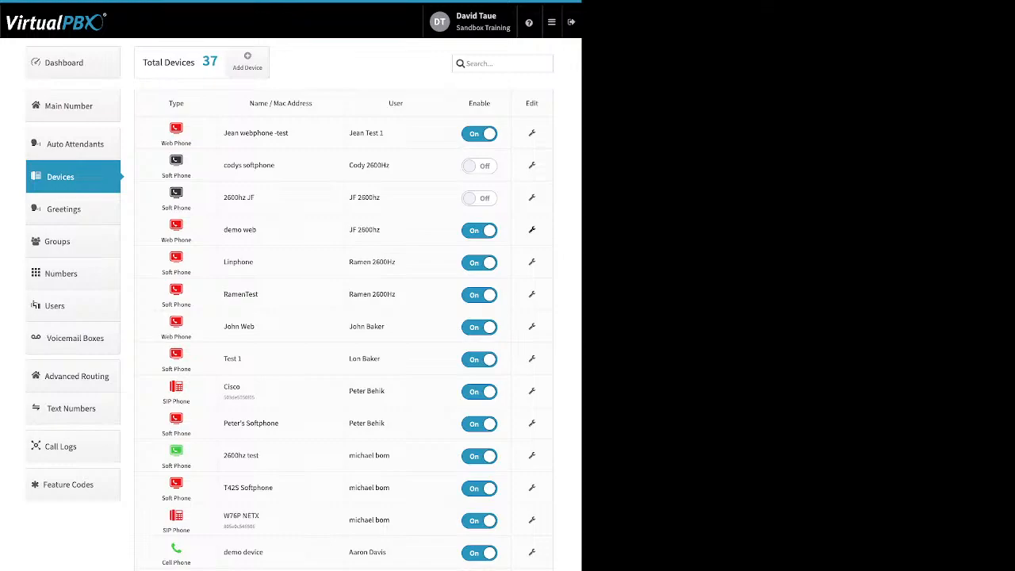
Open the RamenTest softphone for editing, review its Emergency Caller-ID number choices and close it without saving.
click(532, 294)
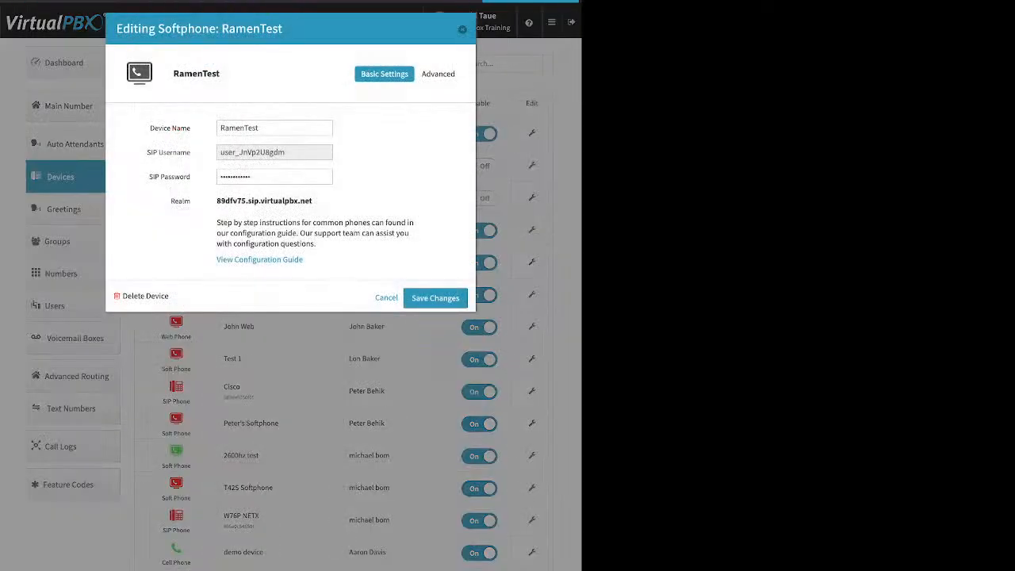
click(440, 73)
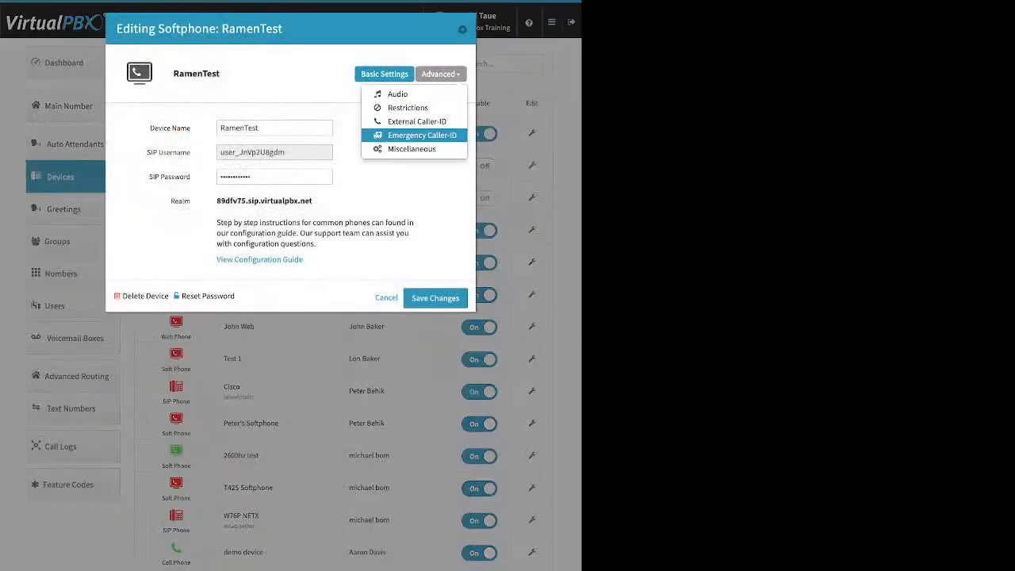
click(421, 135)
click(275, 155)
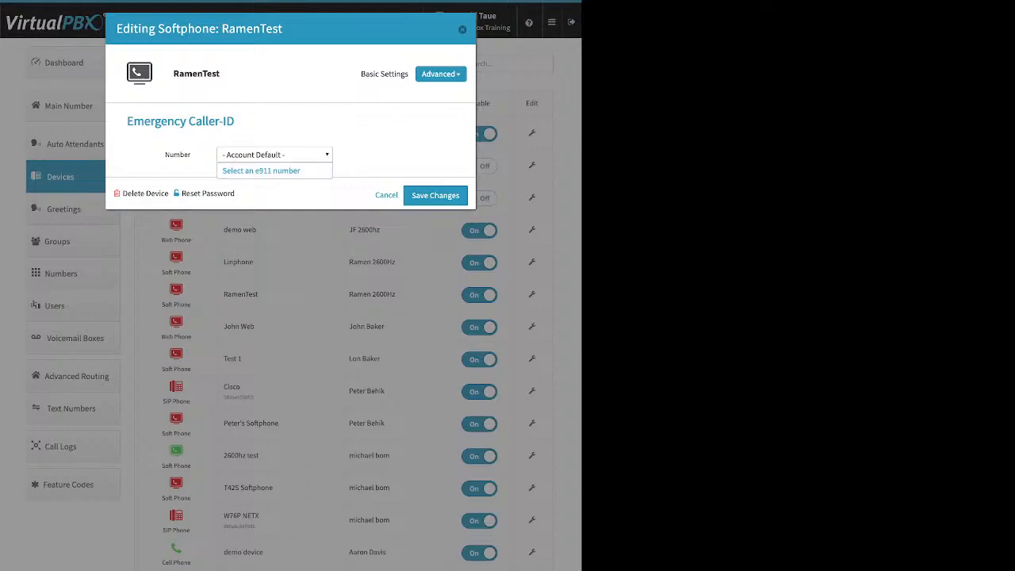
key(Escape)
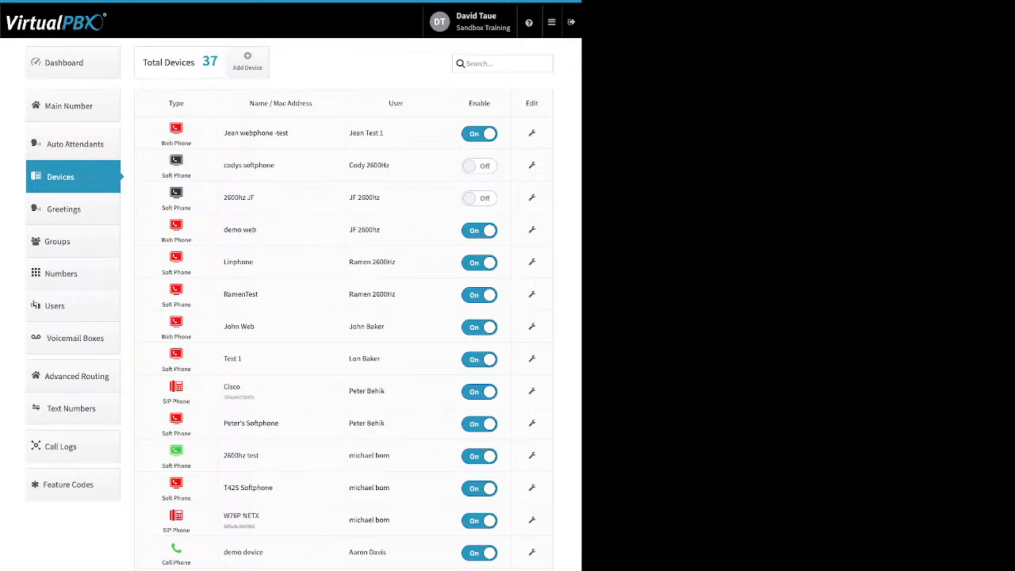
Go to Greetings and examine the greeting names, the Upload, Tts and Recording sources, and the Play and Download columns.
click(72, 209)
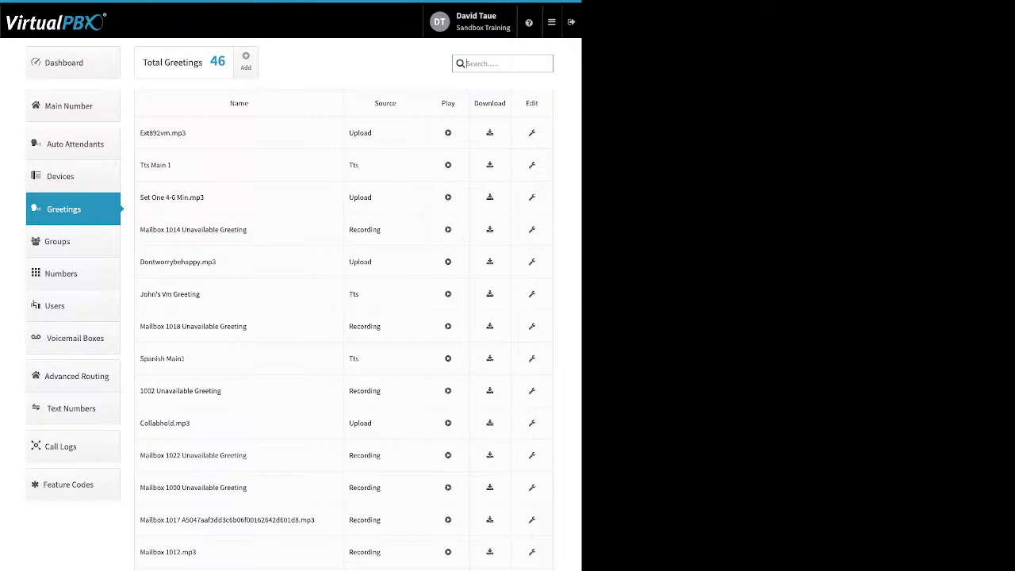
double_click(163, 134)
drag(379, 133, 349, 133)
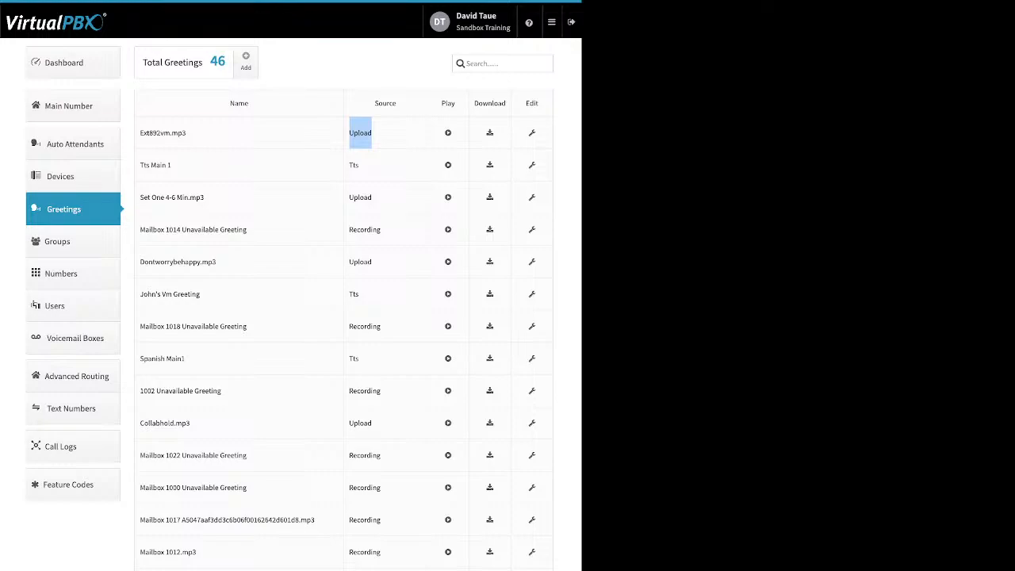
double_click(354, 165)
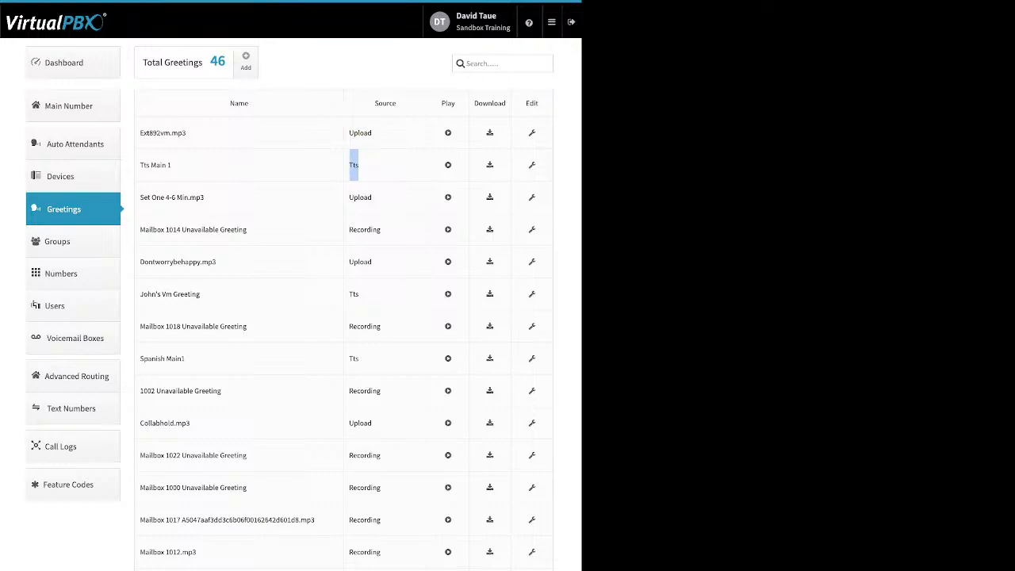
double_click(365, 230)
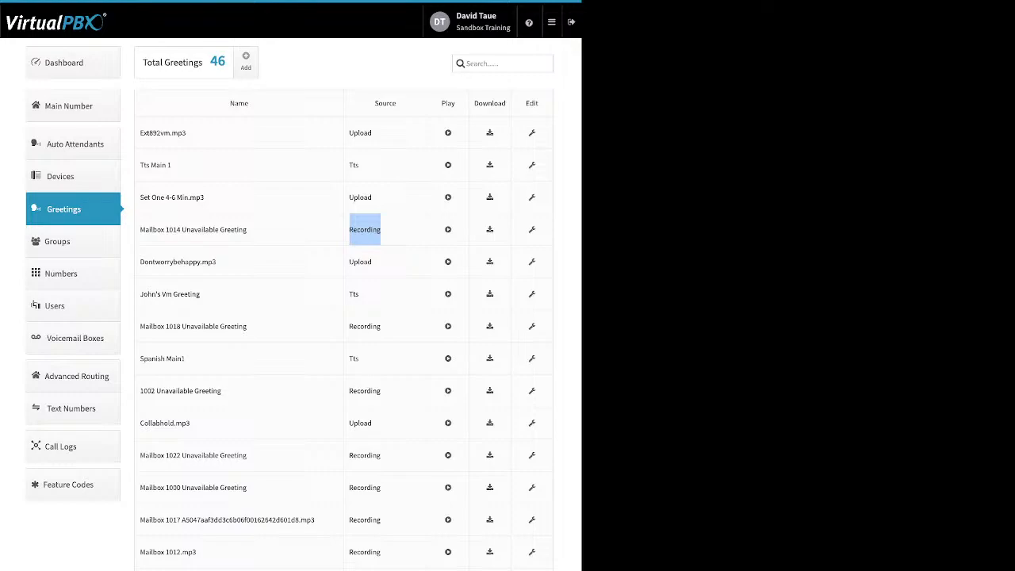
click(365, 230)
double_click(449, 103)
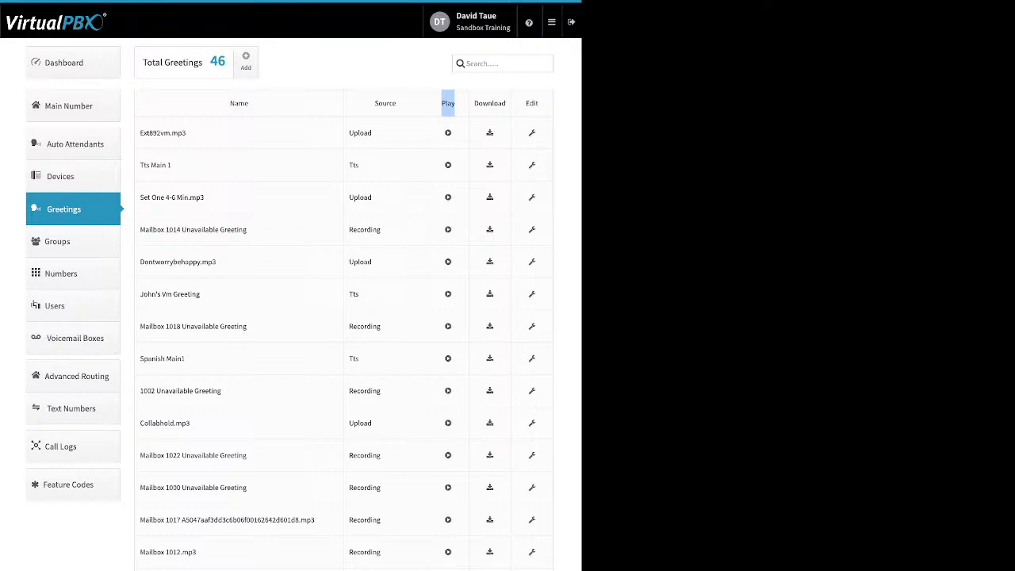
mouse_move(474, 102)
mouse_down()
mouse_move(508, 105)
mouse_move(474, 103)
mouse_up()
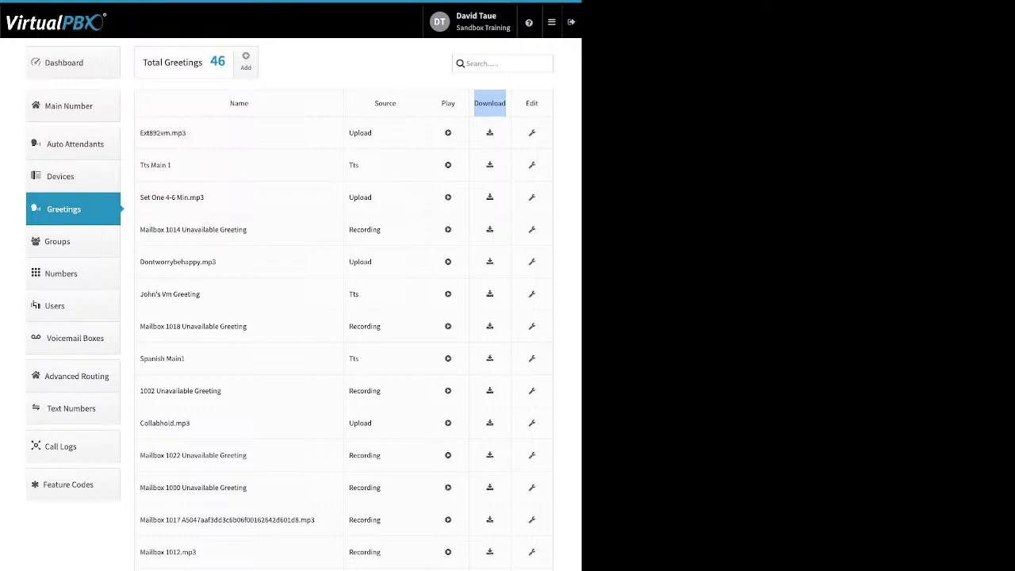
click(490, 103)
Open the ext892vm.mp3 greeting for editing, review its Name field and Delete Greeting option, and close it without saving.
click(532, 133)
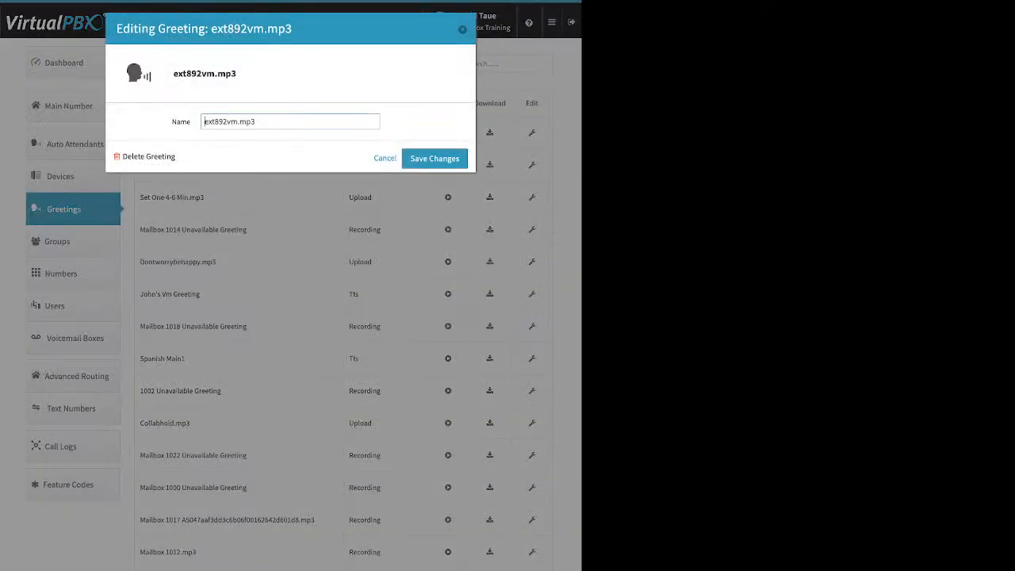
drag(192, 122, 177, 122)
drag(180, 157, 128, 157)
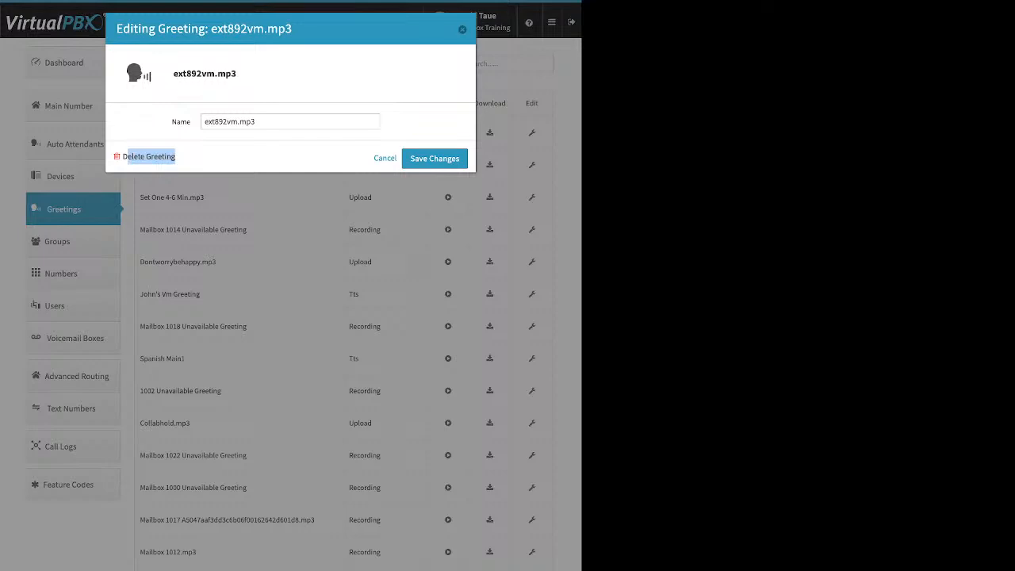
click(462, 29)
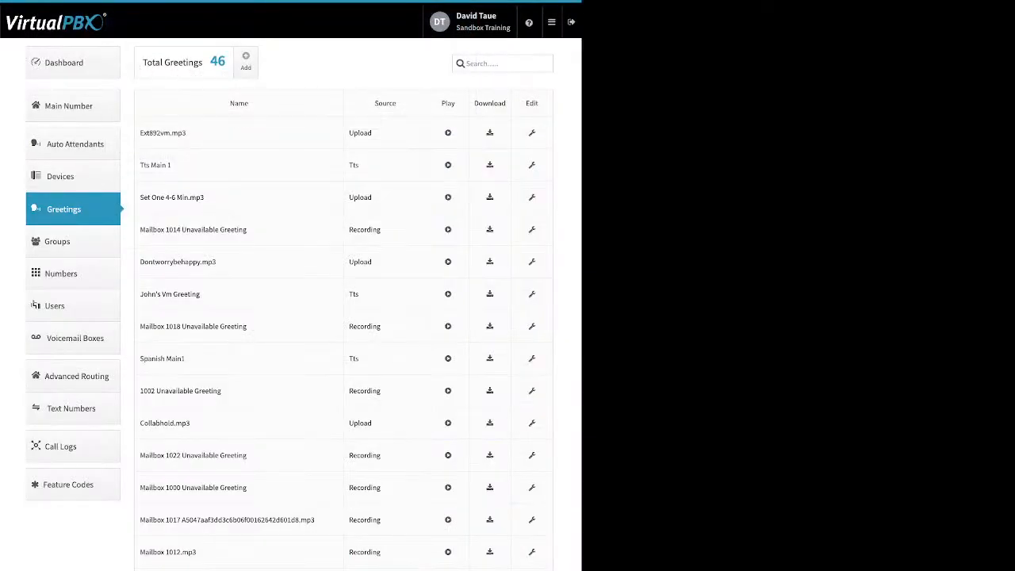
Go to Groups, try adding four available users to a new group, and close the form without creating it.
click(71, 241)
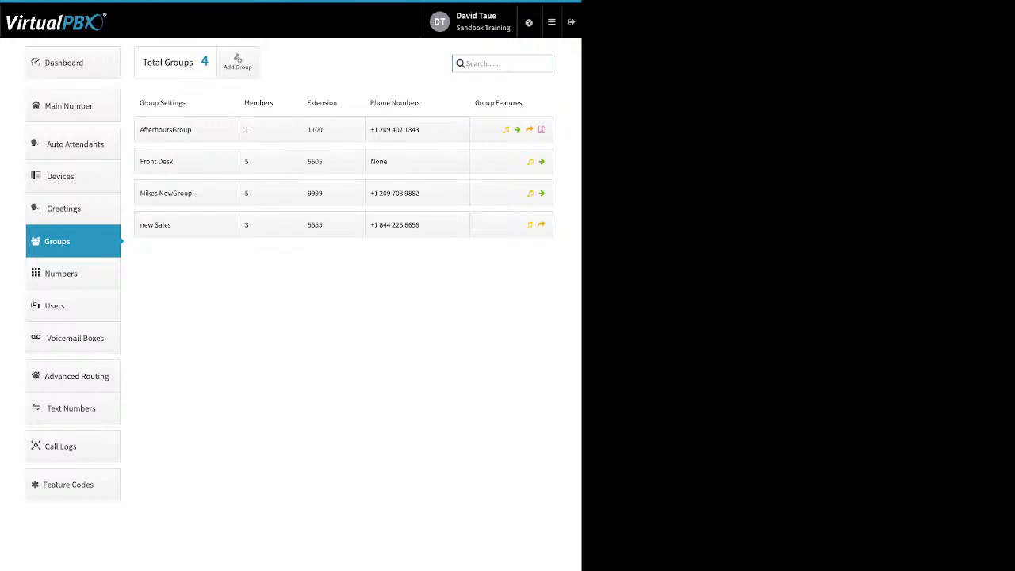
click(237, 62)
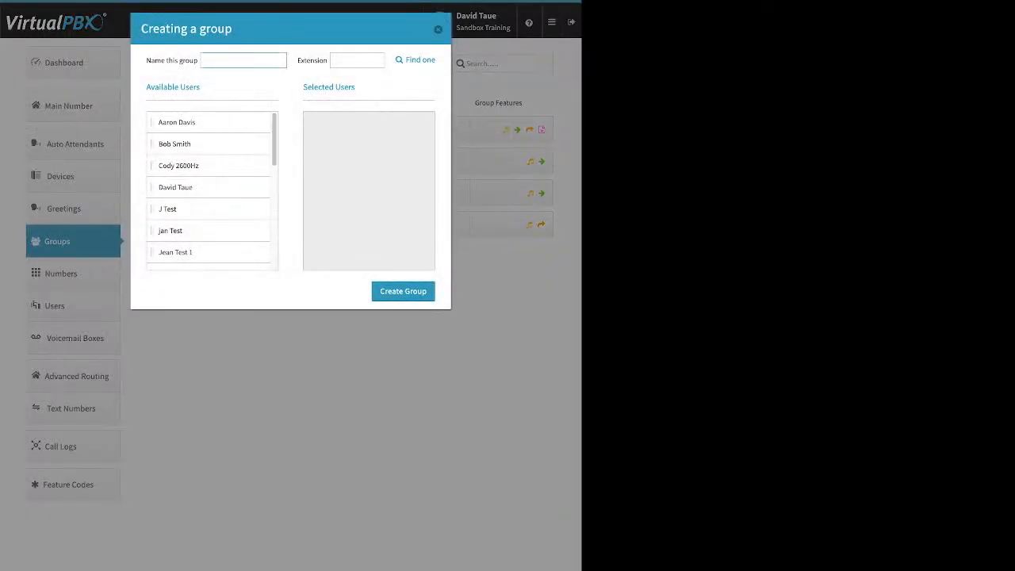
click(357, 60)
drag(182, 122, 349, 123)
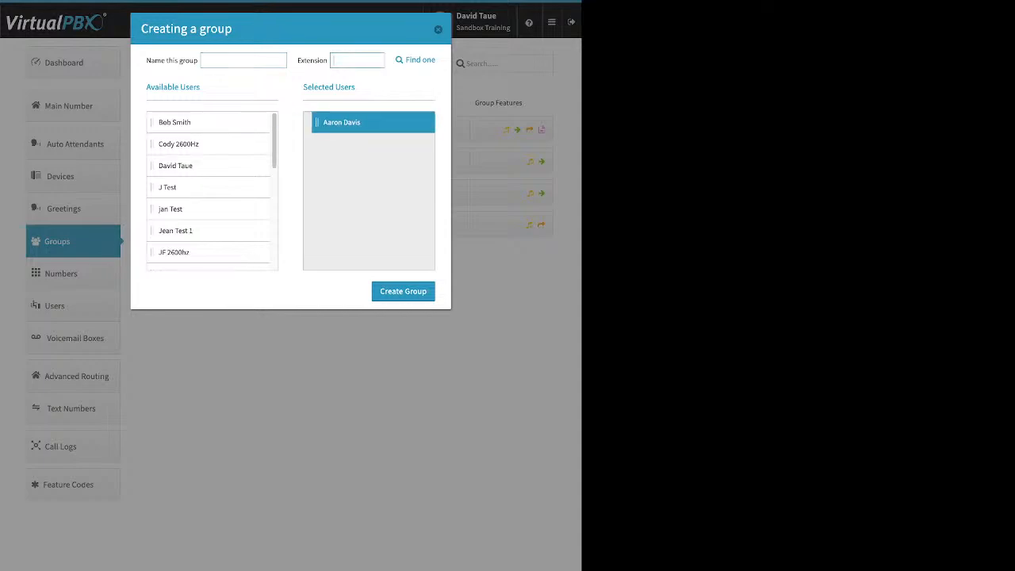
drag(182, 144, 349, 124)
drag(182, 187, 349, 144)
drag(174, 209, 349, 165)
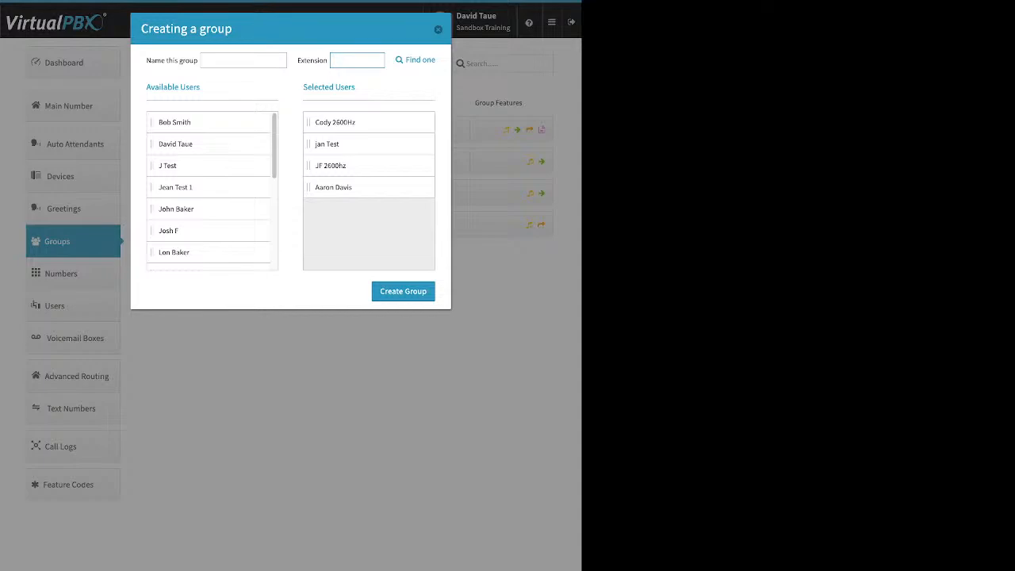
click(438, 29)
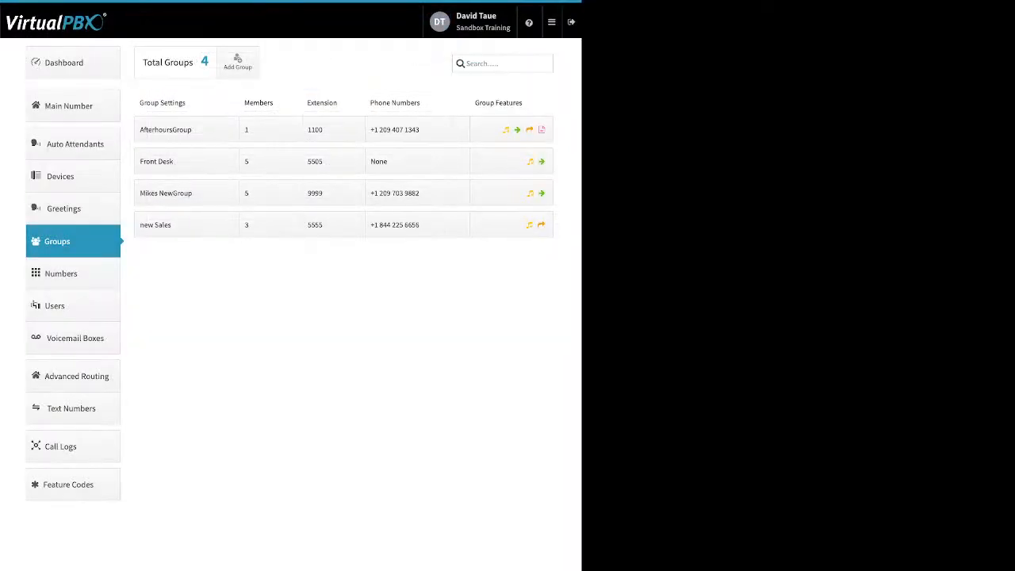
Review the Front Desk group's name and delete option, try 3 group call attempts, then set them back to 2 and save.
click(187, 161)
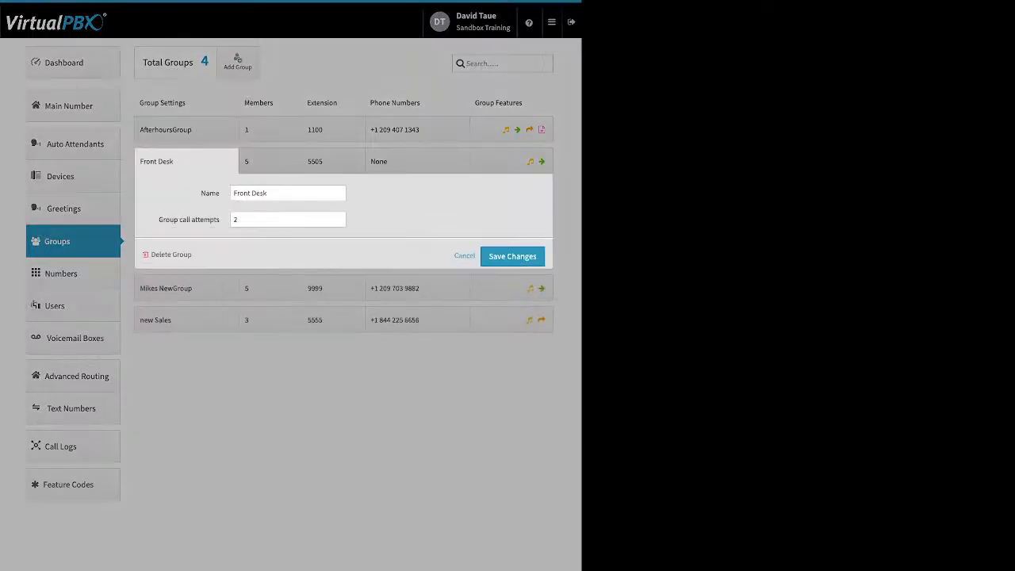
click(277, 193)
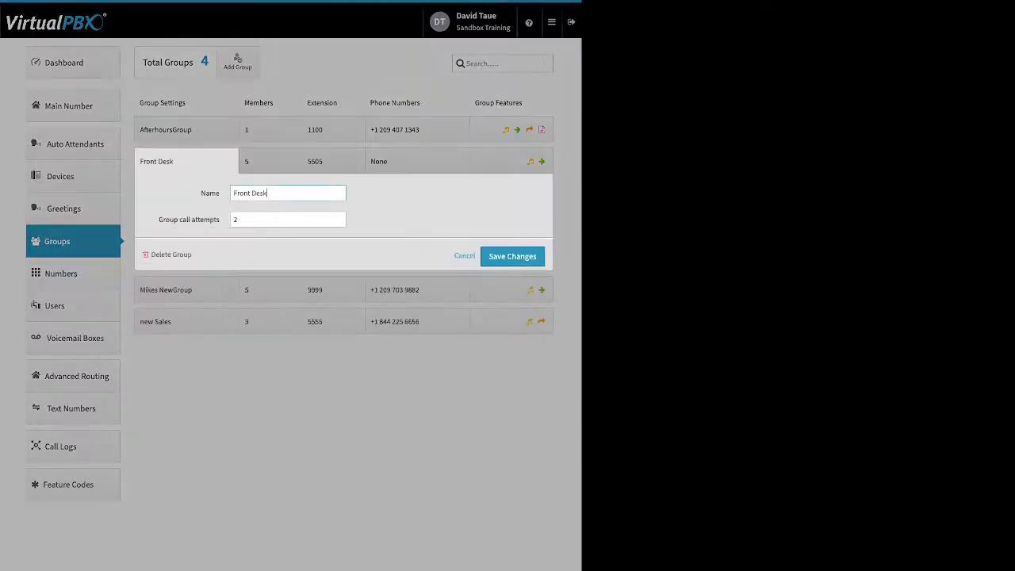
triple_click(278, 193)
click(396, 206)
drag(203, 220, 220, 220)
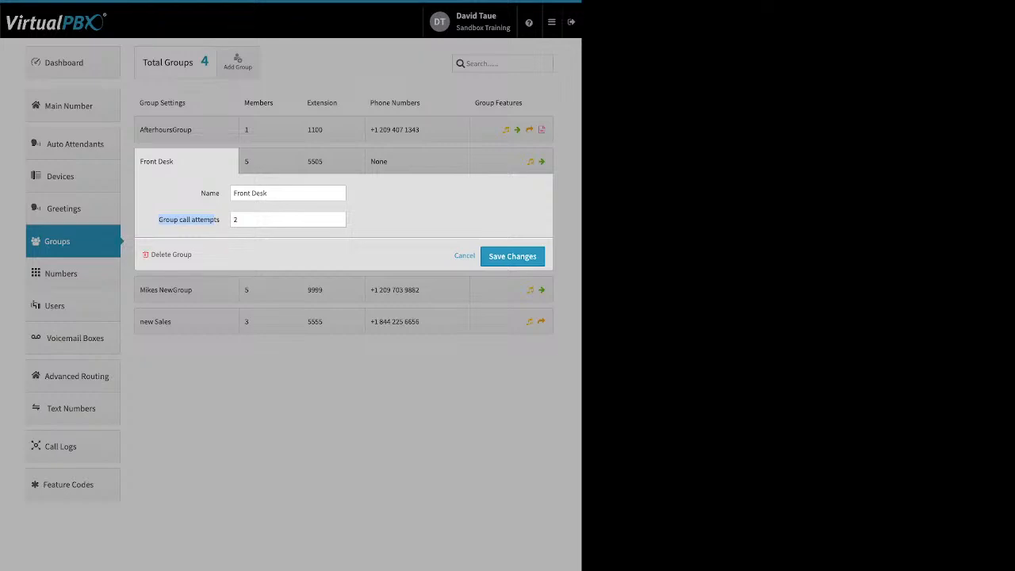
click(339, 216)
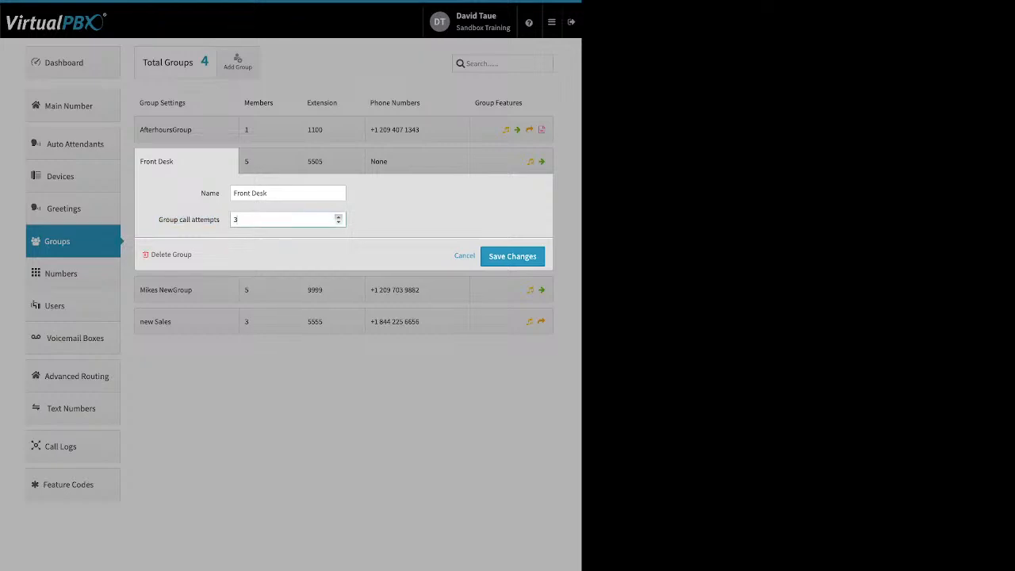
click(338, 222)
double_click(183, 255)
click(513, 257)
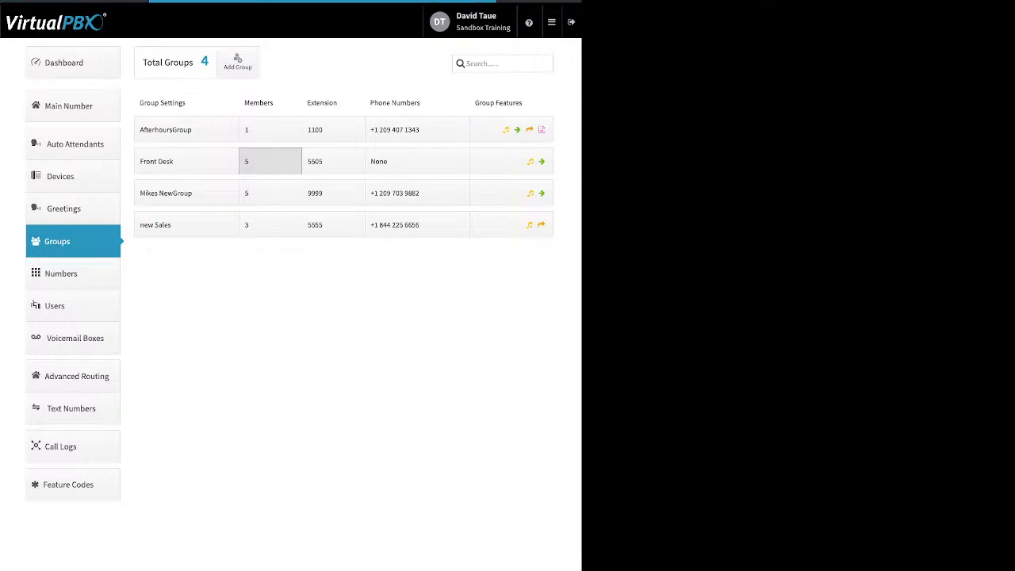
Open the Front Desk group's members, keep the 120-second total ring time, and distribute it evenly among the five members.
click(270, 161)
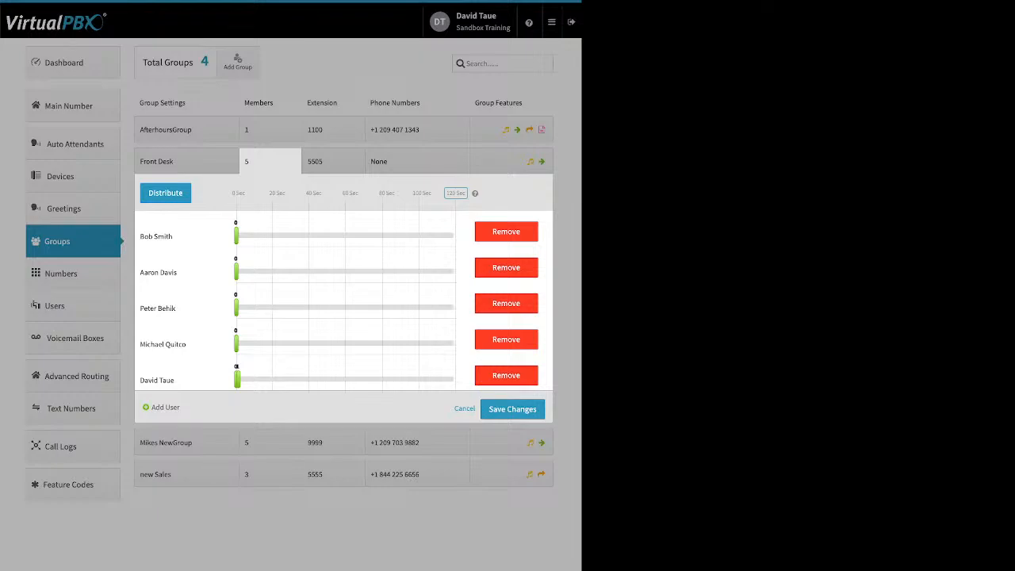
drag(493, 193, 231, 194)
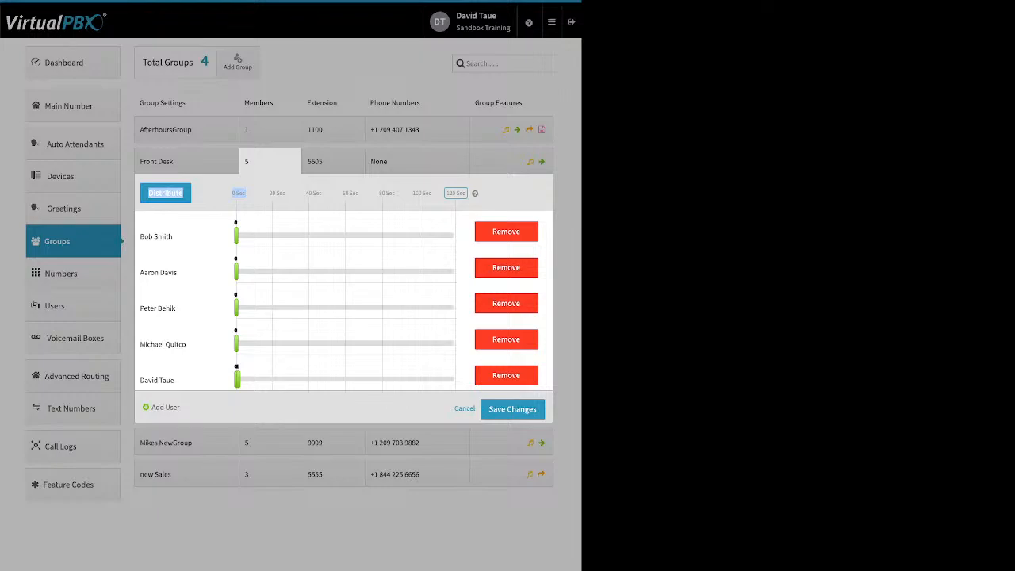
click(456, 193)
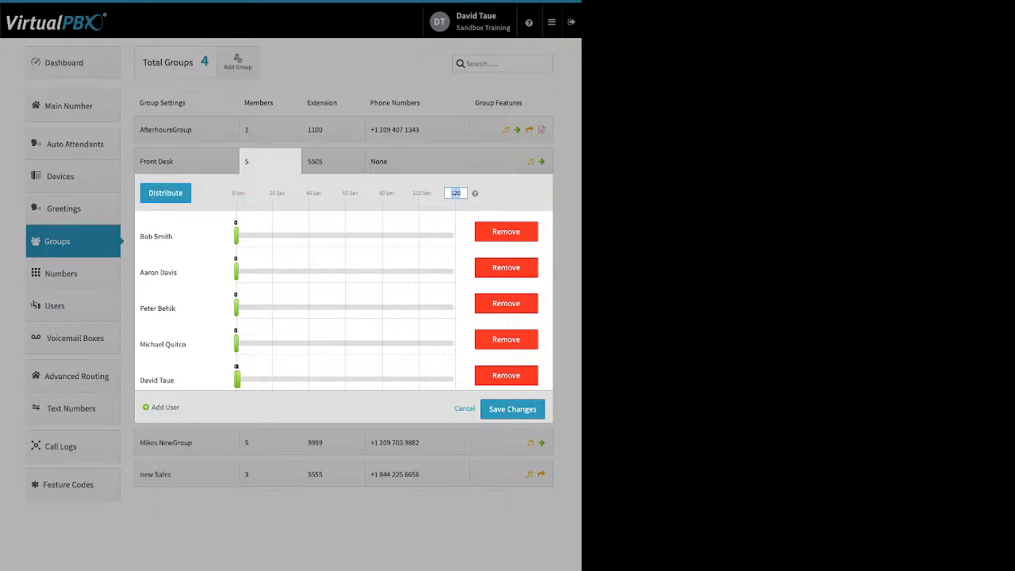
key(Return)
click(165, 193)
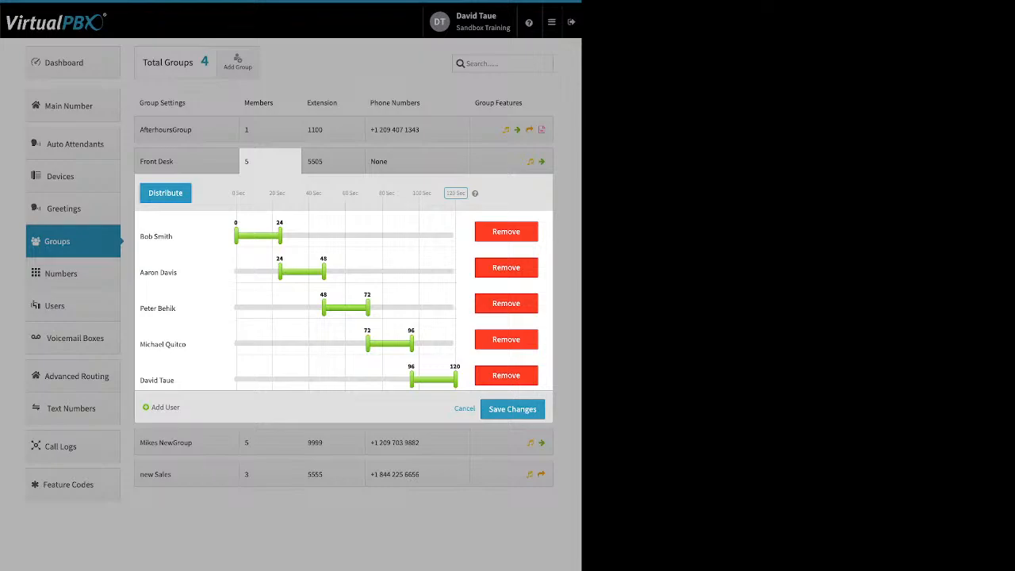
Set the five members' ring windows, in list order, to 0–61, 4–48, 12–72, 72–115 and 69–120 seconds.
drag(280, 236, 347, 235)
drag(280, 271, 244, 272)
drag(324, 308, 258, 308)
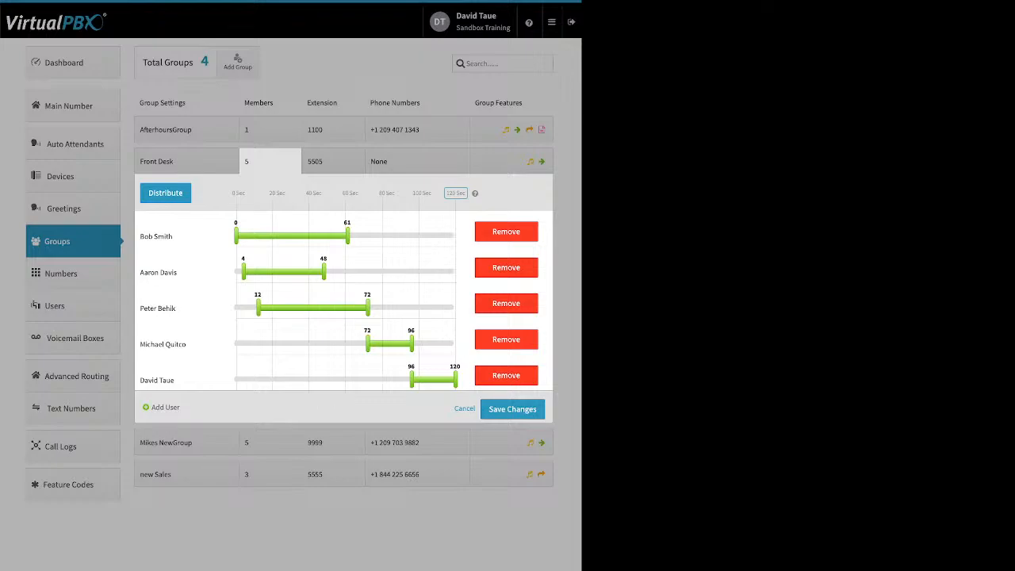
drag(411, 343, 446, 343)
drag(412, 379, 362, 379)
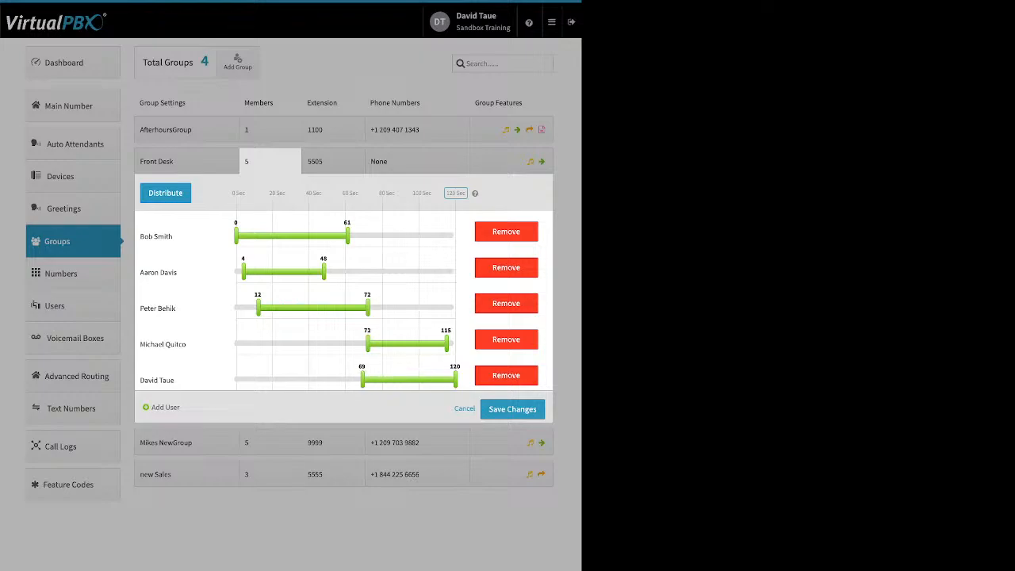
Swap the first and last members in the Front Desk ring order and distribute the ring time evenly again.
drag(156, 237, 159, 380)
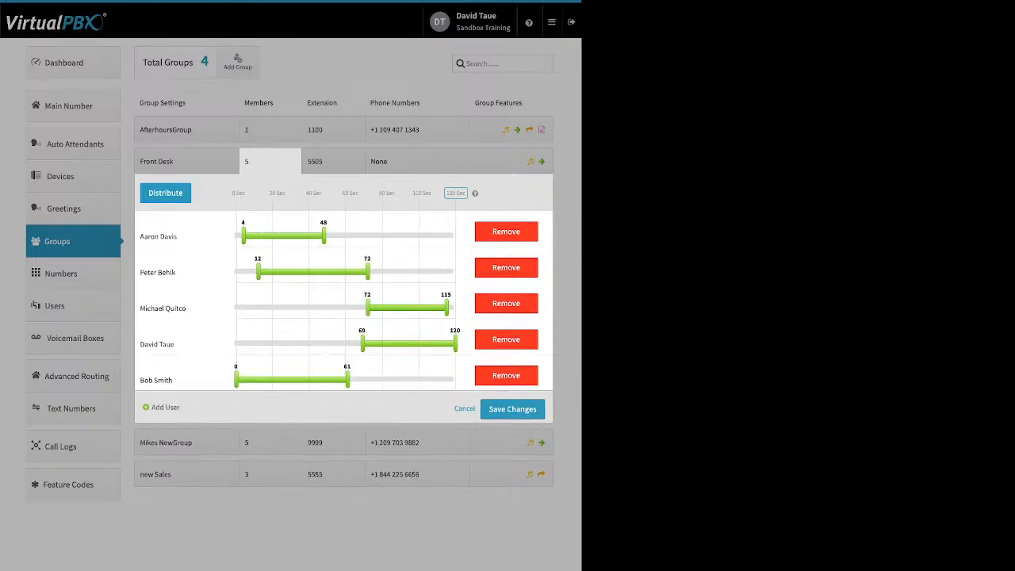
drag(156, 344, 156, 236)
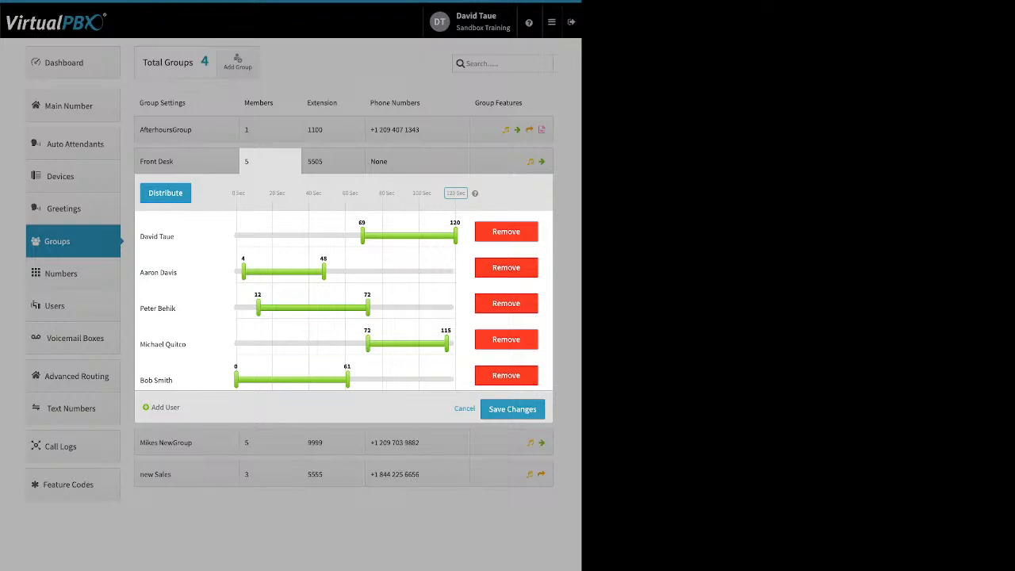
click(165, 192)
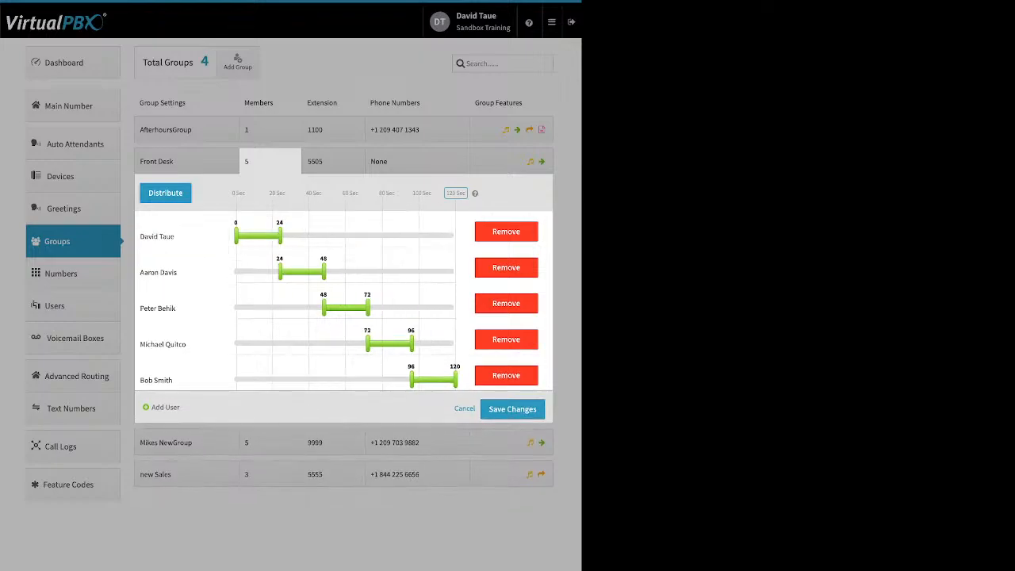
Extend the ring windows of all five Front Desk members to 0–120 seconds so they ring simultaneously.
drag(279, 236, 455, 236)
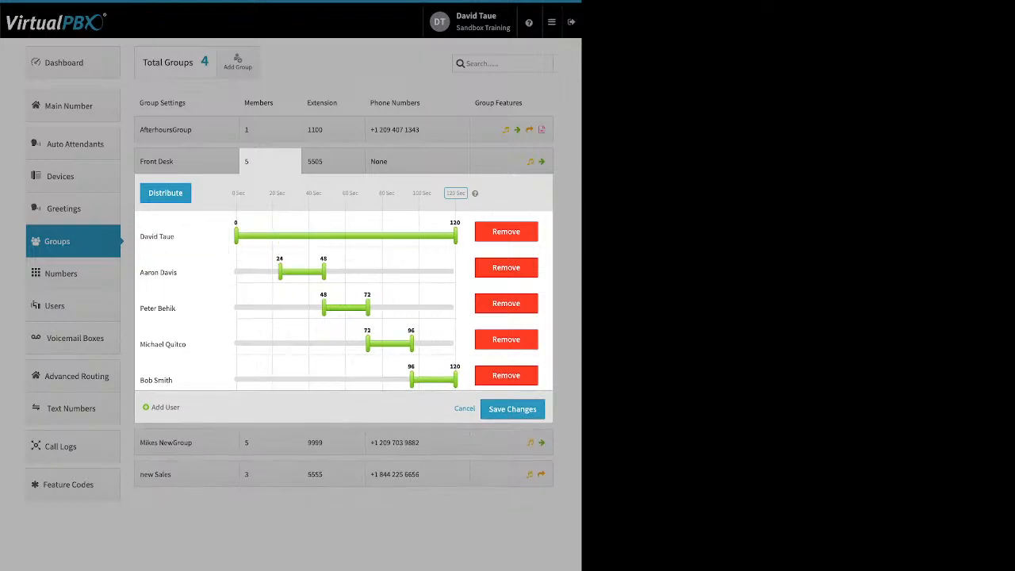
drag(280, 271, 236, 272)
drag(324, 271, 455, 272)
drag(324, 307, 236, 307)
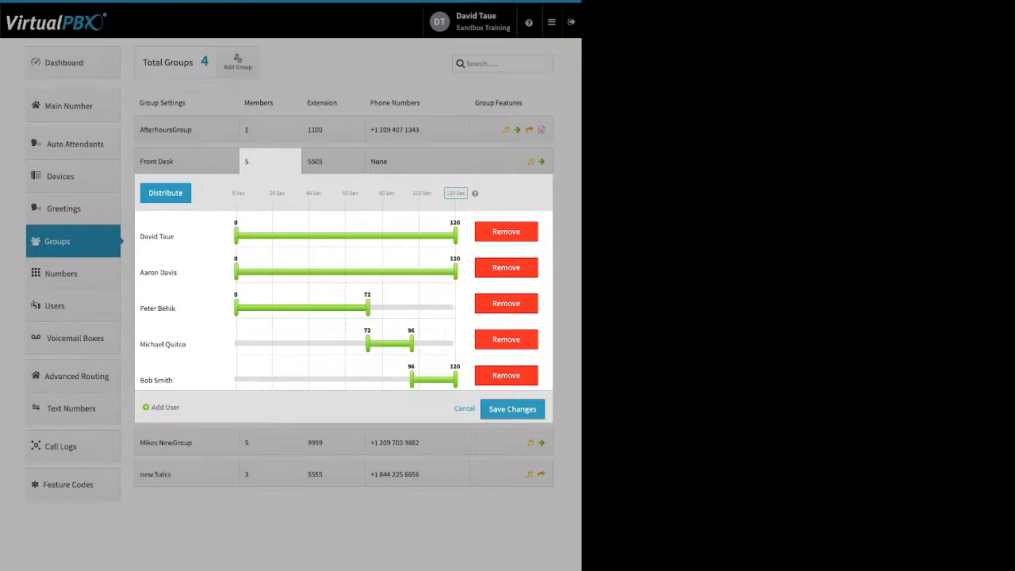
drag(367, 307, 455, 307)
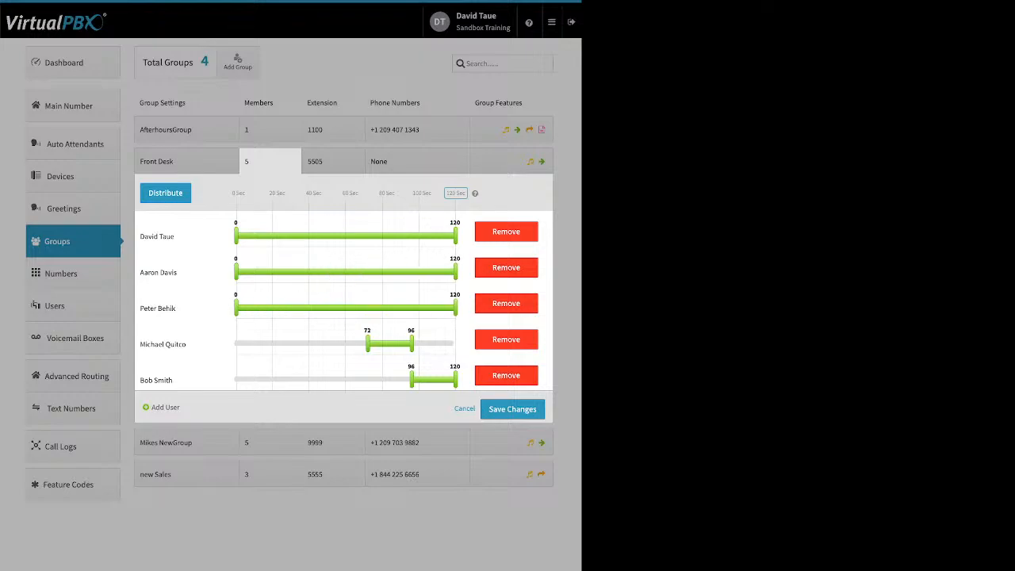
drag(367, 343, 236, 343)
drag(412, 342, 456, 343)
drag(411, 379, 235, 379)
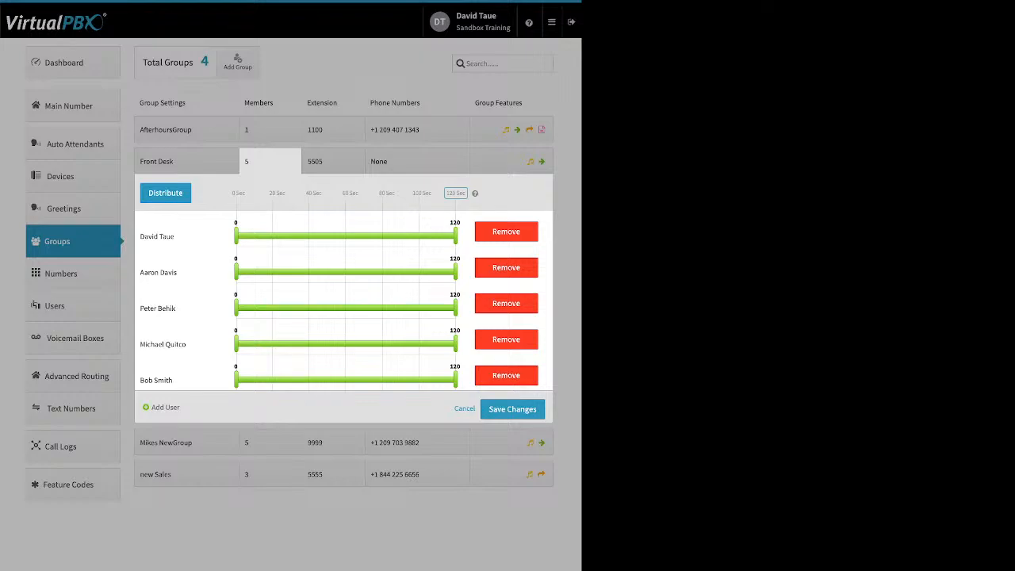
Distribute the ring time evenly again and start the second and third members' ring windows at 0 seconds.
click(166, 193)
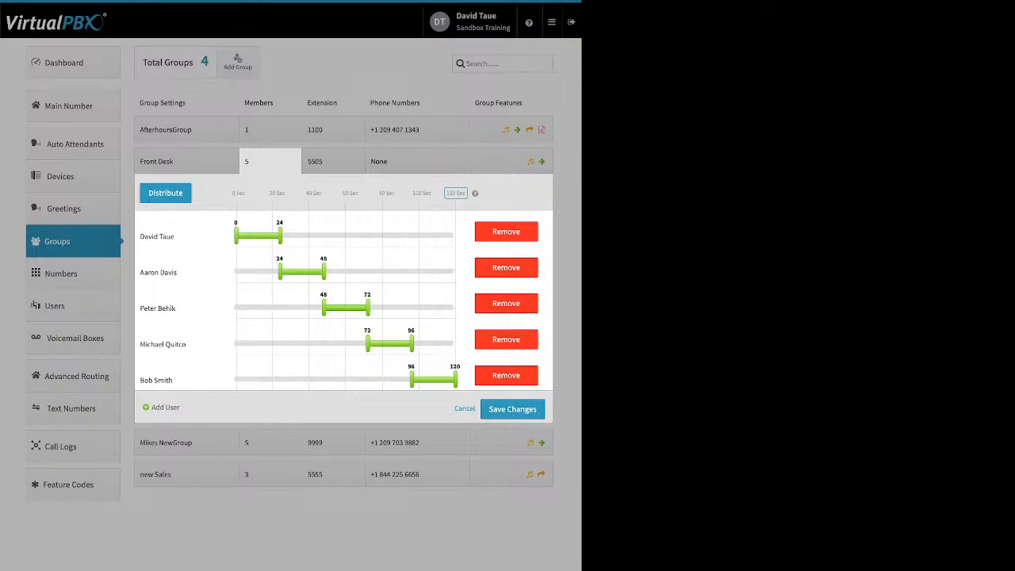
drag(280, 271, 236, 271)
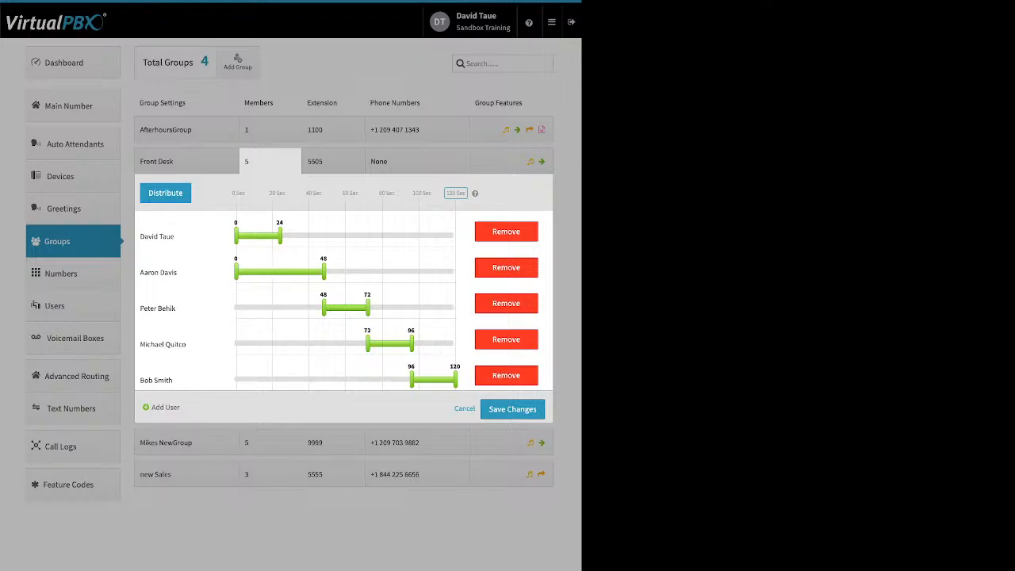
drag(323, 308, 236, 307)
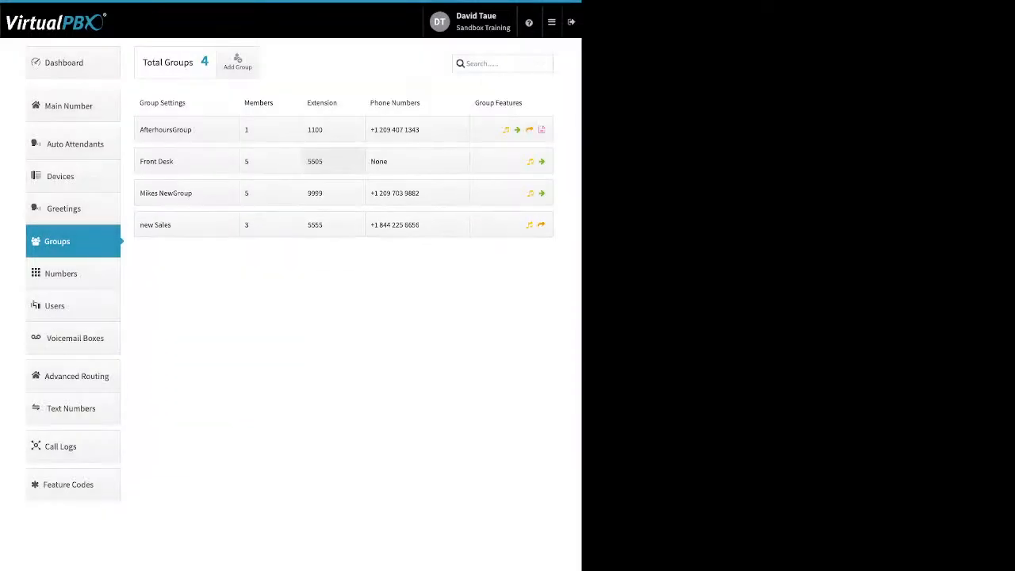
Review the Front Desk group's extension options and AfterhoursGroup's phone number options, closing the latter without saving.
click(333, 161)
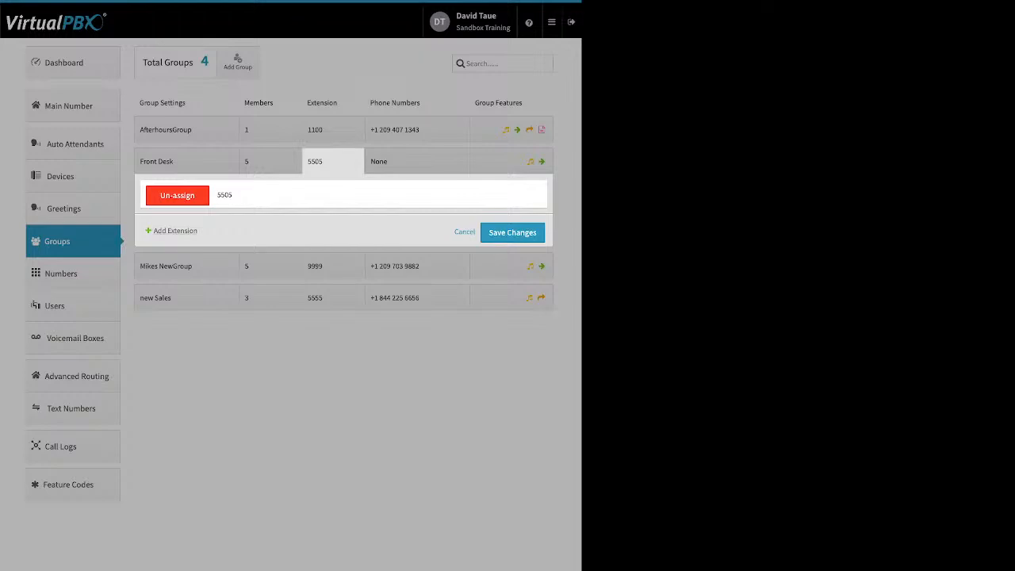
double_click(183, 230)
click(416, 161)
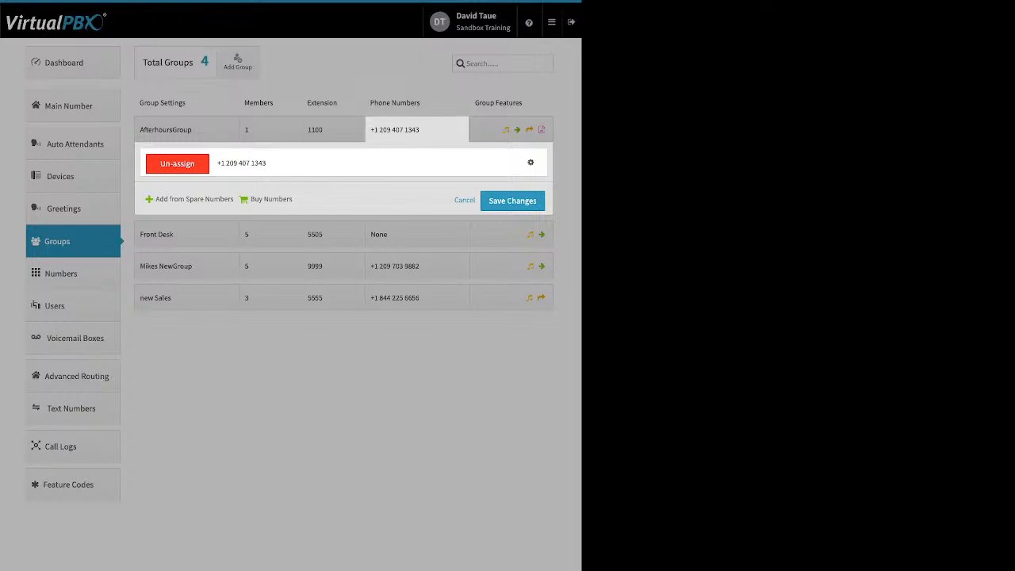
click(465, 200)
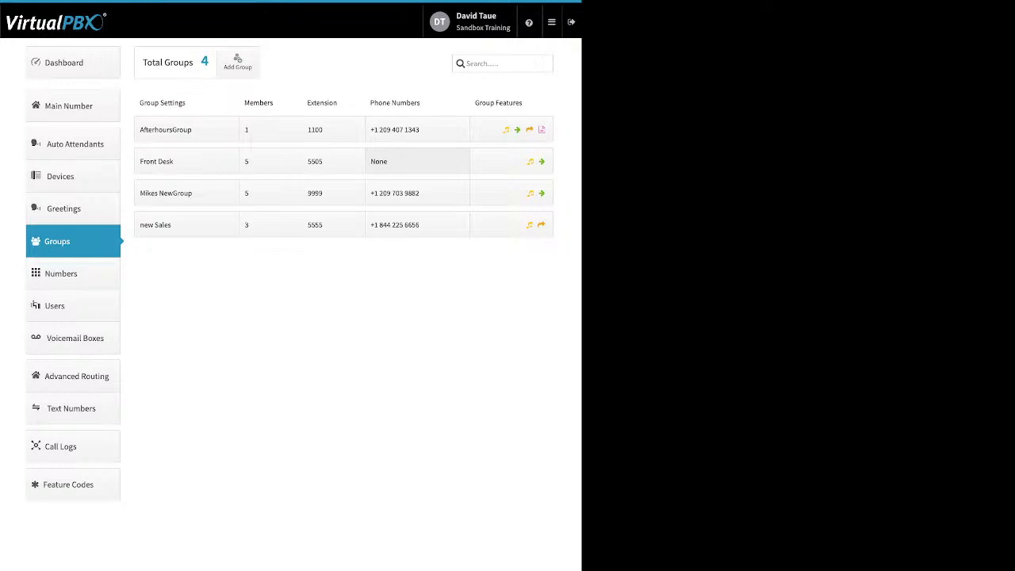
Open AfterhoursGroup's features, review the Ringback media and upload settings, and close them without saving.
click(512, 130)
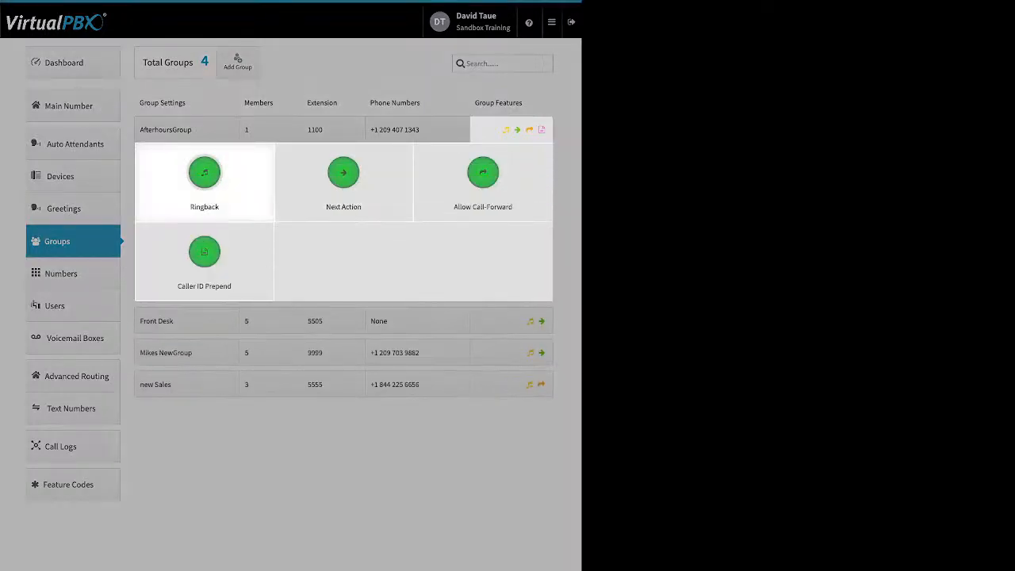
click(204, 172)
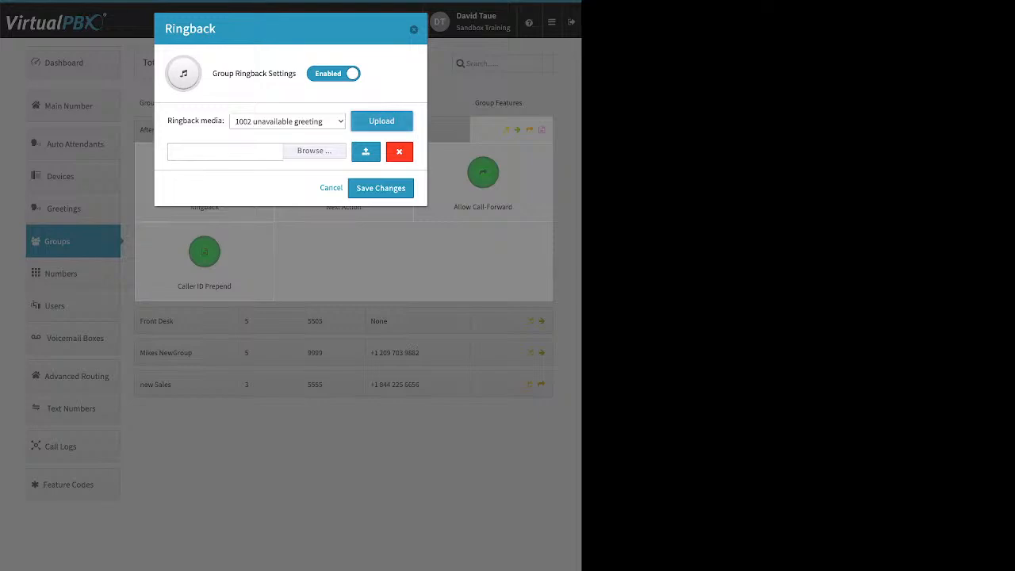
key(Escape)
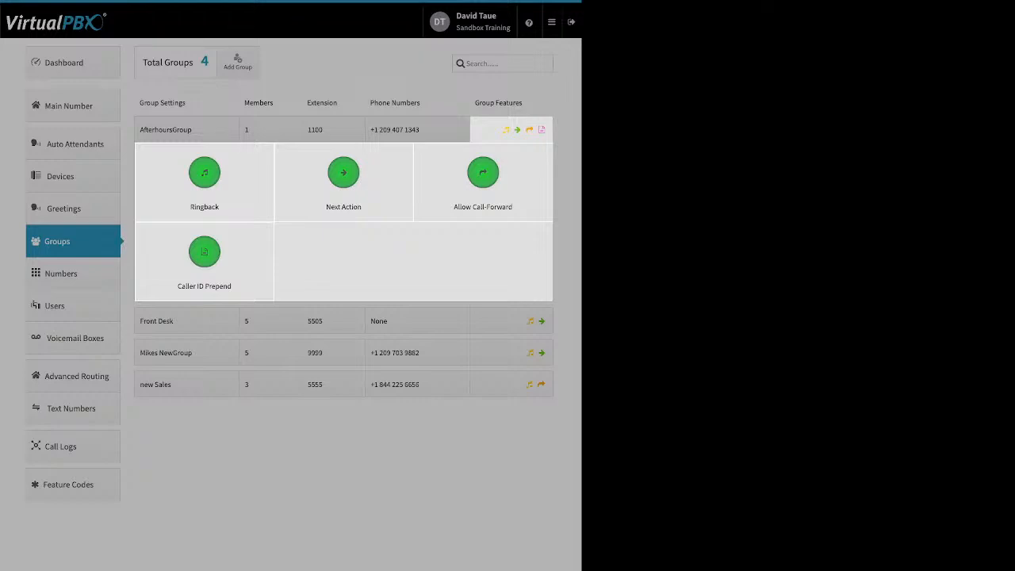
Review AfterhoursGroup's Next Action setting and the forwarding destinations for unanswered calls, and close it without saving.
click(334, 127)
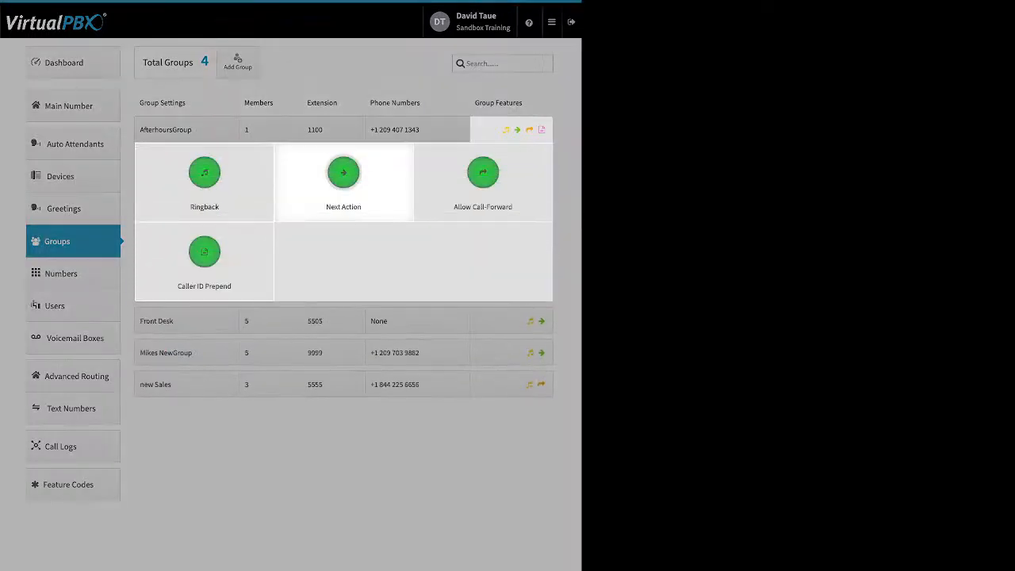
click(343, 176)
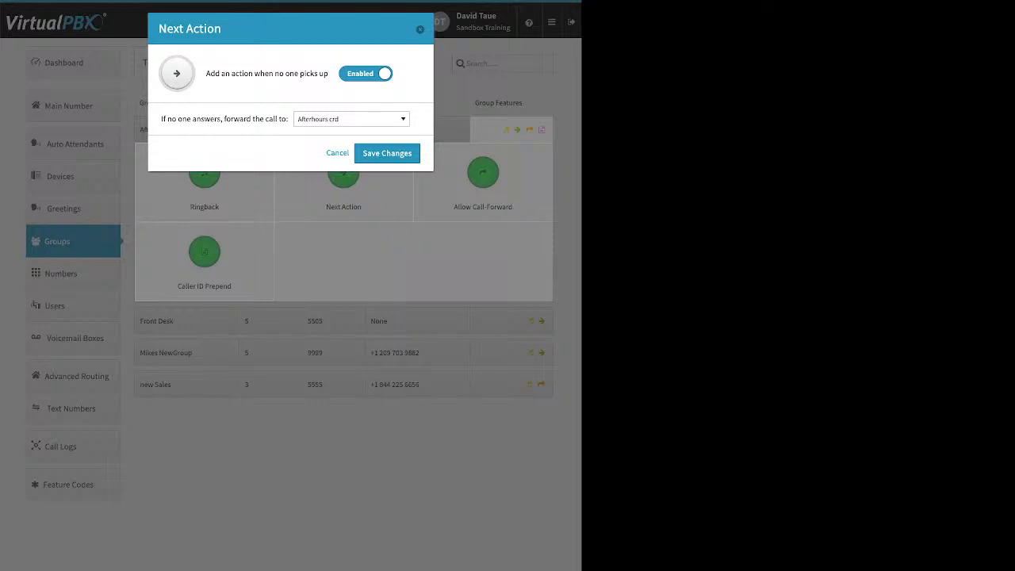
drag(161, 119, 275, 119)
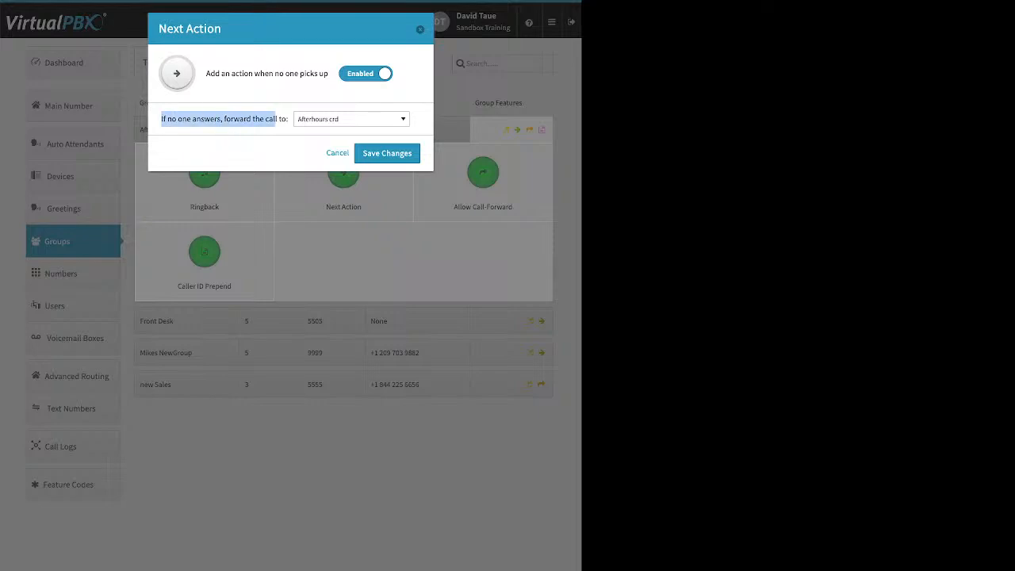
click(351, 119)
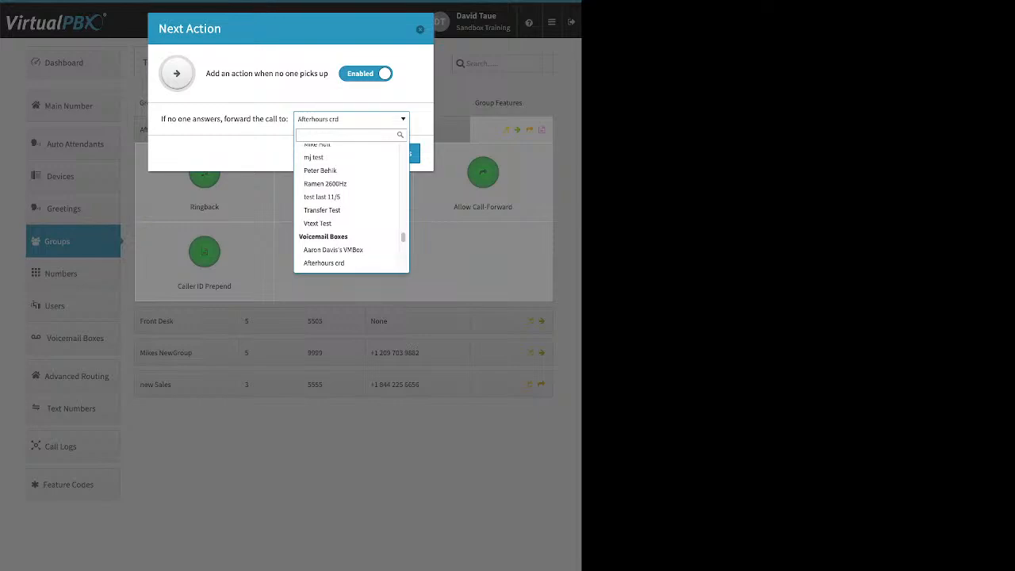
click(420, 29)
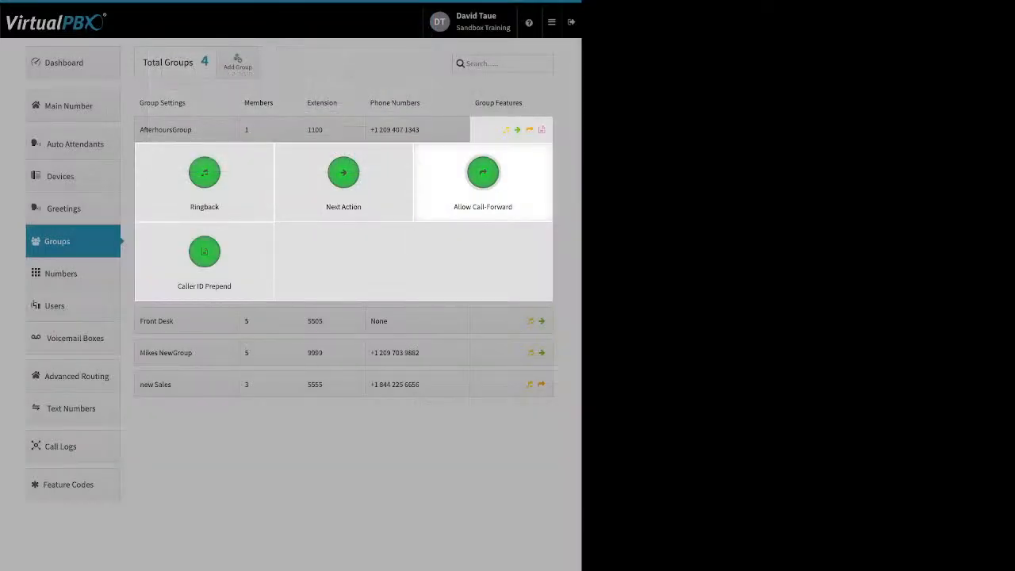
Review AfterhoursGroup's Allow Call-Forward and Caller ID Prepend settings, including the name and number prefixes, and close the features without saving.
click(483, 175)
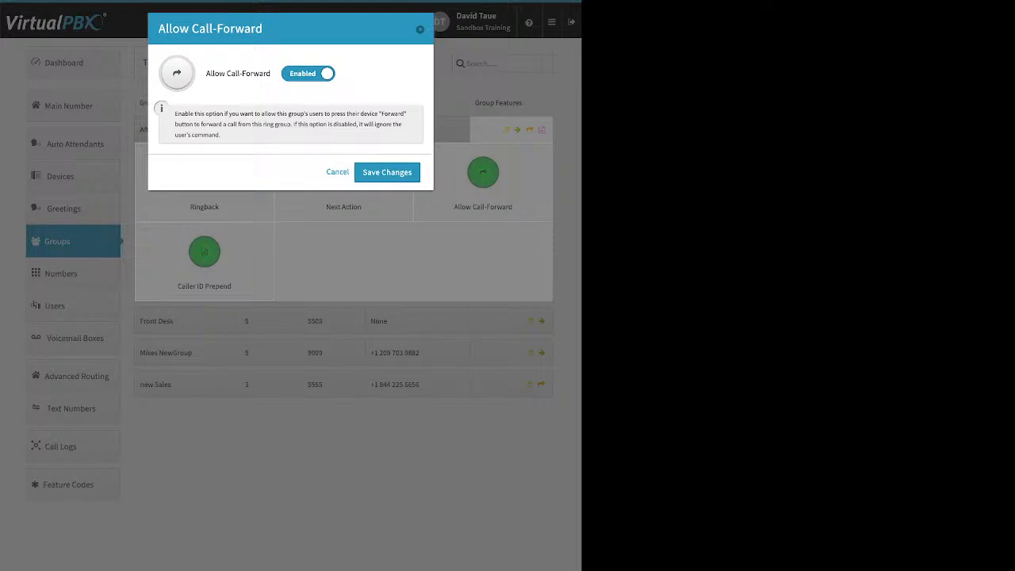
click(338, 172)
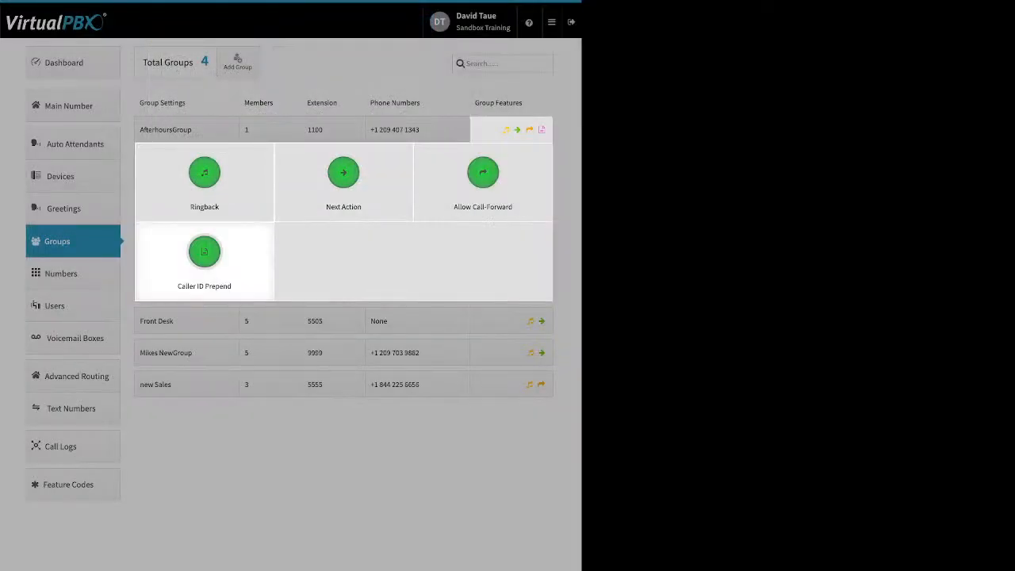
click(204, 252)
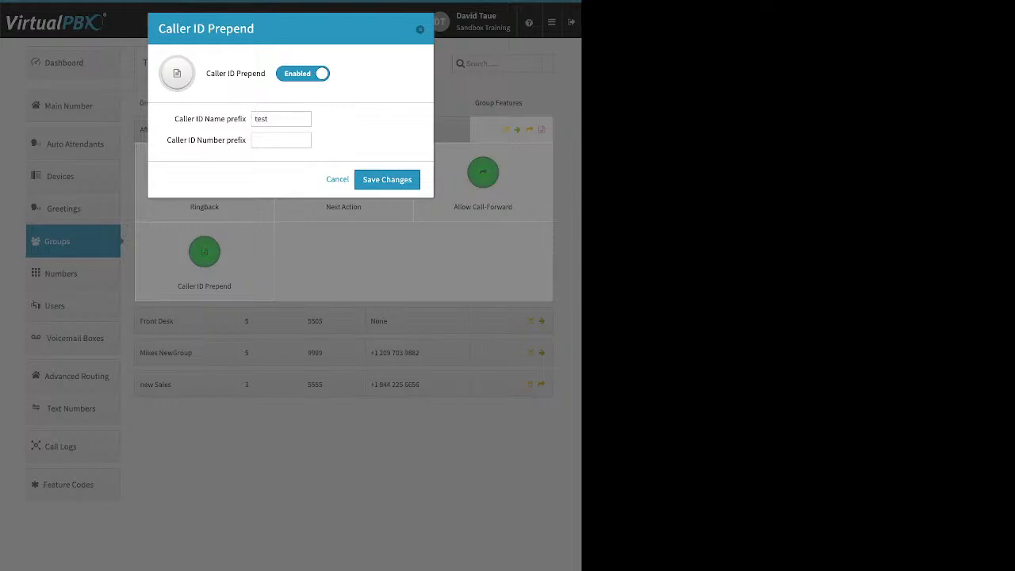
drag(175, 119, 246, 119)
drag(167, 140, 246, 140)
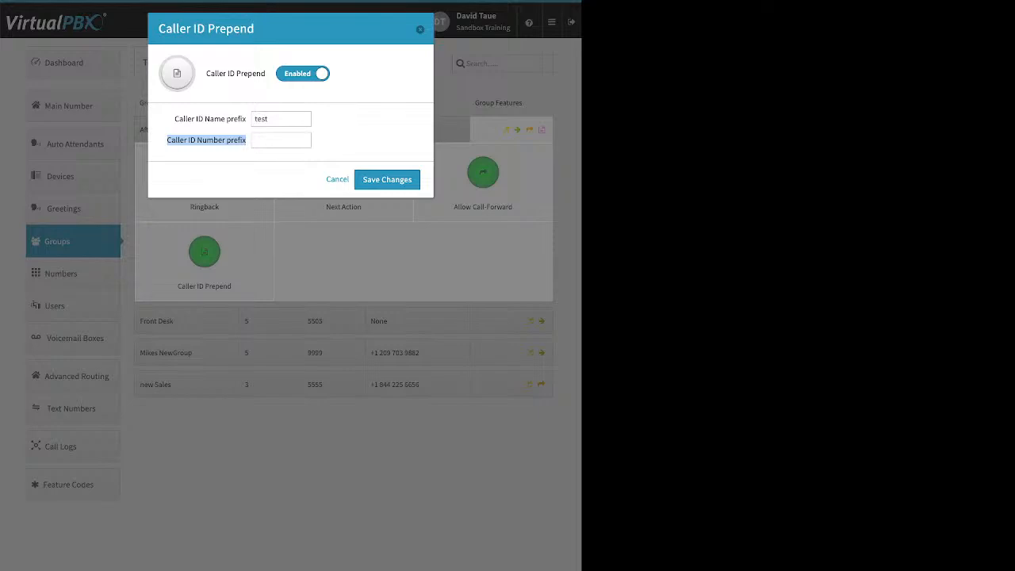
click(337, 179)
click(254, 444)
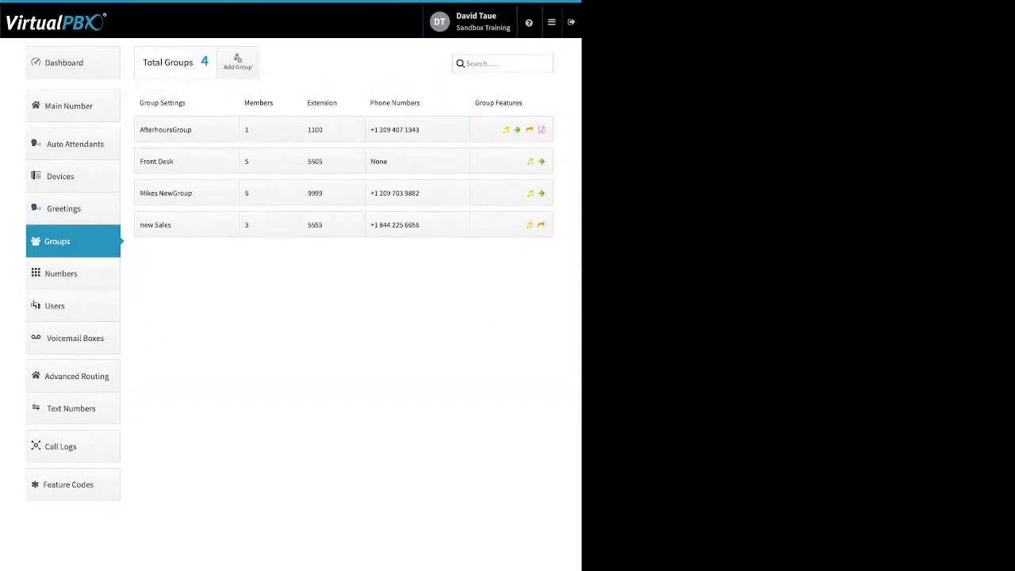
Go to Numbers, check the feature options of a number in use, and show the Spare Numbers list.
click(61, 274)
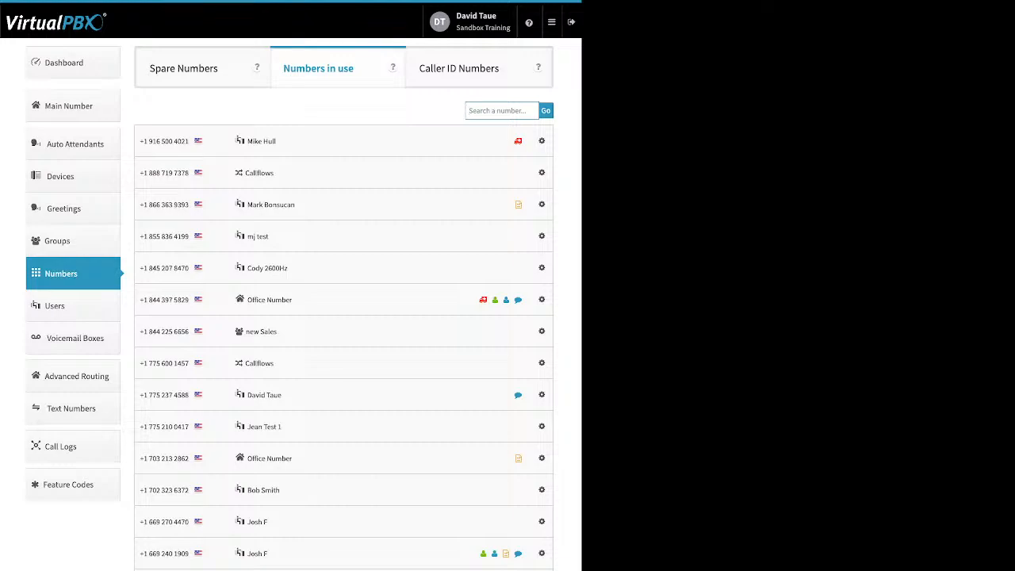
click(542, 236)
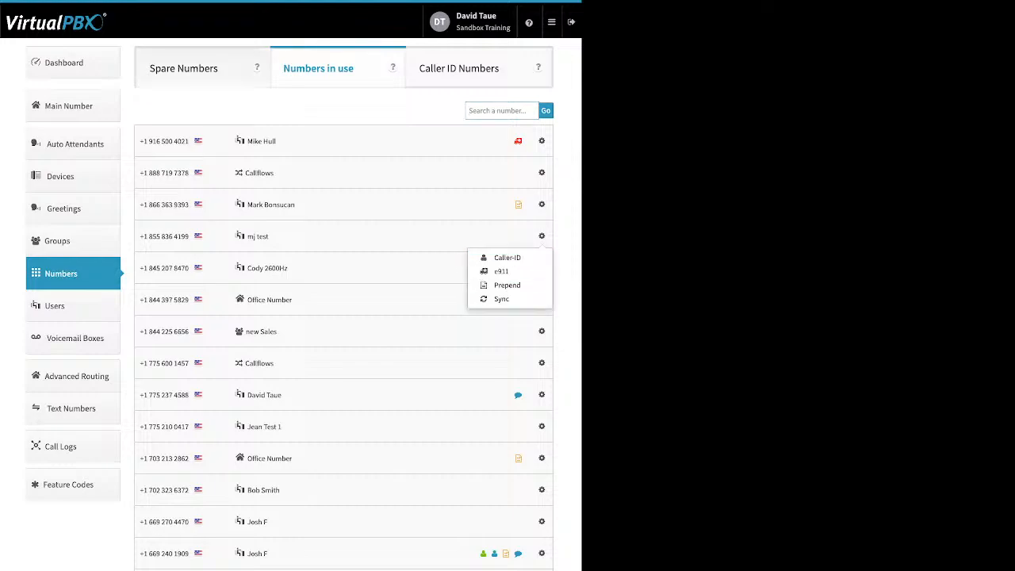
click(184, 68)
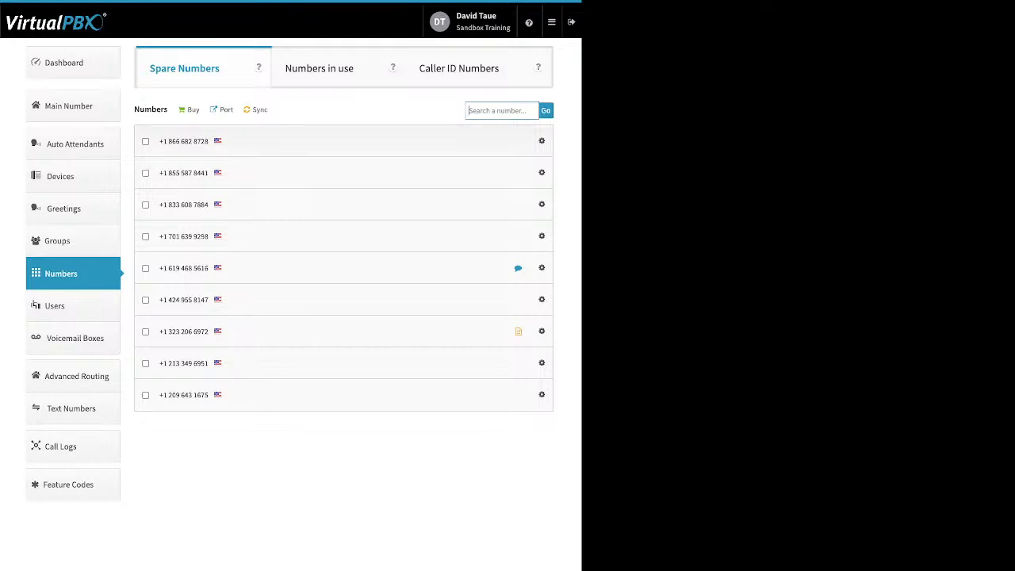
Delete the three spare numbers with area codes 866, 833 and 424, and return to the numbers inventory.
click(145, 141)
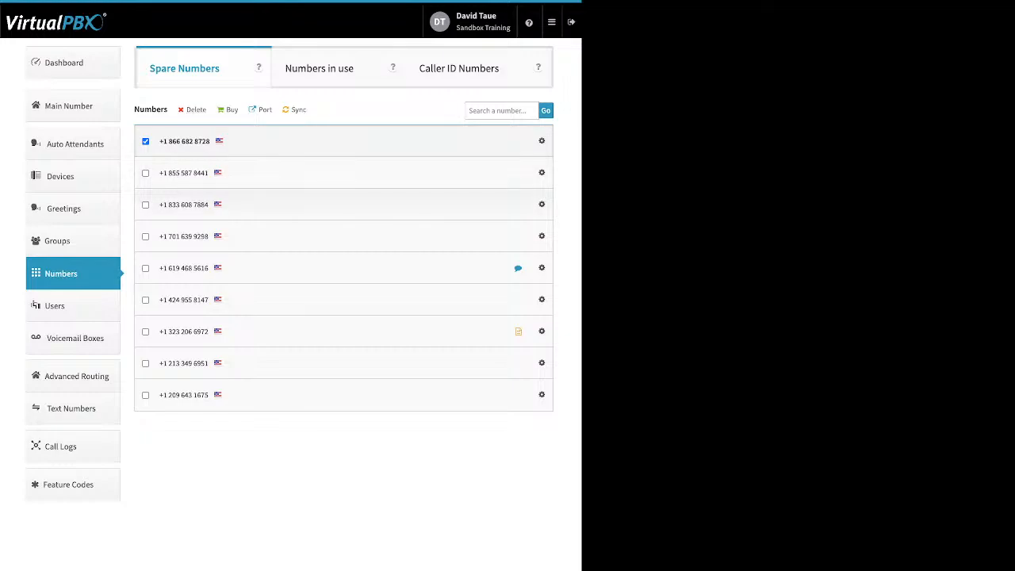
click(145, 205)
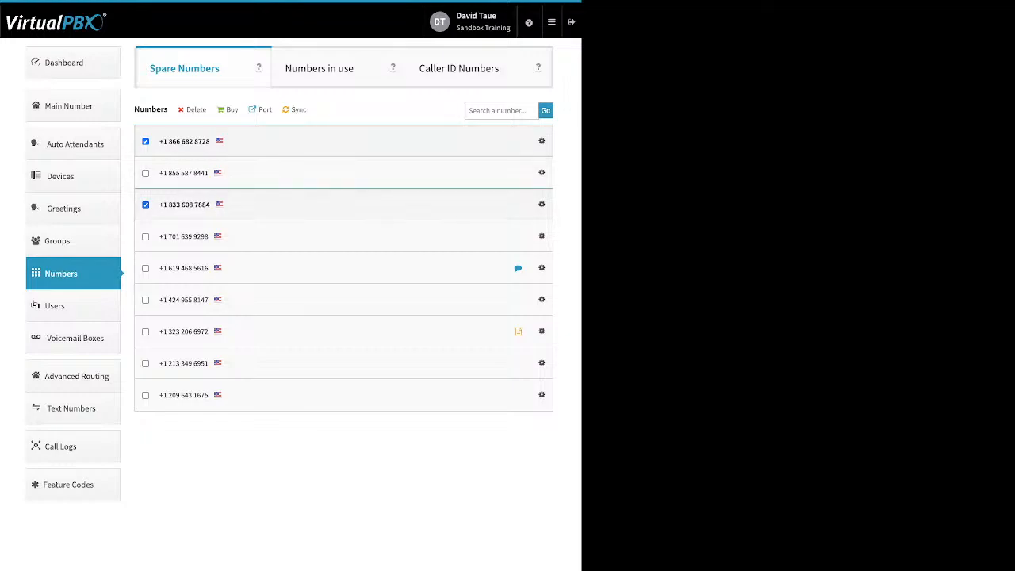
click(145, 300)
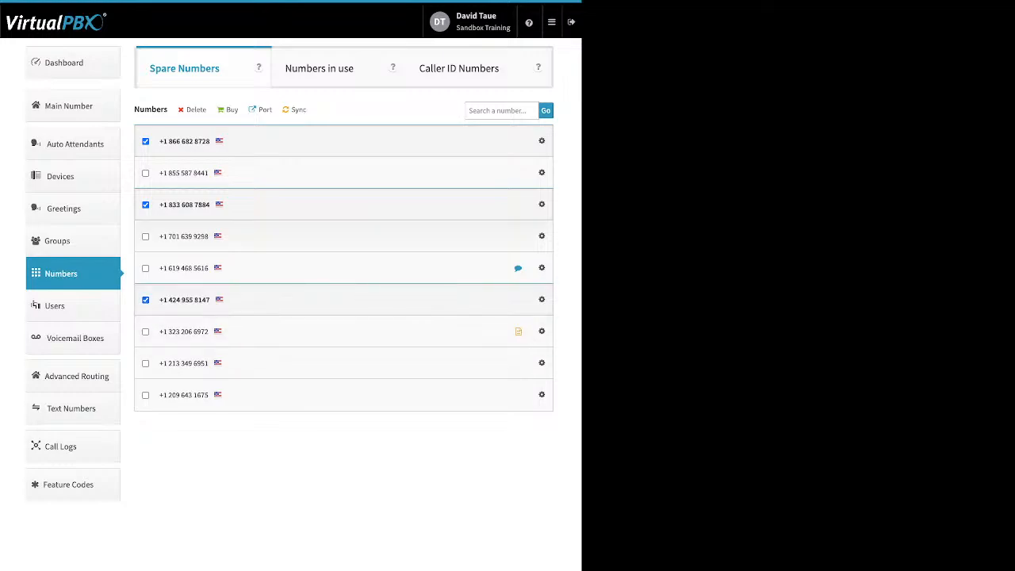
click(196, 109)
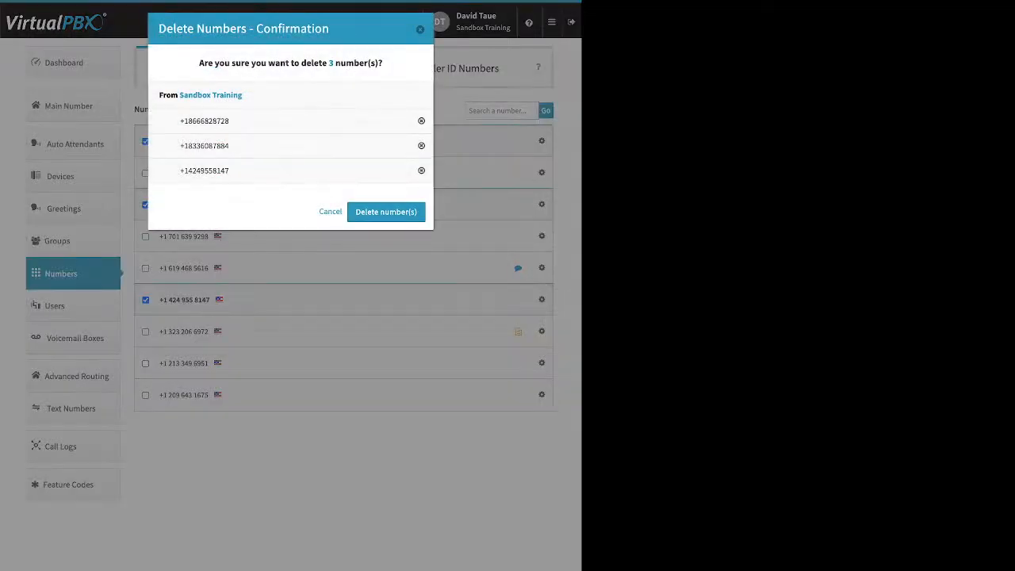
click(387, 212)
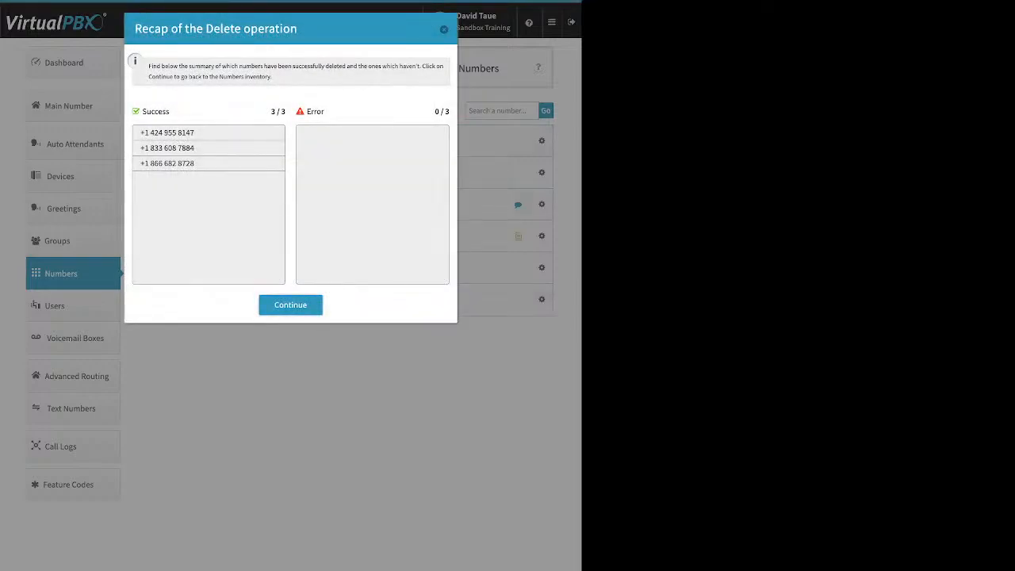
click(290, 304)
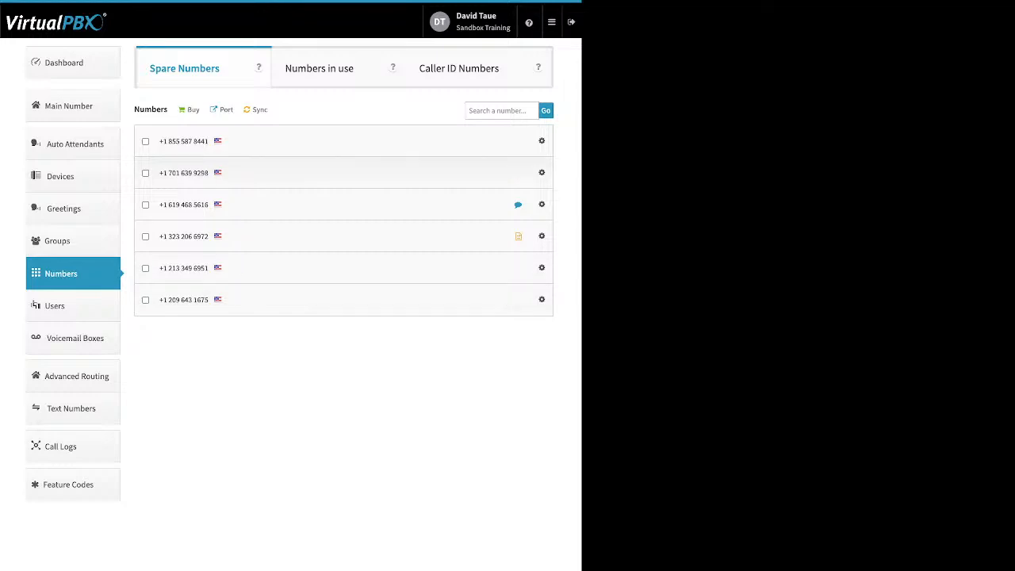
Check which types of numbers can be bought, without choosing one.
click(193, 109)
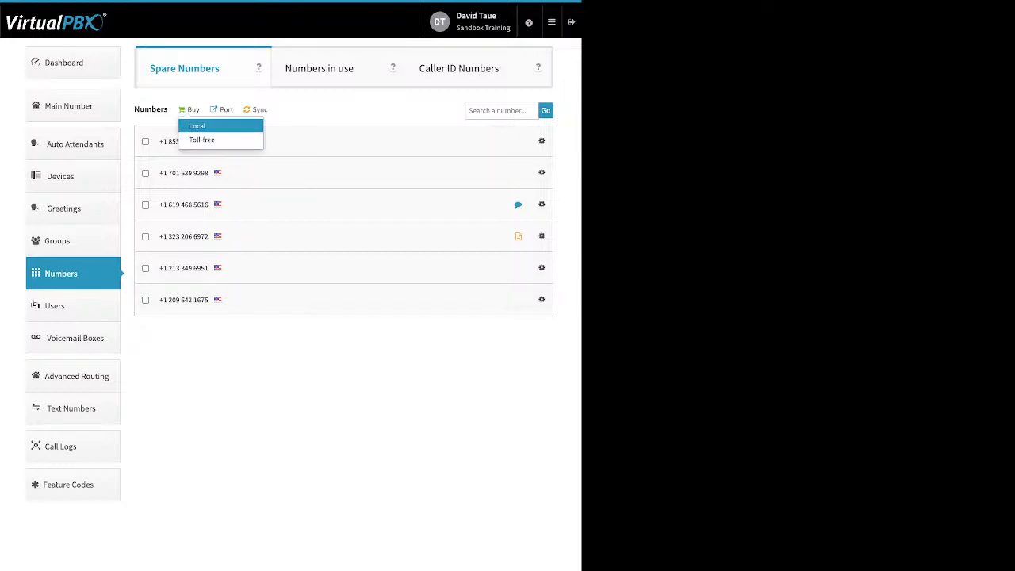
click(345, 349)
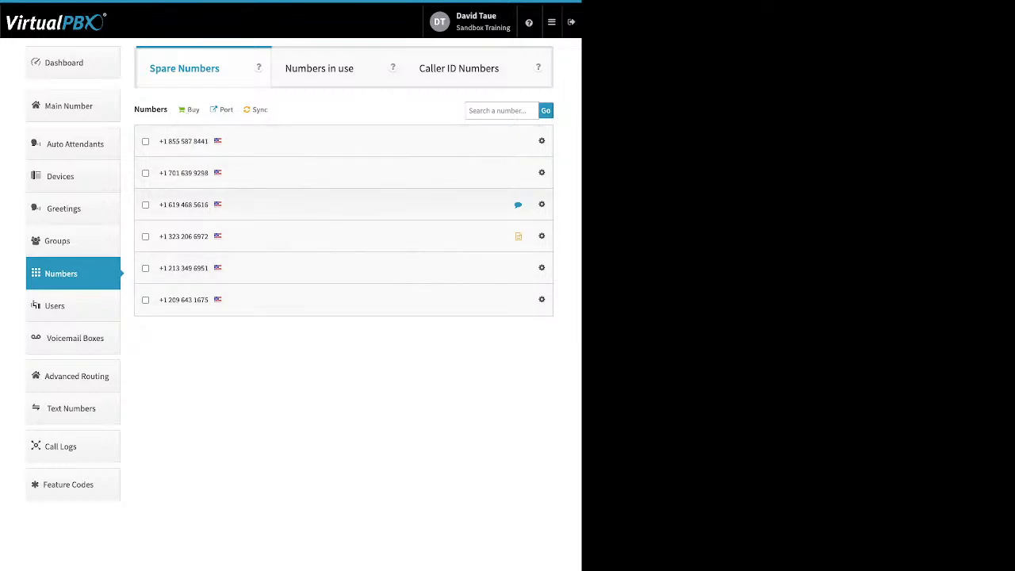
Start a new port request named test for U.S. Local Numbers, continue to the ownership verification, and close it without uploading a bill.
click(223, 110)
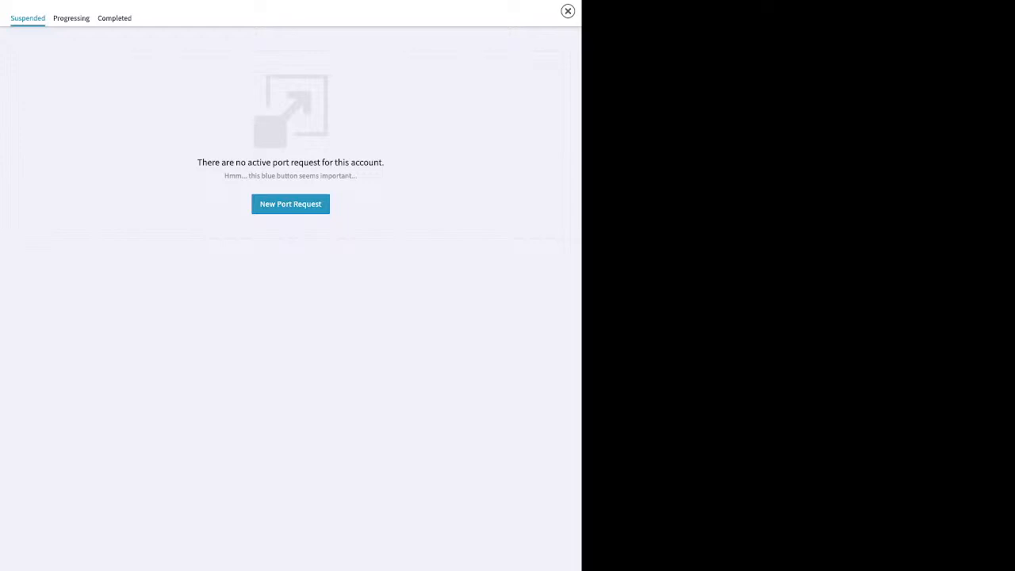
click(290, 204)
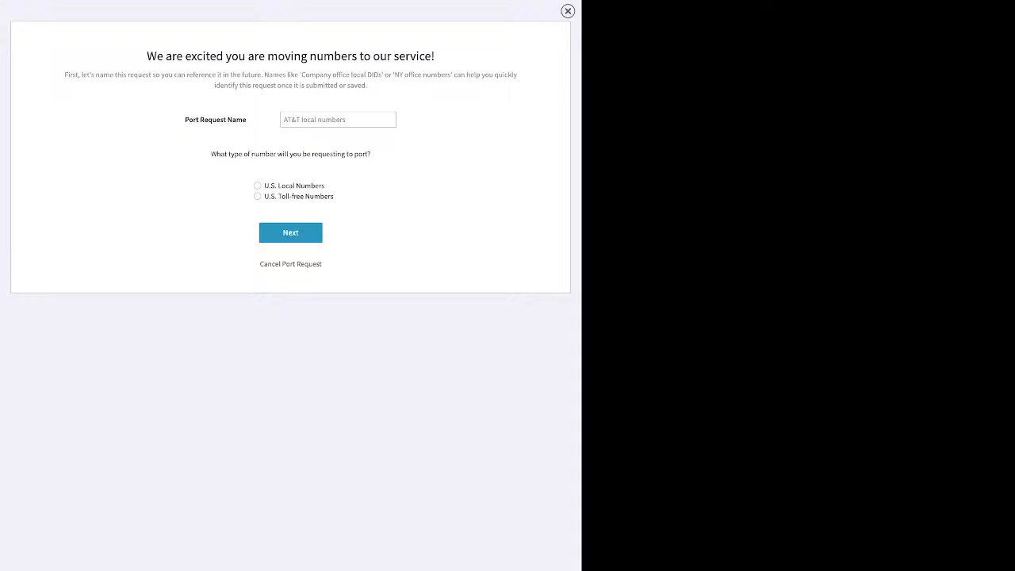
click(338, 120)
text(test)
click(258, 186)
click(290, 233)
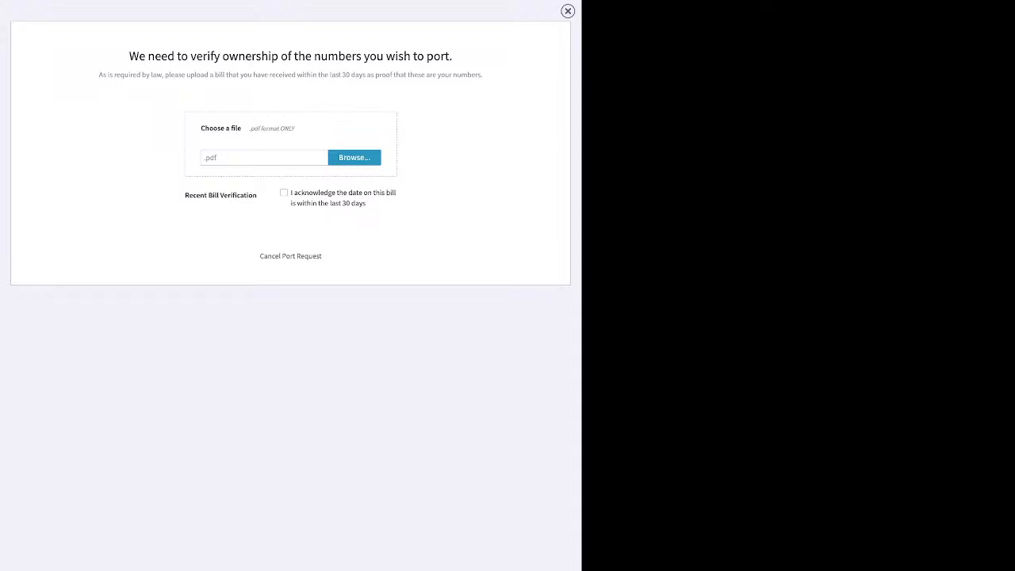
click(567, 11)
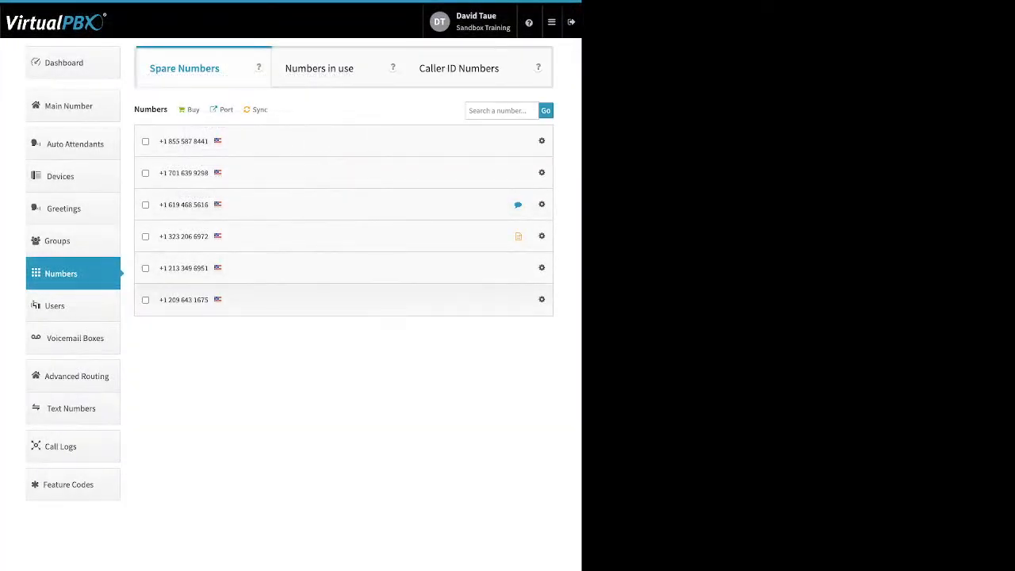
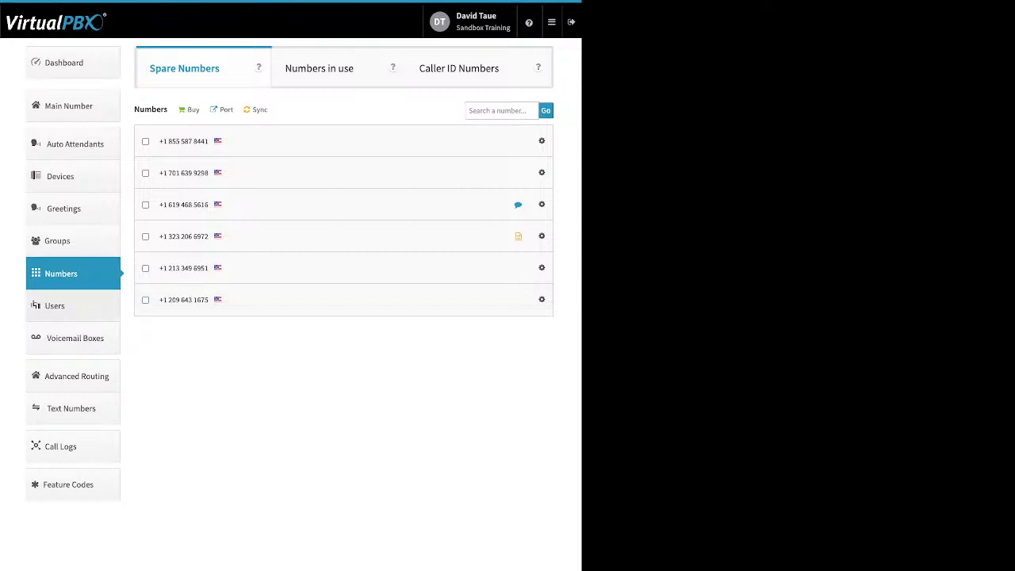
Go to Users, open the form for adding a user, and check its login email and password fields.
click(73, 306)
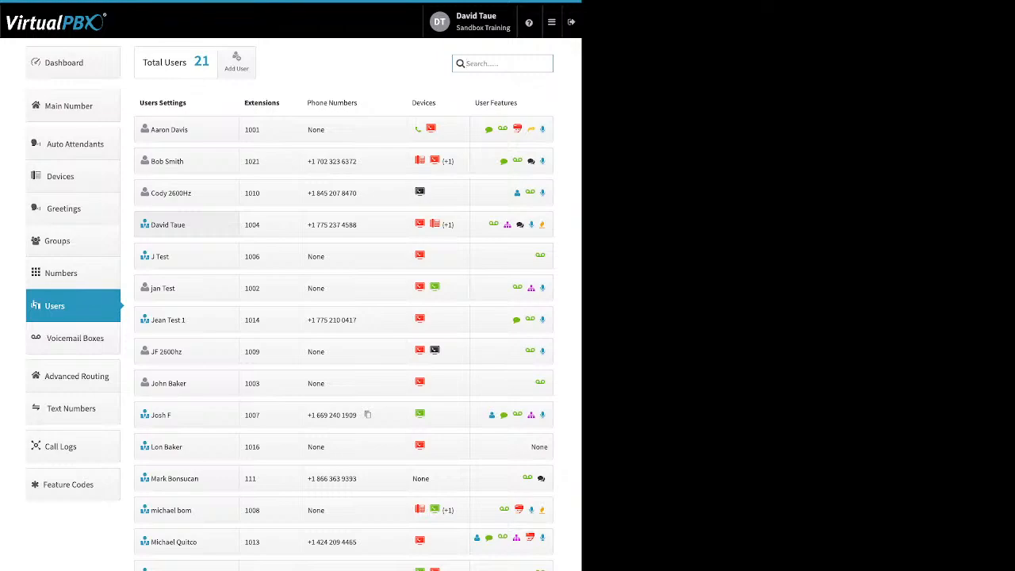
click(236, 61)
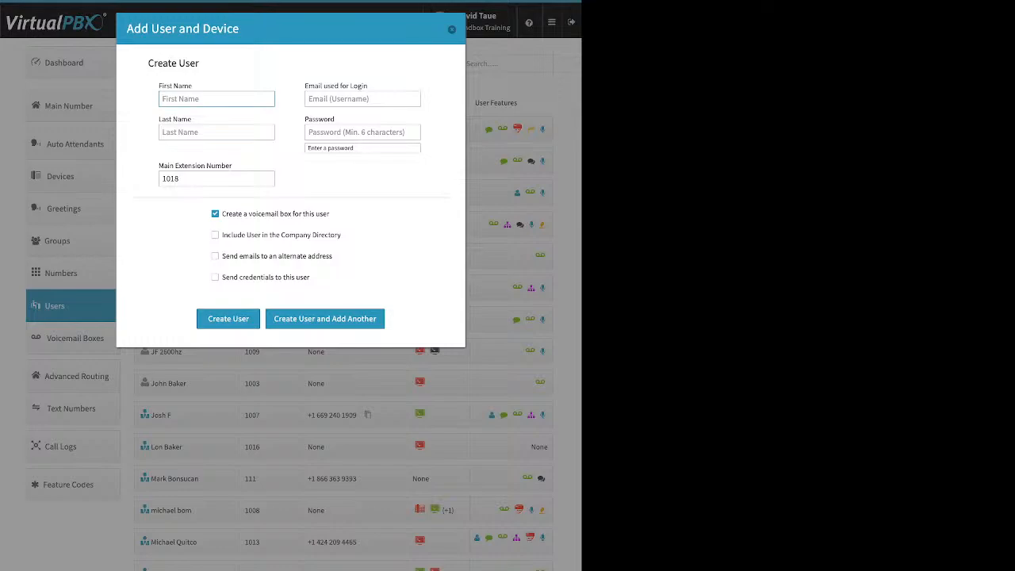
drag(368, 85, 306, 86)
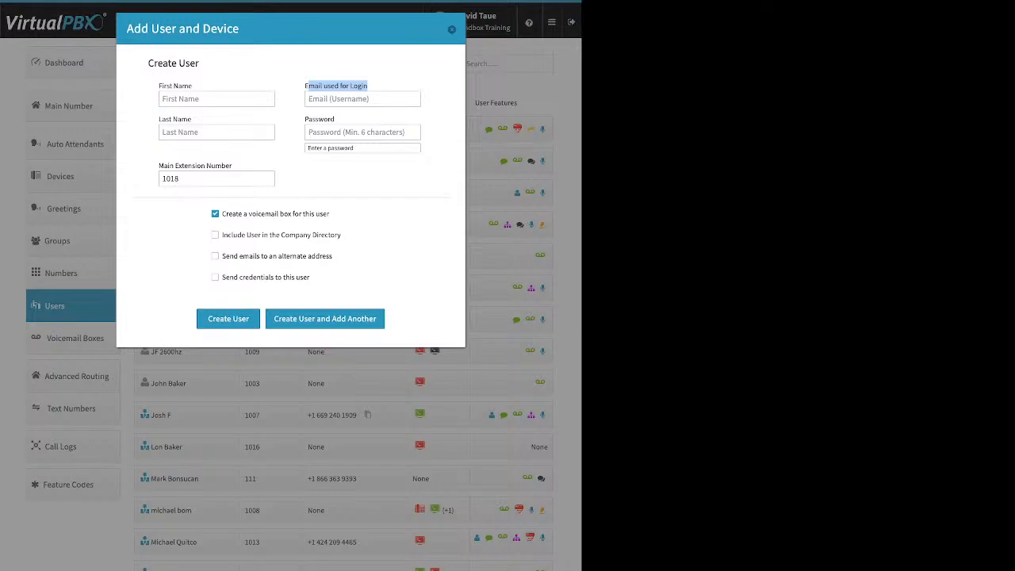
click(363, 132)
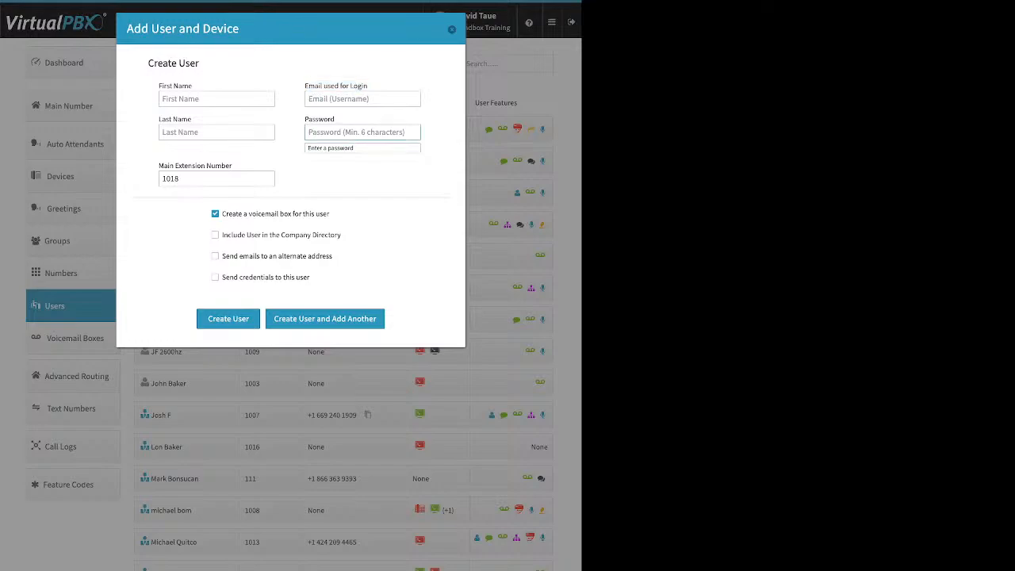
Set the new user's main extension number to 5674 and include the user in the Company Directory.
click(169, 178)
double_click(169, 179)
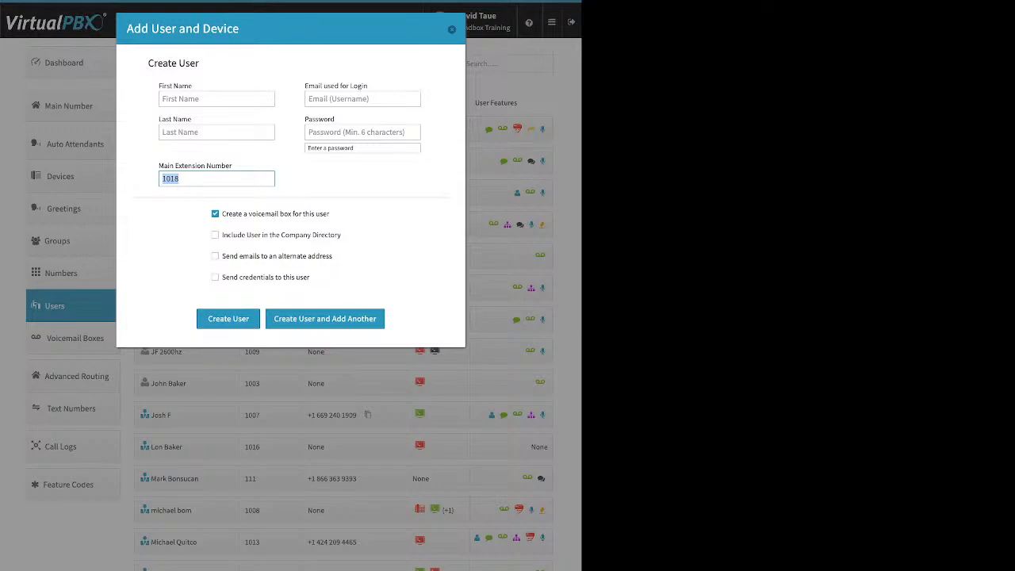
text(5674)
drag(330, 213, 235, 214)
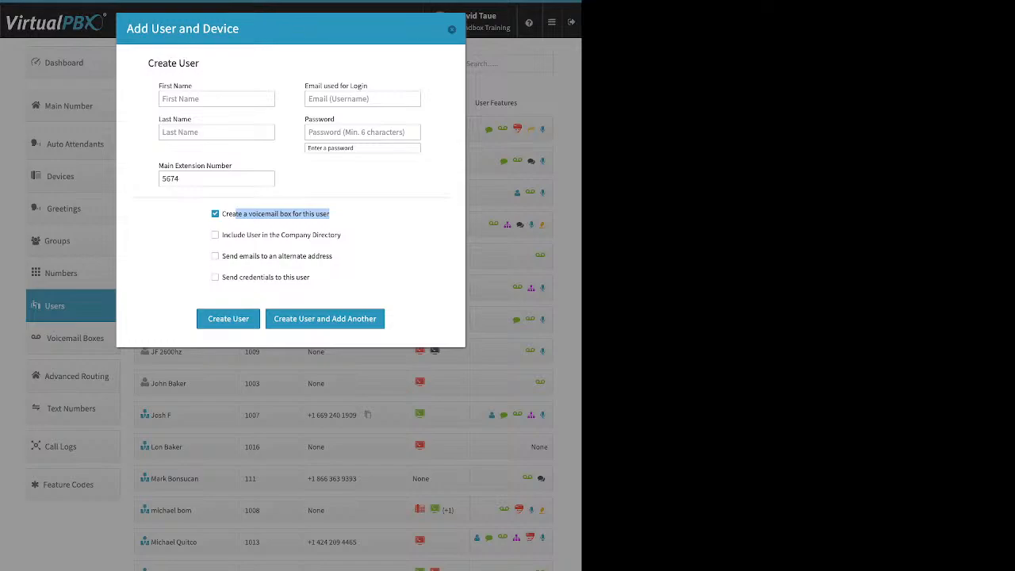
click(215, 235)
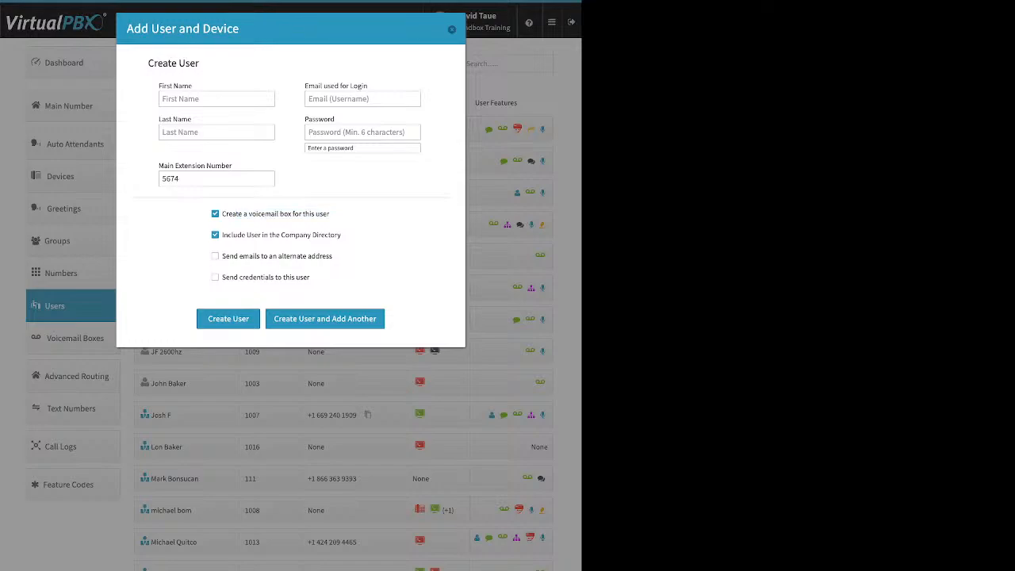
drag(222, 235, 341, 235)
Enable sending emails to an alternate address, check the notification e-mail field, and disable the option again.
drag(333, 256, 222, 256)
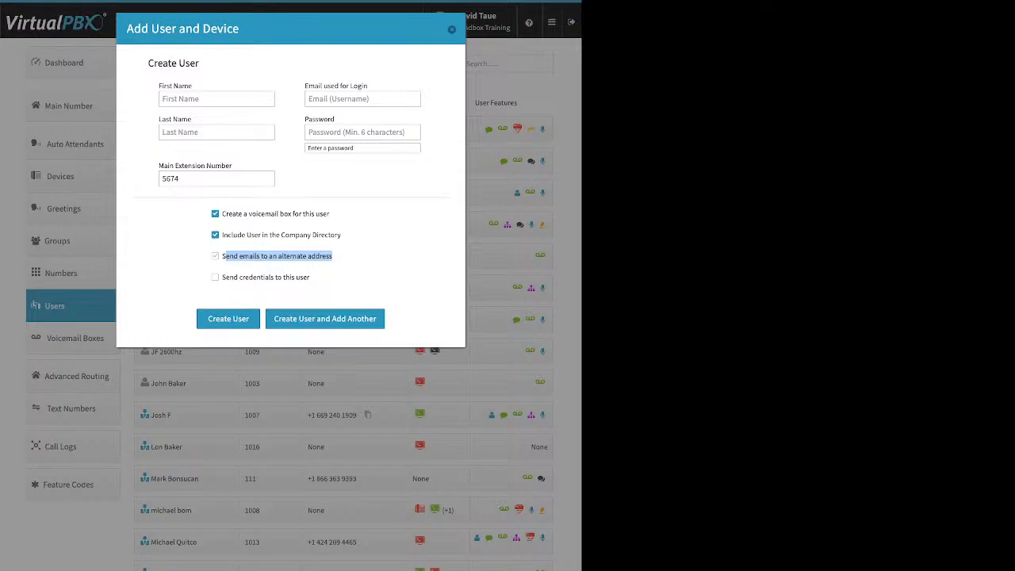
click(288, 280)
drag(333, 256, 250, 256)
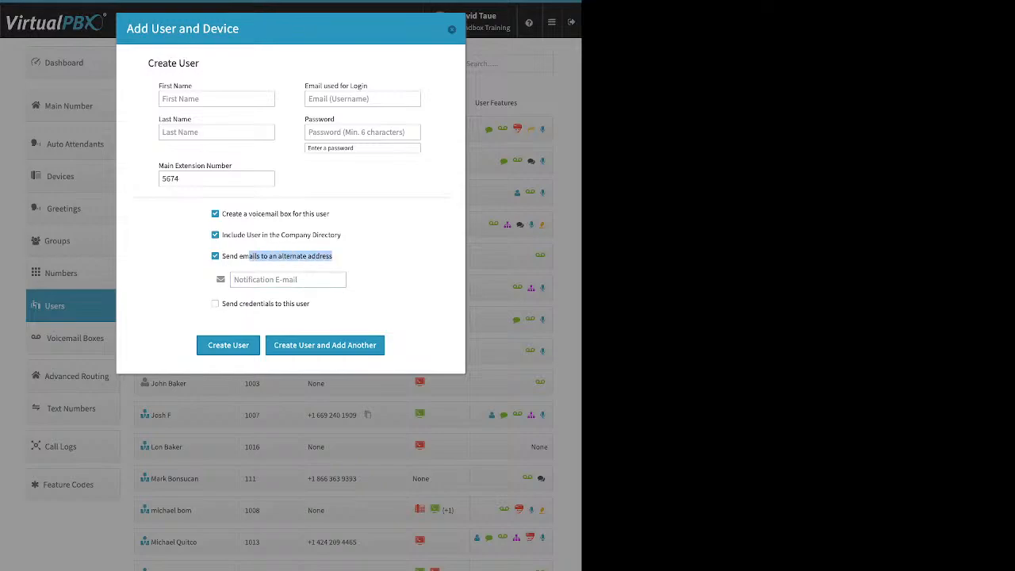
click(288, 280)
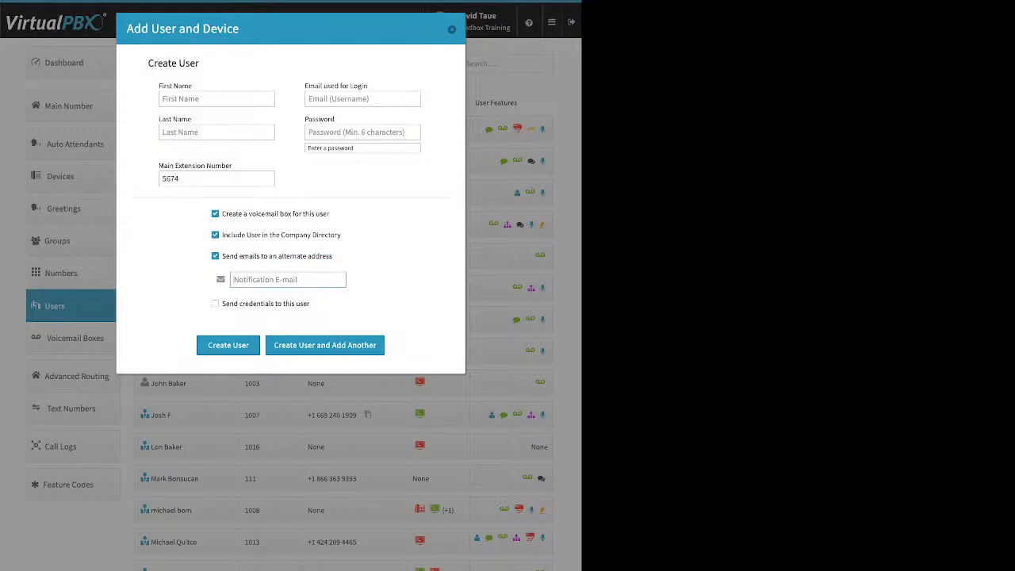
click(215, 256)
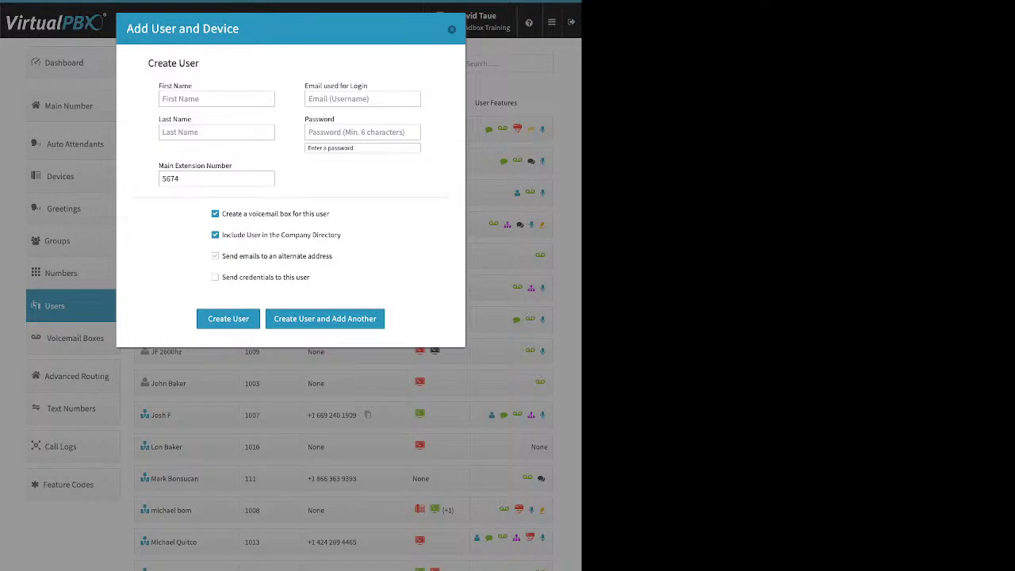
Enable sending credentials to the new user, and close the form without creating the user.
drag(311, 278, 222, 277)
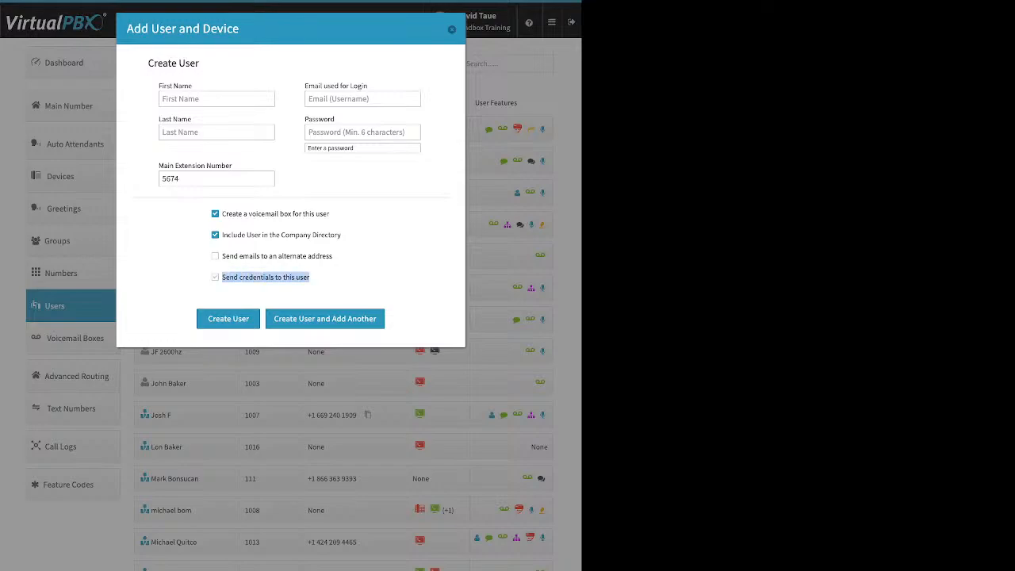
click(215, 278)
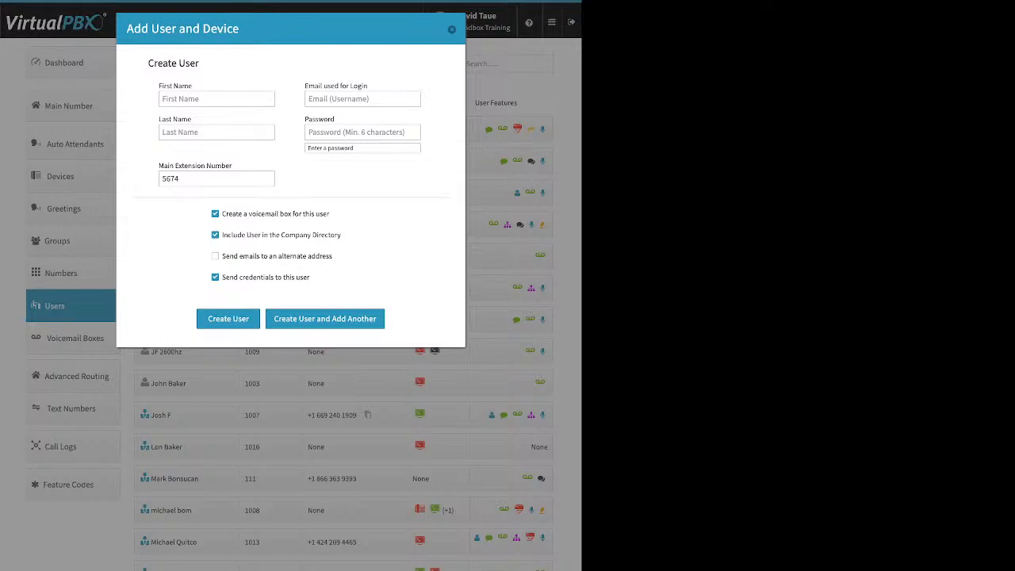
click(452, 29)
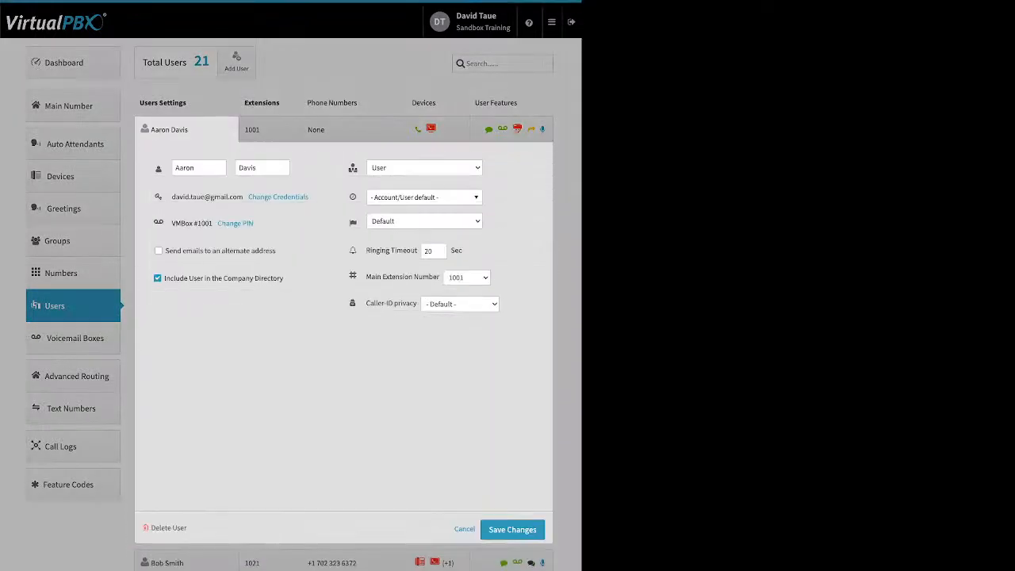
In the settings of the user at extension 1001, check the credentials and voicemail PIN update forms, cancelling both.
drag(310, 196, 257, 197)
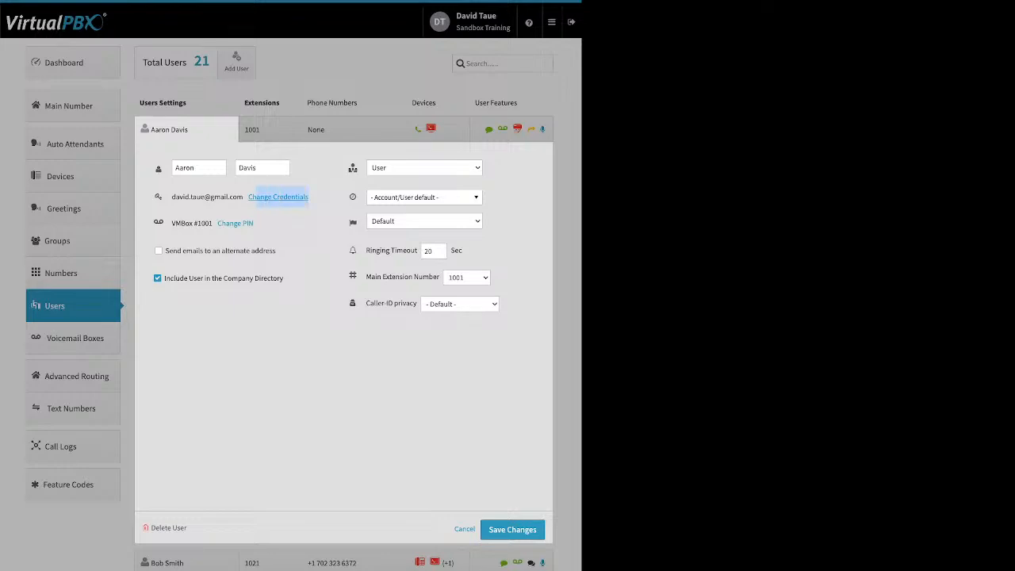
click(278, 196)
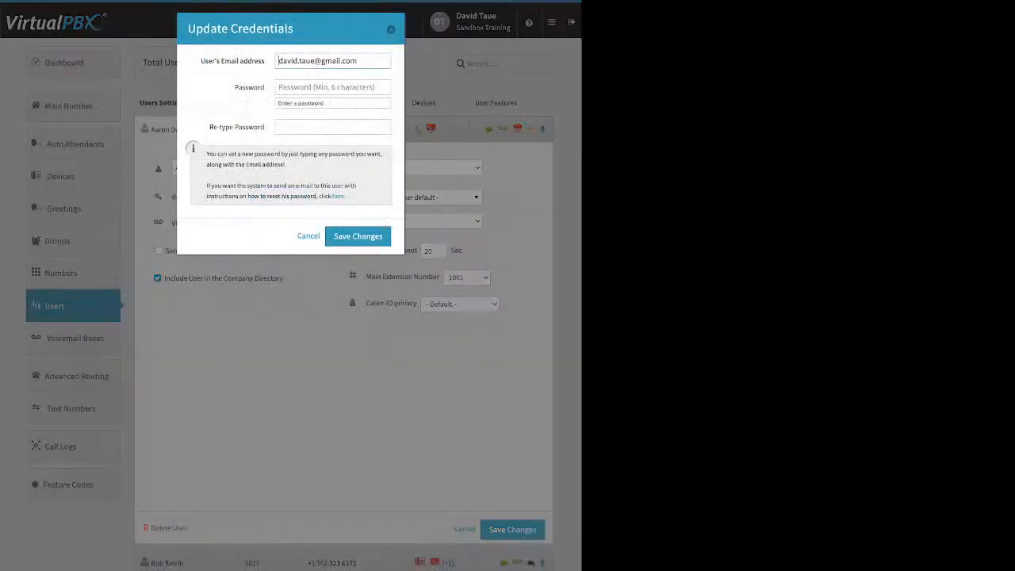
drag(347, 197, 329, 197)
click(330, 197)
click(308, 235)
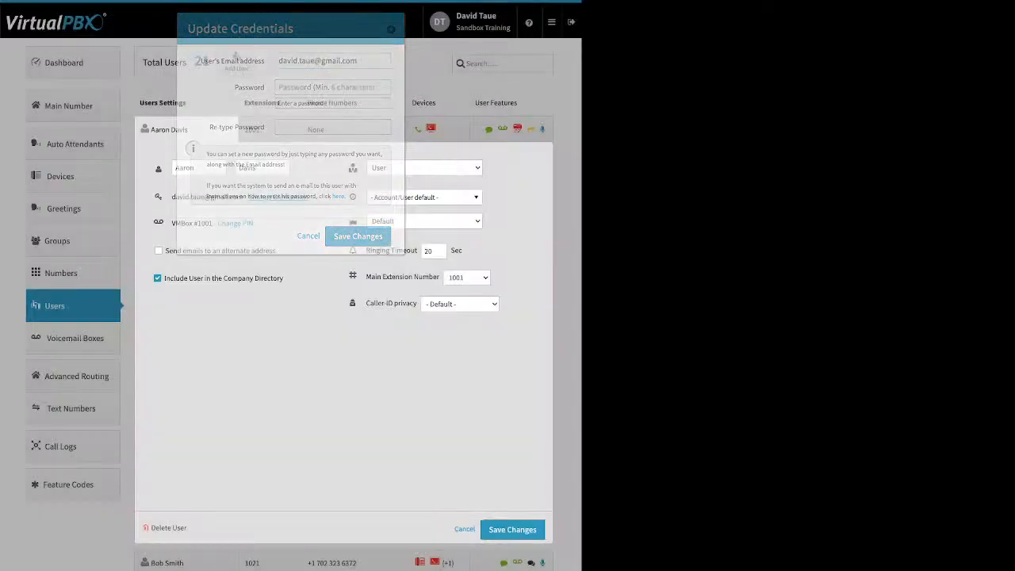
click(235, 223)
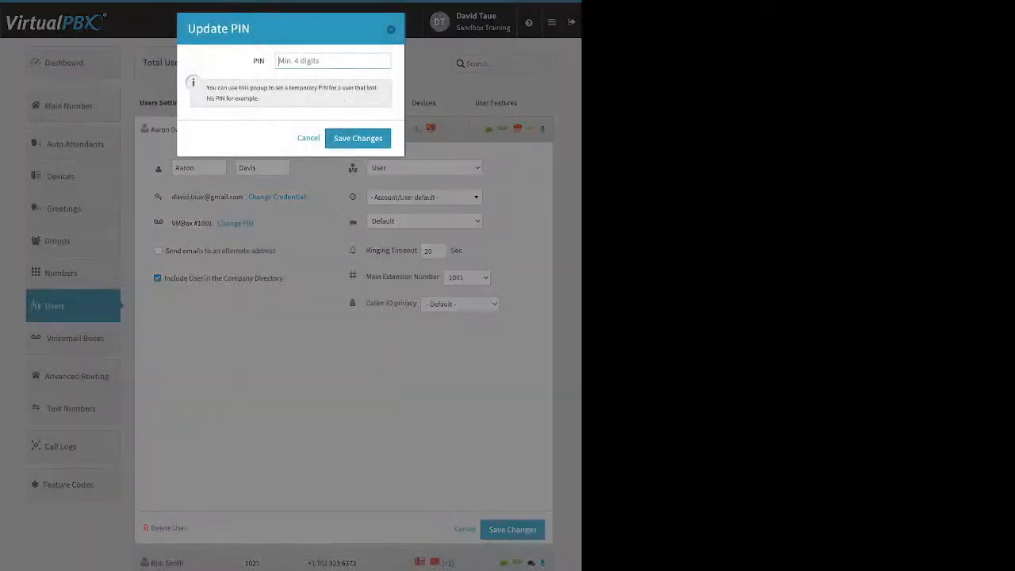
click(309, 138)
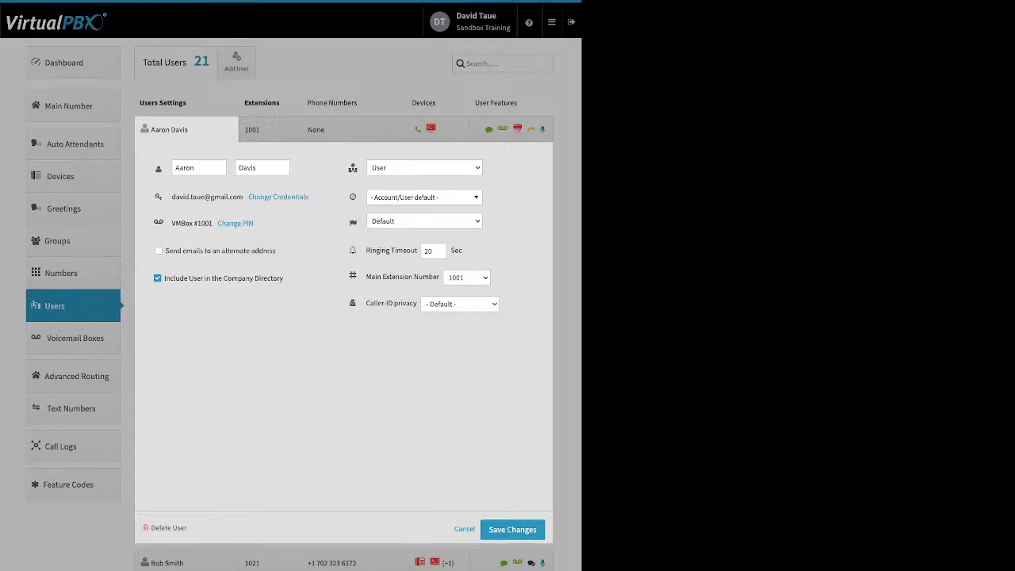
Examine the user's alternate email, Company Directory, time zone and Ringing Timeout settings without changing them.
drag(276, 250, 206, 251)
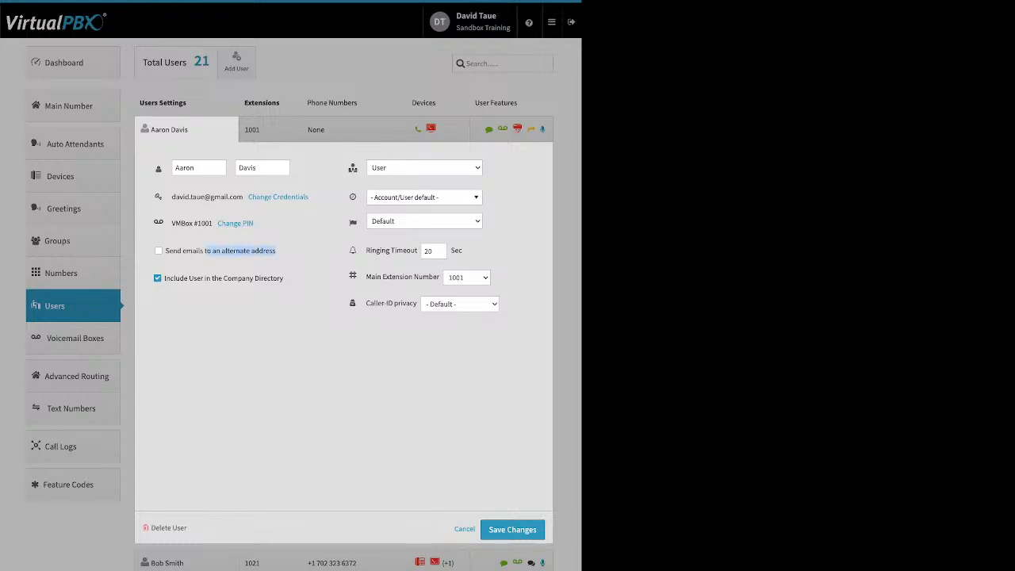
drag(284, 278, 205, 278)
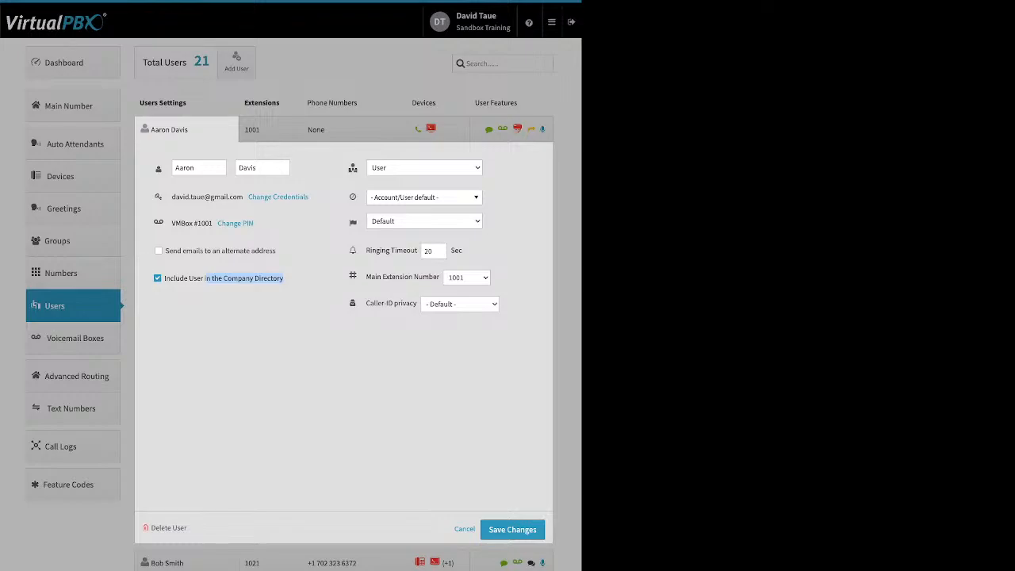
click(425, 198)
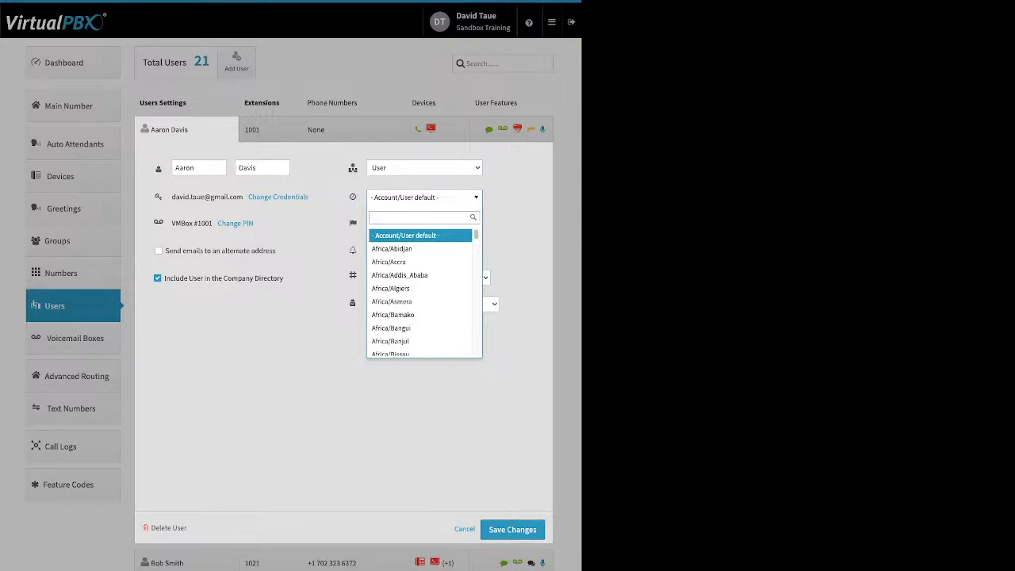
key(Escape)
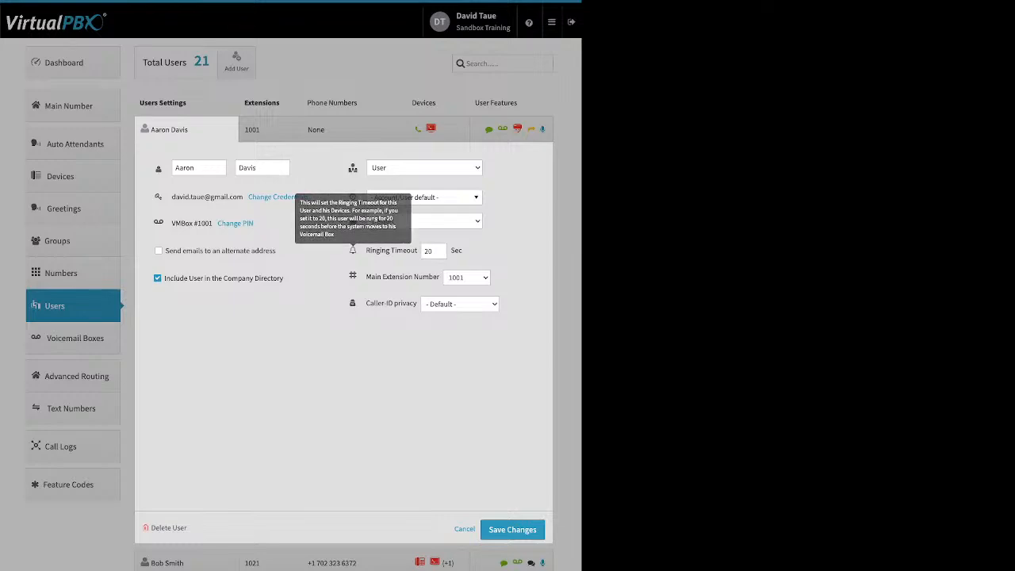
double_click(429, 251)
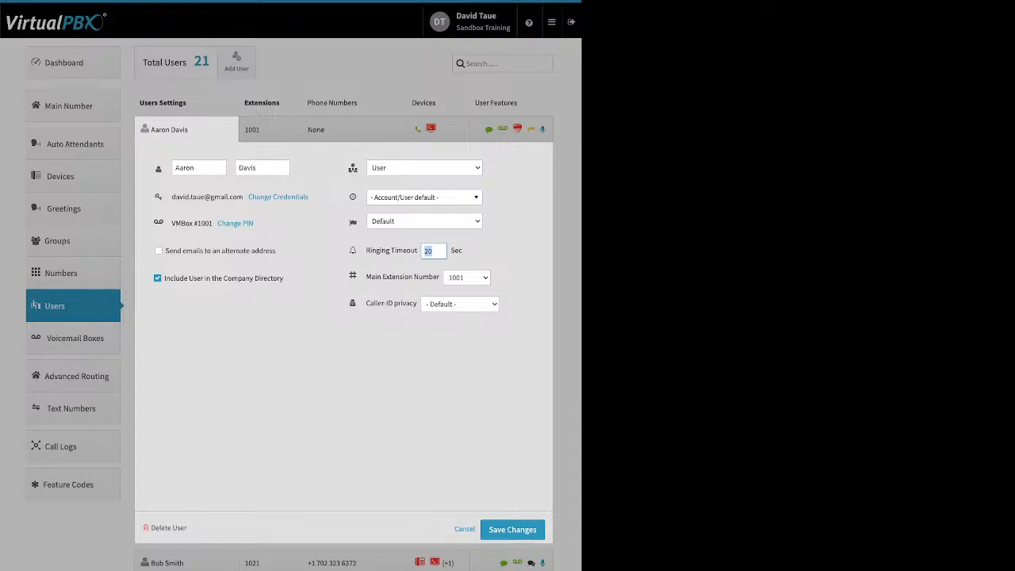
key(Tab)
Check the extension and phone number assignment of the user at extension 1001, and cancel without saving.
click(265, 130)
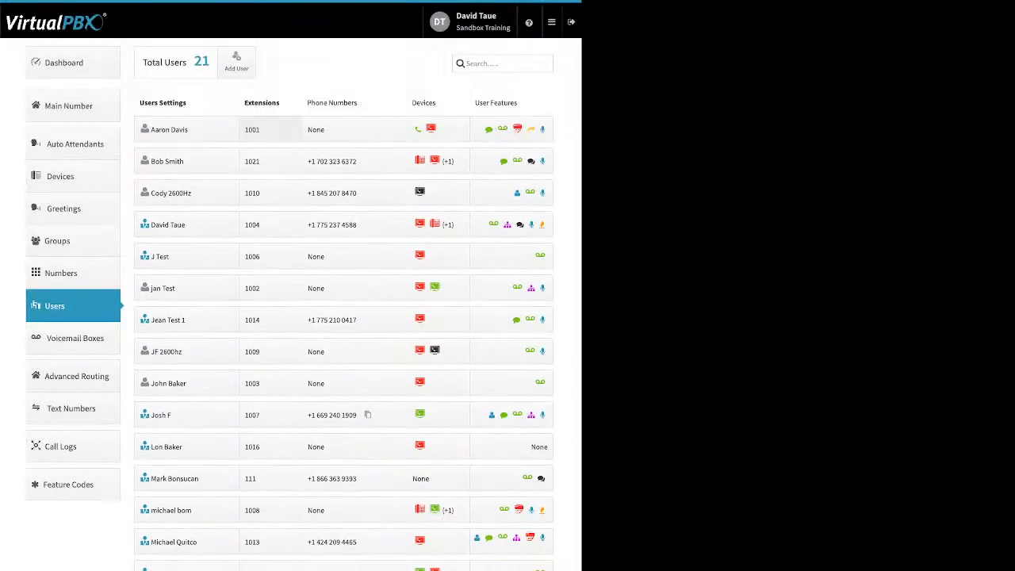
click(354, 129)
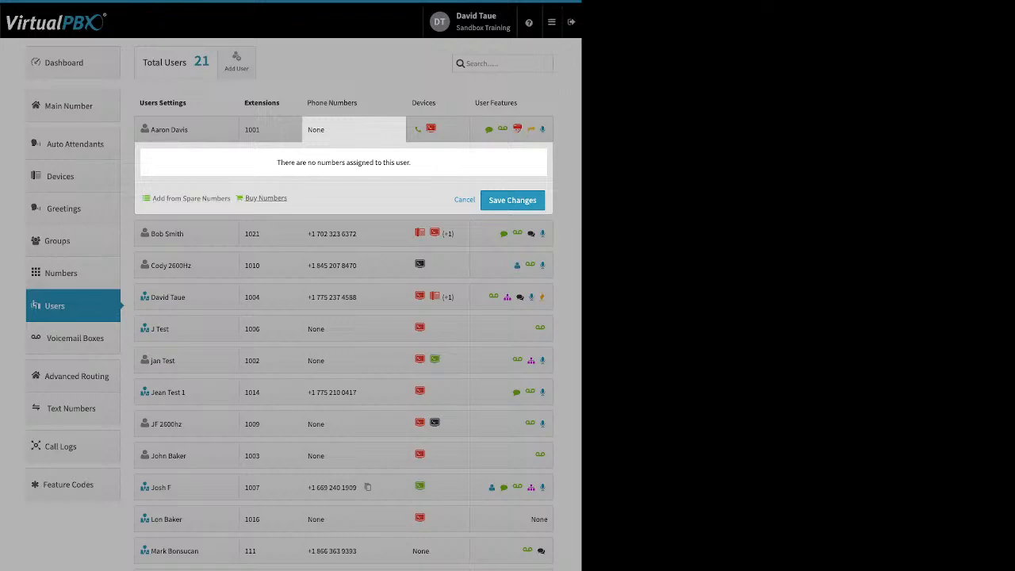
click(465, 199)
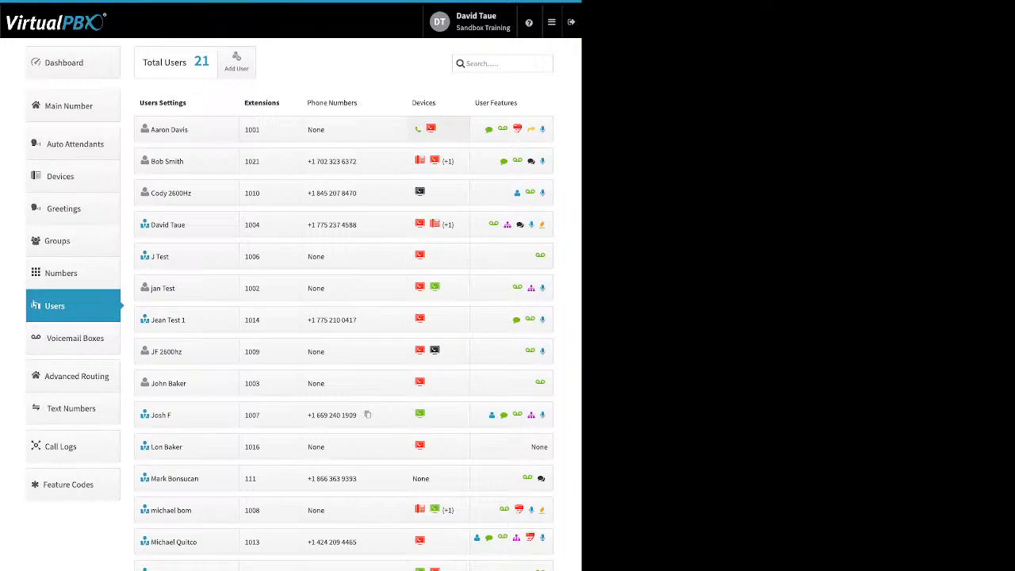
Check the devices assigned to the user at extension 1001 and the Soft Phone emergency notice, without adding a device.
click(430, 129)
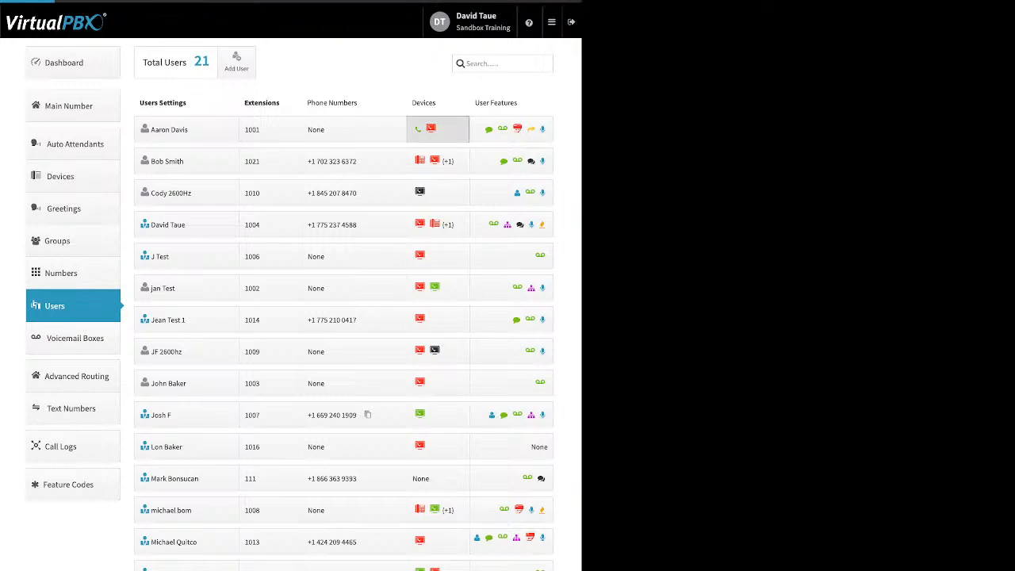
click(257, 227)
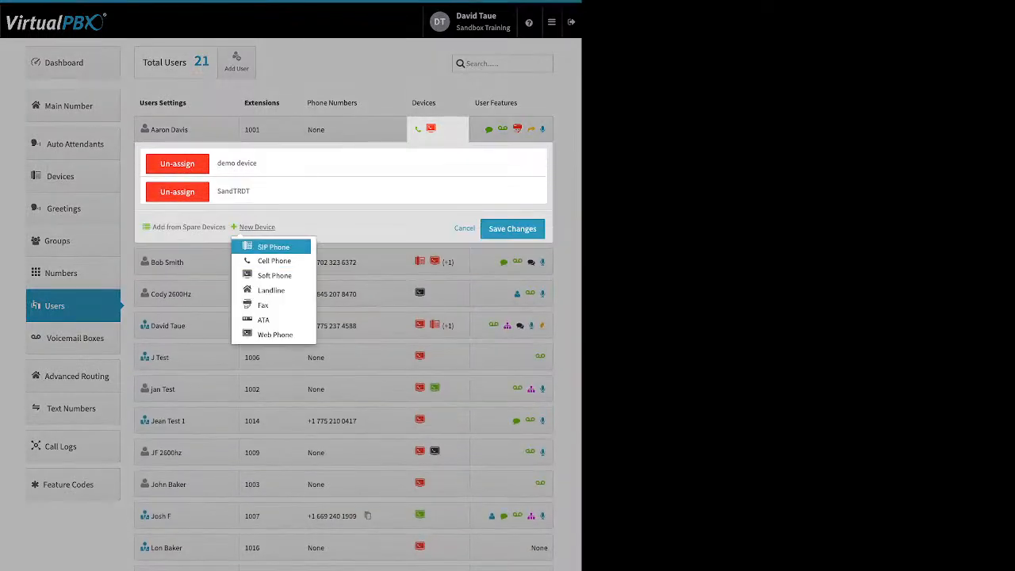
click(274, 275)
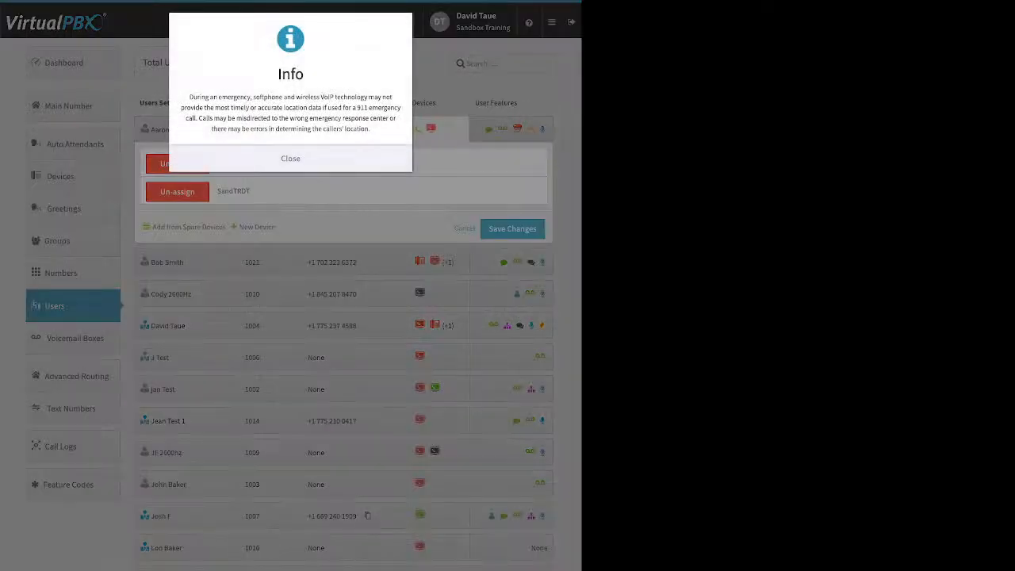
click(290, 158)
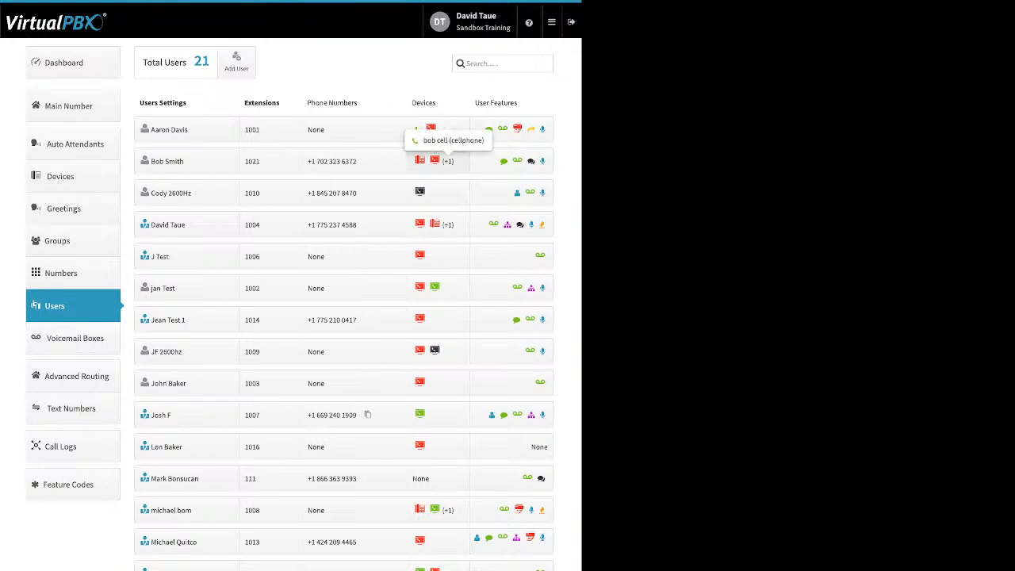
Try to add a Soft Phone that uses the VirtualPBX Application to the user at extension 1021, and close the form without creating it.
click(434, 161)
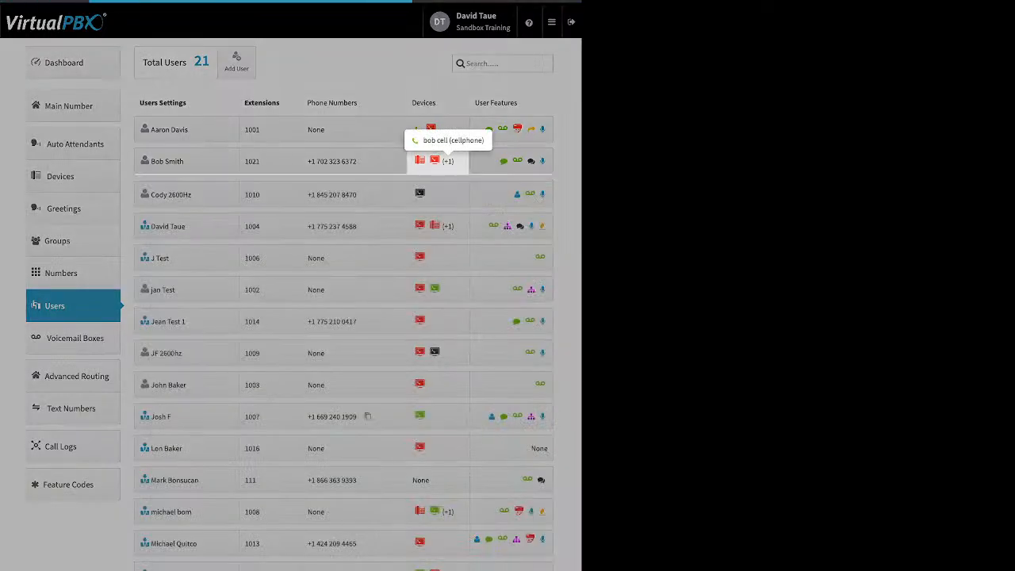
click(256, 287)
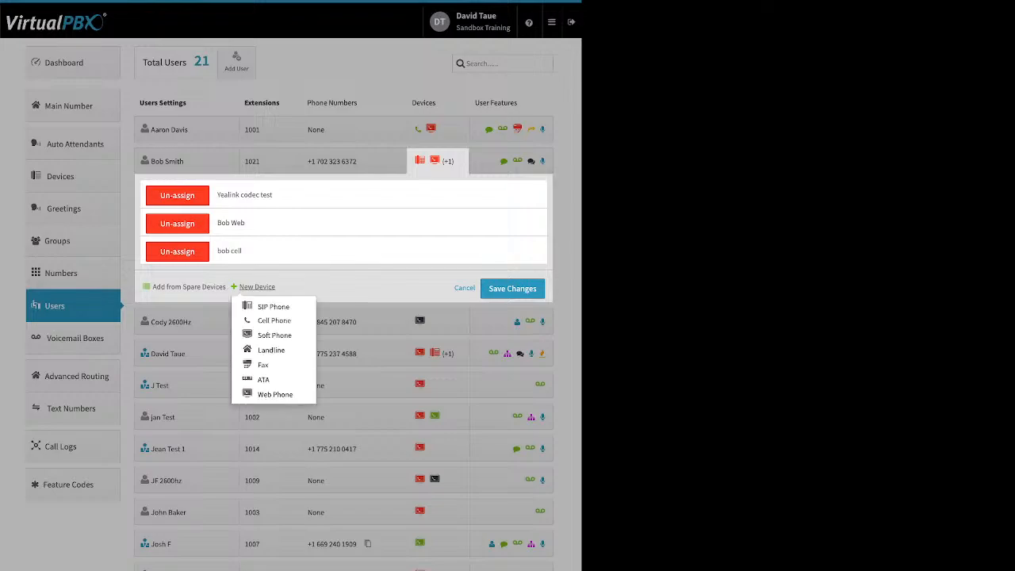
click(274, 335)
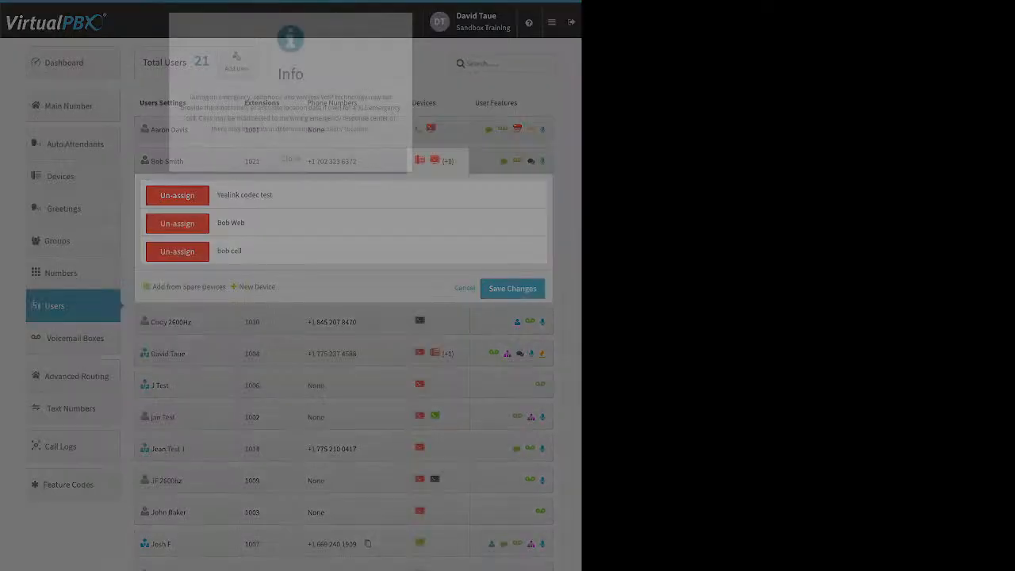
click(290, 158)
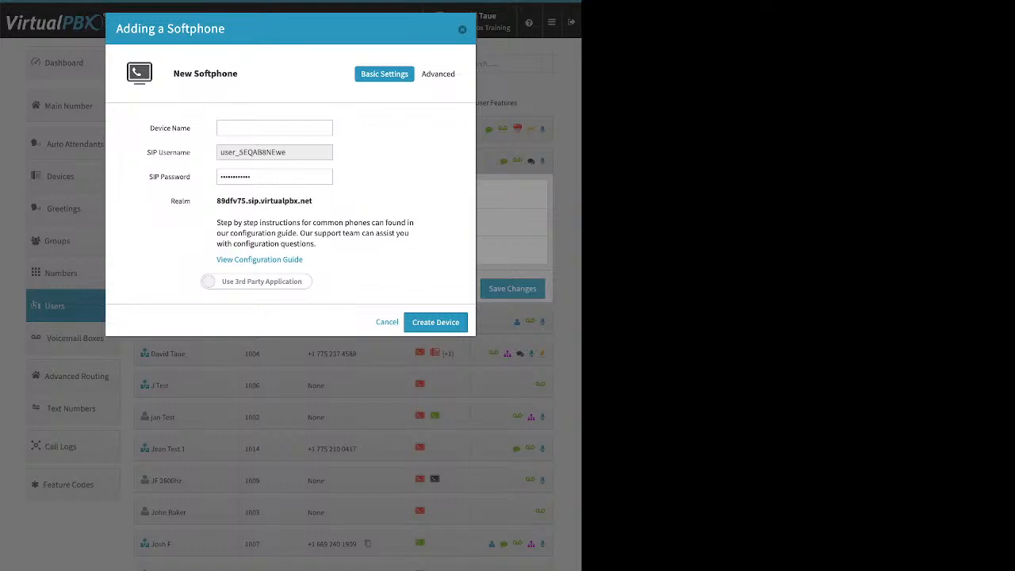
click(256, 281)
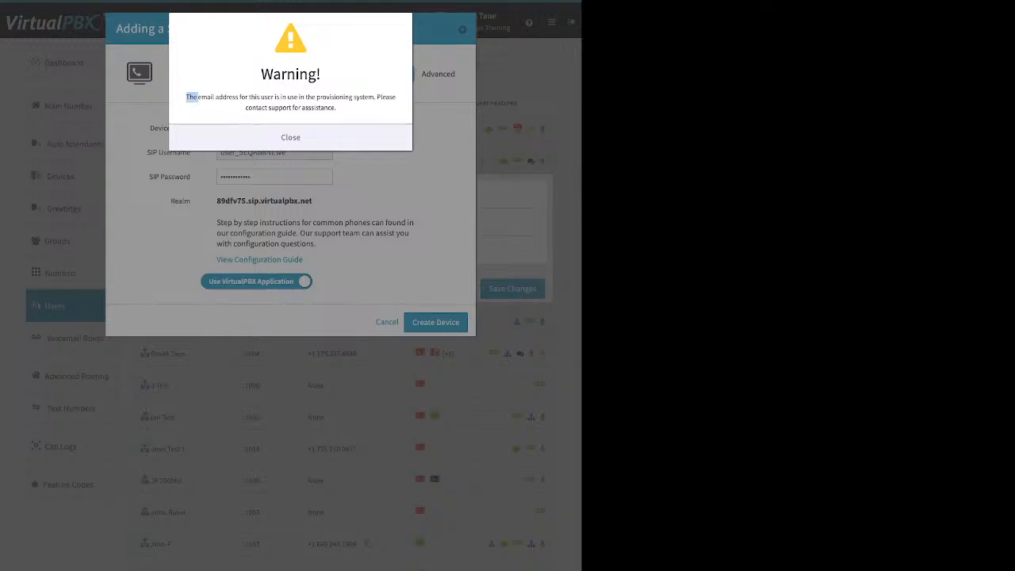
drag(187, 96, 337, 109)
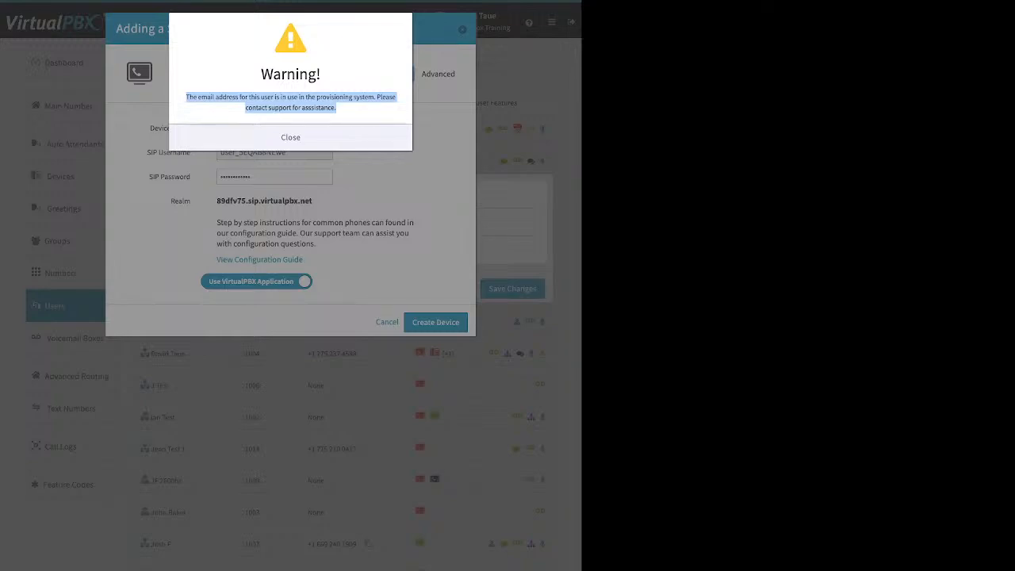
click(290, 137)
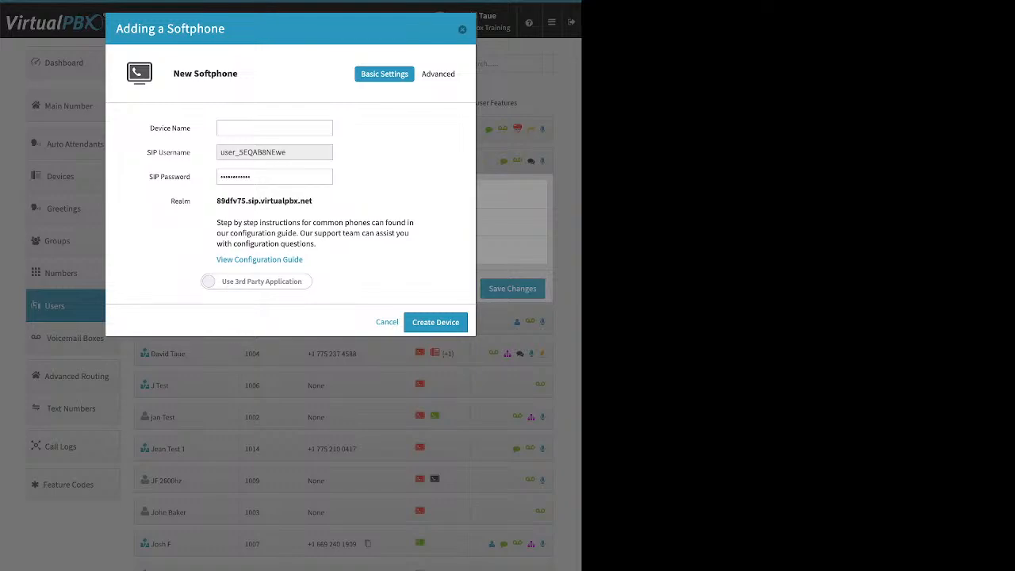
key(Escape)
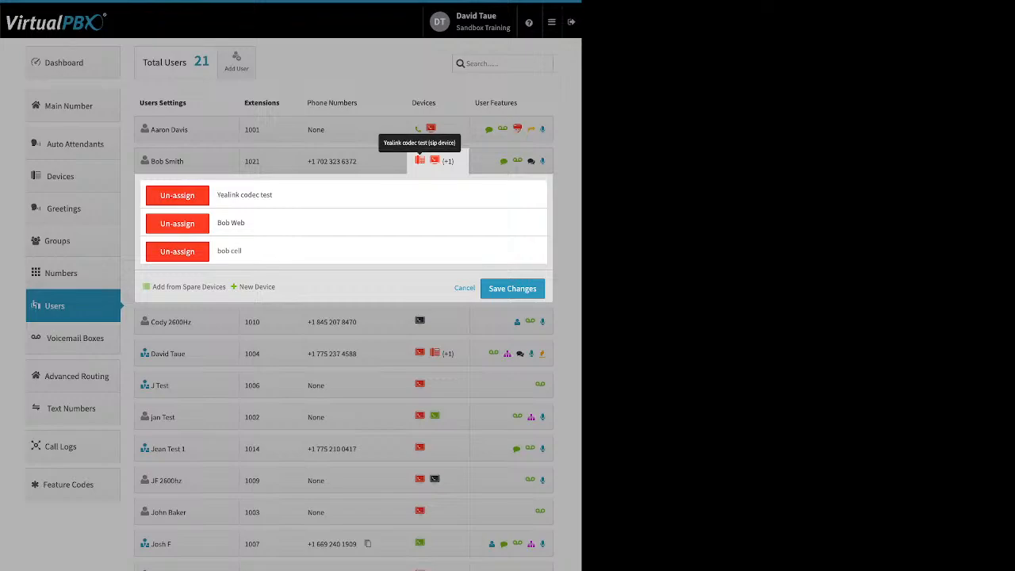
Check the new Web Phone form for the user at extension 1021, and leave without creating the device.
click(257, 286)
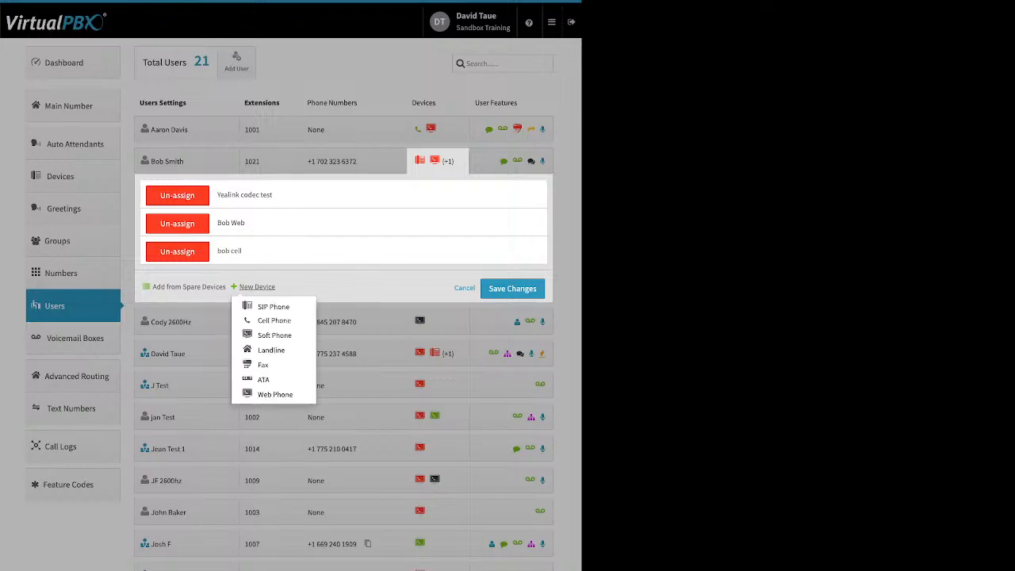
click(274, 394)
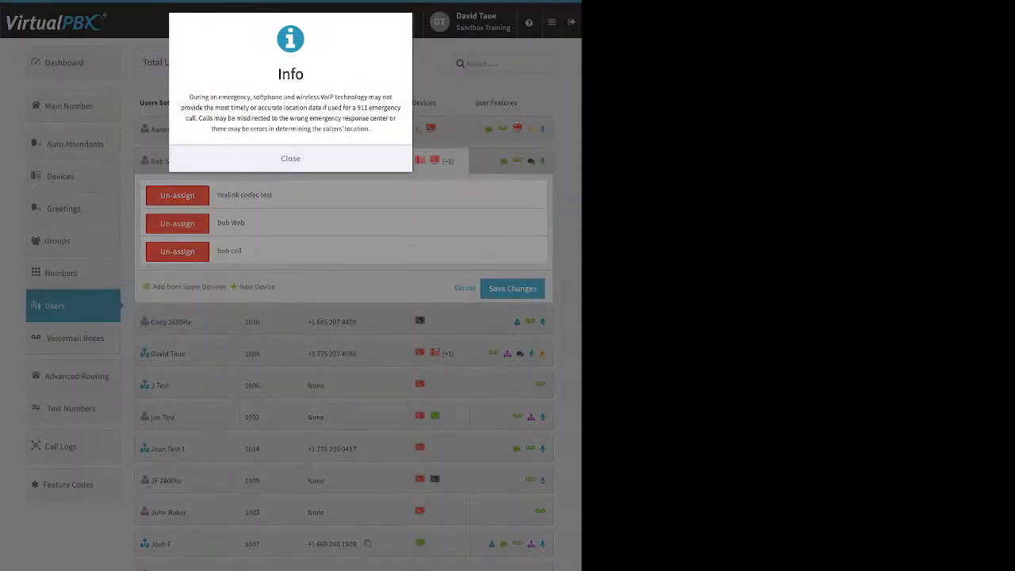
click(291, 159)
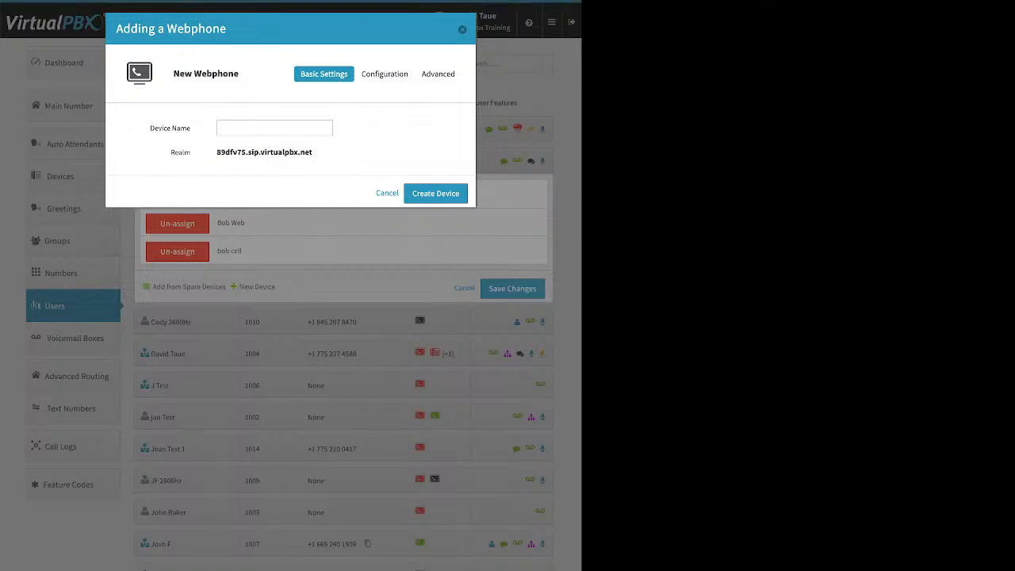
key(Escape)
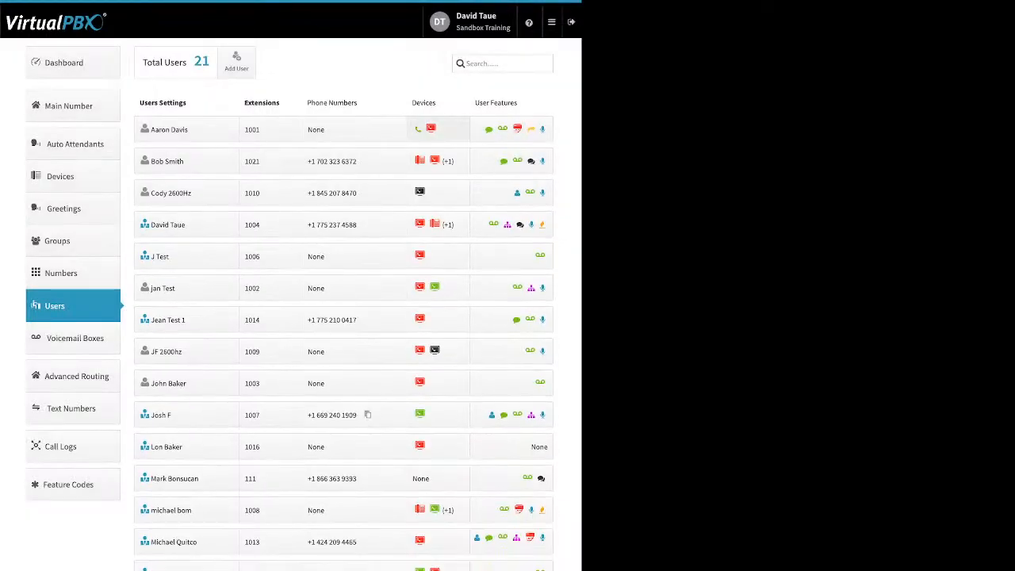
Check the Caller-ID Number and VirtualText Application features of the user at extension 1021, closing both without saving.
click(512, 129)
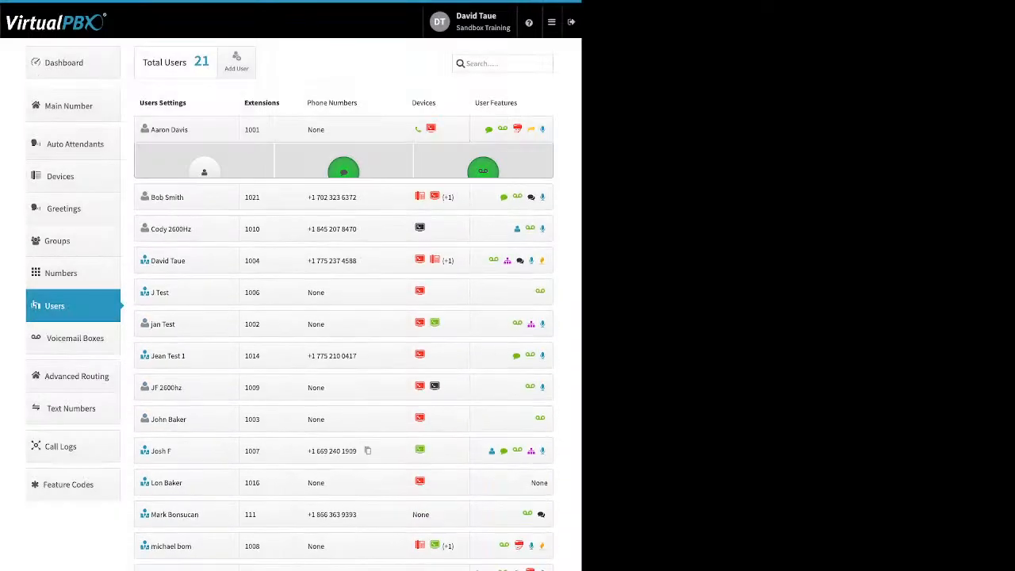
click(512, 161)
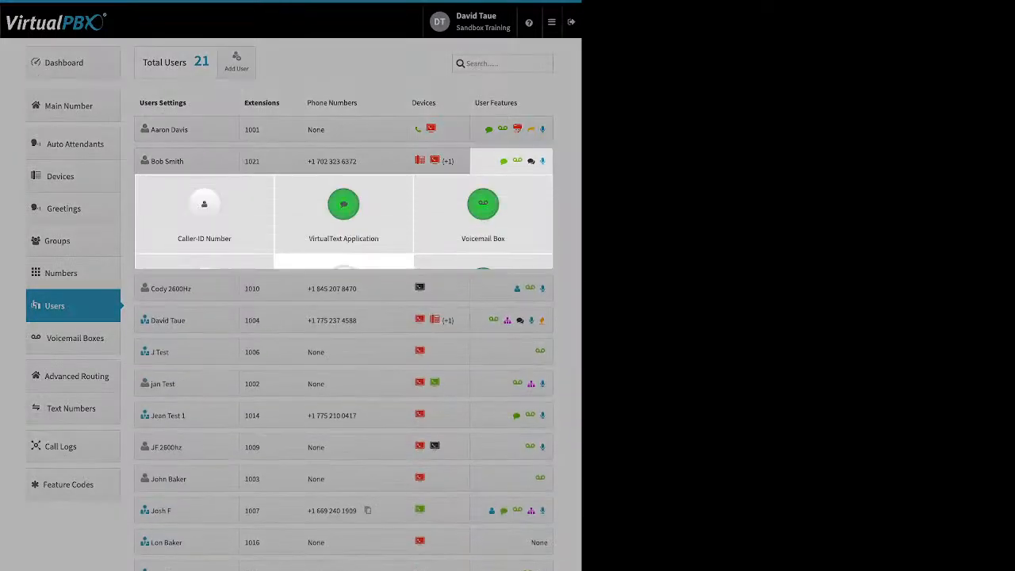
click(203, 210)
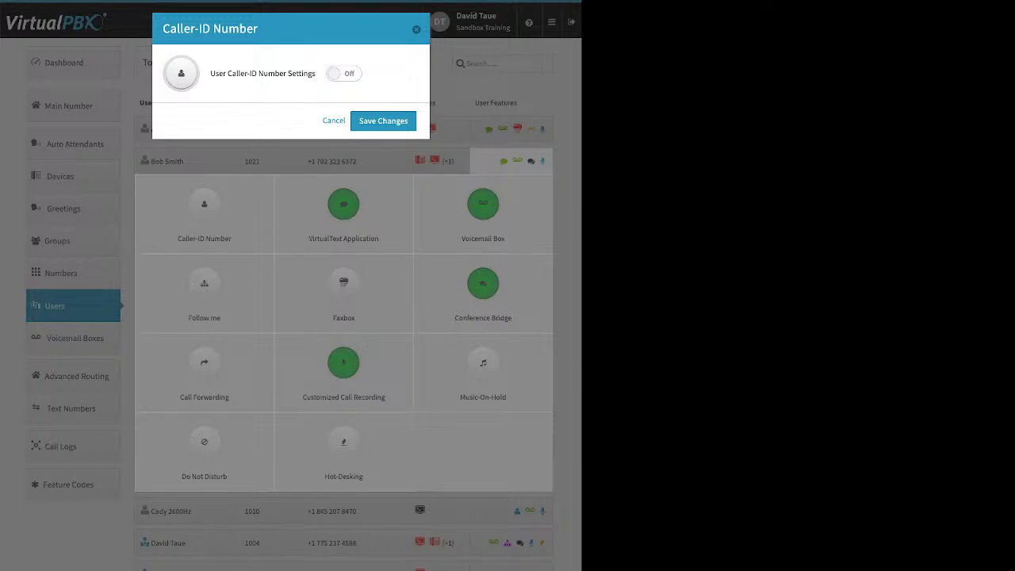
click(344, 74)
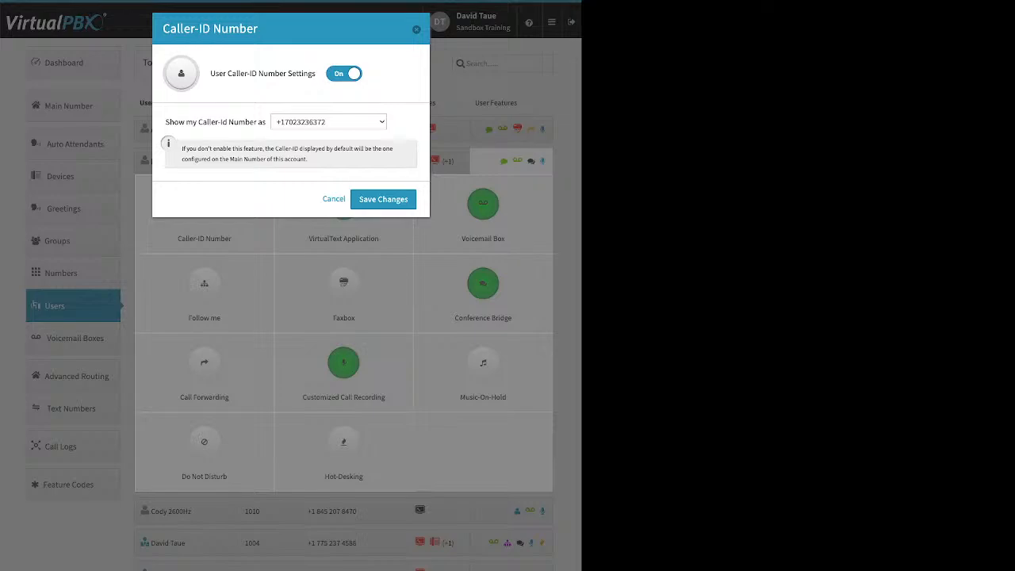
click(344, 74)
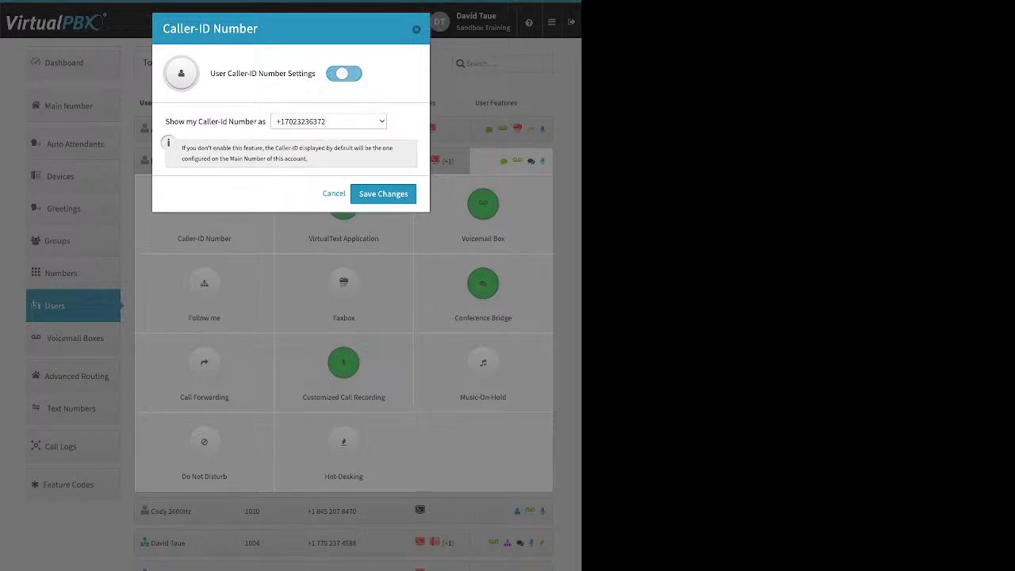
key(Escape)
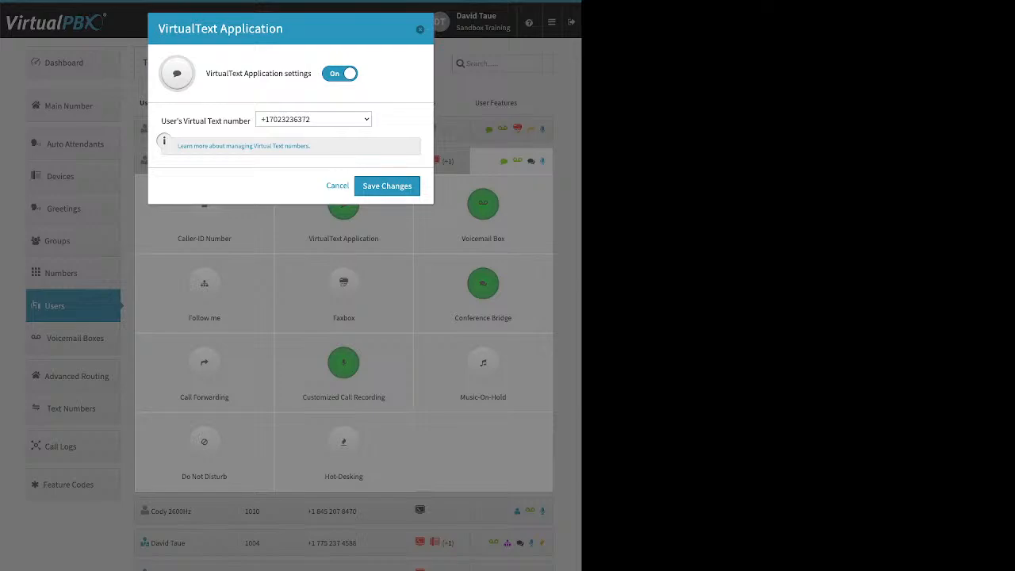
key(Escape)
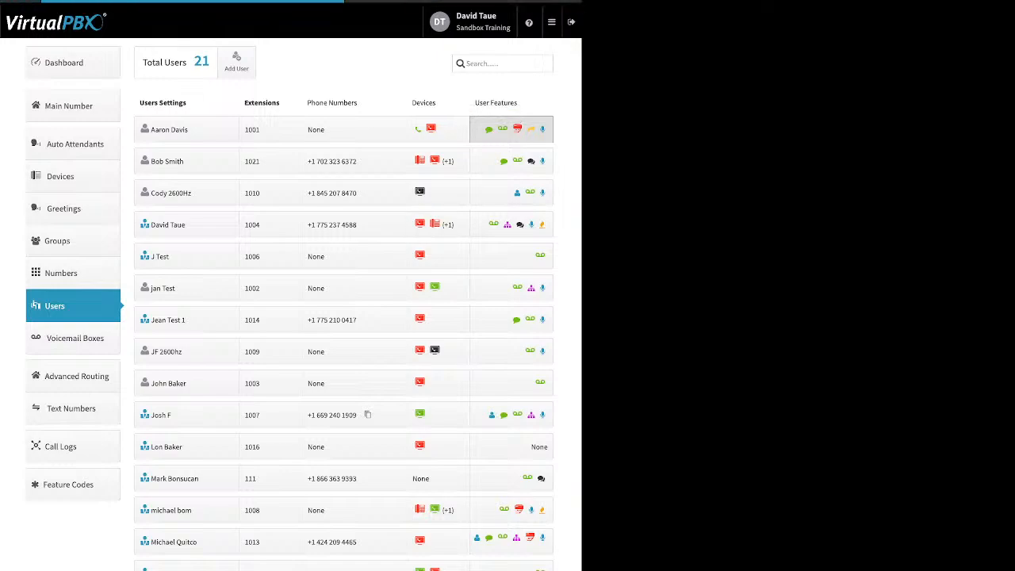
Examine the Voicemail Box transcription, email attachment and message deletion options of the user at extension 1001, and close without saving.
click(488, 128)
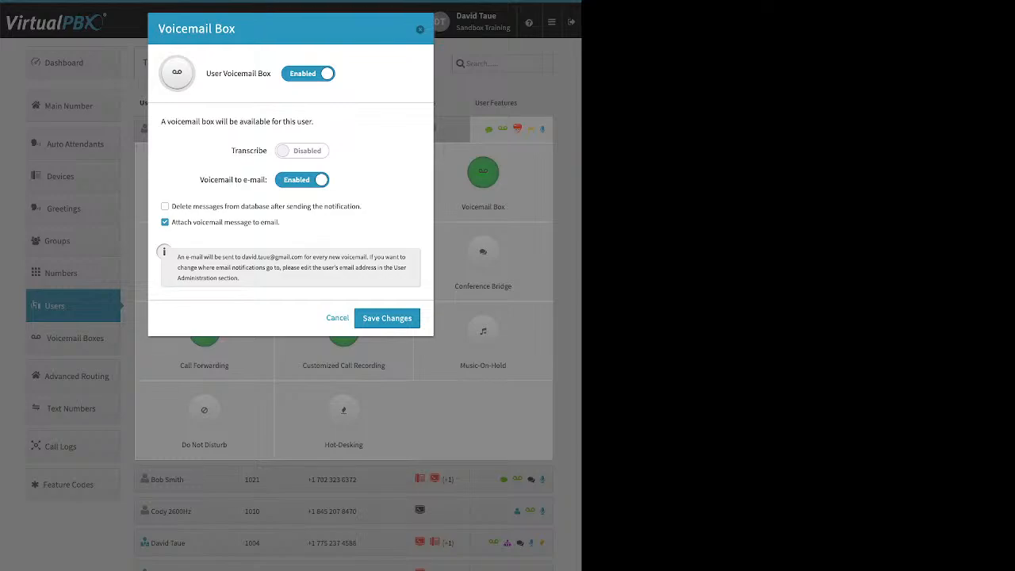
drag(231, 151, 264, 150)
drag(281, 222, 179, 222)
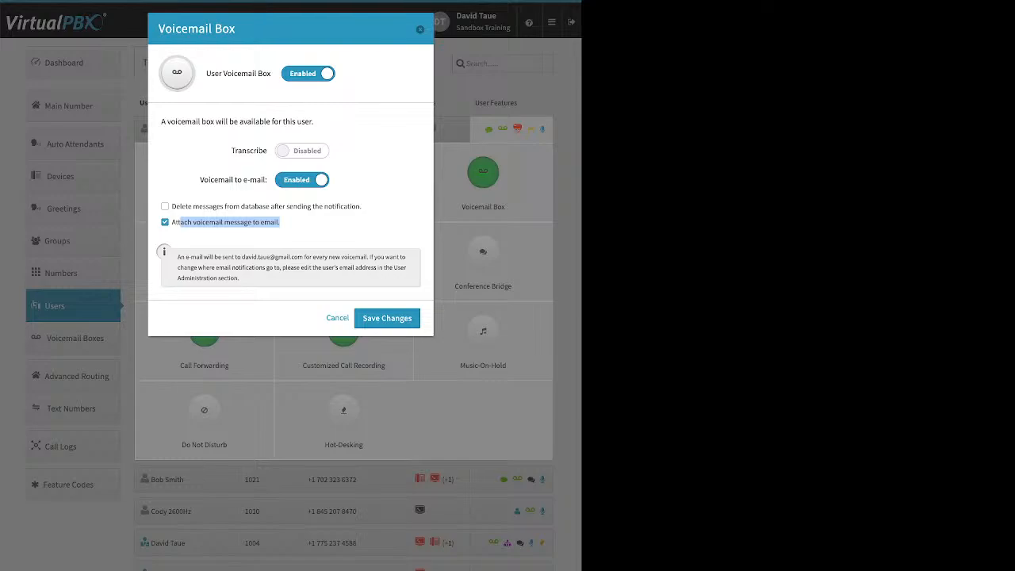
click(165, 206)
drag(360, 206, 203, 206)
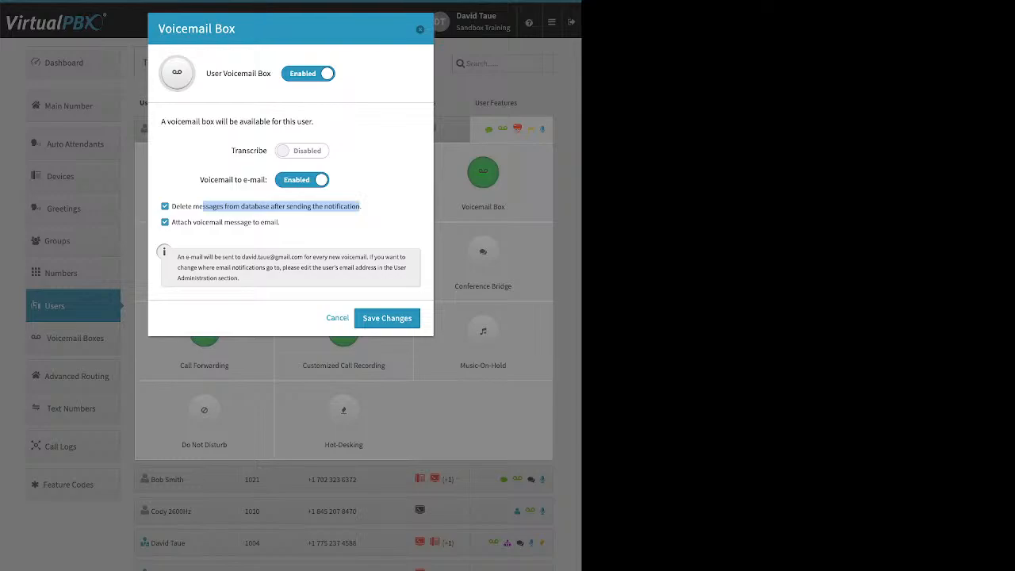
click(165, 206)
click(421, 30)
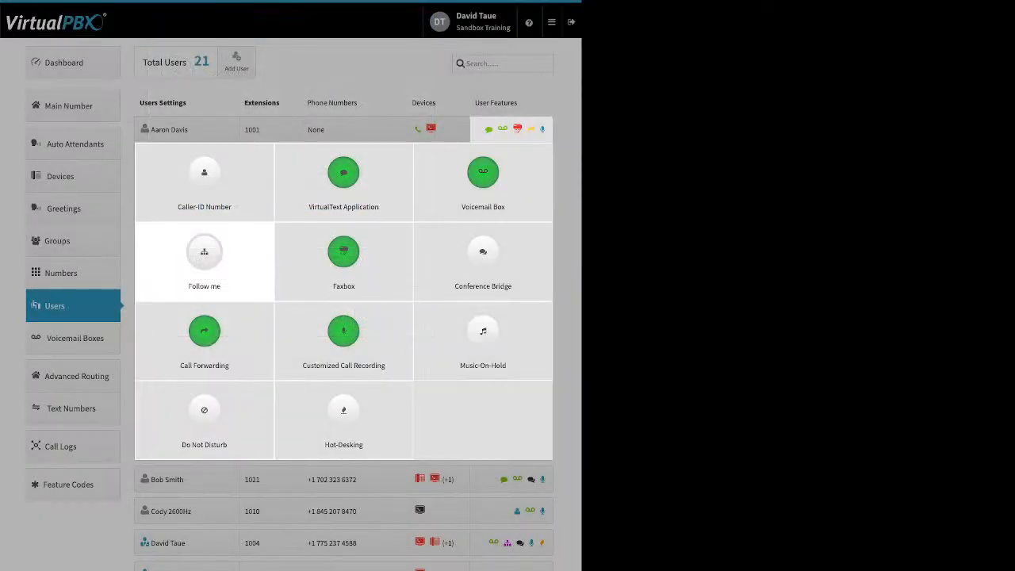
Enable Follow me for the user at extension 1001 and allow both demo device and SandTRDT to ring.
click(205, 252)
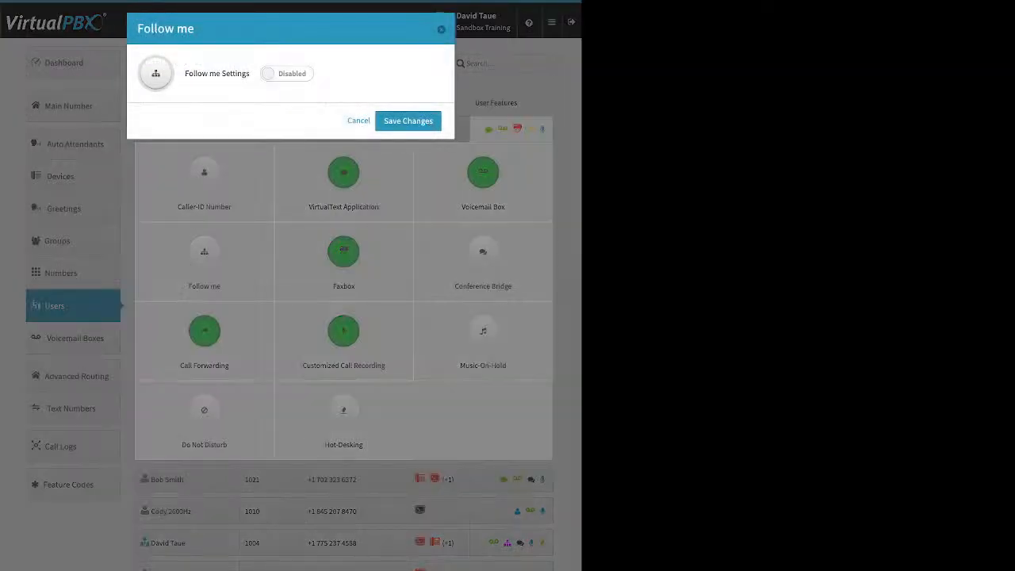
click(287, 73)
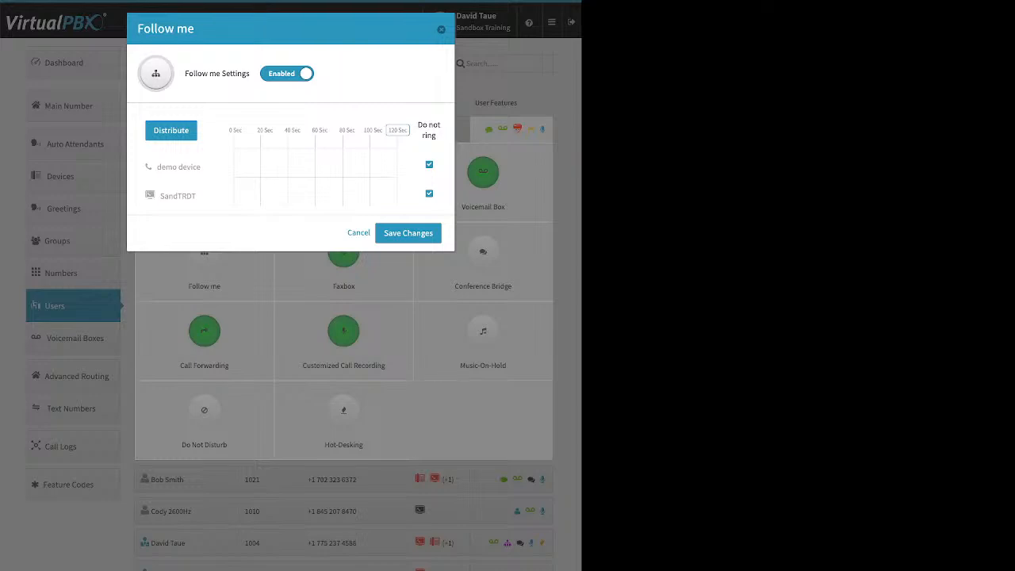
click(430, 165)
click(429, 193)
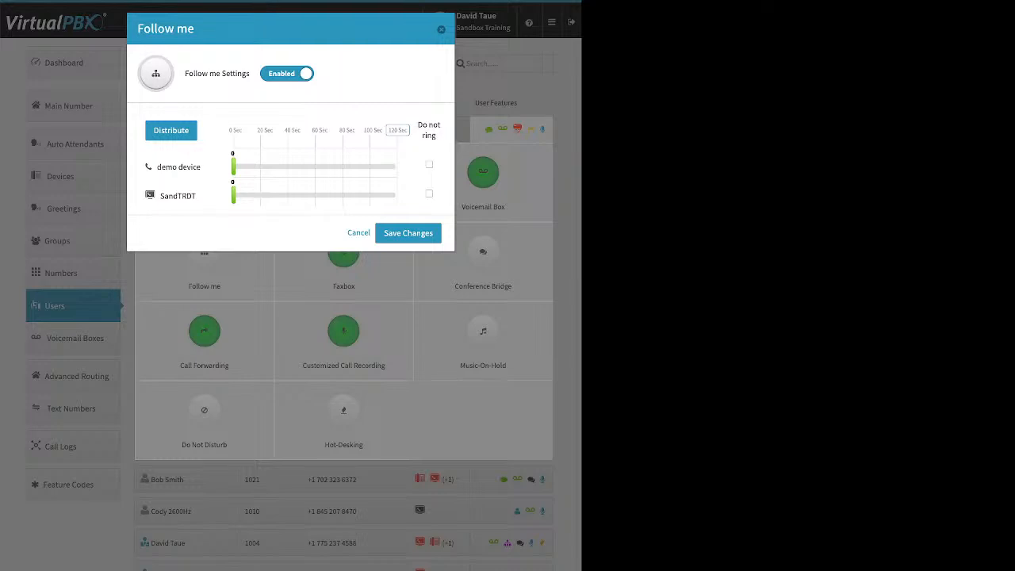
Place SandTRDT ahead of demo device in the Follow me order, distribute the ringing evenly over 120 seconds, and save.
drag(234, 166, 310, 167)
drag(233, 195, 293, 195)
click(171, 131)
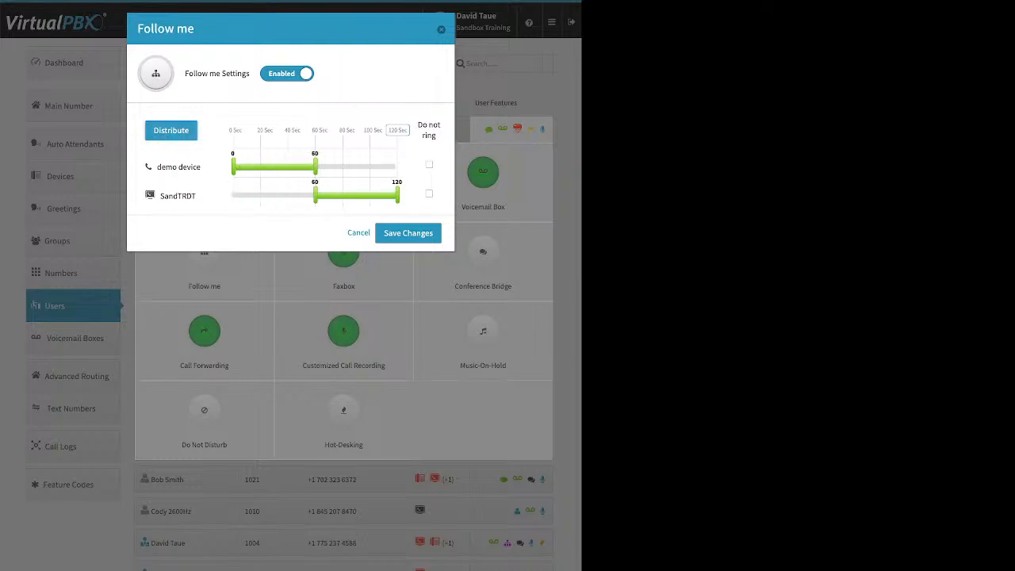
drag(178, 196, 181, 154)
click(172, 131)
click(397, 130)
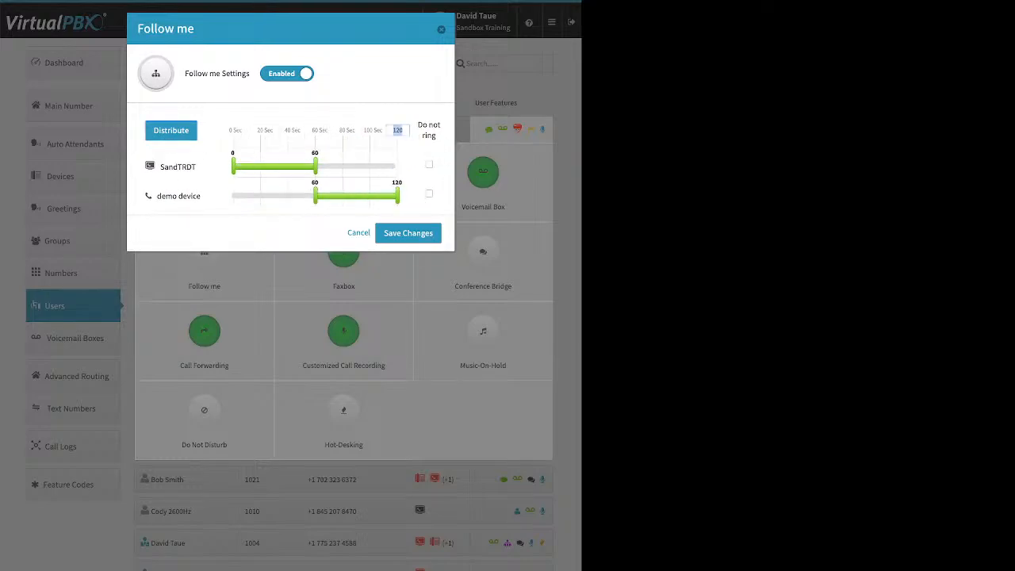
key(Return)
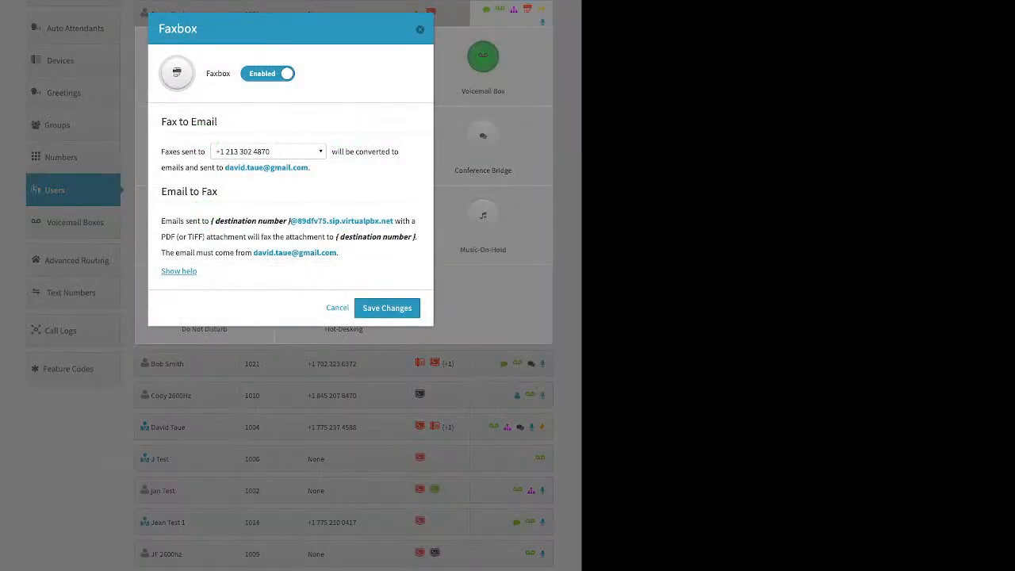
Check the Faxbox number assignment options of the user at extension 1001, and close without saving.
click(269, 152)
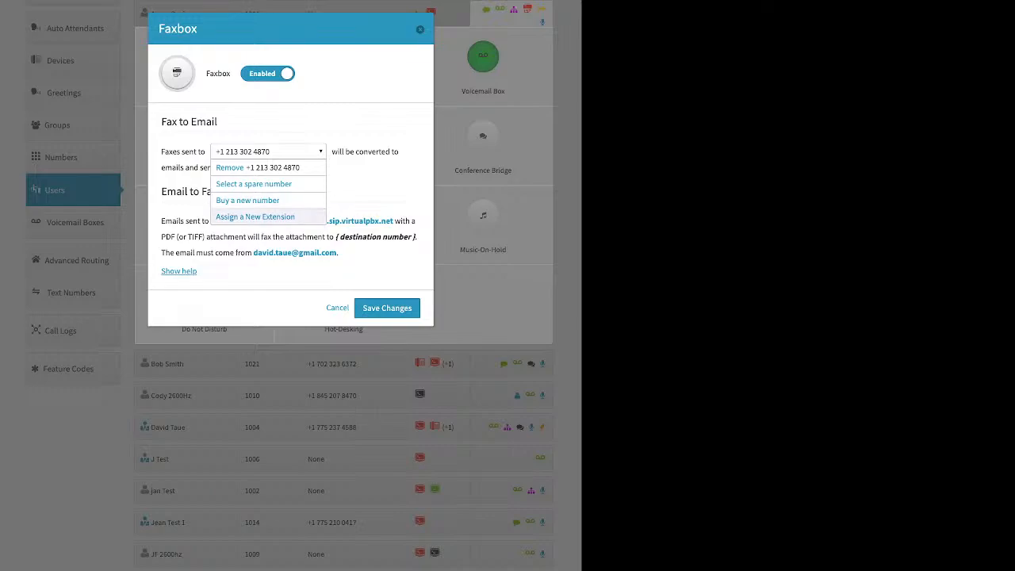
key(Escape)
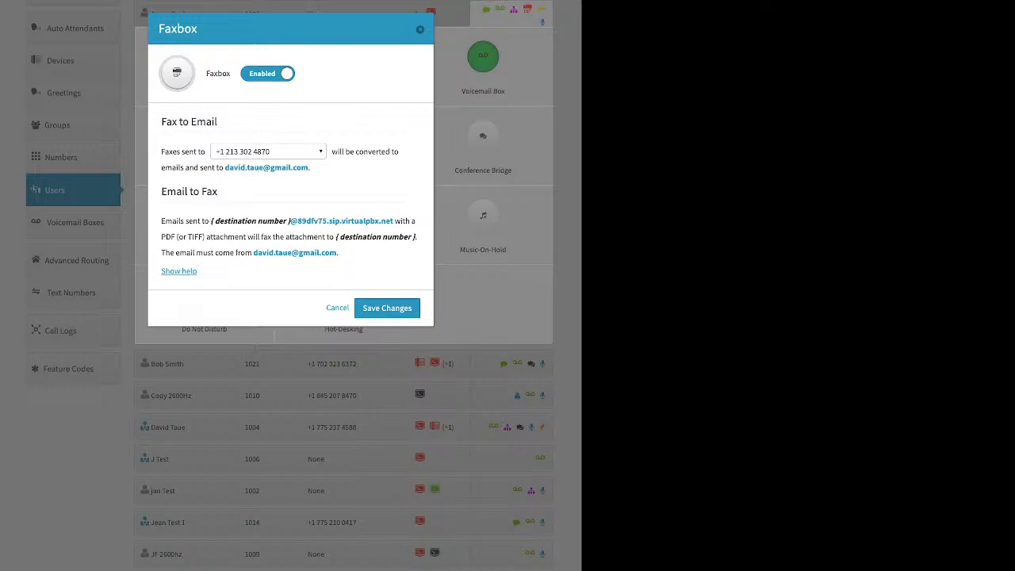
click(421, 29)
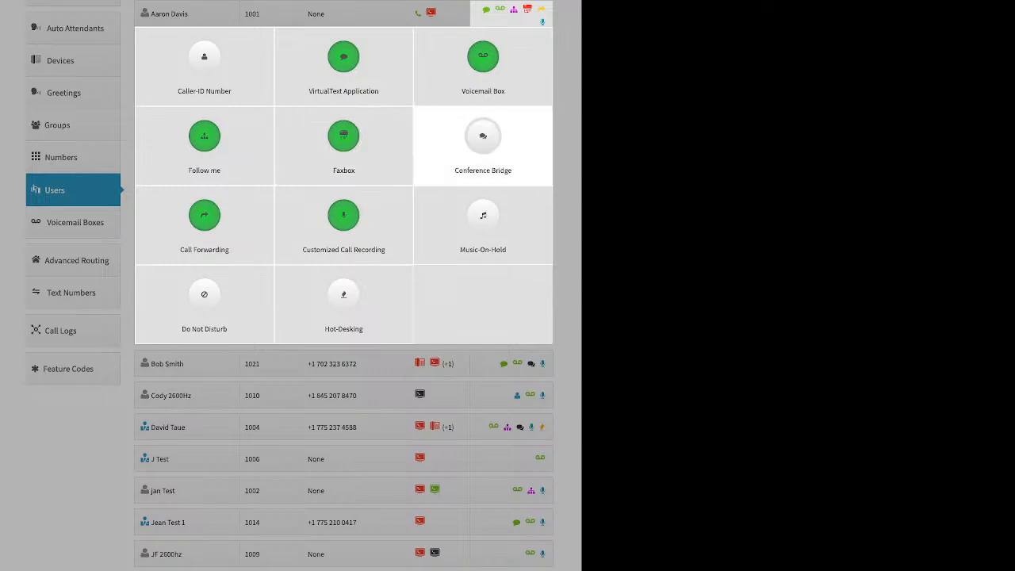
Examine the Conference Bridge room PIN and video conferencing options of the user at extension 1001, and close without saving.
click(483, 136)
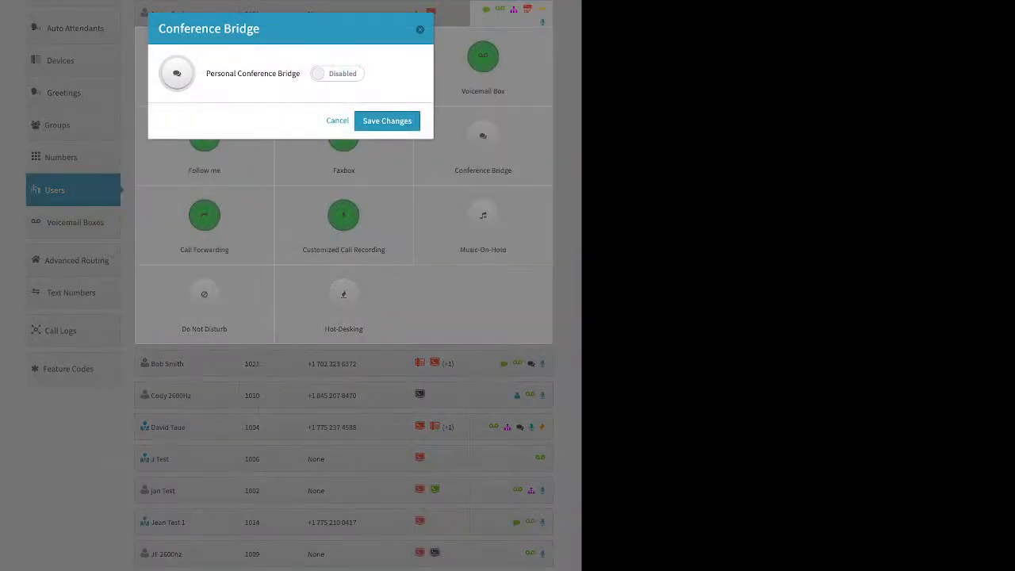
click(337, 74)
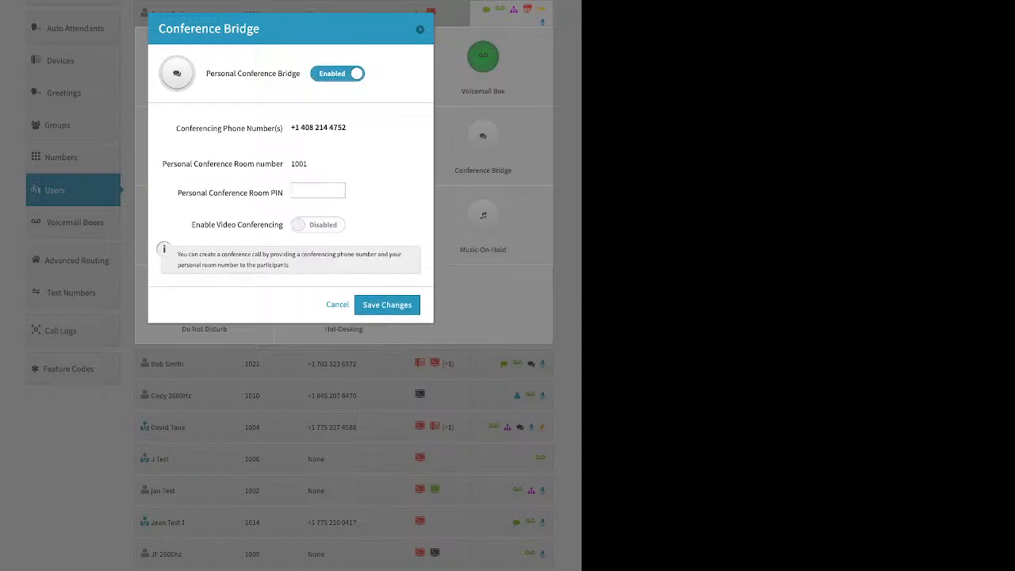
drag(178, 193, 282, 193)
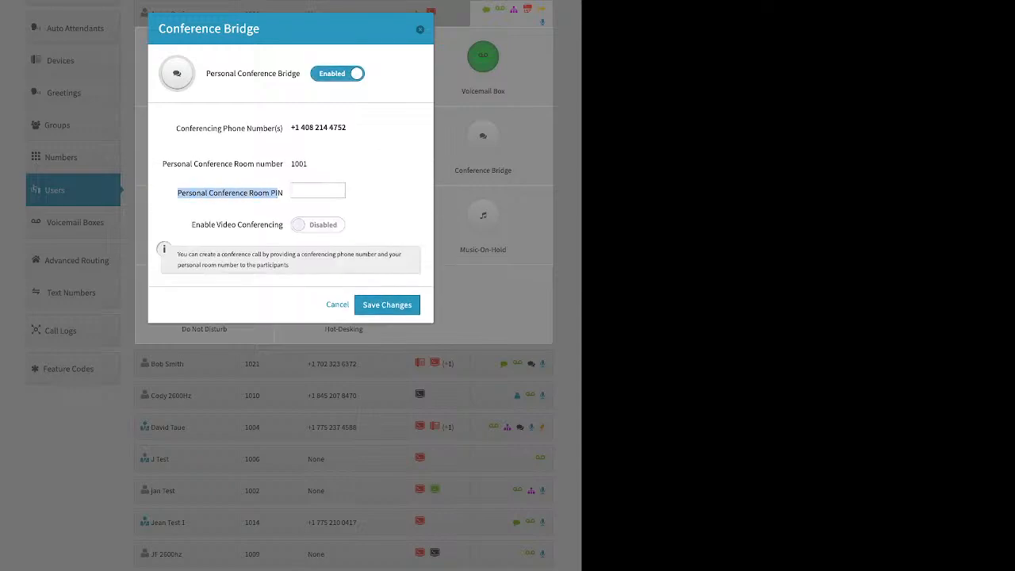
drag(191, 225, 282, 225)
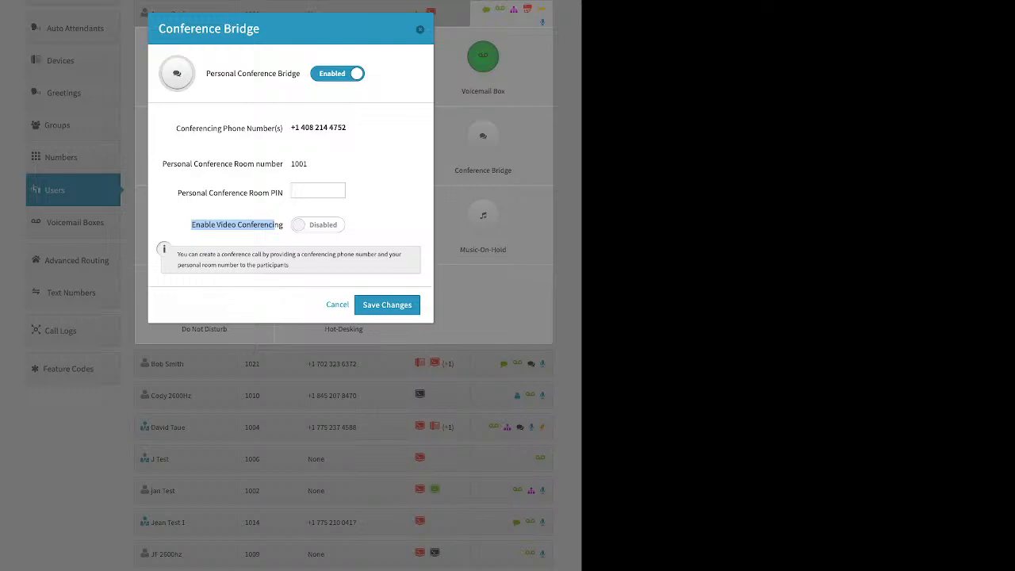
click(421, 29)
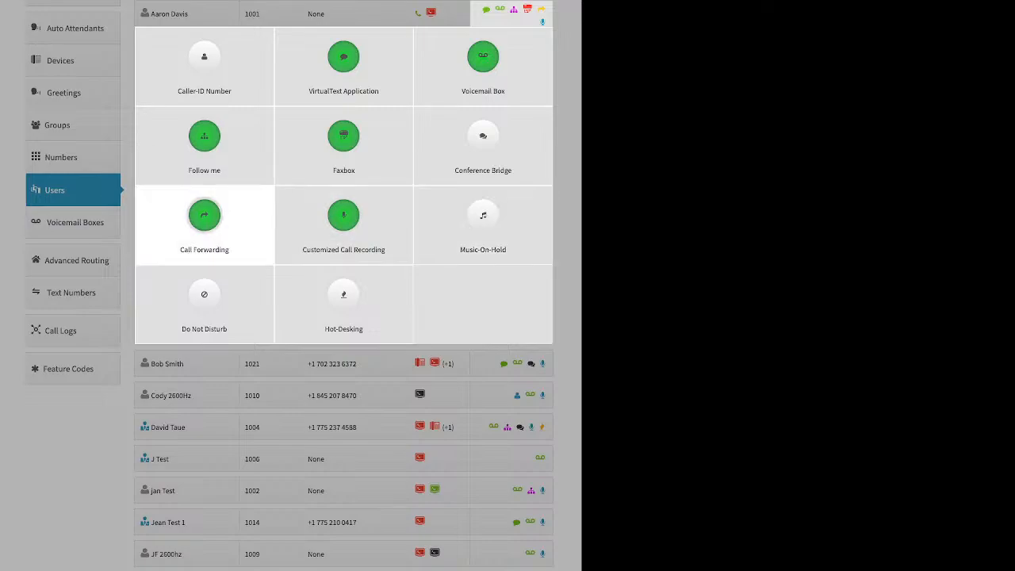
Examine the Call Forwarding Failover Mode and forwarding number of the user at extension 1001, and close without saving.
click(204, 218)
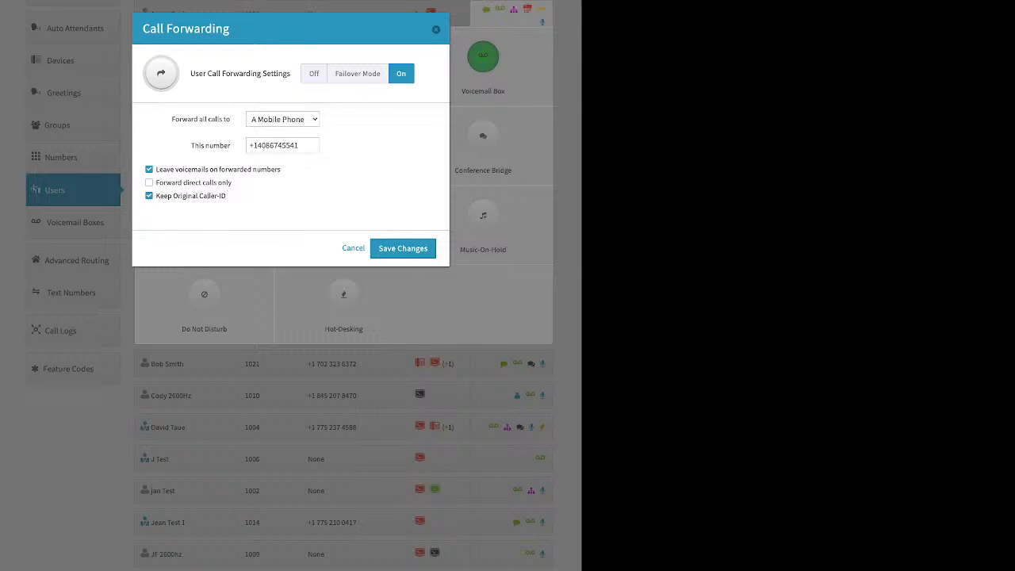
click(358, 74)
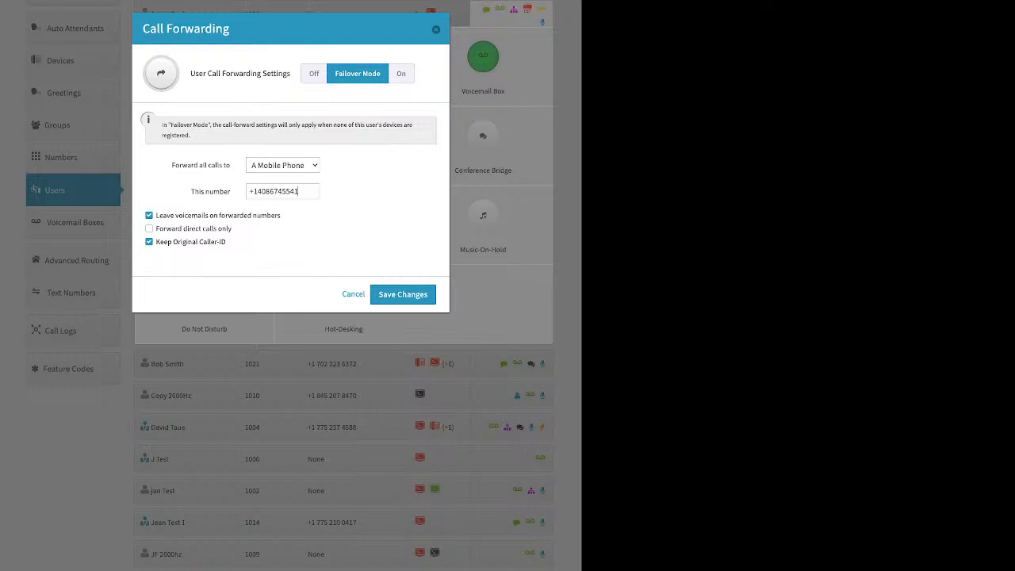
double_click(276, 191)
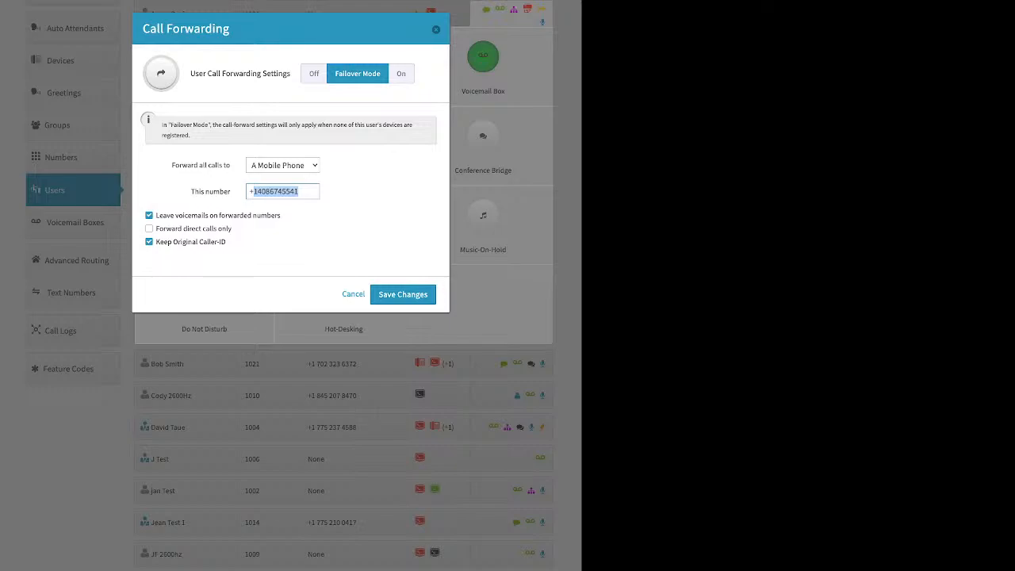
key(Escape)
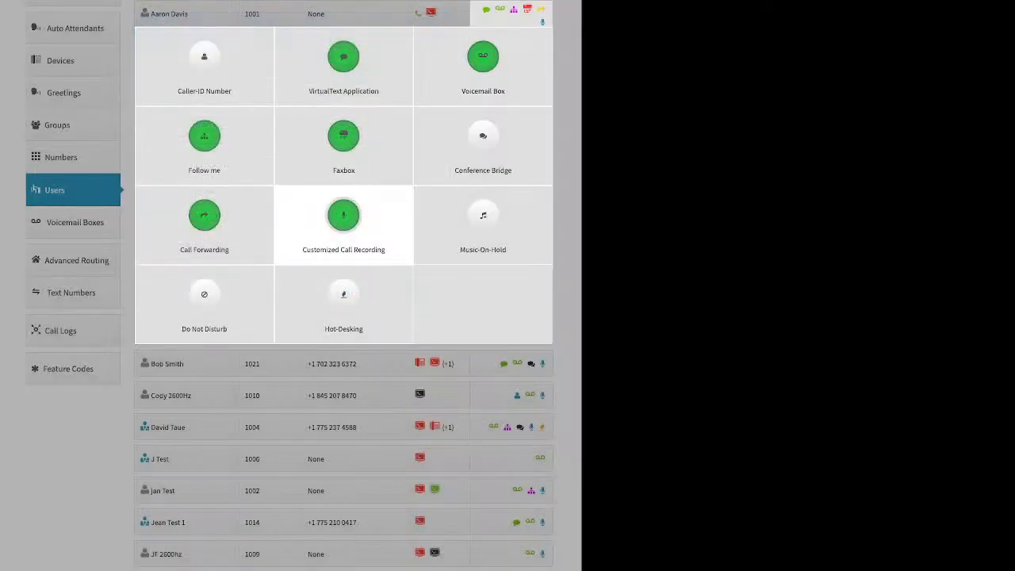
Set the call recording of the user at extension 1001 to Account Default for internal calls and On for external calls, and save.
click(344, 216)
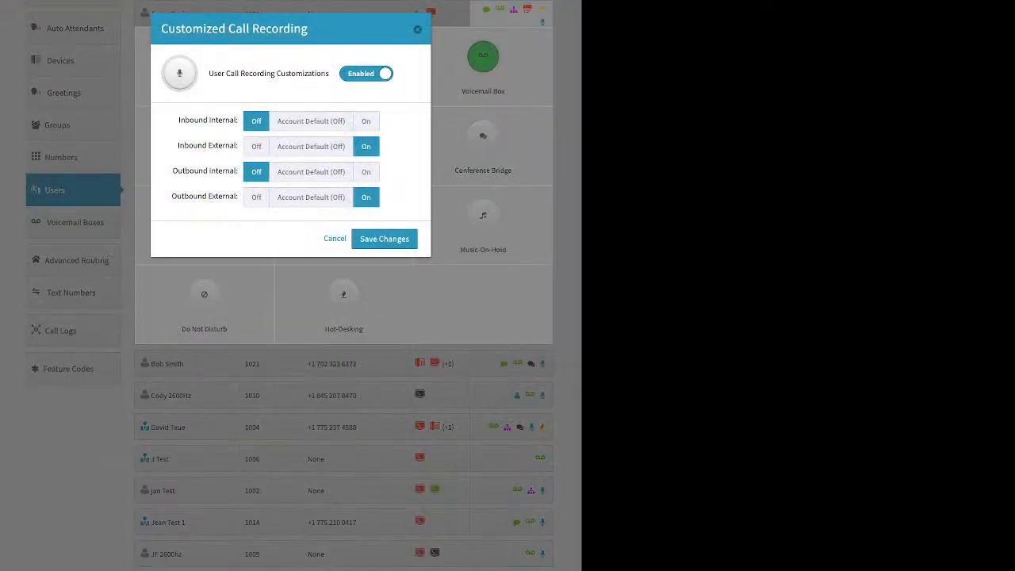
click(311, 121)
click(311, 147)
click(310, 172)
click(311, 198)
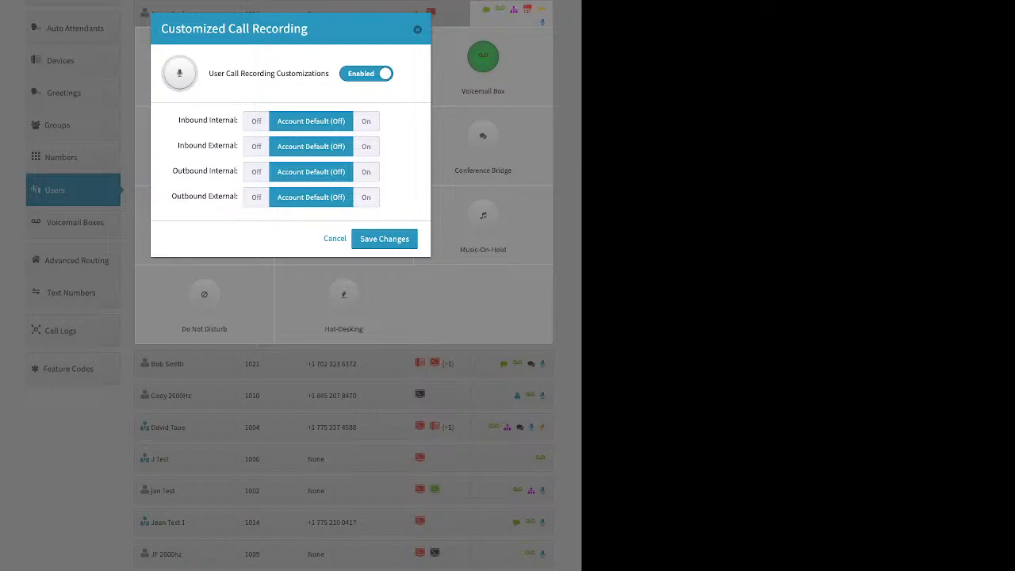
click(366, 147)
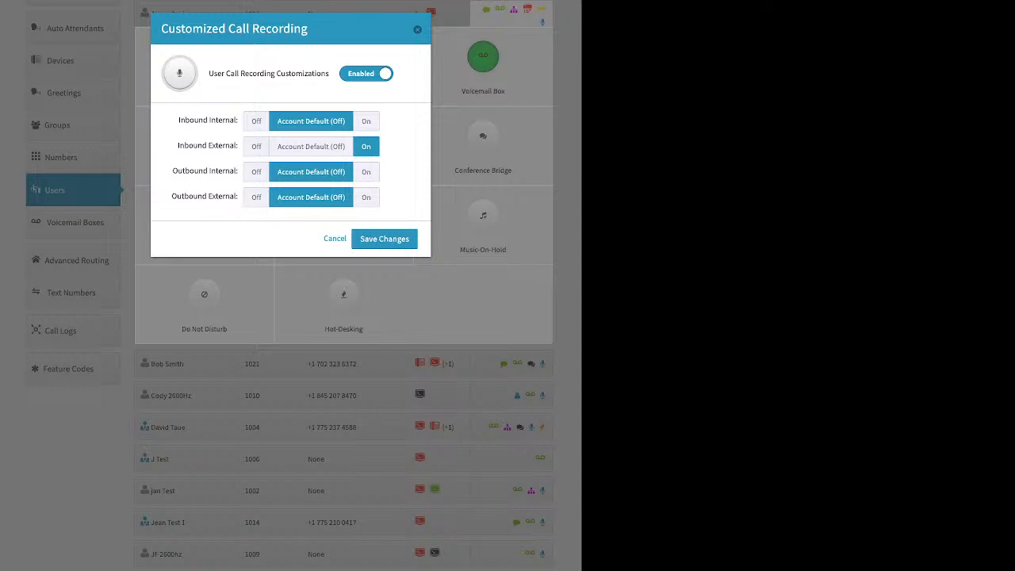
click(365, 198)
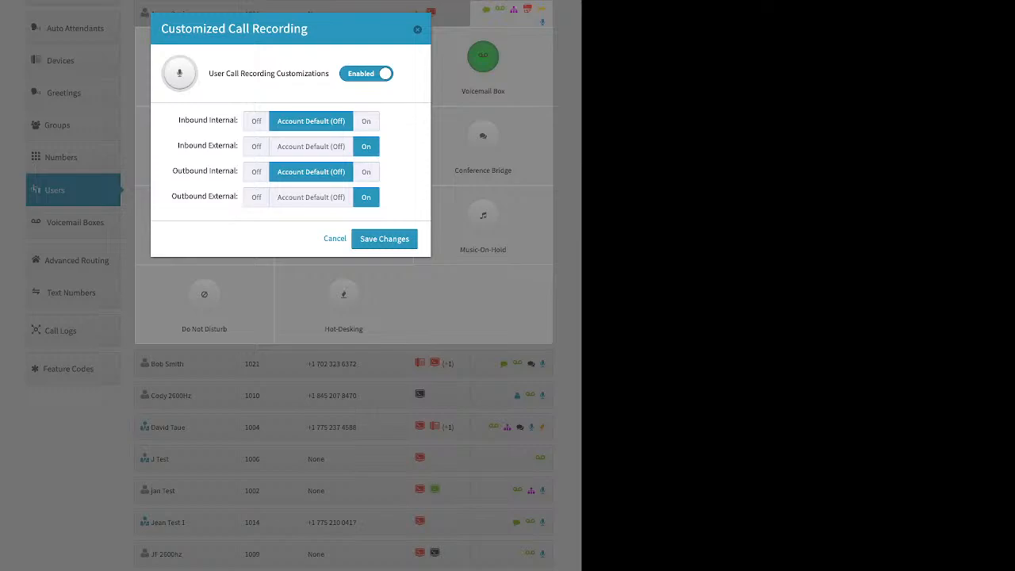
click(384, 239)
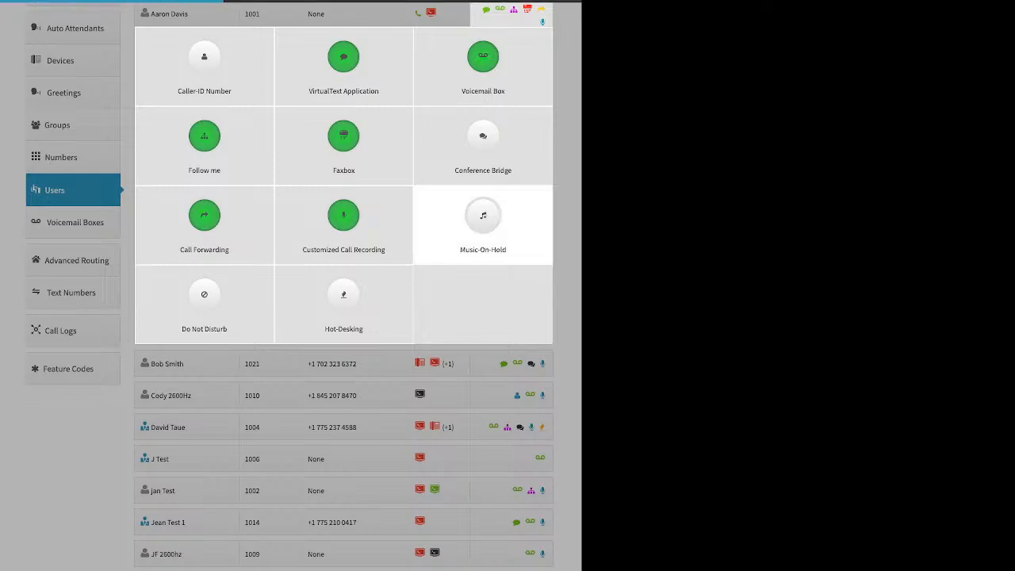
Check the Music-On-Hold options of the user at extension 1001, and close without saving.
click(483, 222)
click(341, 74)
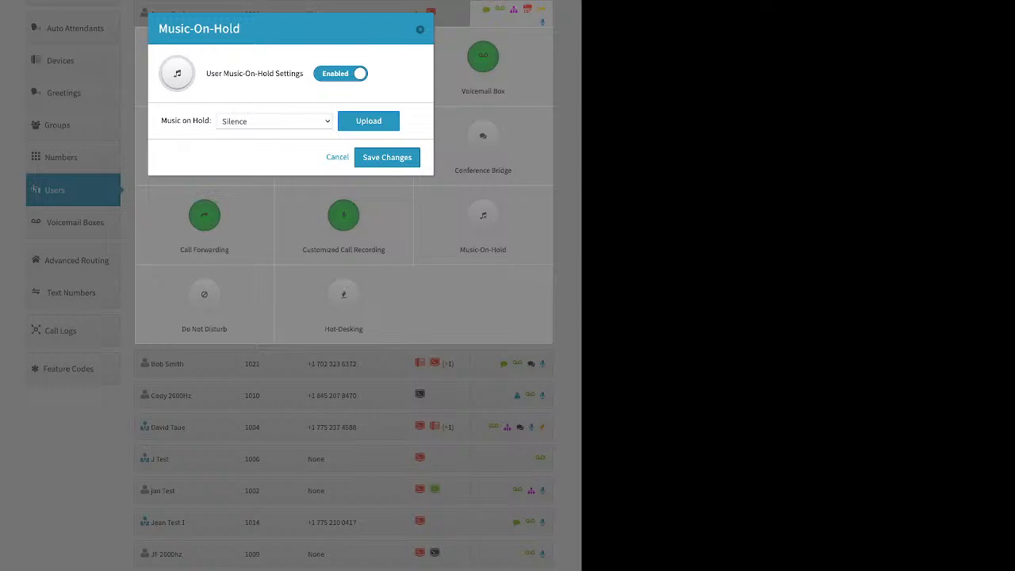
click(420, 29)
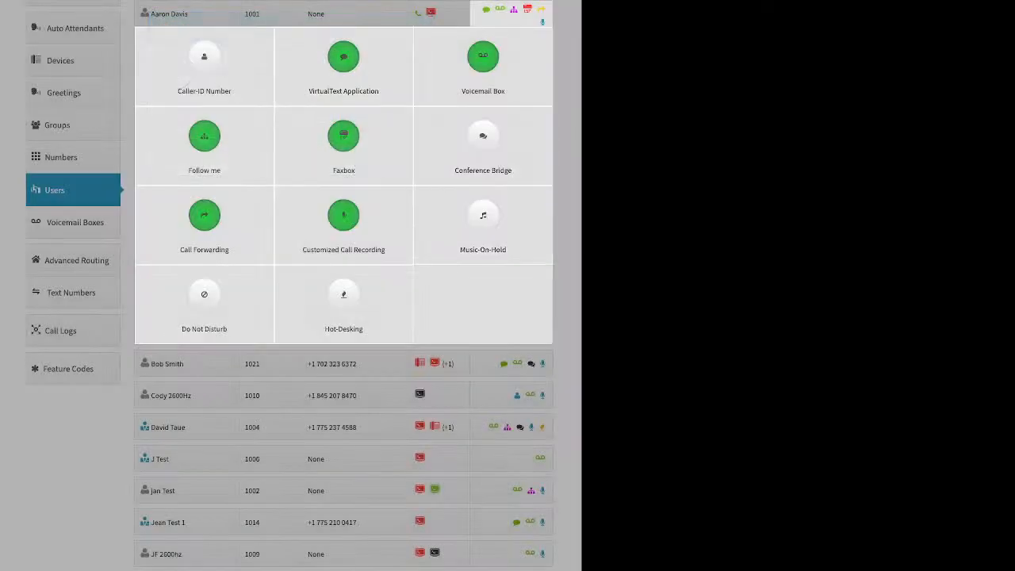
Review the Do Not Disturb and Hot-Desking settings of the user at extension 1001, and close both without saving.
click(204, 301)
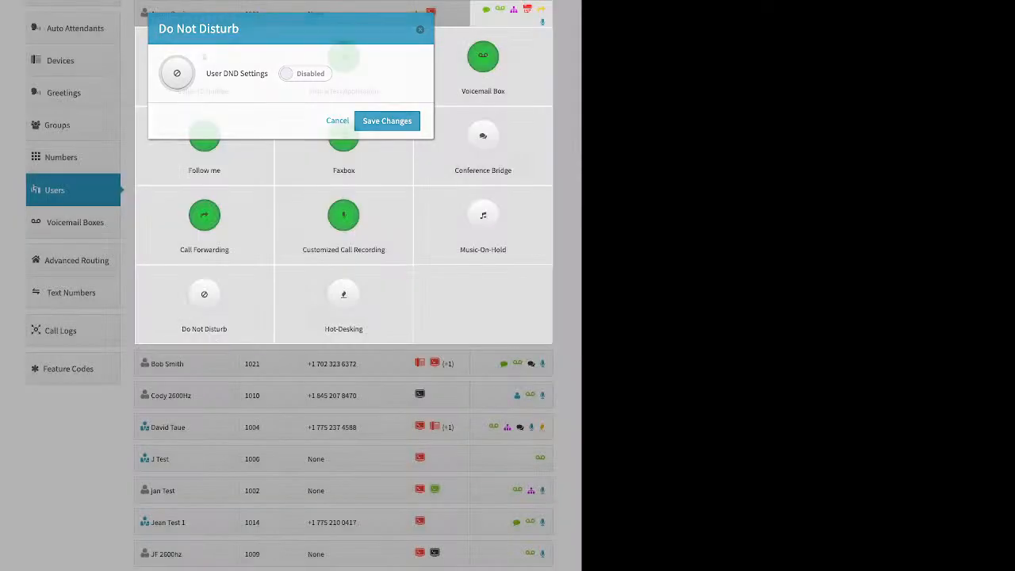
click(420, 30)
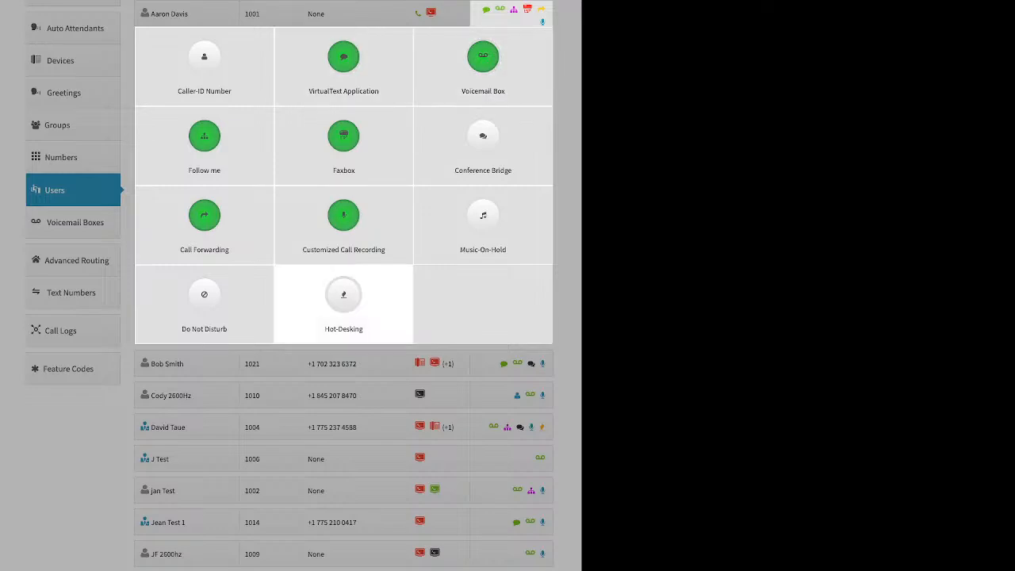
click(343, 301)
click(332, 74)
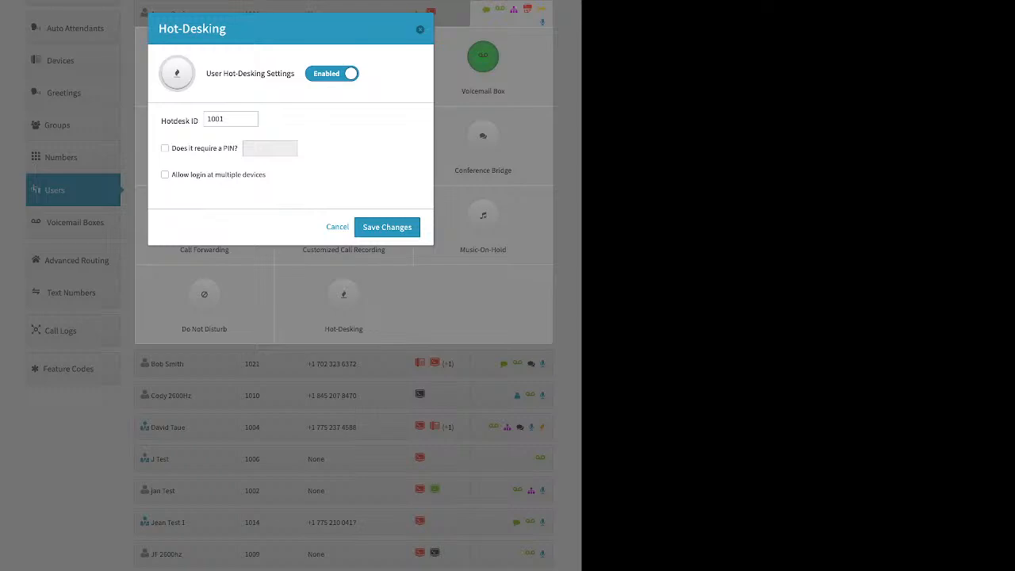
key(Escape)
Go to the voicemail boxes and review the basic settings and assigned user of box 111, without saving.
click(75, 221)
click(76, 221)
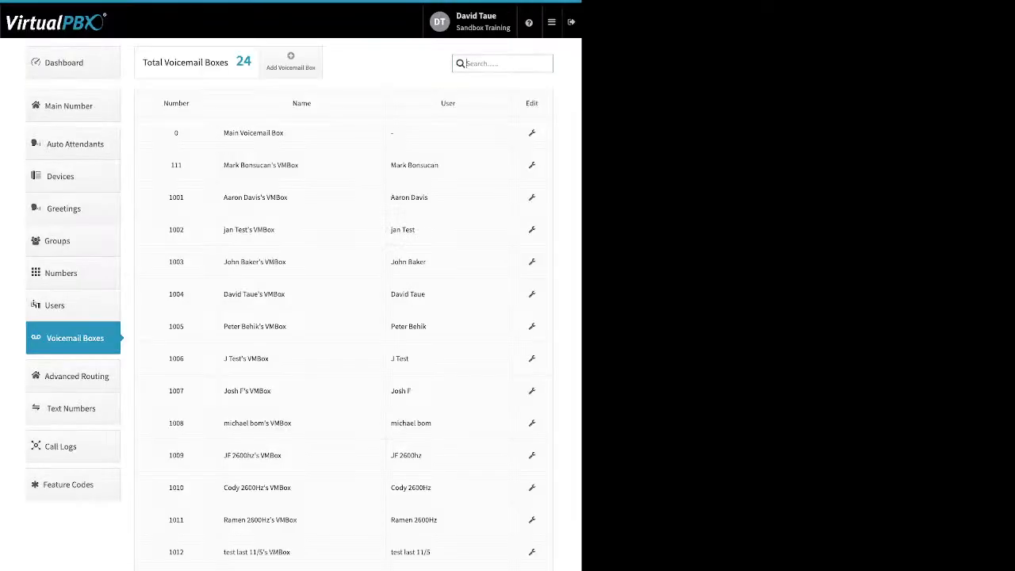
click(532, 165)
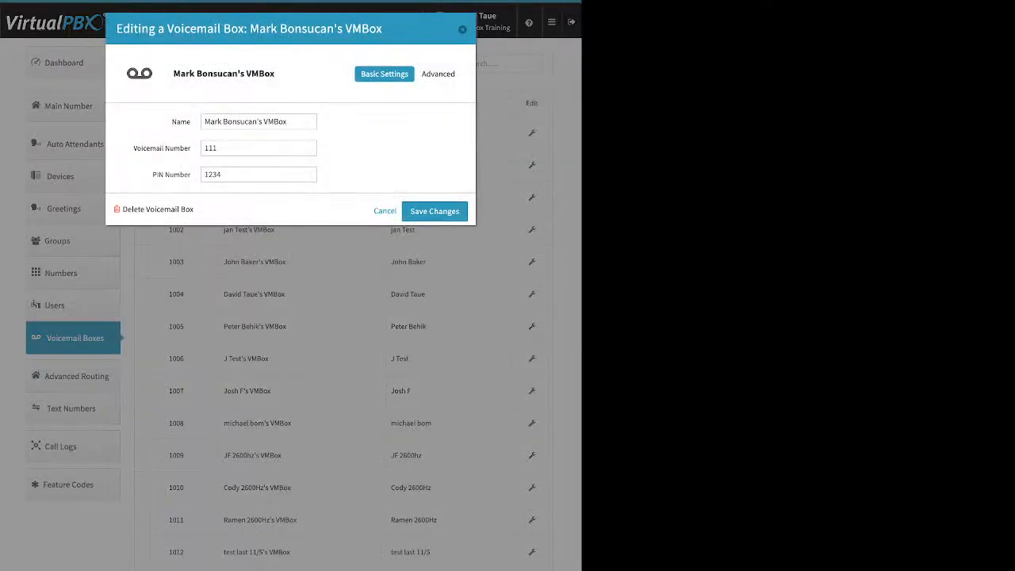
key(Escape)
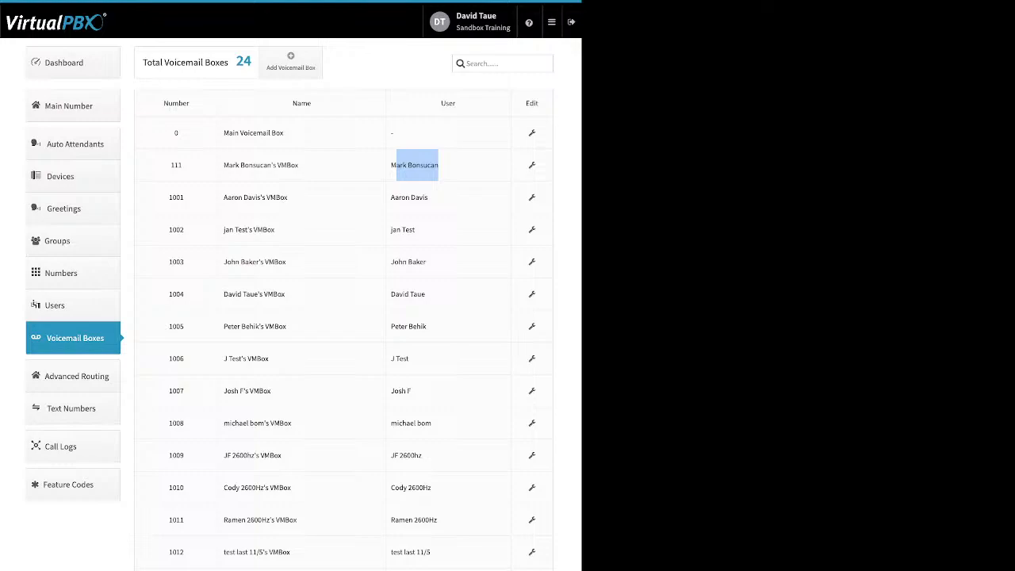
drag(397, 165, 391, 165)
Check the name, number and PIN fields required for a new voicemail box, and close without creating it.
click(290, 62)
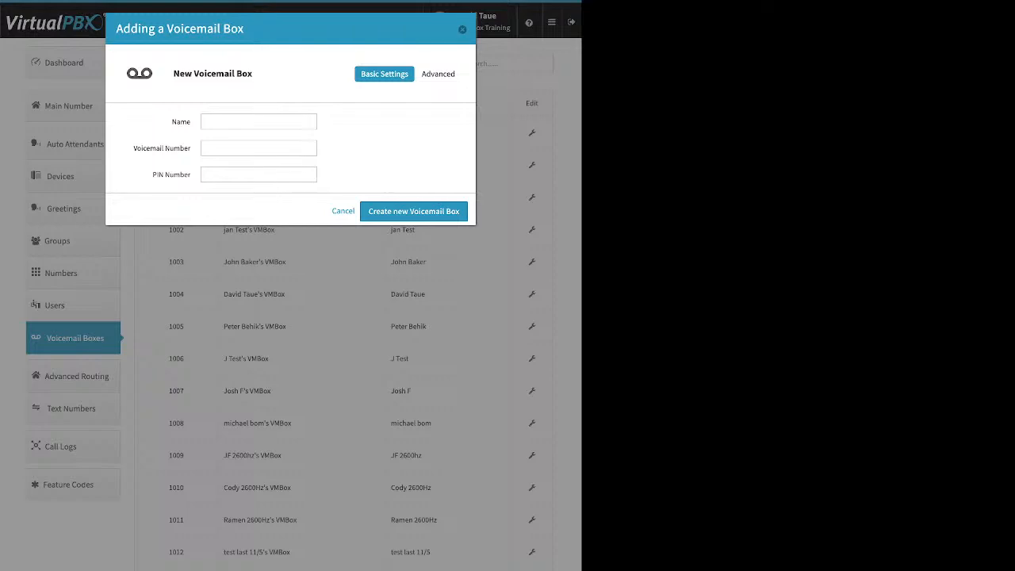
double_click(181, 122)
drag(188, 148, 191, 174)
key(Escape)
Examine the regular and temporary Greeting Media options of voicemail box 111, including the file upload for the regular greeting.
click(531, 165)
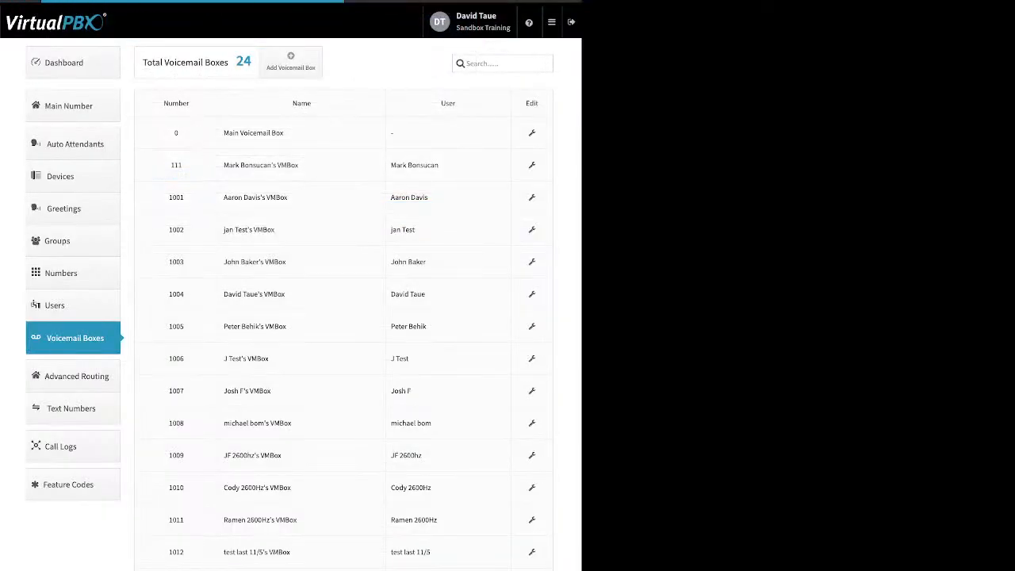
click(438, 74)
click(430, 121)
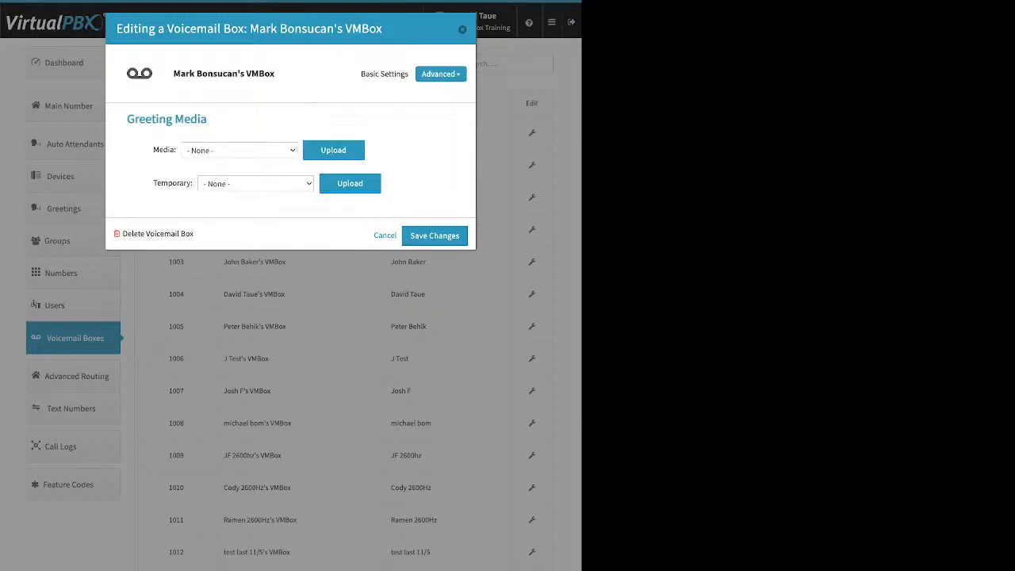
drag(153, 150, 174, 150)
click(333, 150)
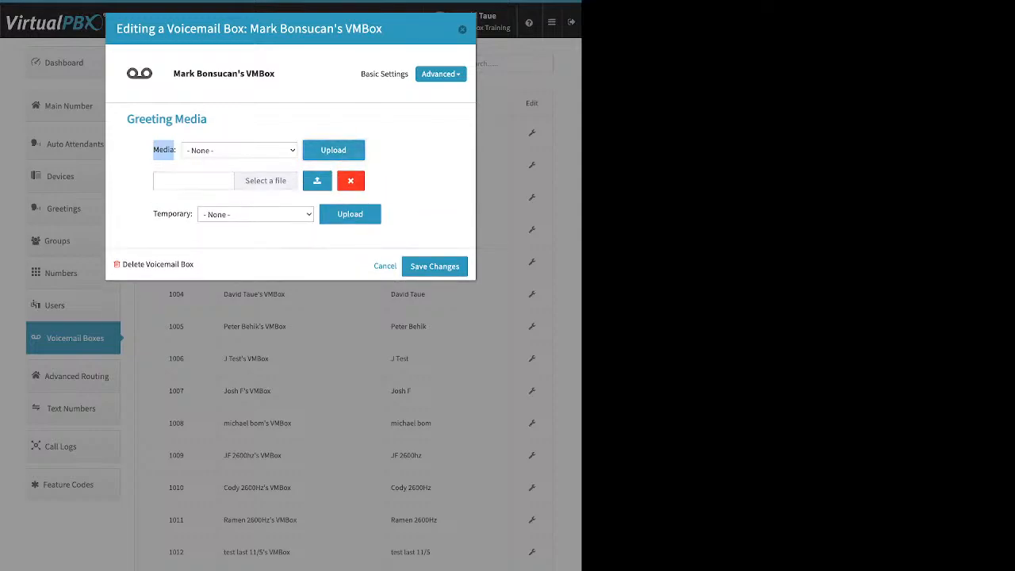
click(351, 181)
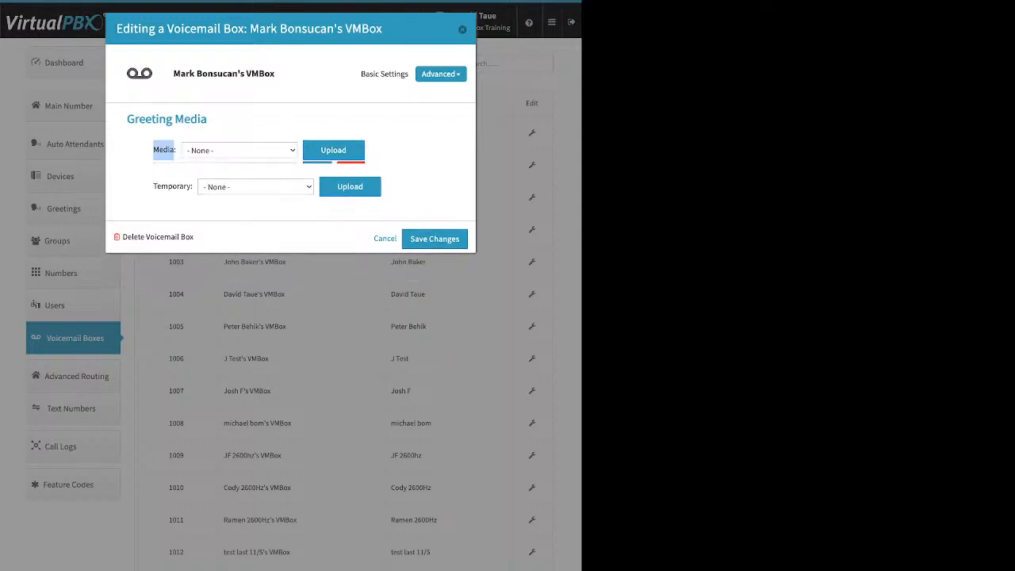
click(153, 183)
drag(153, 183, 192, 184)
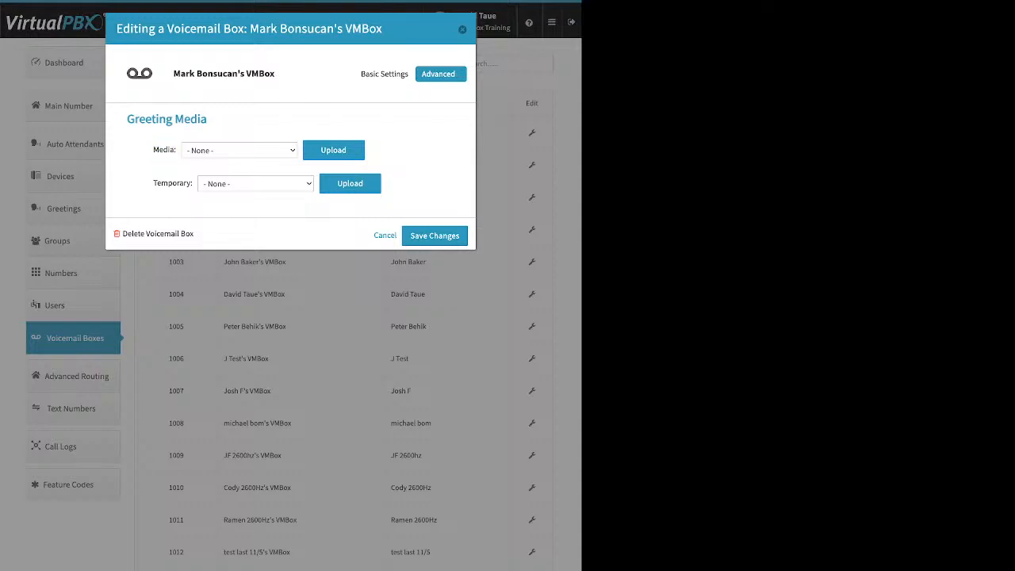
Check the notification Recipients of voicemail box 111 and open the entry for a new recipient.
click(441, 74)
click(423, 108)
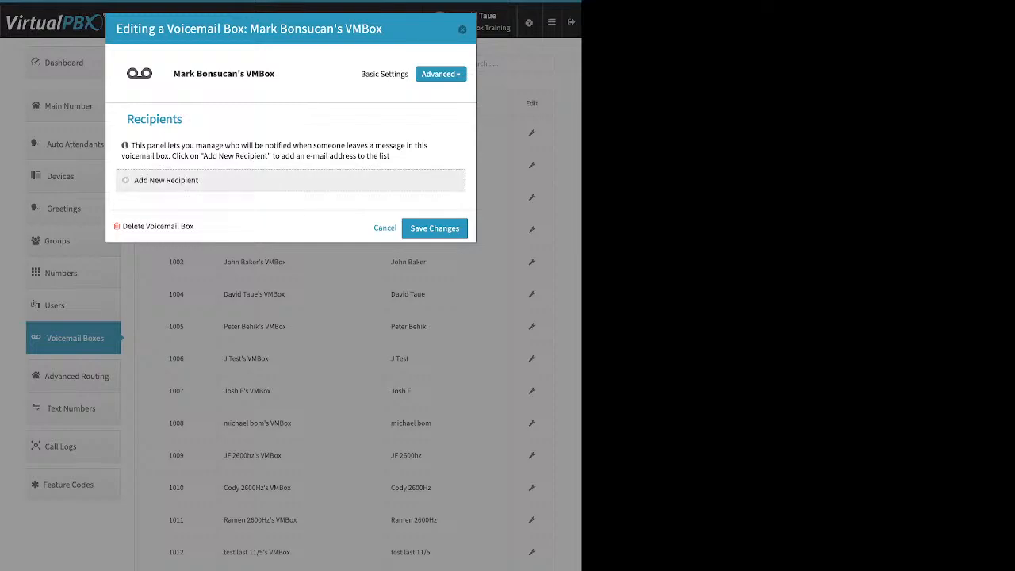
click(166, 181)
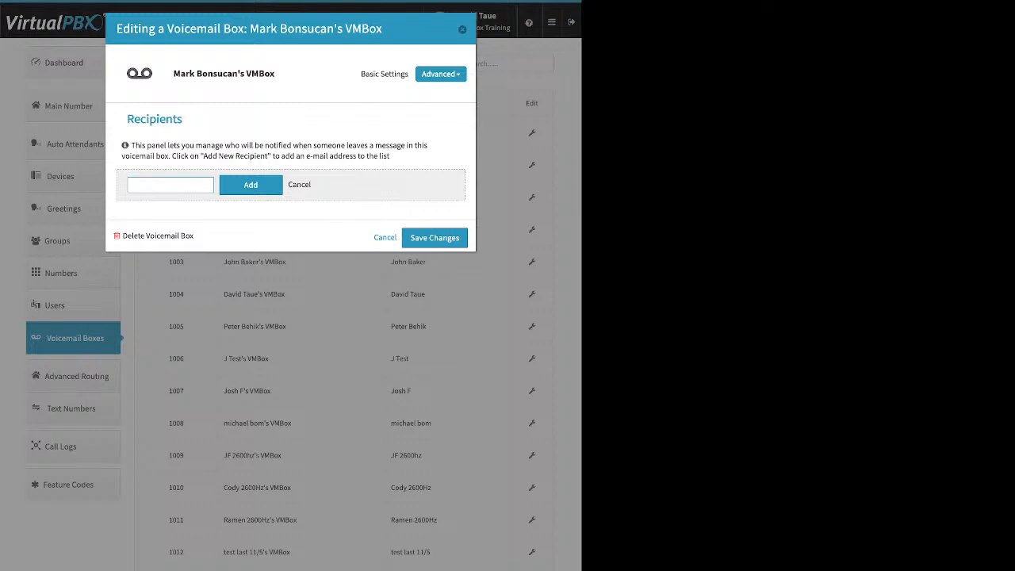
Examine the Options of voicemail box 111, including Already Setup, Attach messages to e-mail and Delete after Notification, and close without saving.
click(441, 74)
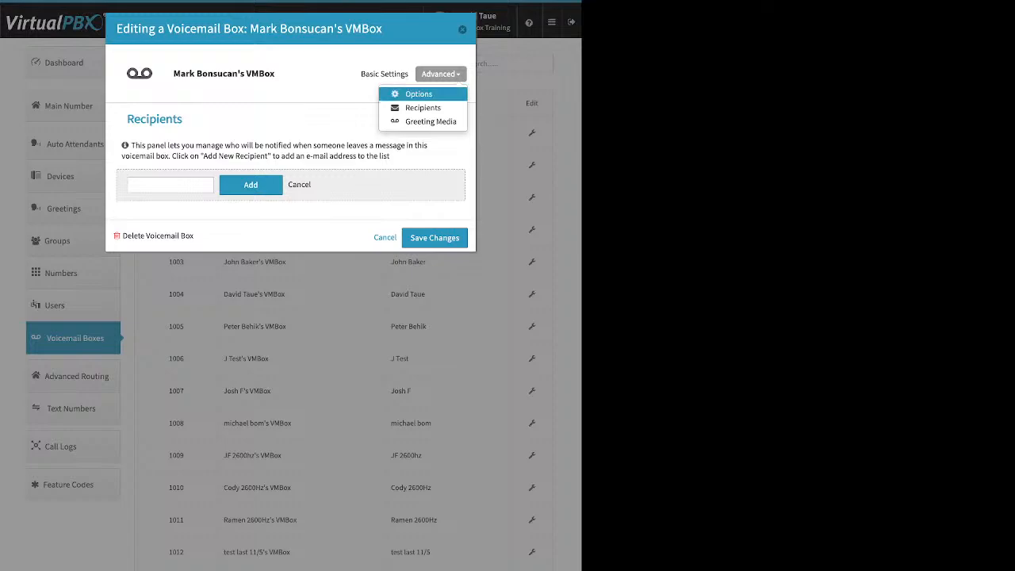
click(418, 94)
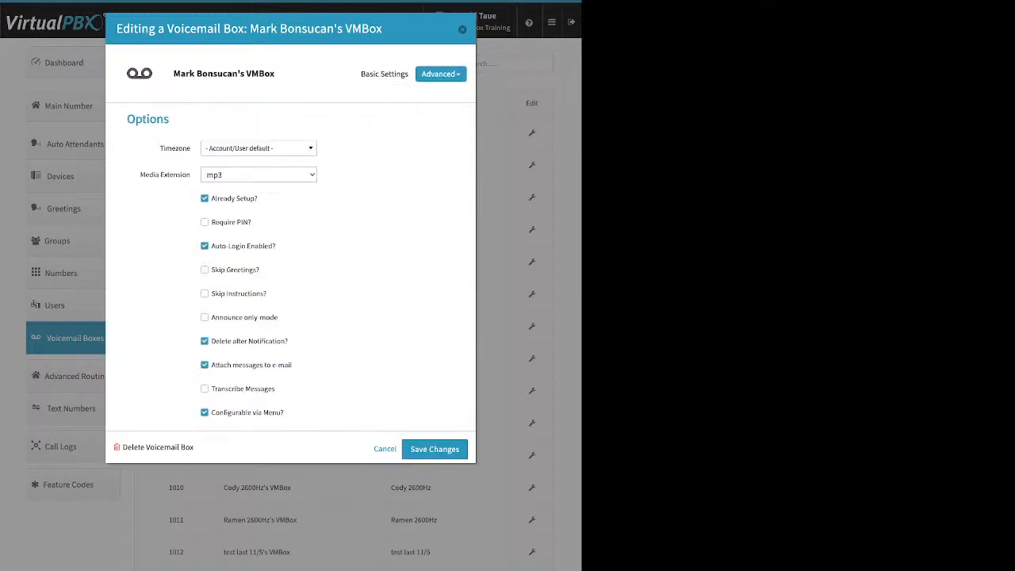
drag(259, 198, 211, 199)
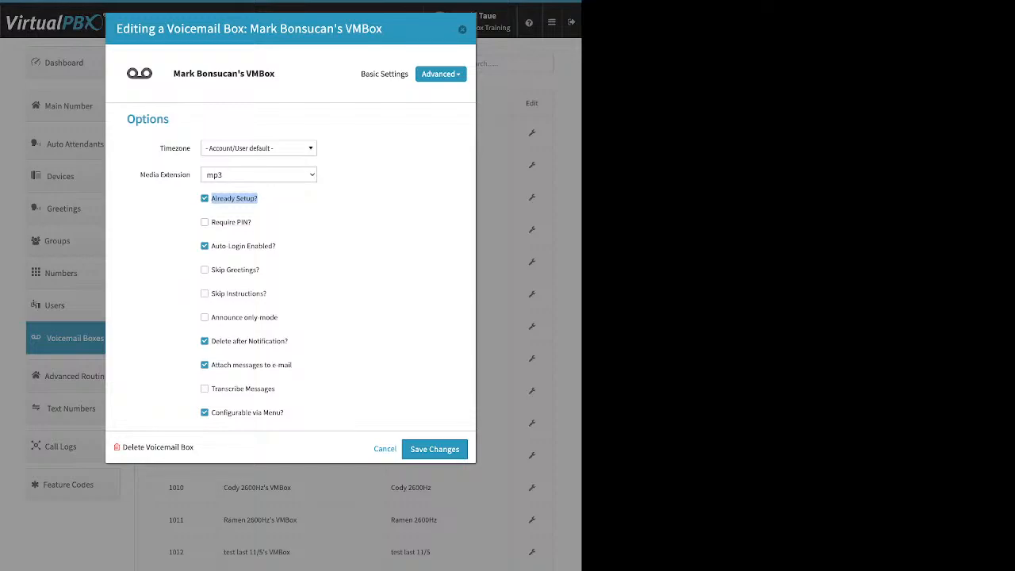
click(277, 208)
drag(292, 365, 233, 365)
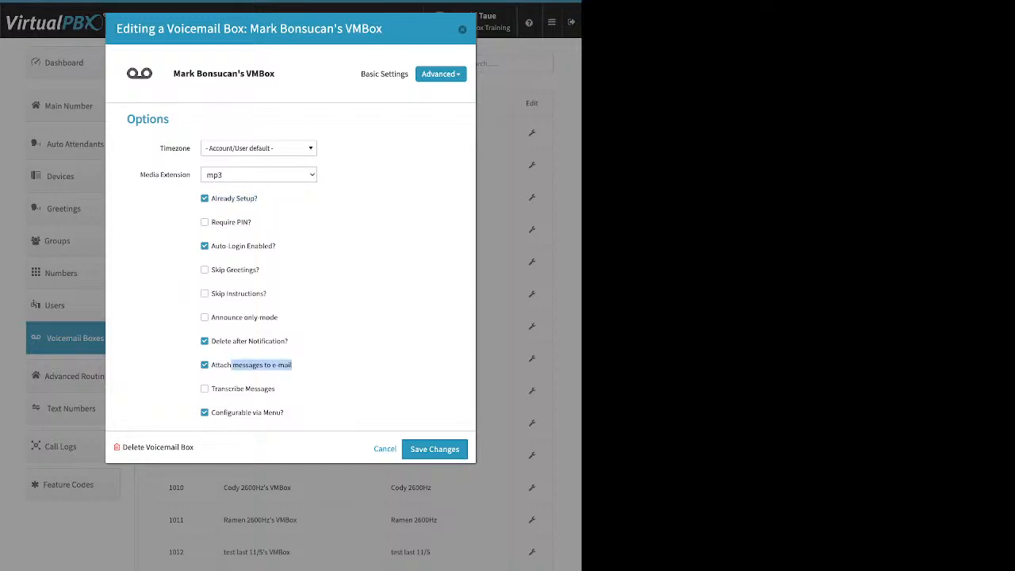
drag(211, 341, 247, 341)
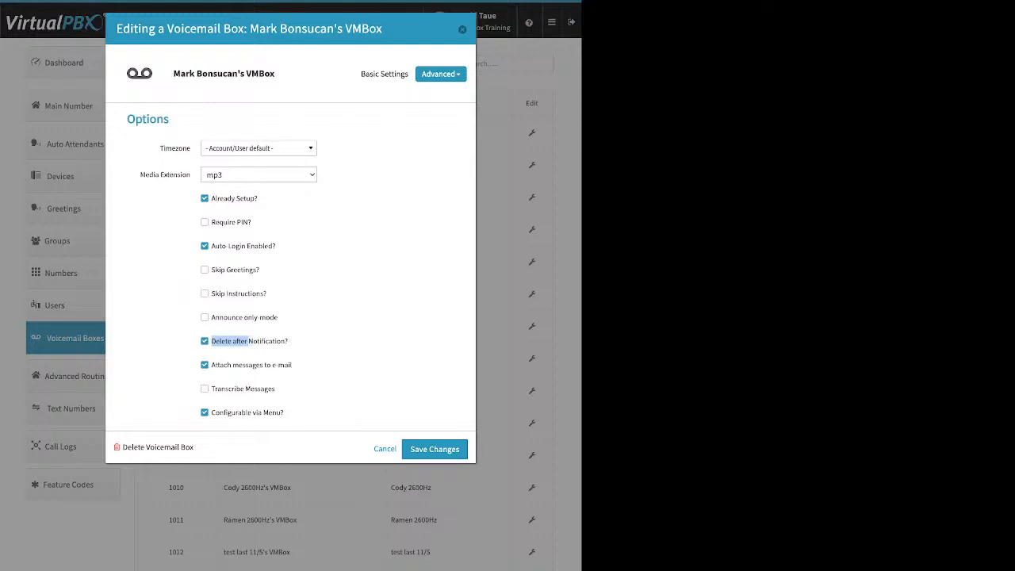
key(Escape)
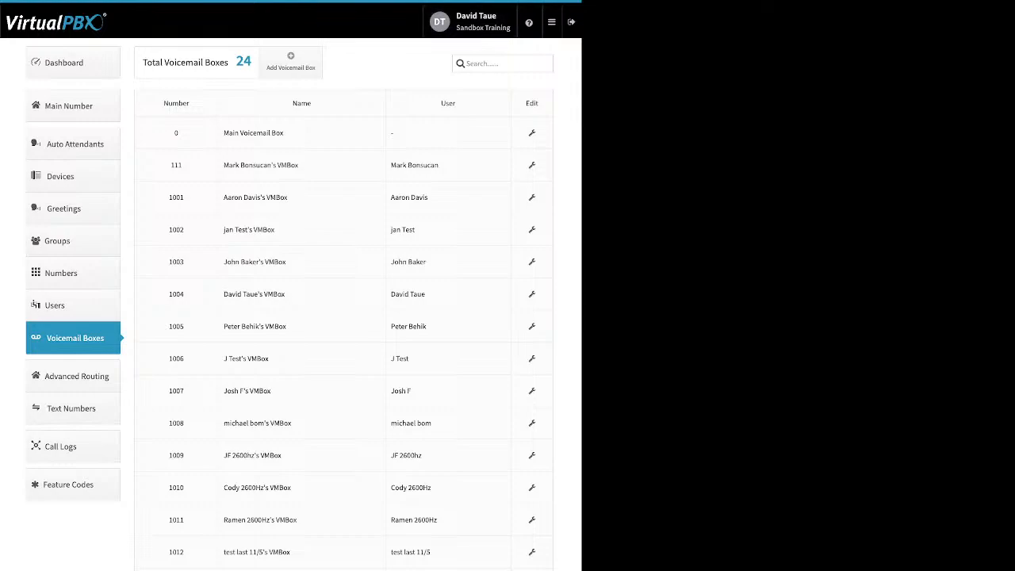
Enable Direct Inward System Access in the advanced routing settings.
click(73, 376)
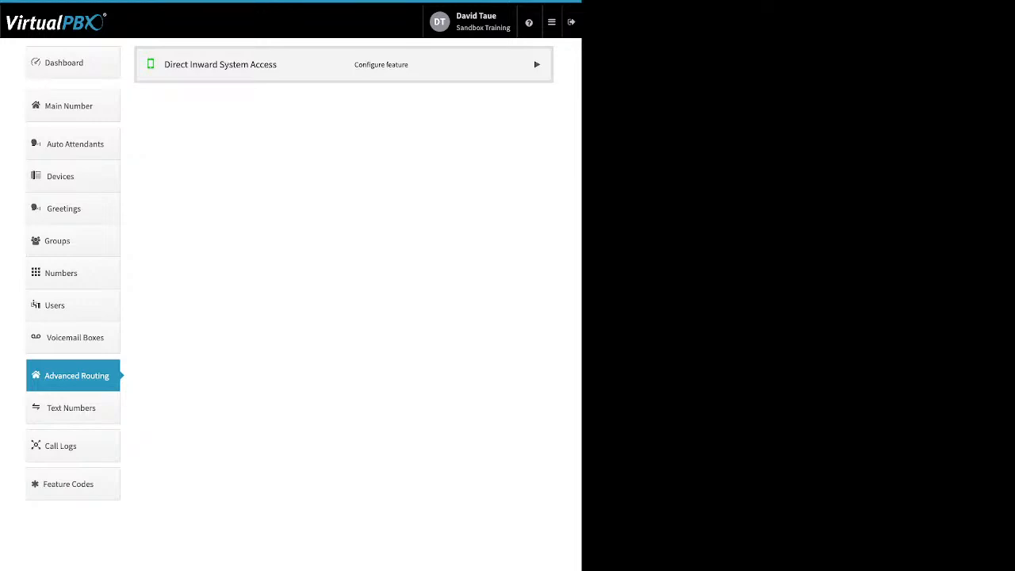
click(221, 65)
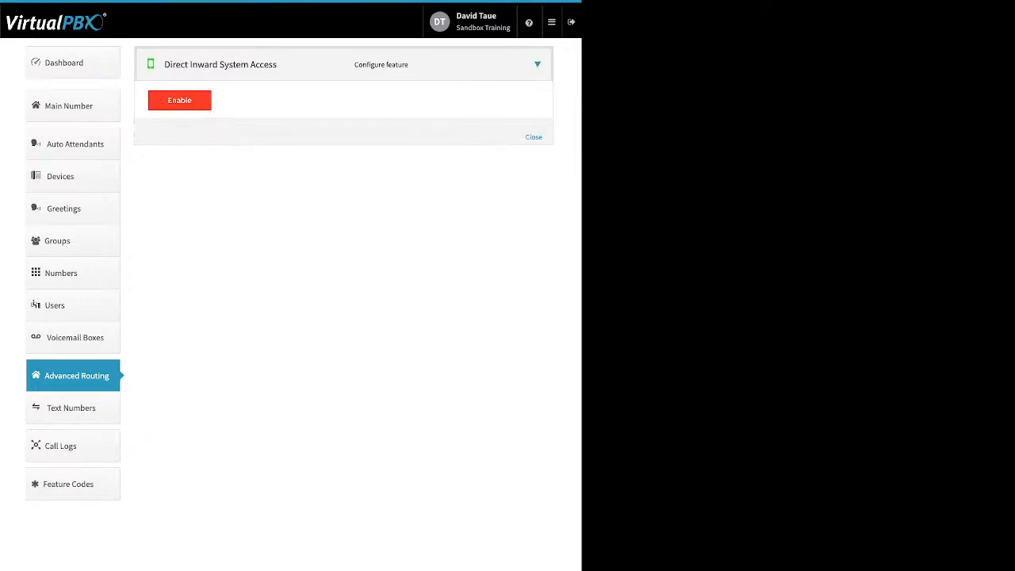
click(179, 101)
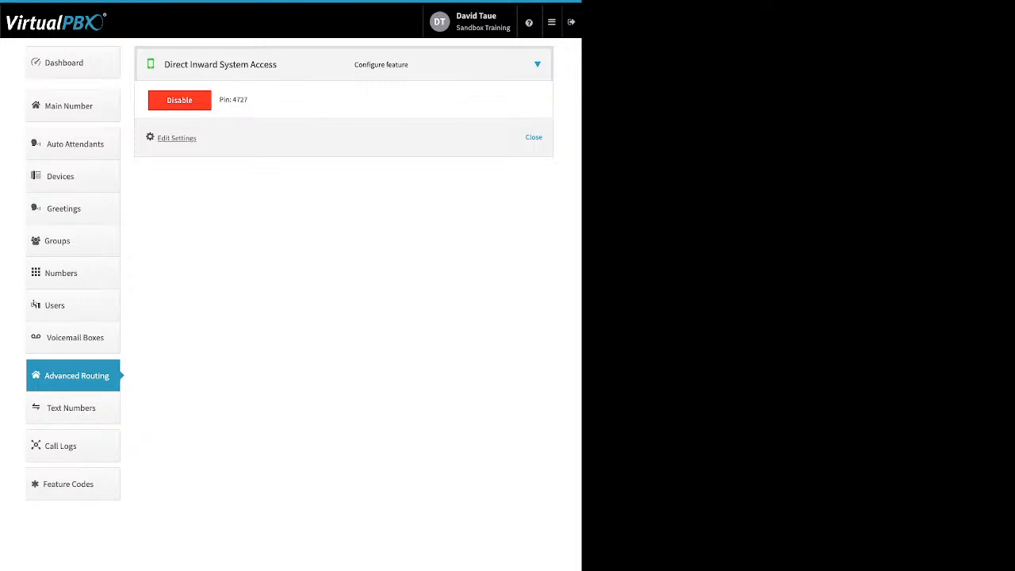
Add extension number 3054 to the Direct Inward System Access settings and save the changes.
drag(198, 138, 157, 138)
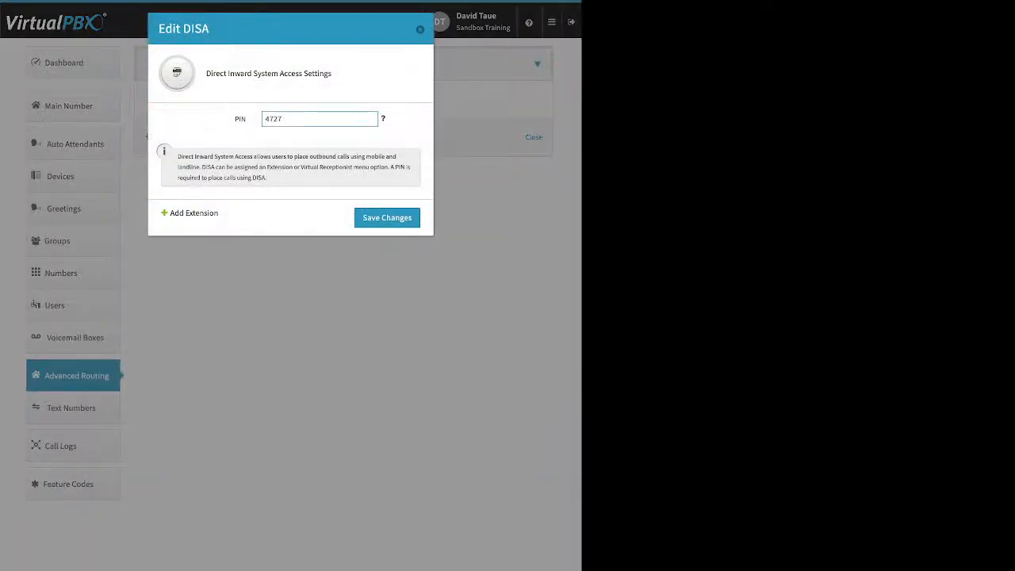
click(193, 213)
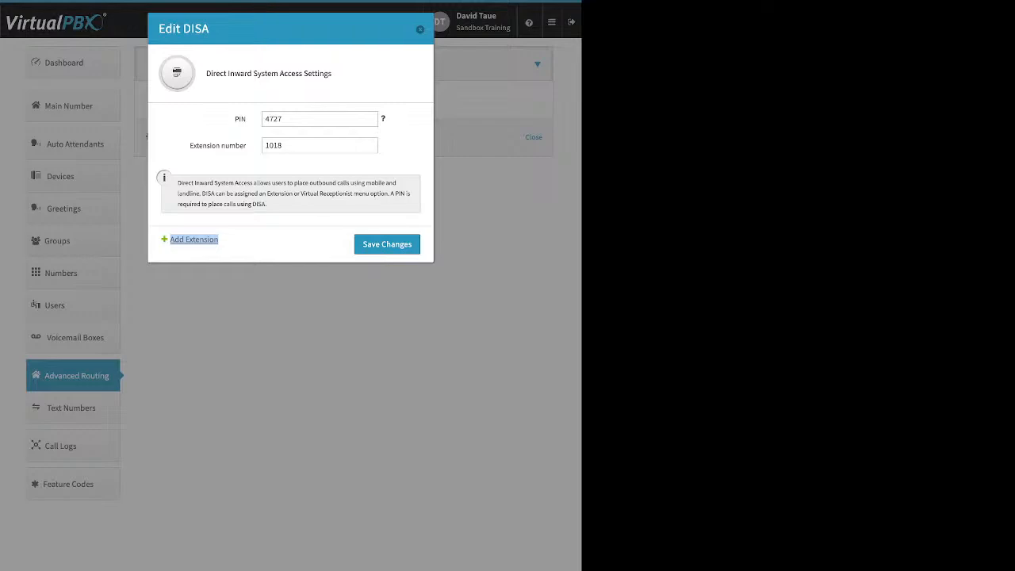
click(295, 145)
key(ctrl+a)
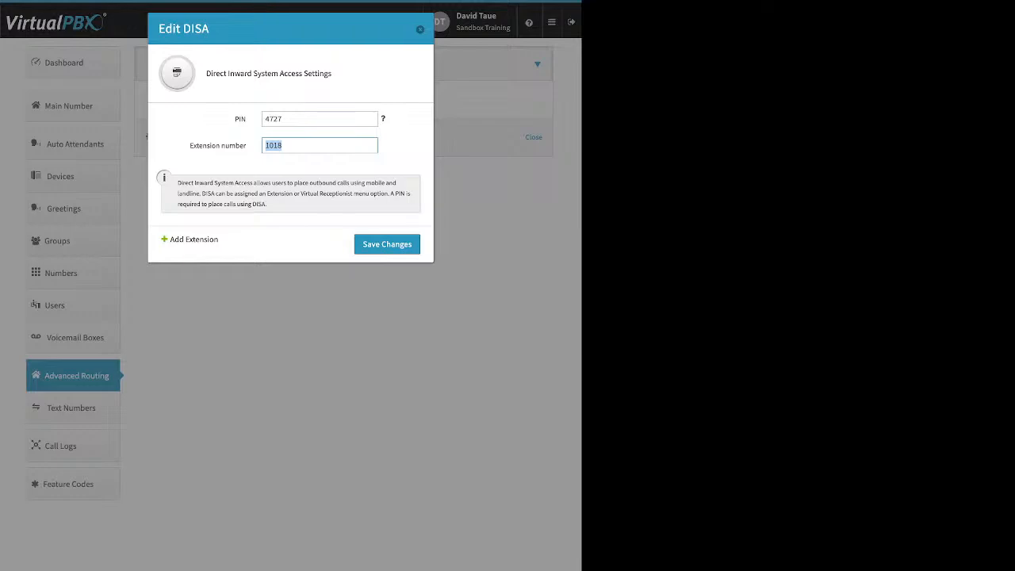
text(3054)
key(Return)
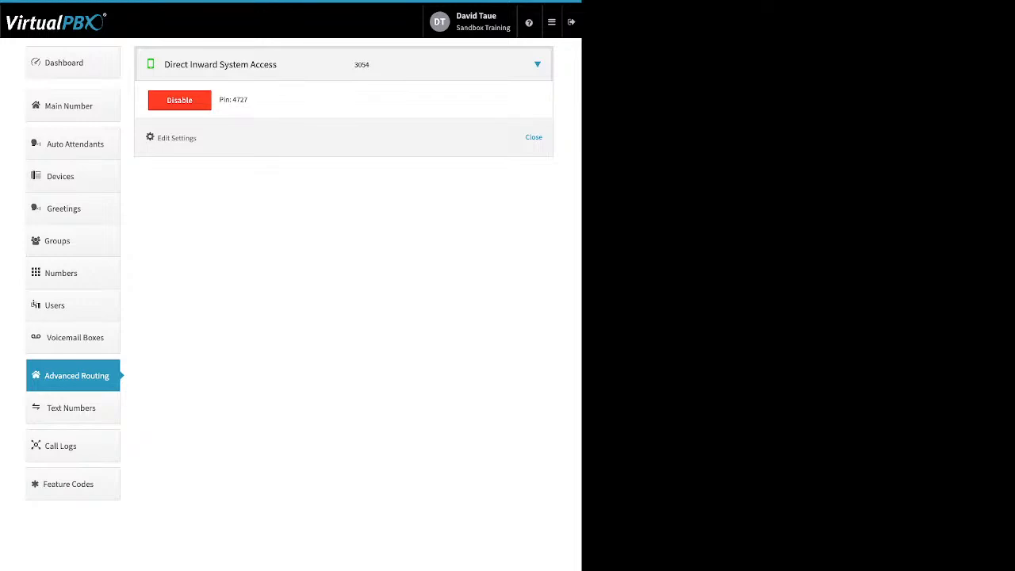
Disable Direct Inward System Access and confirm.
click(179, 100)
click(351, 127)
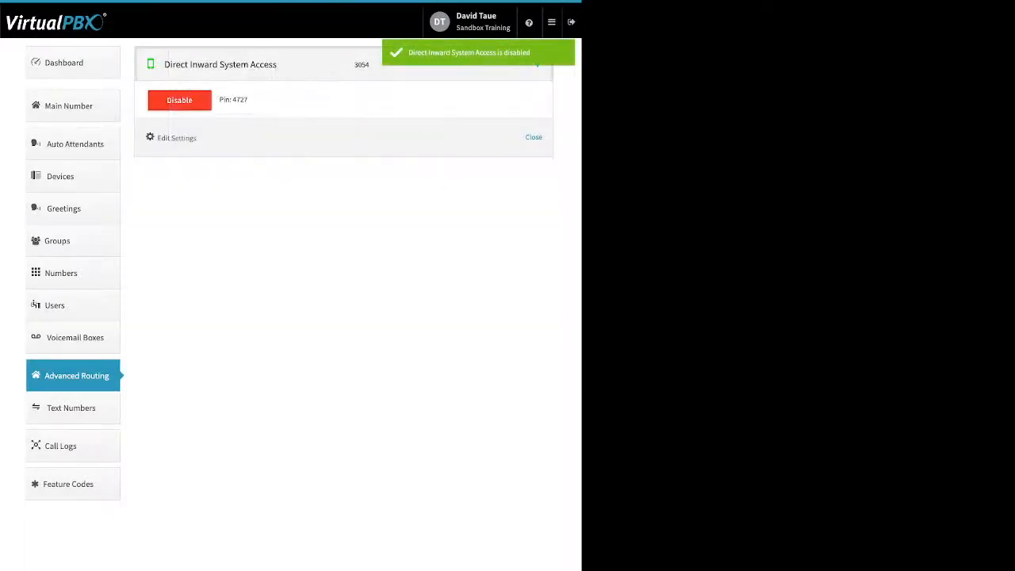
Show the call logs for this month and expand individual calls to check which devices were involved.
click(60, 446)
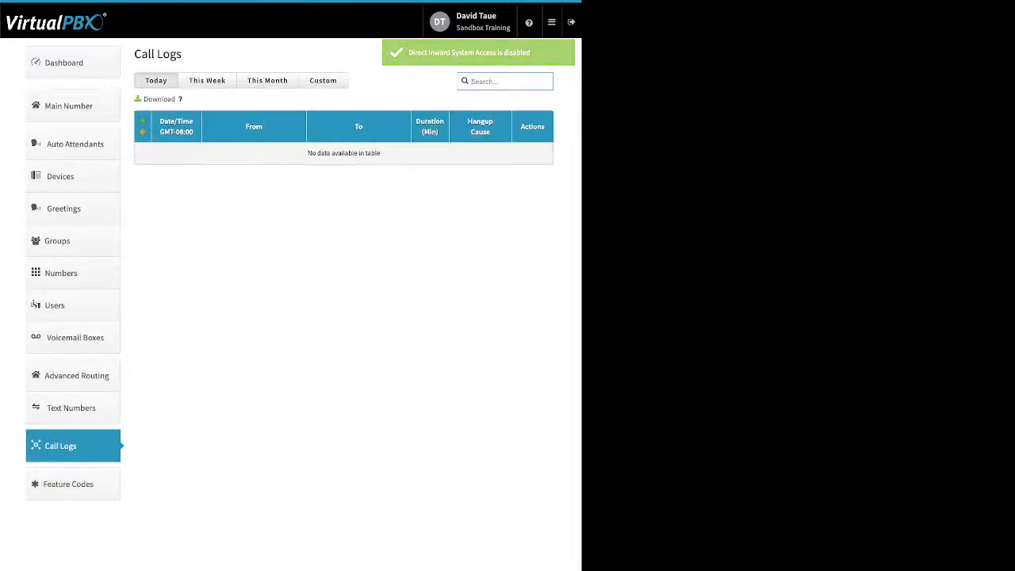
click(323, 80)
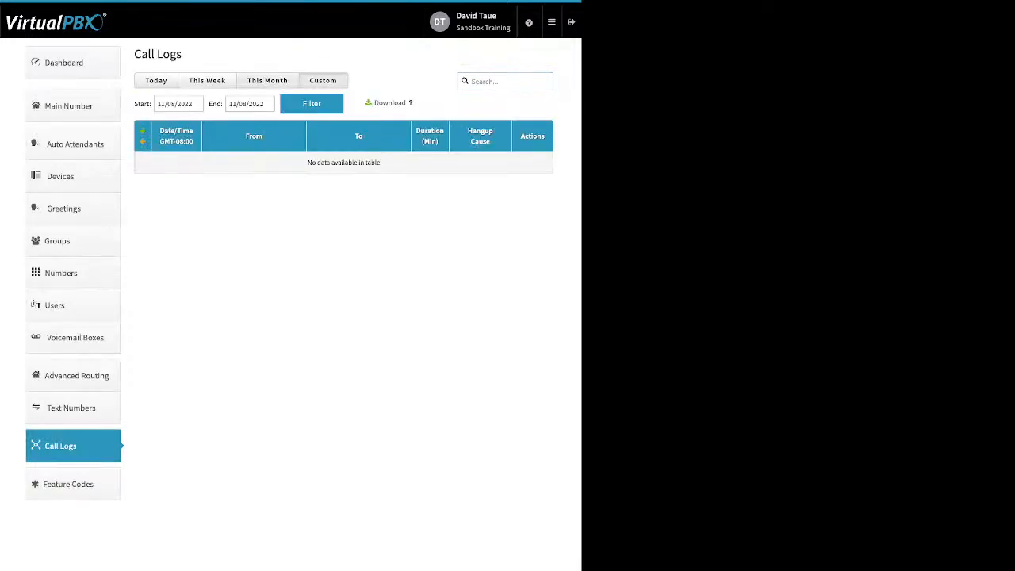
click(268, 80)
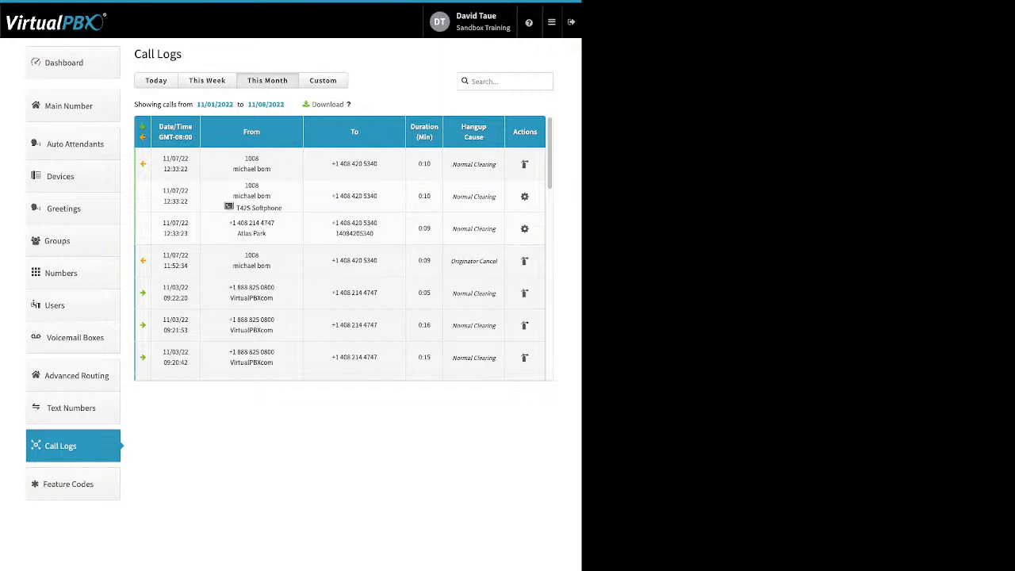
drag(283, 207, 236, 207)
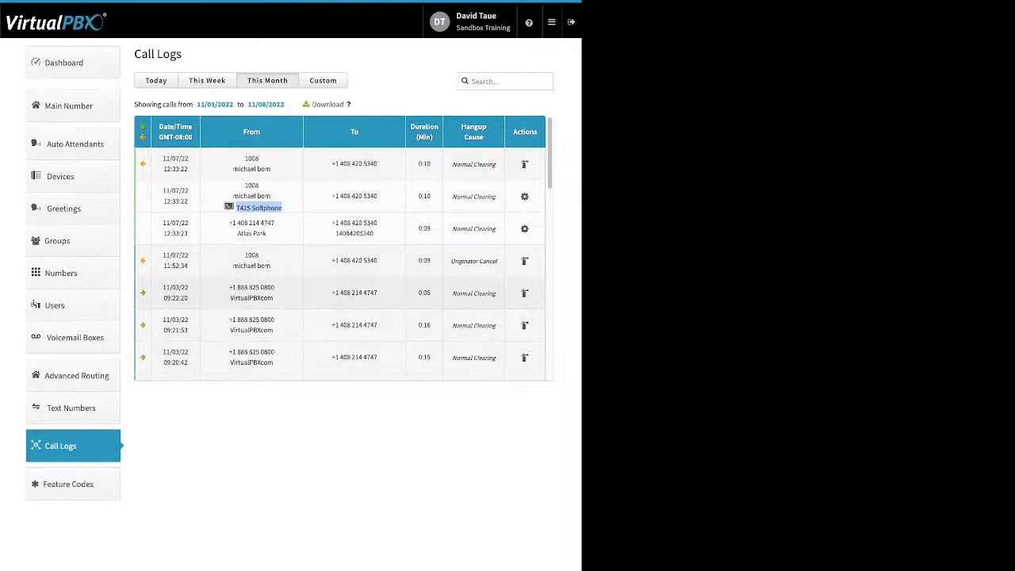
click(251, 293)
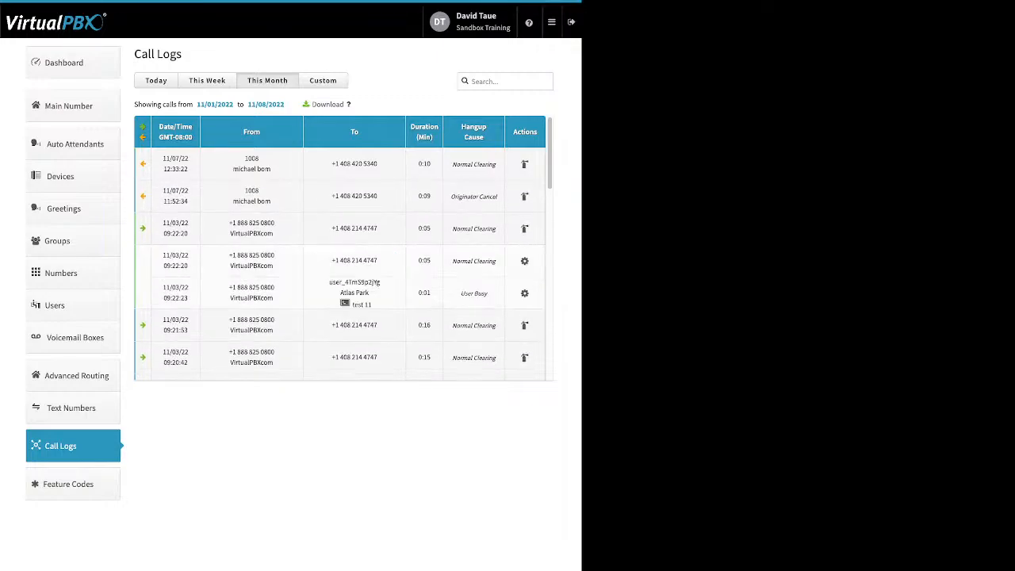
drag(372, 305, 355, 305)
click(362, 304)
Check the hangup cause explanations, further call entries and the Report Call action in this month's call logs.
mouse_move(474, 230)
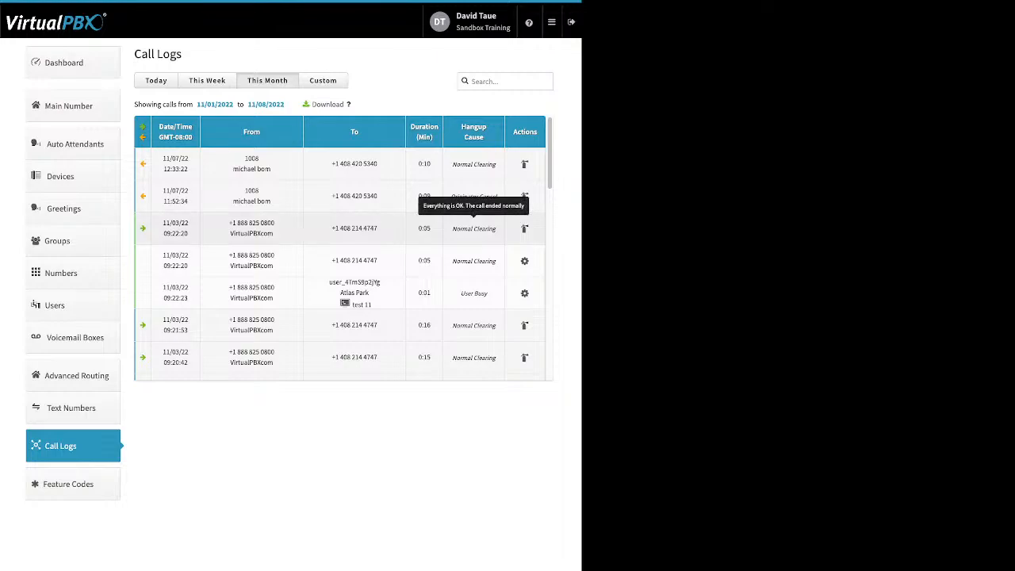
click(474, 229)
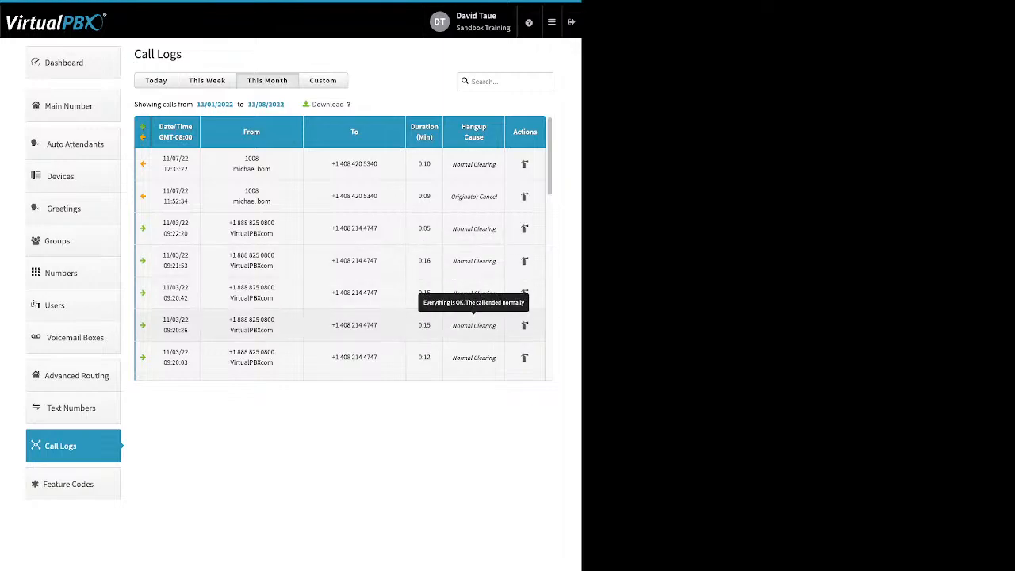
scroll(342, 246, down, 2)
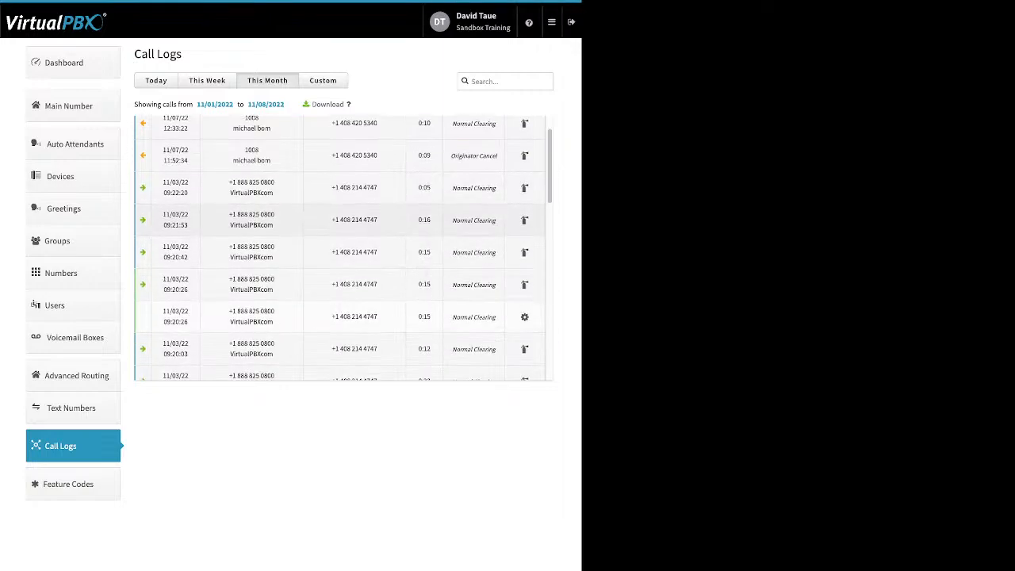
scroll(342, 248, down, 1)
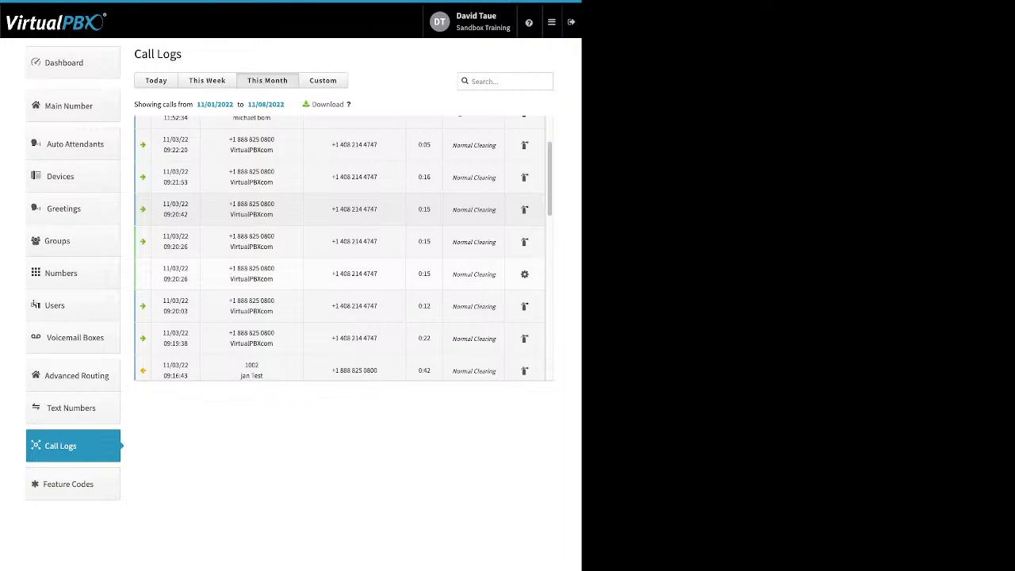
scroll(342, 248, up, 3)
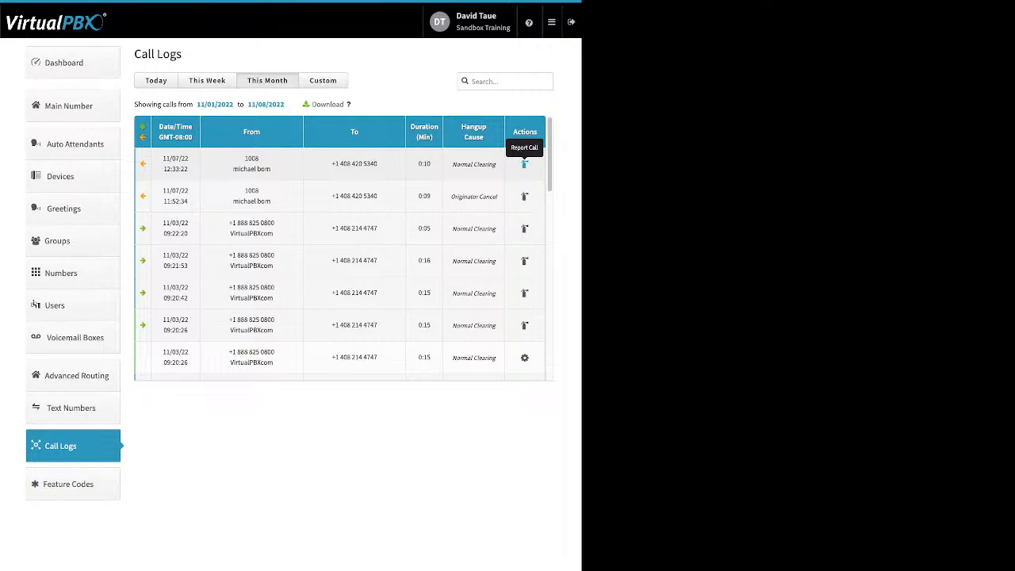
Filter the call logs to the custom range 10/01/2022 to 10/31/2022 and review the calls.
click(157, 80)
click(207, 80)
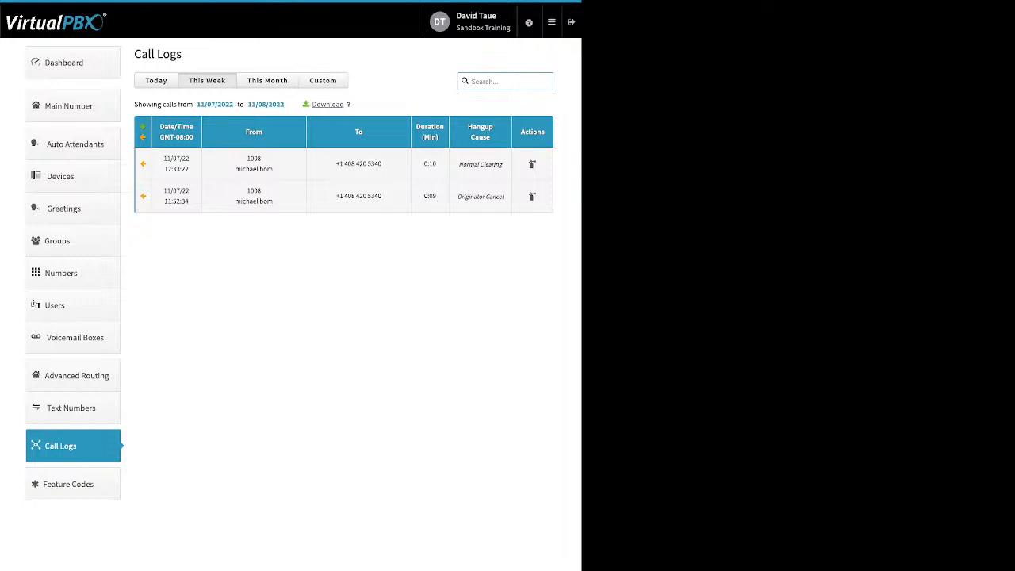
click(323, 81)
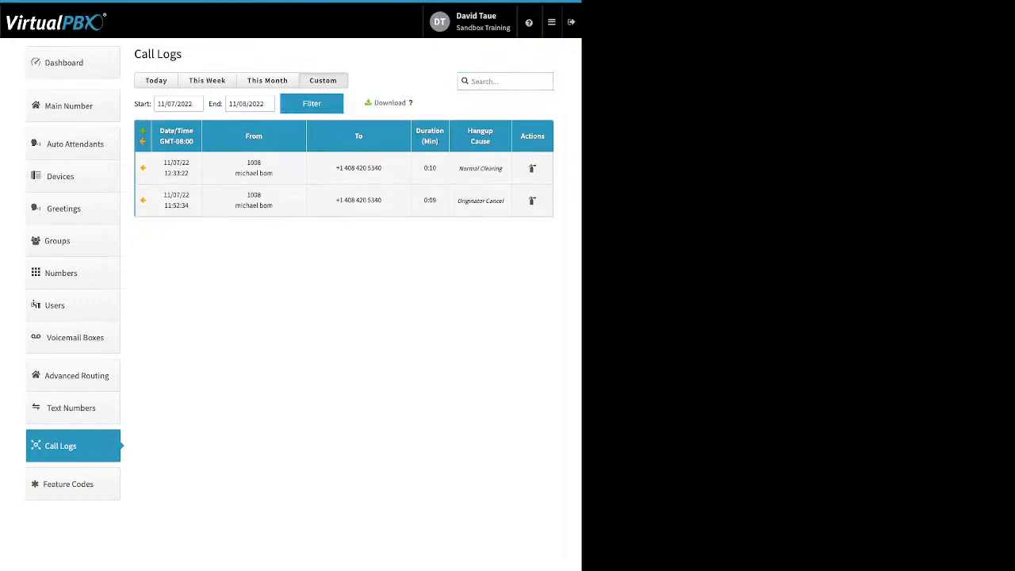
click(165, 103)
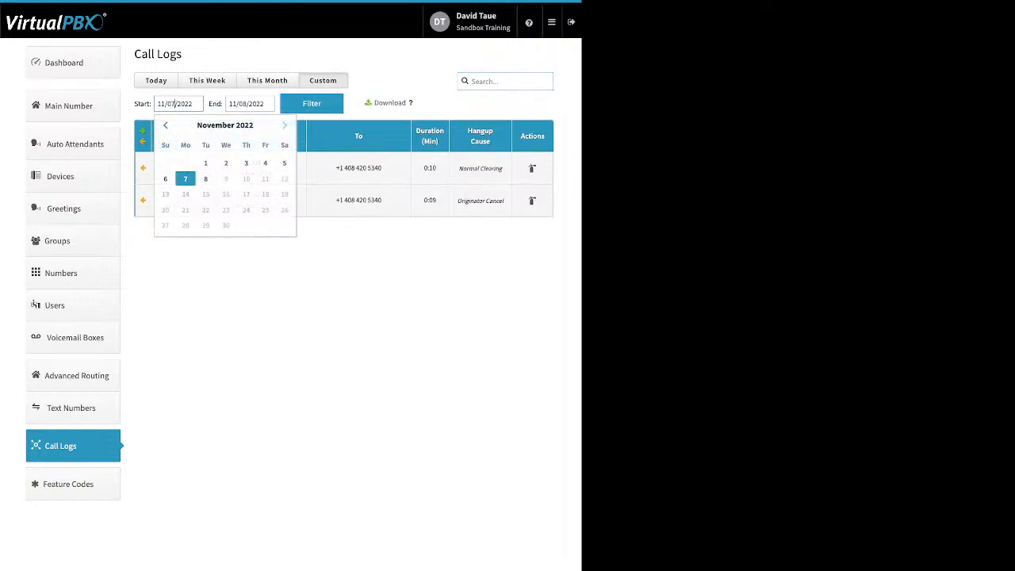
click(165, 124)
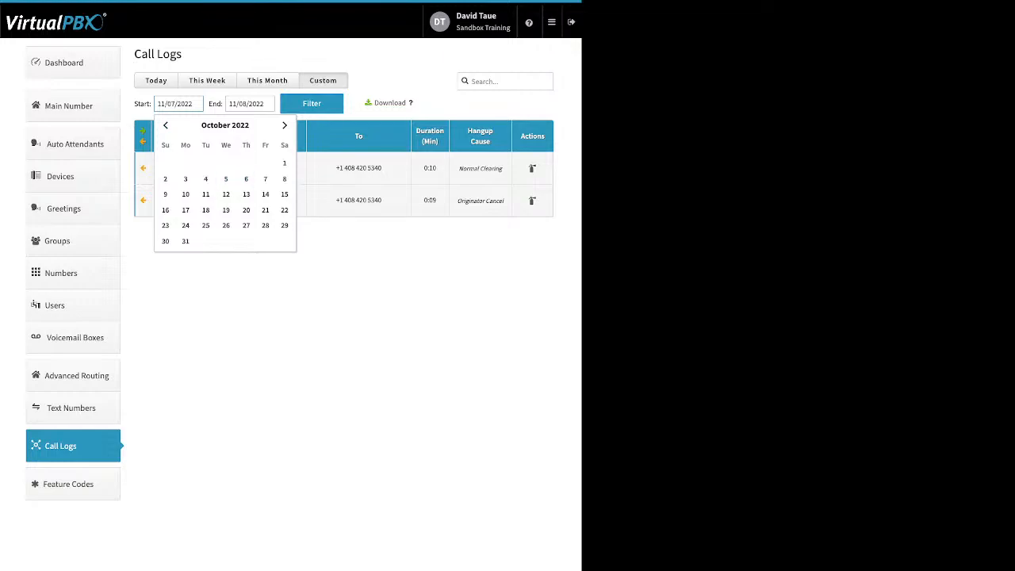
click(284, 163)
click(312, 104)
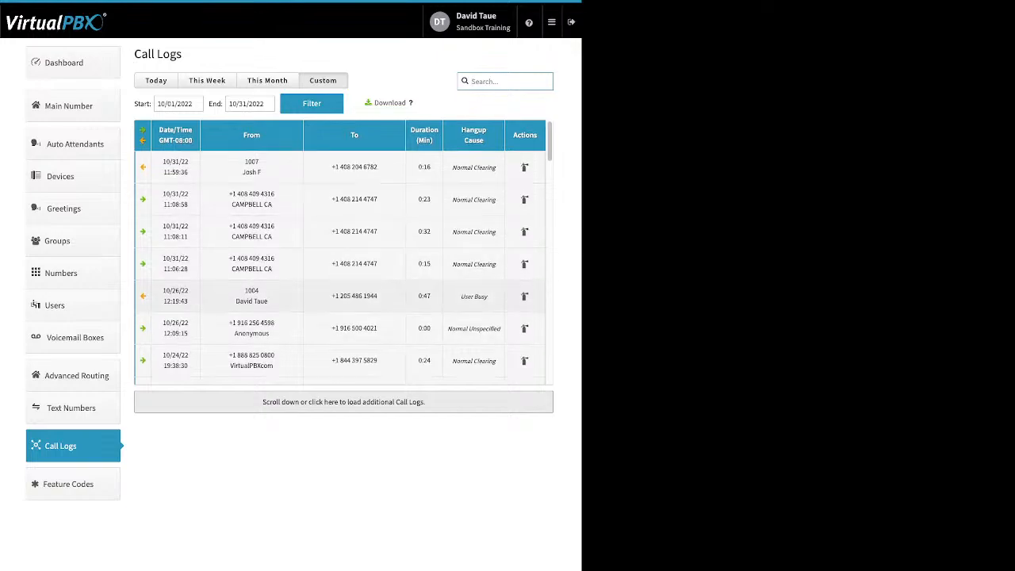
scroll(343, 251, down, 5)
scroll(342, 251, up, 5)
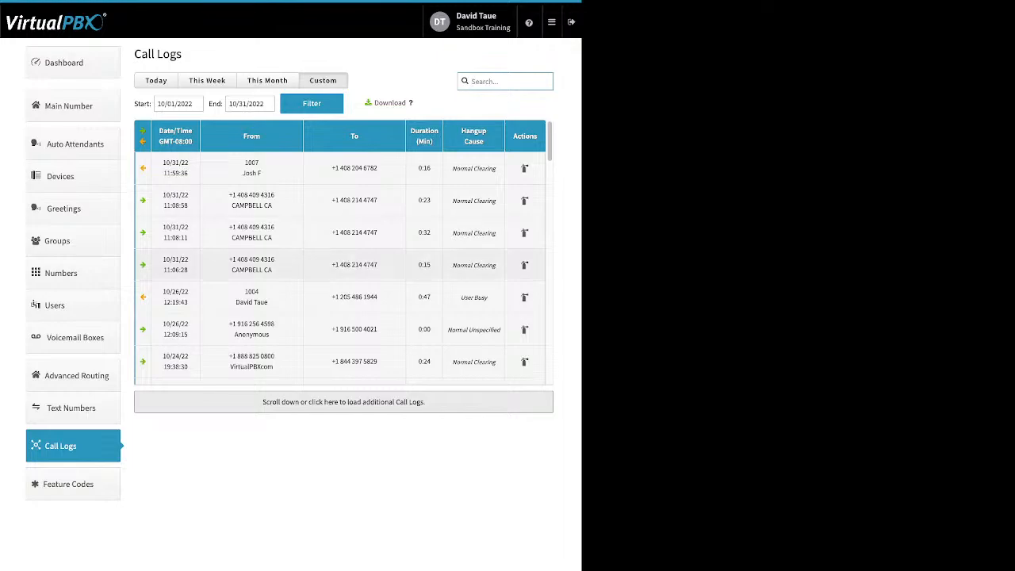
Go to the feature codes and review the available codes, such as those for hot-desking.
click(71, 483)
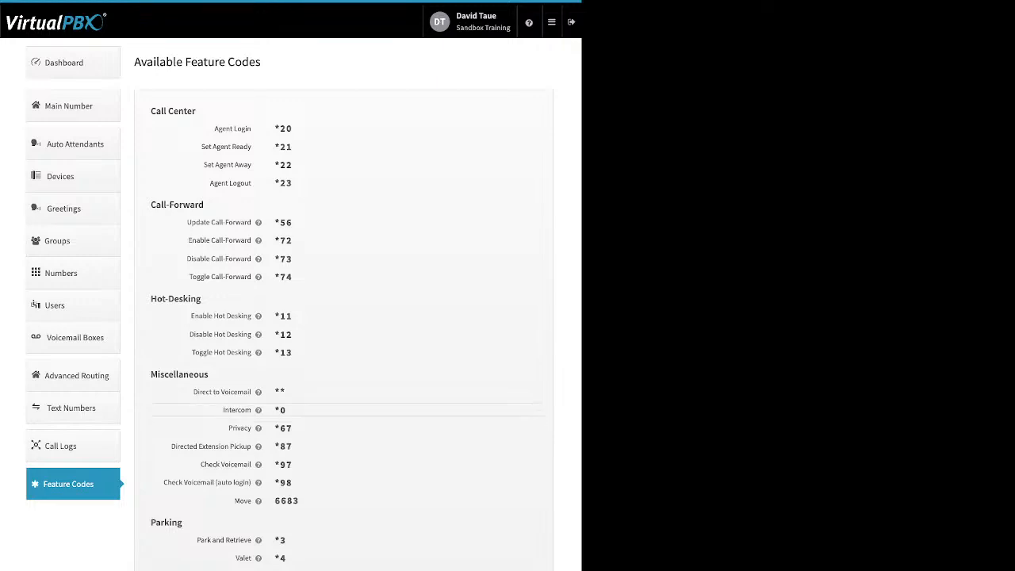
mouse_move(258, 316)
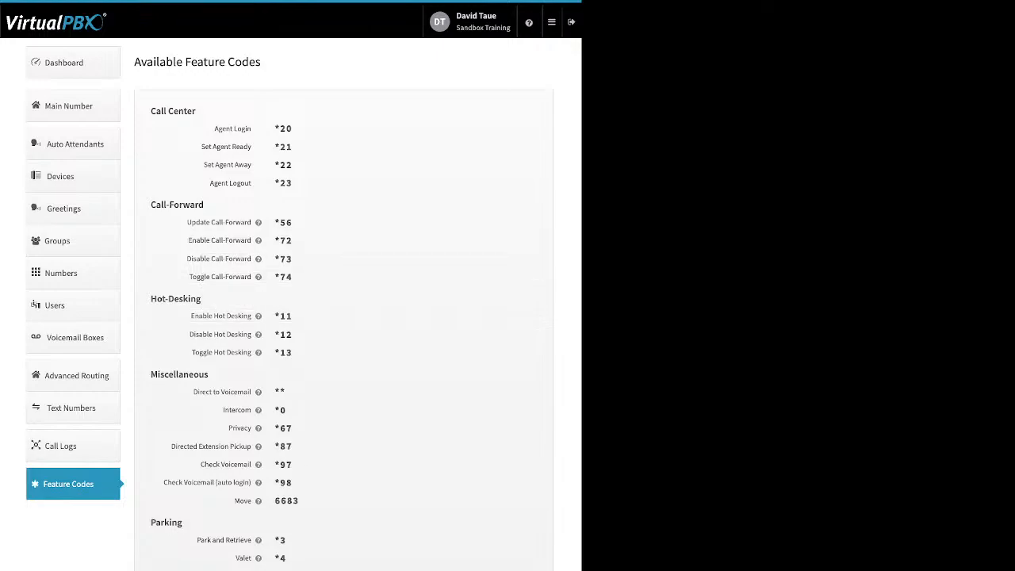
Go to the blacklist settings and open the blacklists for editing.
mouse_move(552, 22)
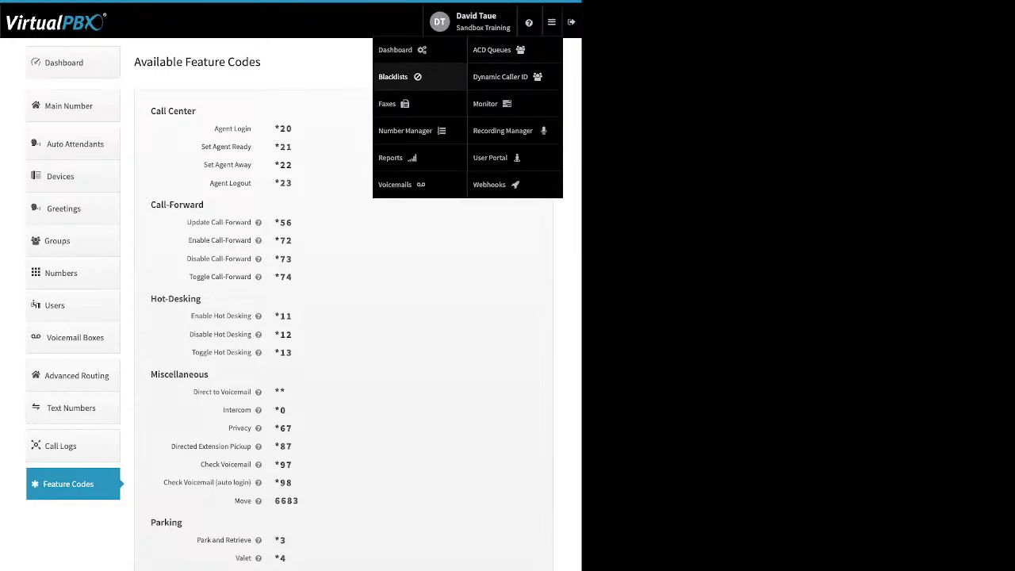
click(393, 76)
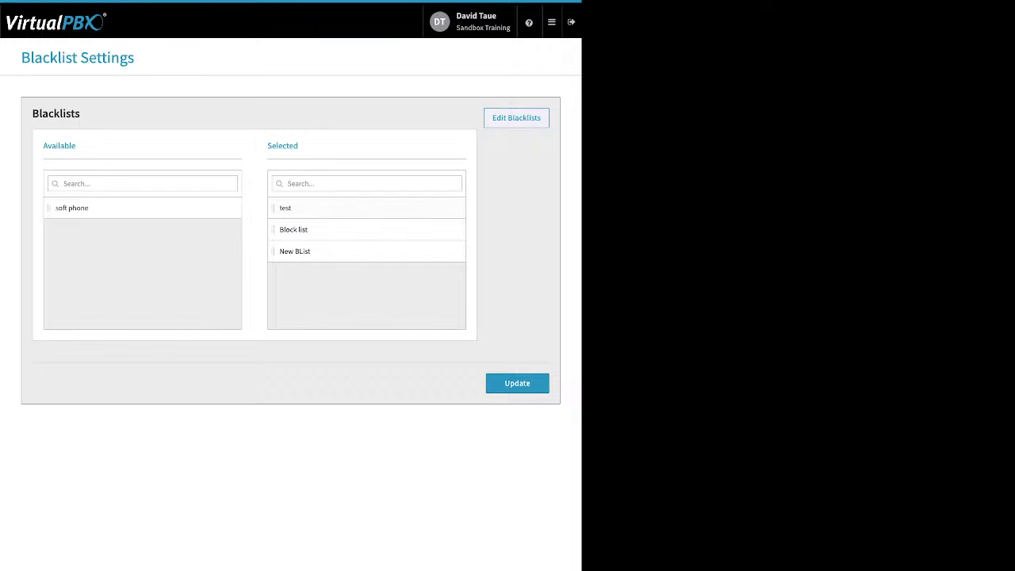
click(516, 118)
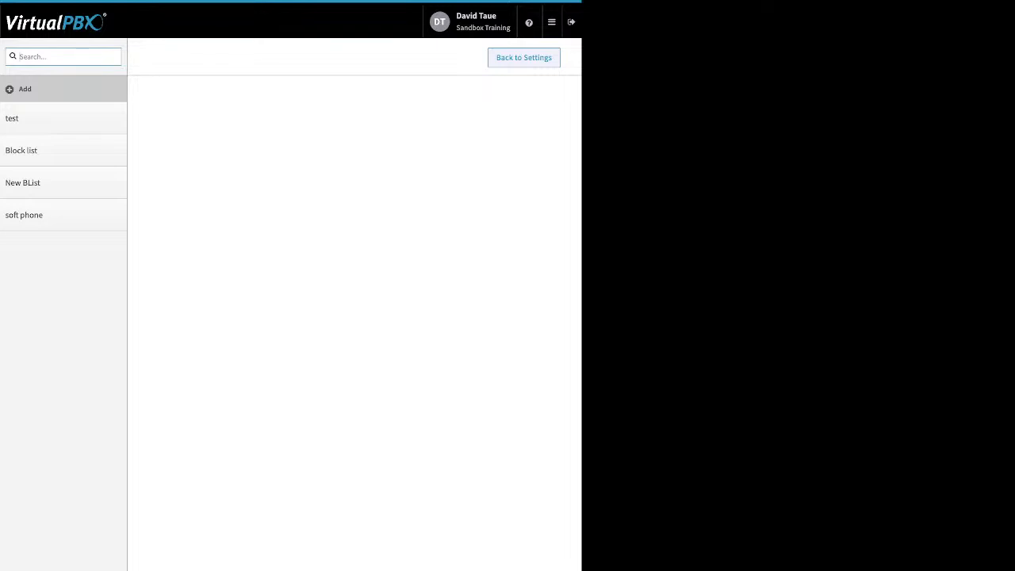
Open the Block list blacklist and check its name and its Block Anonymous option, leaving that option off.
click(21, 150)
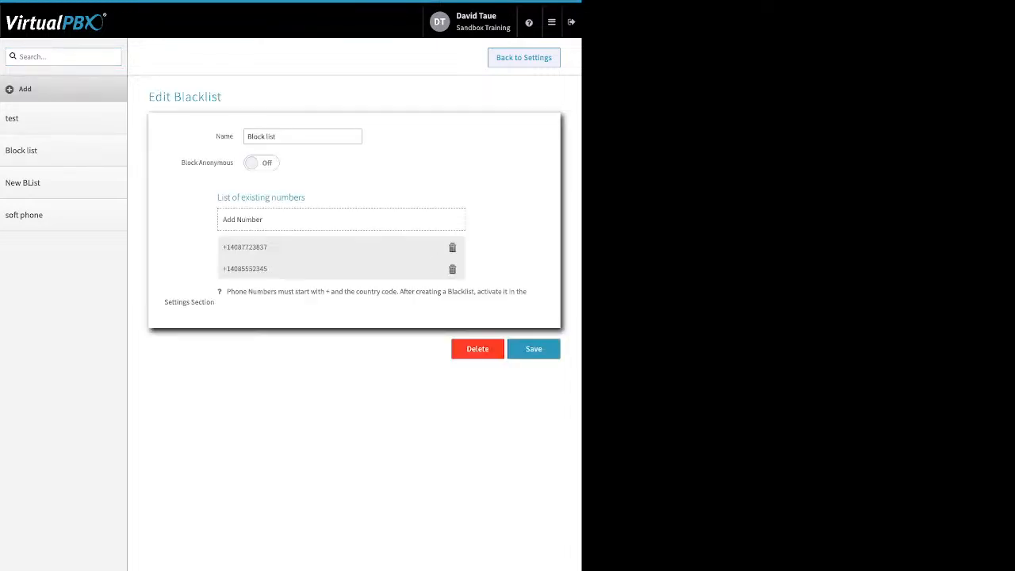
drag(215, 137, 230, 136)
drag(181, 162, 232, 163)
click(235, 164)
click(262, 163)
click(262, 163)
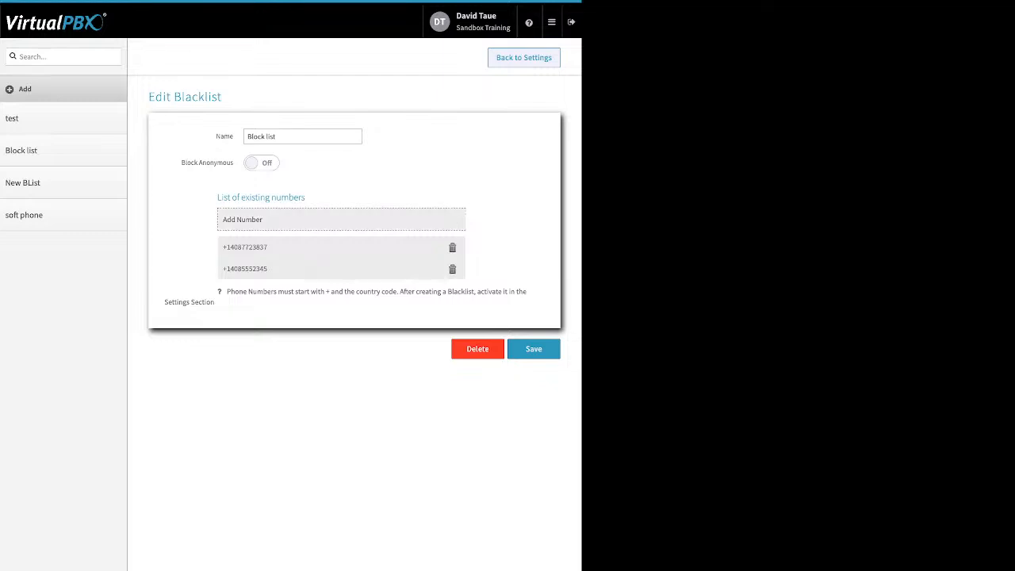
Check the number entry form of the Block list, cancel it without adding a number, and save the blacklist.
click(341, 220)
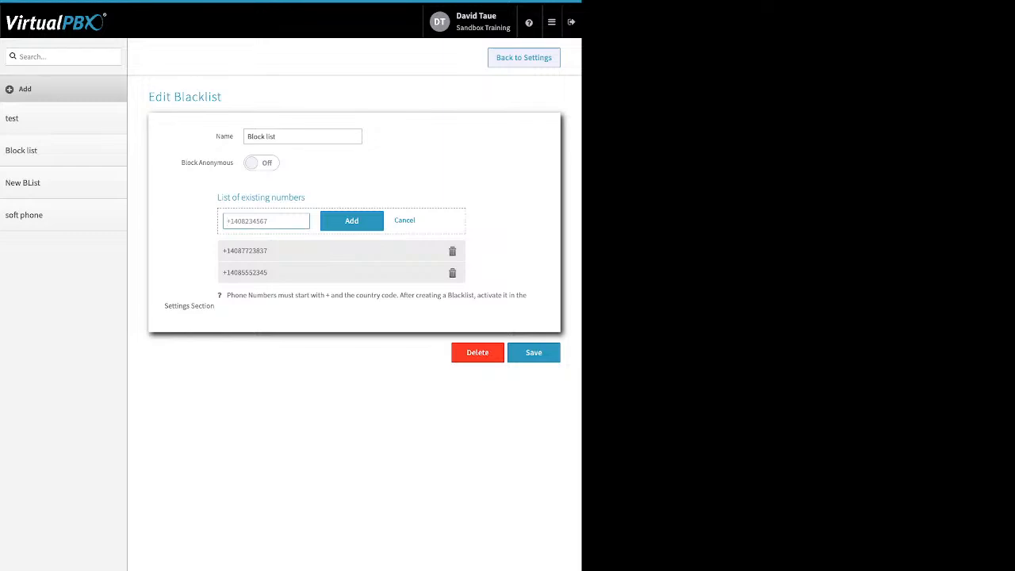
click(405, 221)
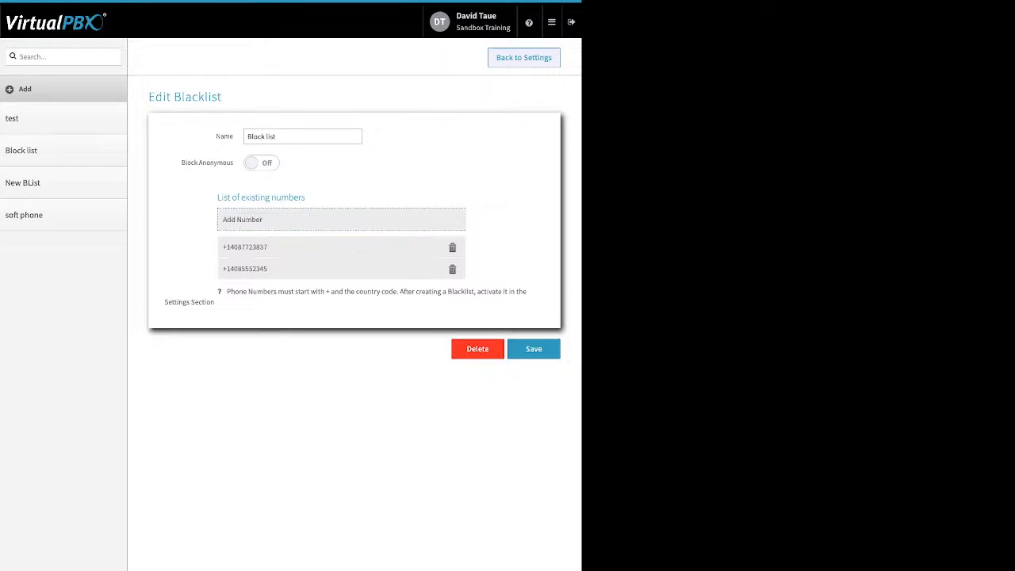
click(536, 349)
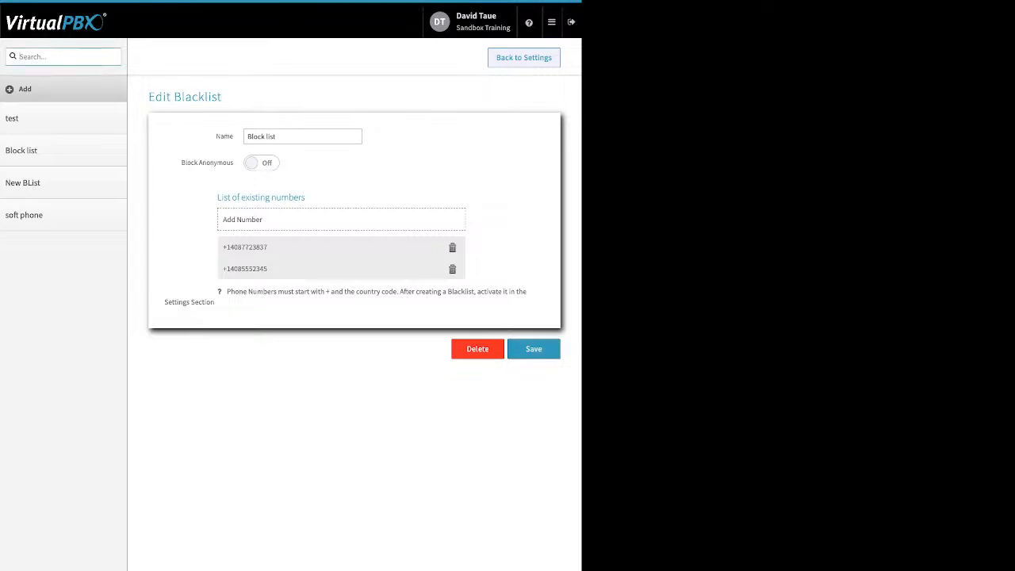
Return to the blacklist settings and update them with the current selection of blacklists.
click(523, 58)
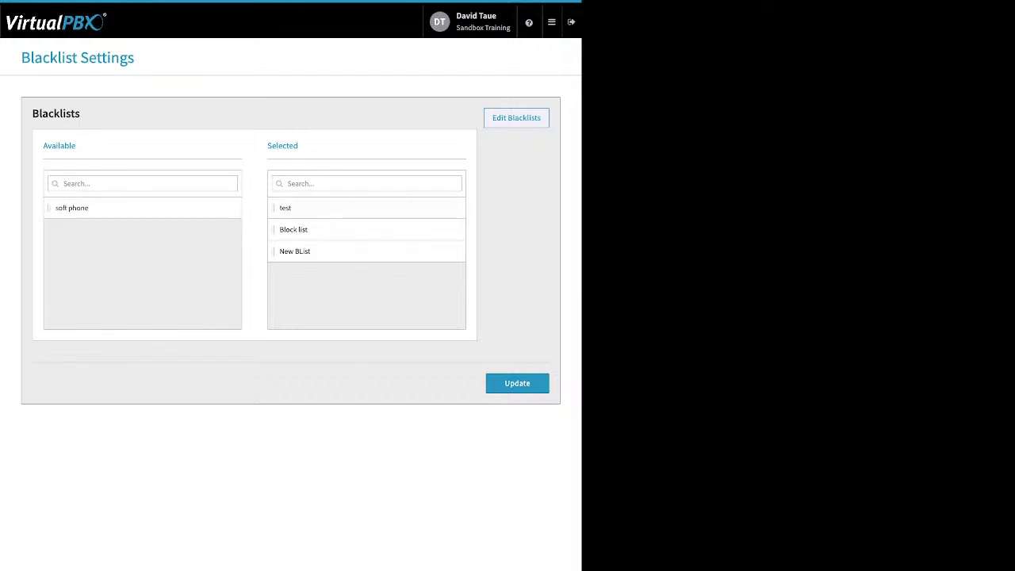
double_click(282, 146)
click(517, 383)
Go to the faxes and show the inbound faxes of Sandbox Training's Main Faxbox.
click(551, 21)
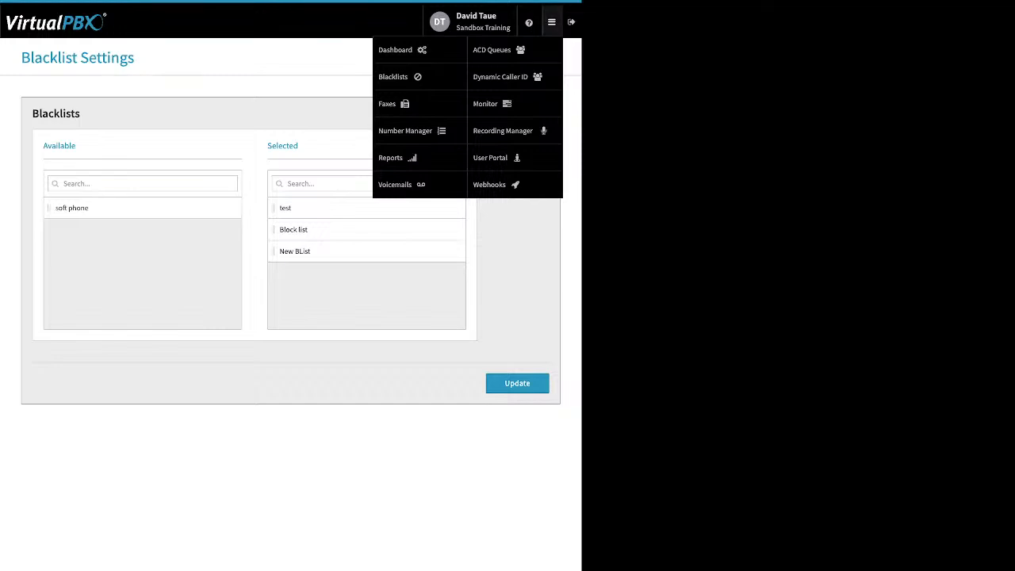
click(393, 104)
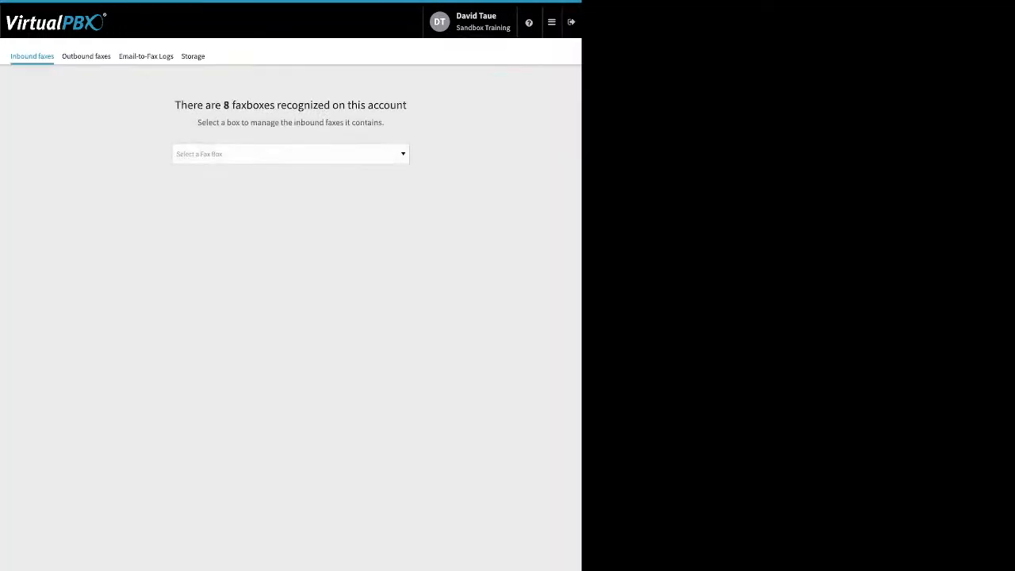
click(290, 154)
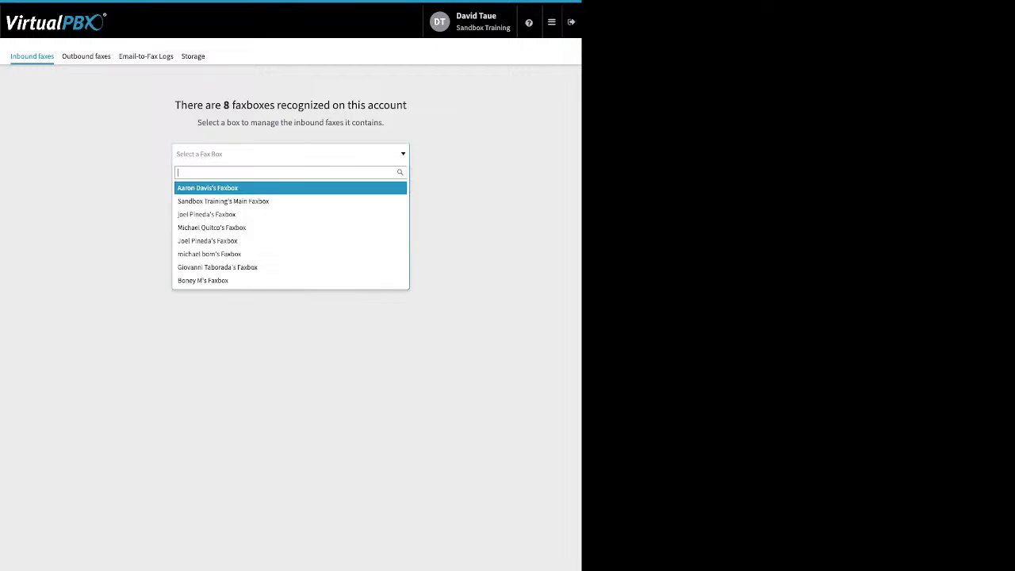
text(m)
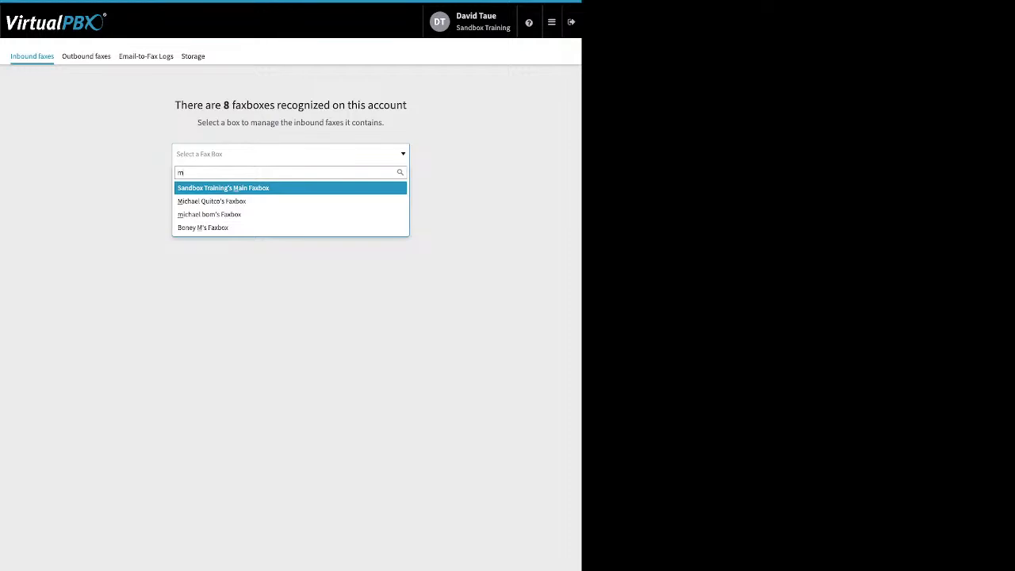
key(Down)
key(Up)
key(Return)
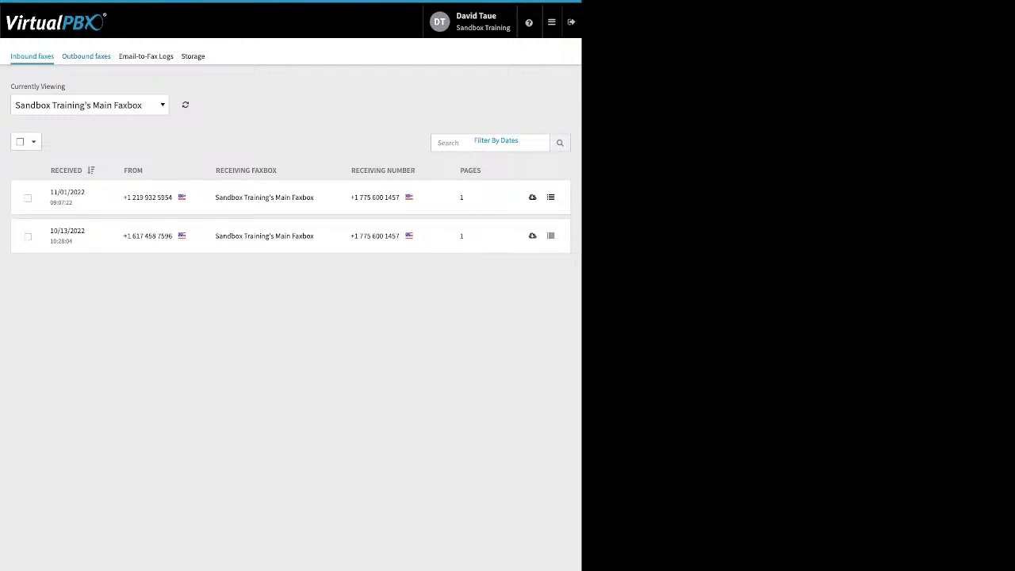
Show the outbound faxes of Sandbox Training's Main Faxbox and check their delivery status.
click(85, 56)
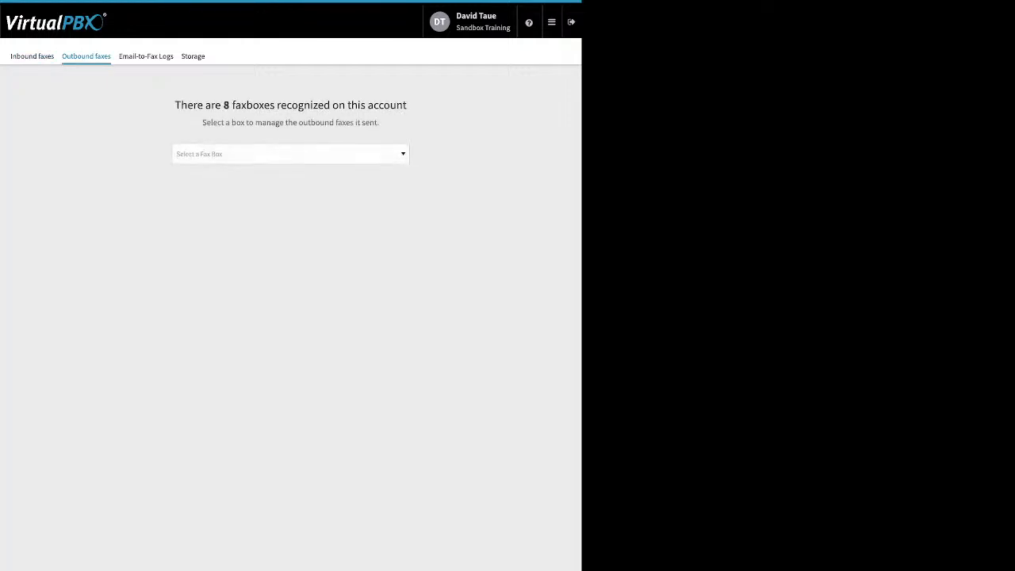
click(291, 154)
text(ma)
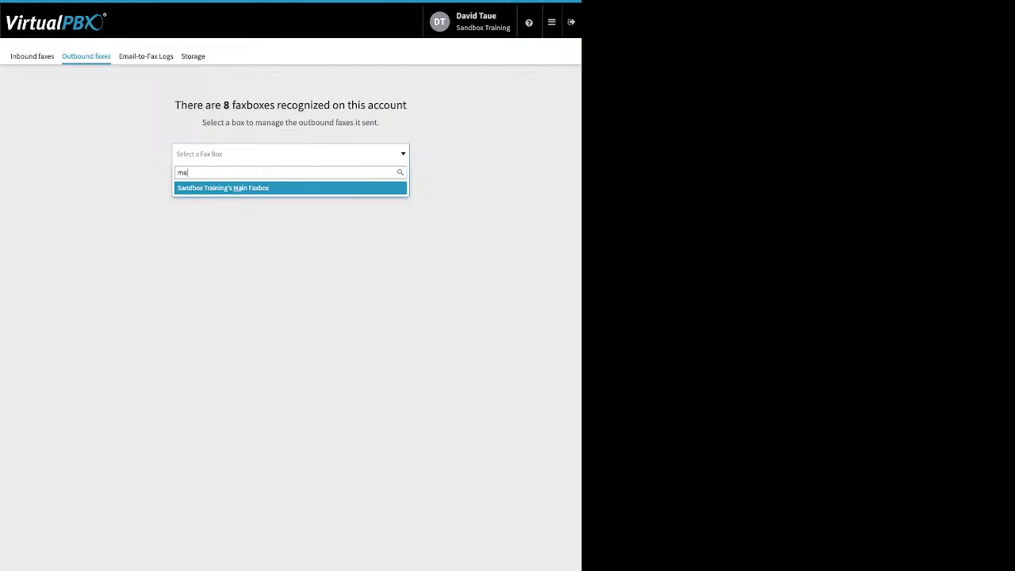
click(236, 188)
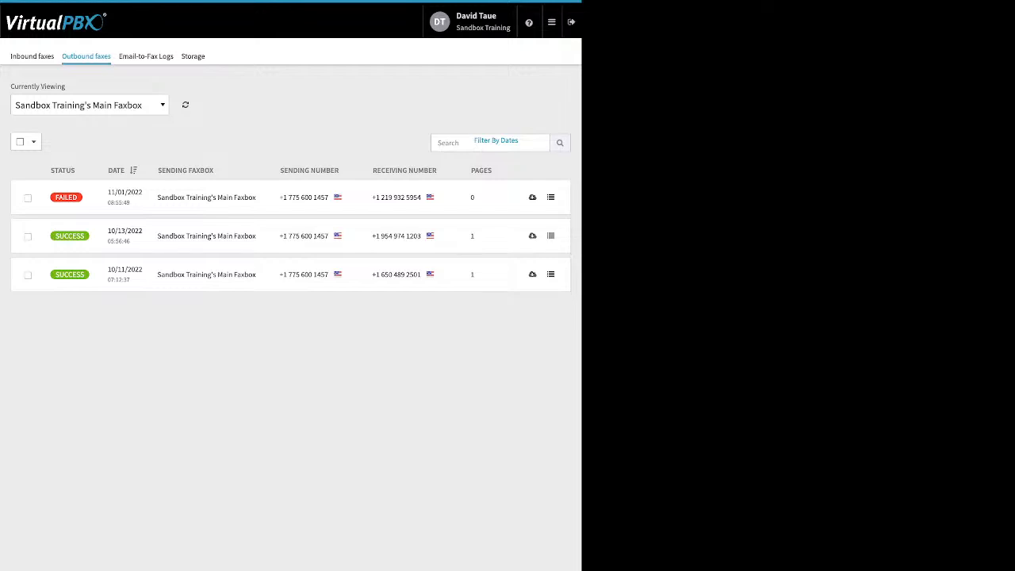
mouse_move(65, 197)
Open the technical details of the entry in the Email-to-Fax logs, check its error and close them.
click(146, 56)
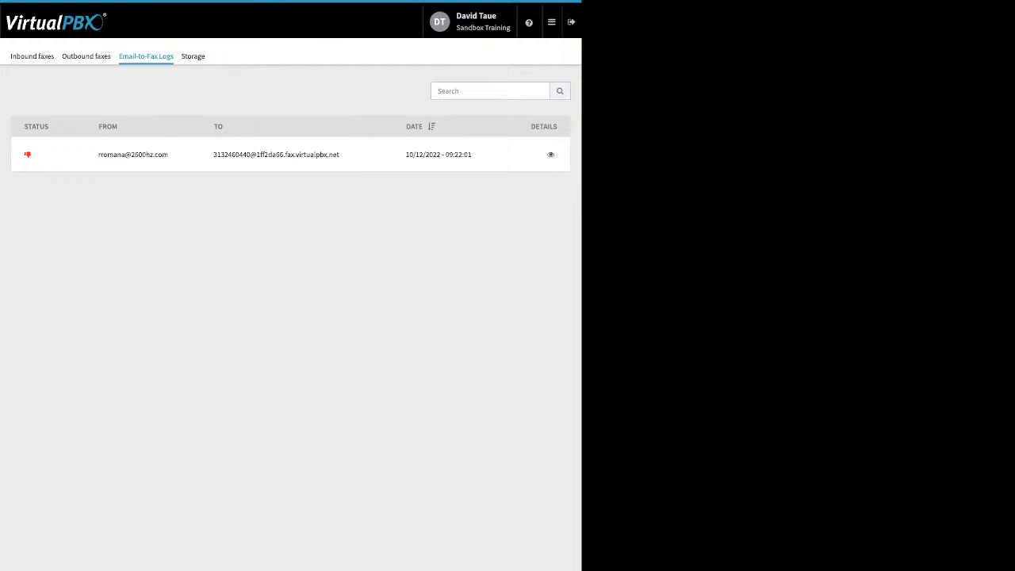
click(550, 155)
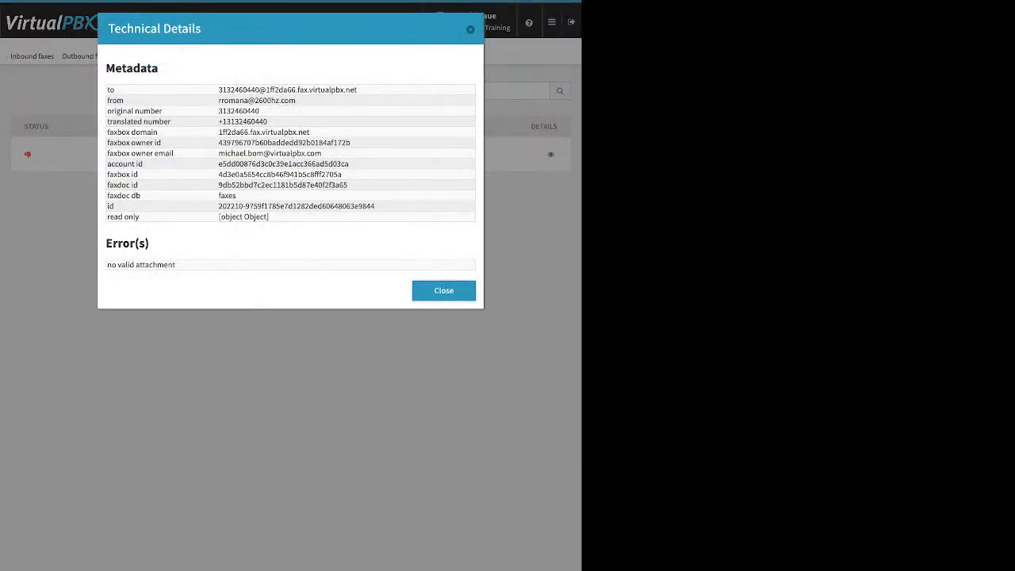
drag(176, 265, 107, 265)
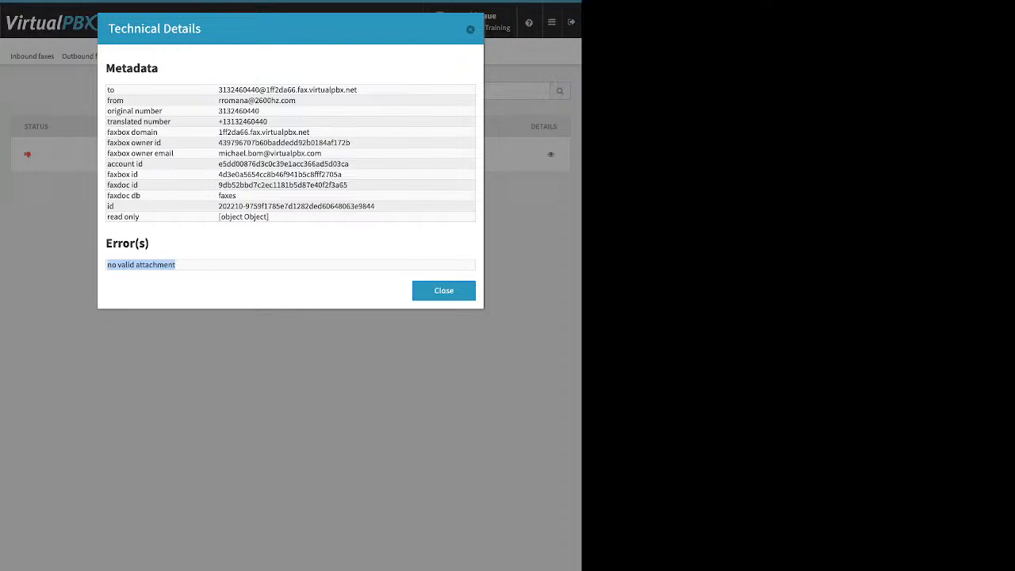
key(Escape)
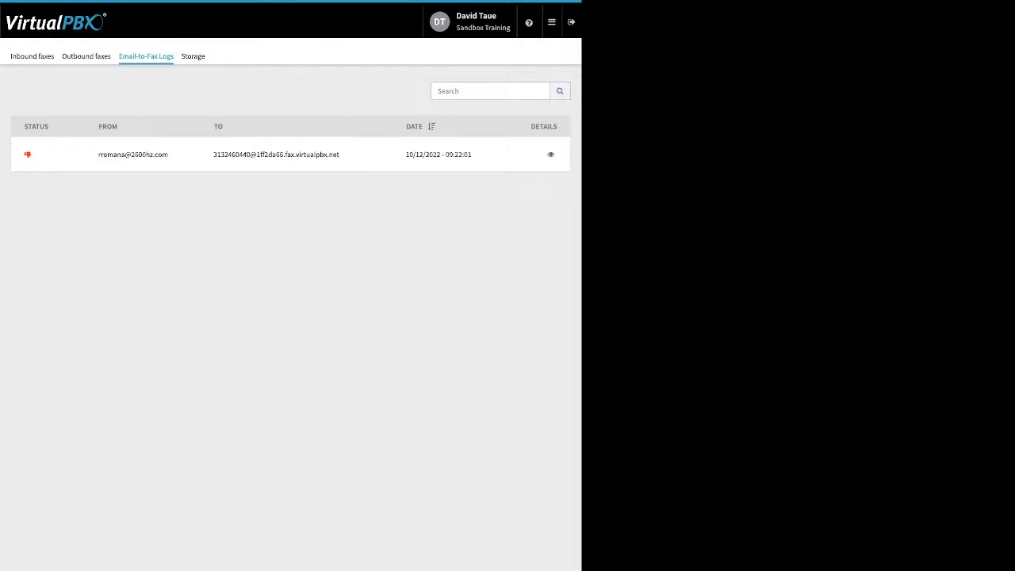
Review the spare numbers in the Number Manager and go to the received voicemails.
click(552, 23)
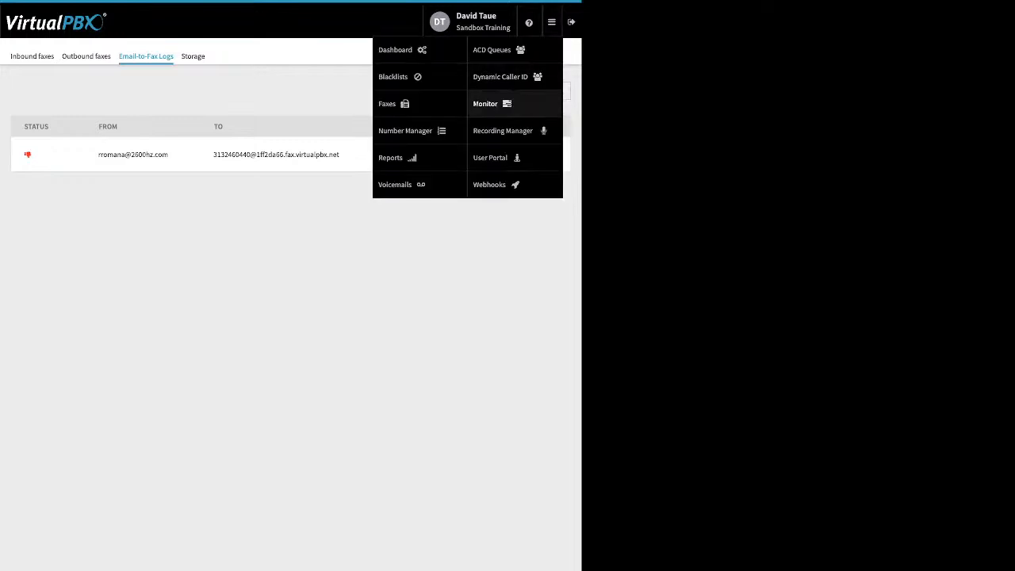
click(420, 130)
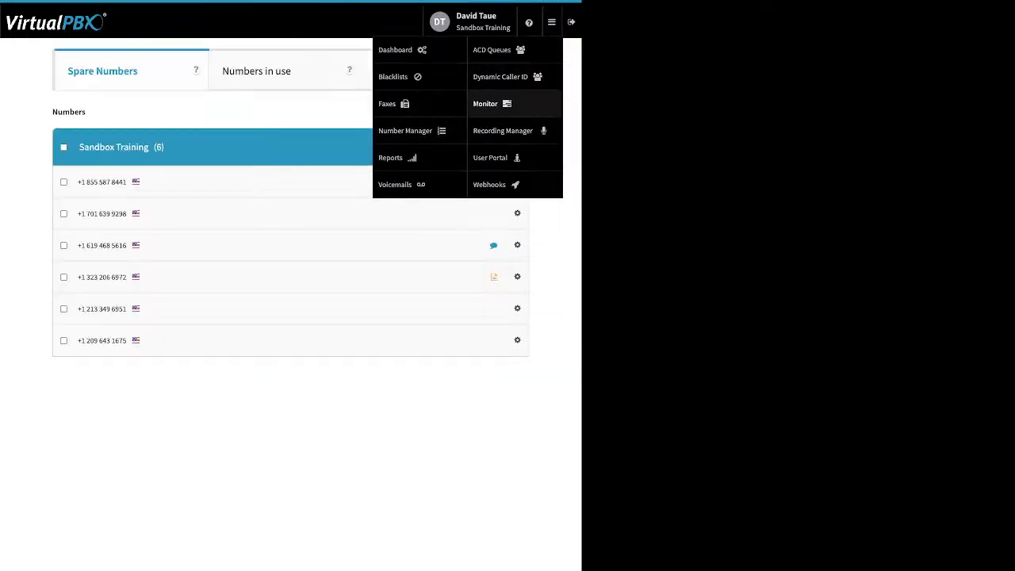
mouse_move(552, 23)
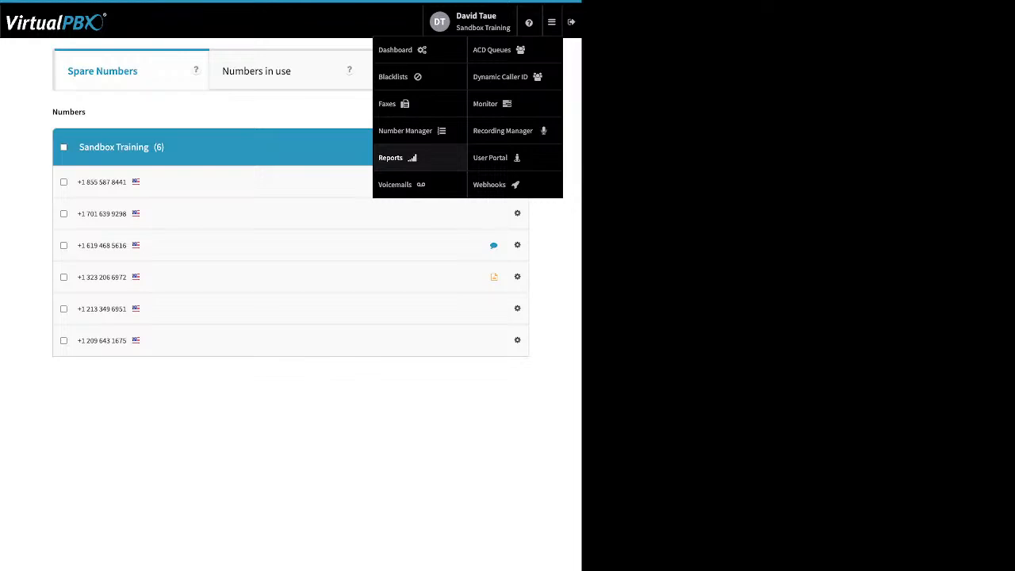
click(401, 184)
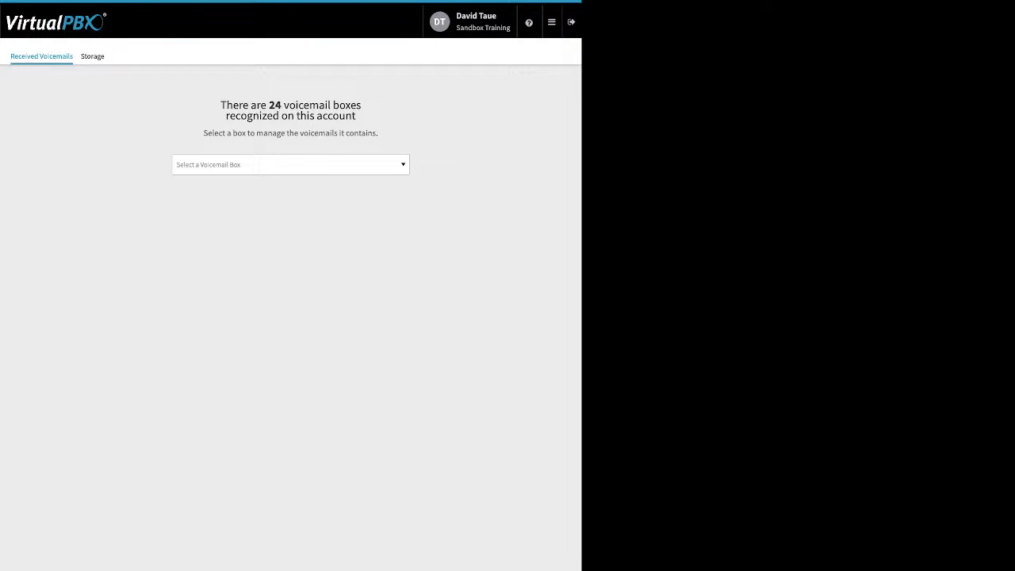
key(d)
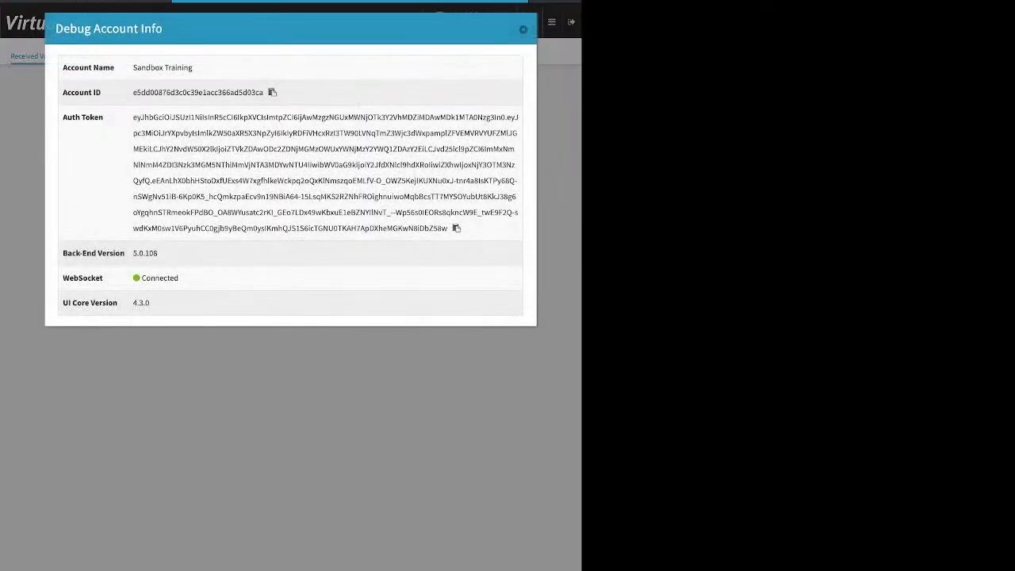
key(Escape)
click(290, 165)
text(d)
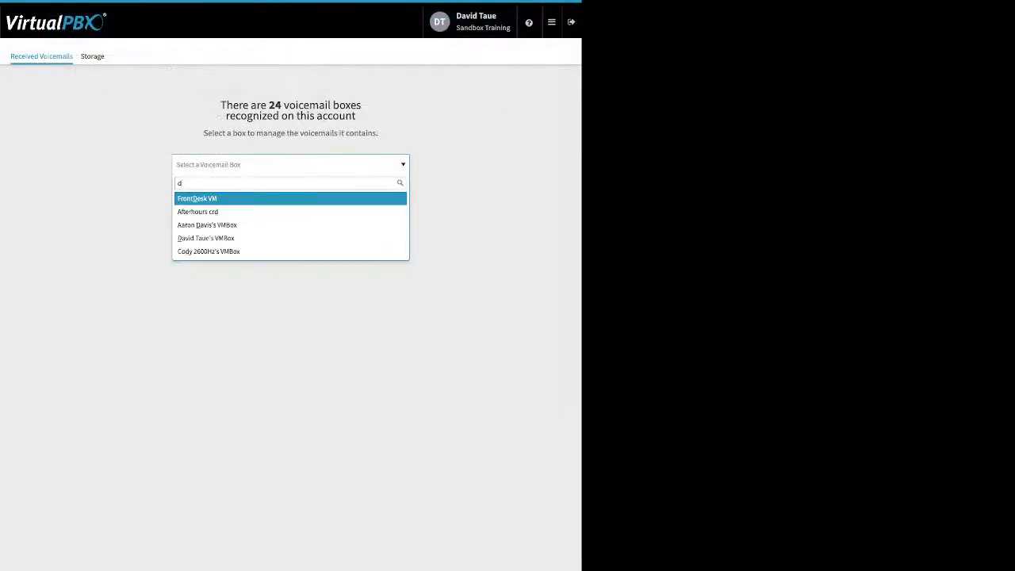
key(Down)
key(Down)
key(Down)
key(Down)
key(Return)
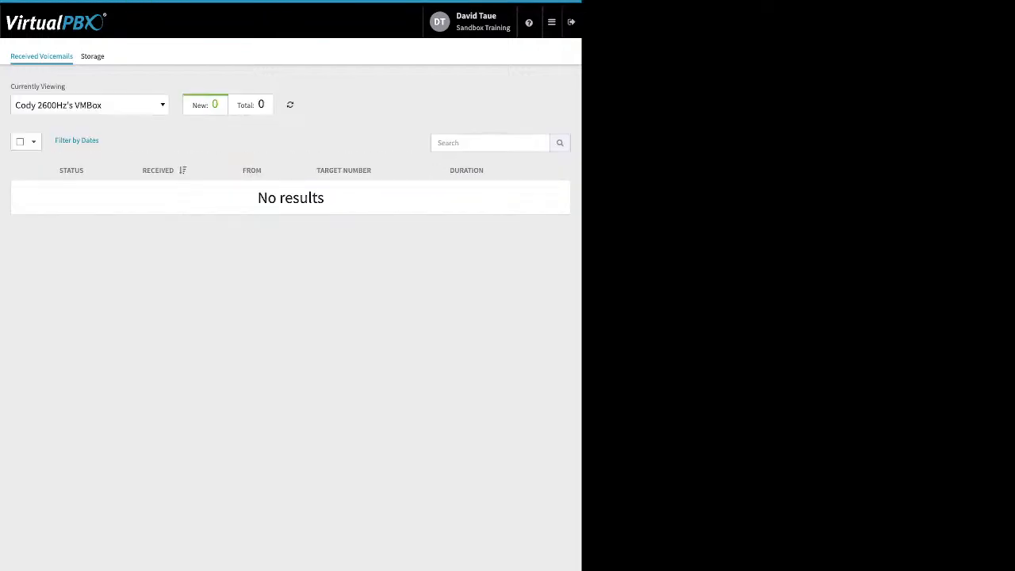
Show the received voicemails of the signed-in administrator's own voicemail box.
key(Return)
text(da)
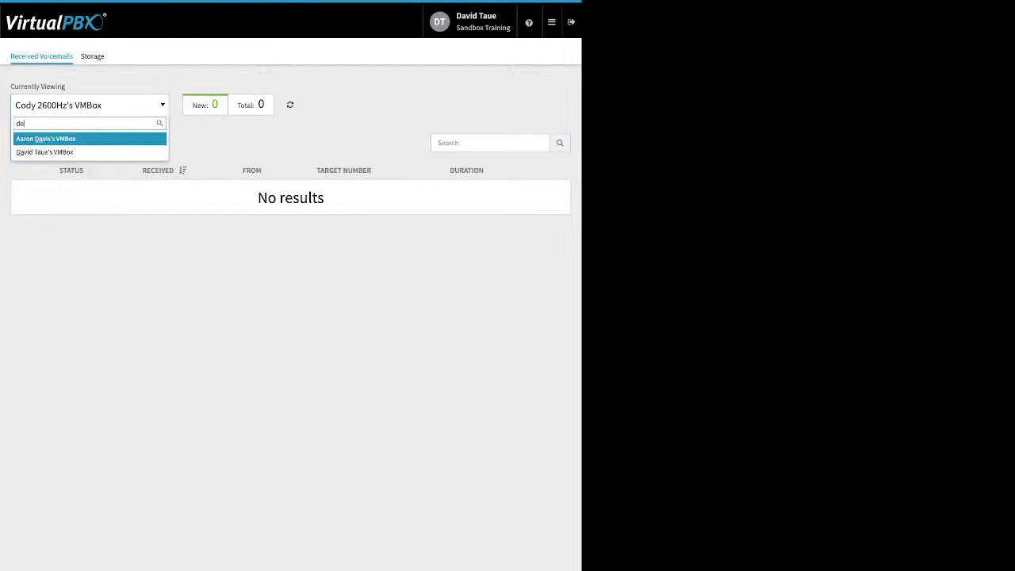
key(Down)
key(Return)
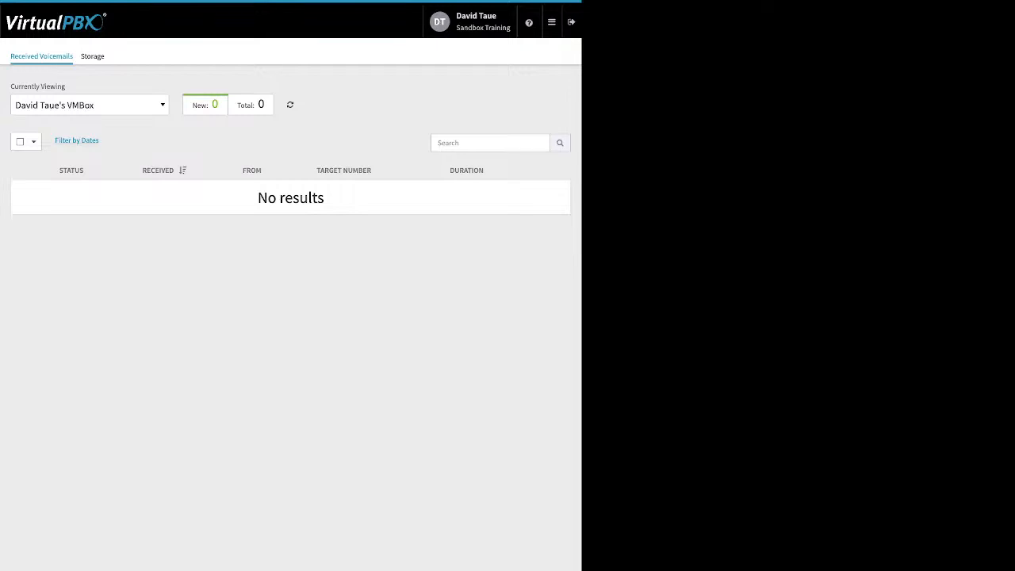
Go to the ACD Queues app.
click(551, 22)
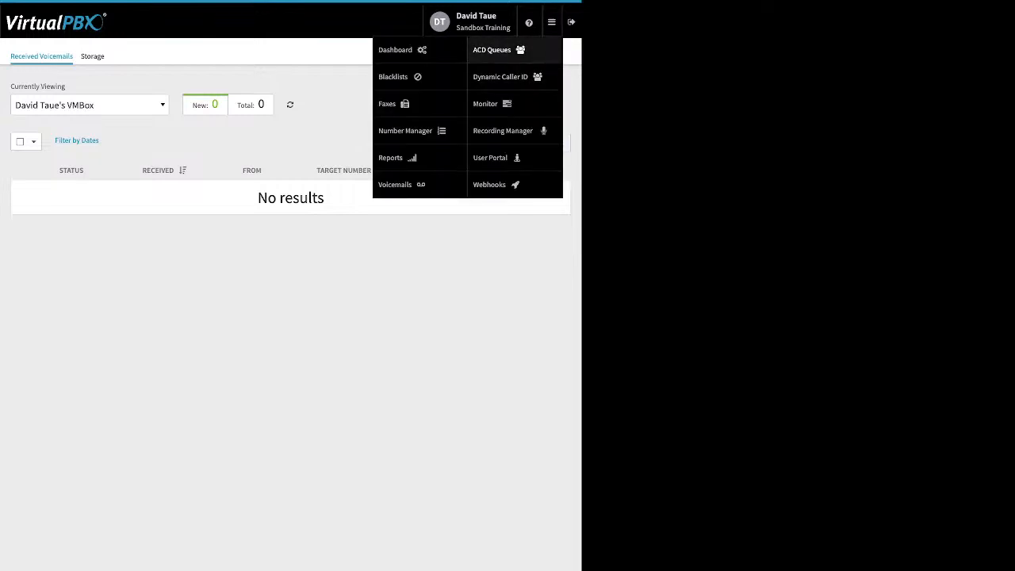
click(492, 49)
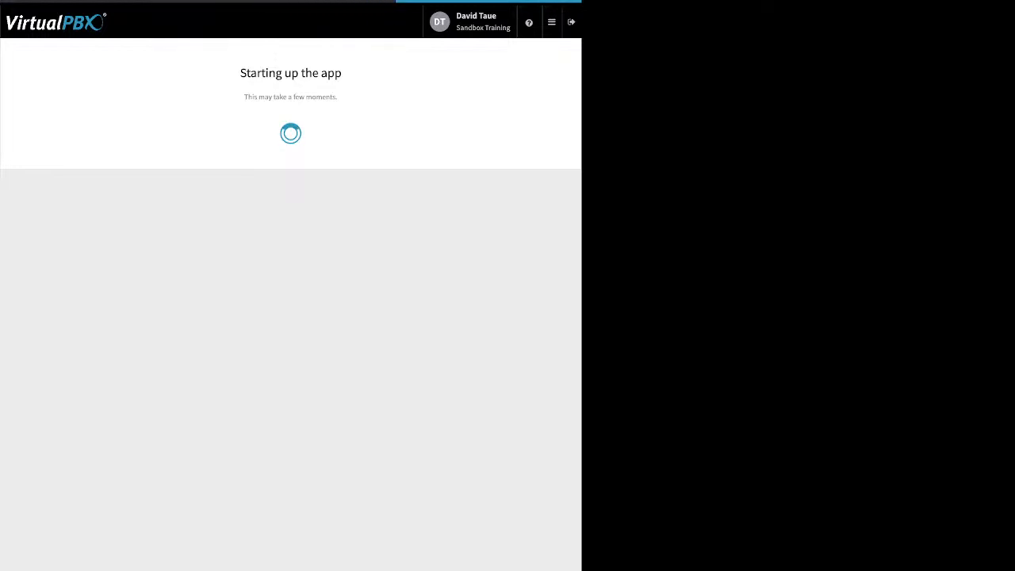
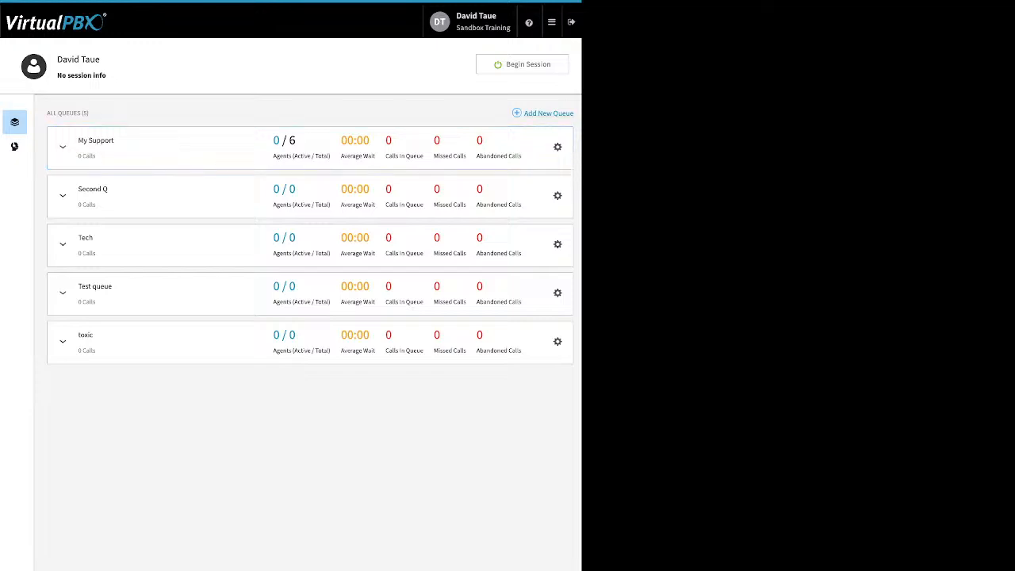
Open the settings of the My Support queue and review its queue name and call-in number.
key(ctrl+a)
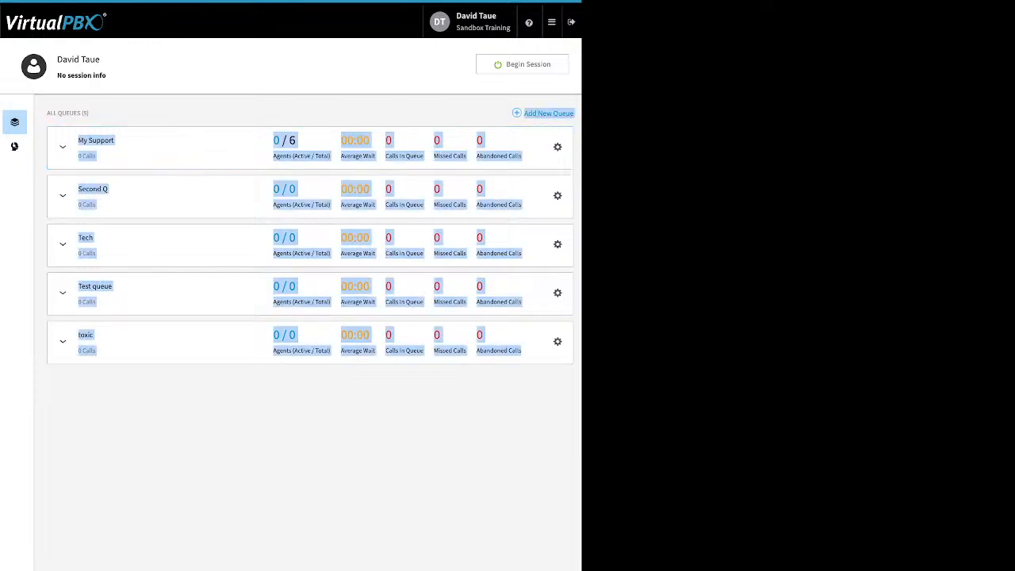
click(14, 146)
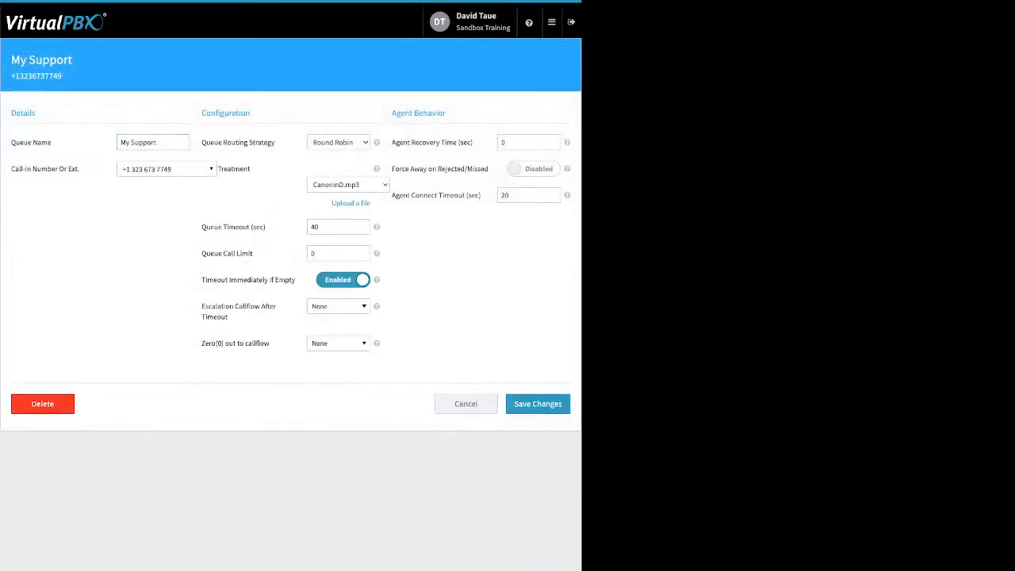
drag(53, 142, 12, 142)
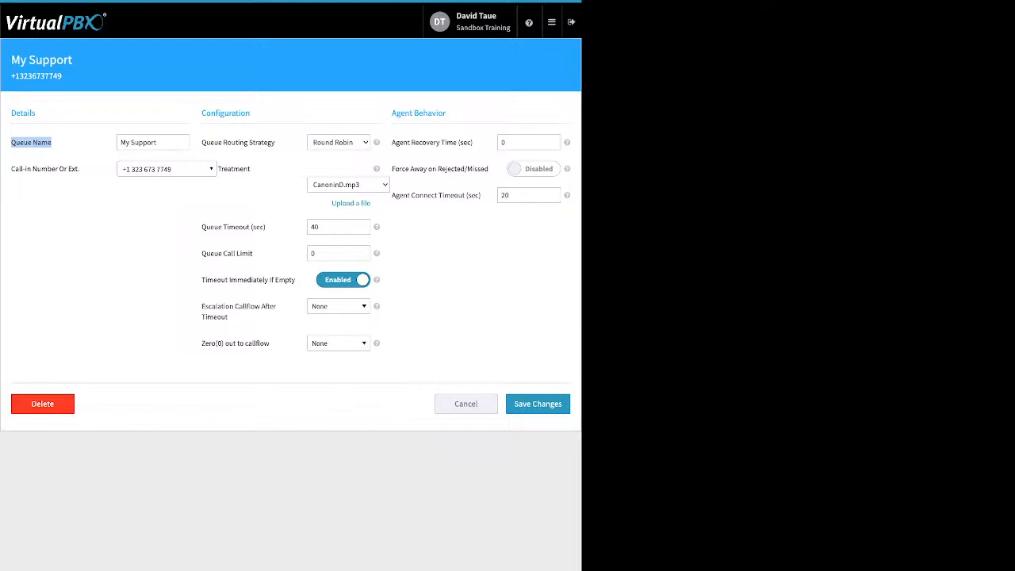
drag(80, 168, 11, 168)
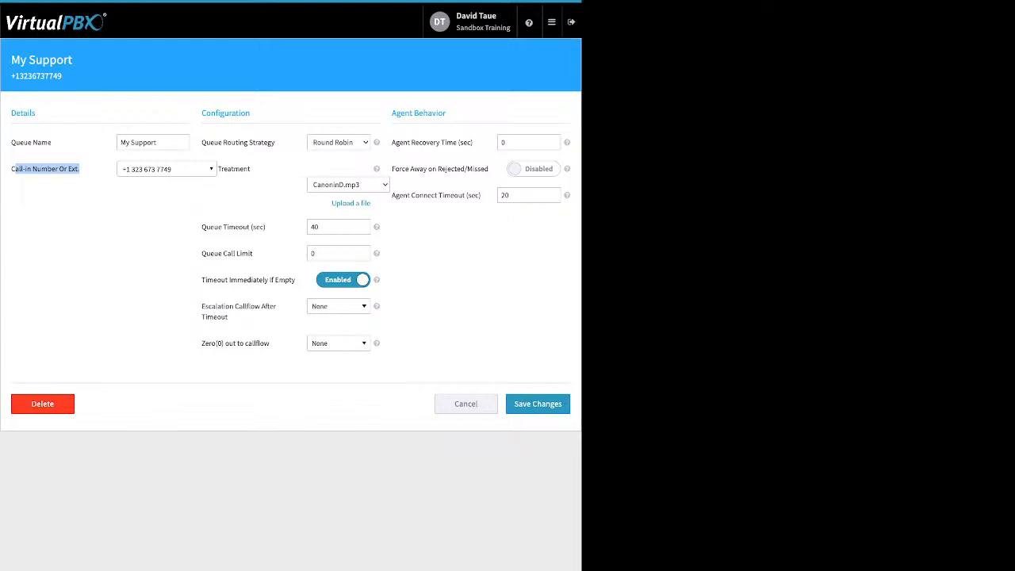
click(48, 187)
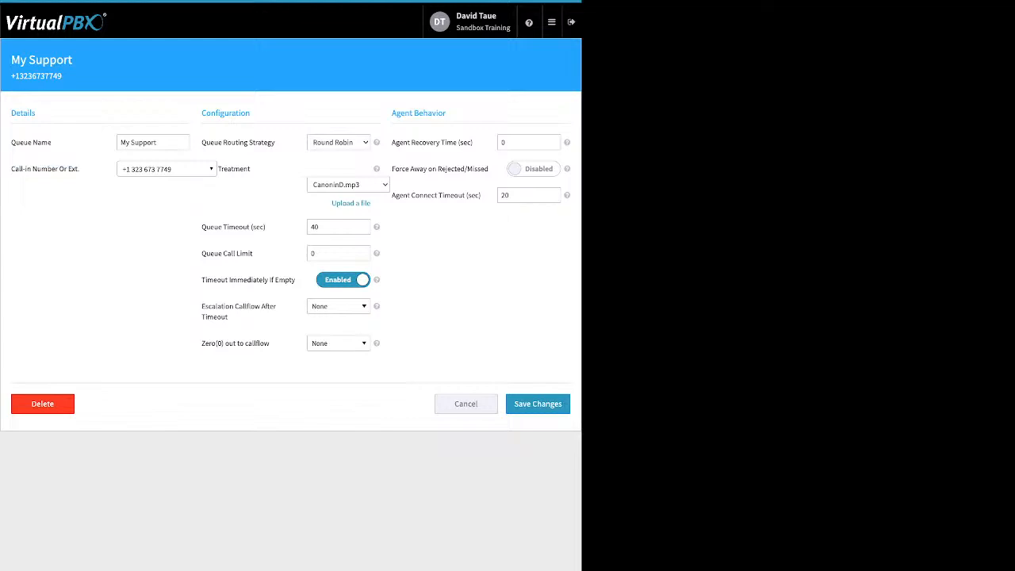
Review the queue's routing strategy and treatment, opening and closing the upload option for a treatment file.
drag(211, 142, 275, 143)
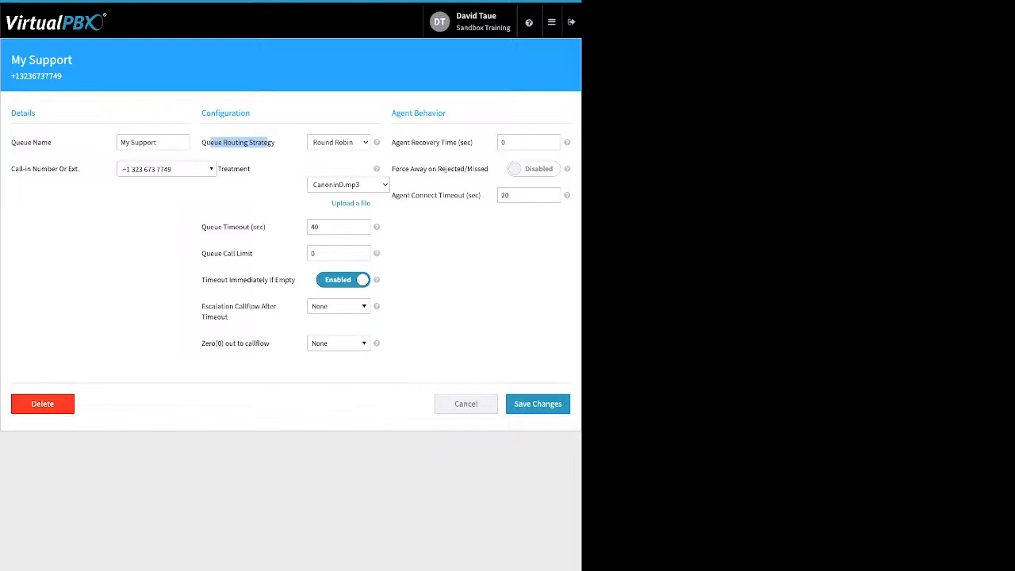
click(267, 143)
drag(252, 169, 227, 169)
click(351, 204)
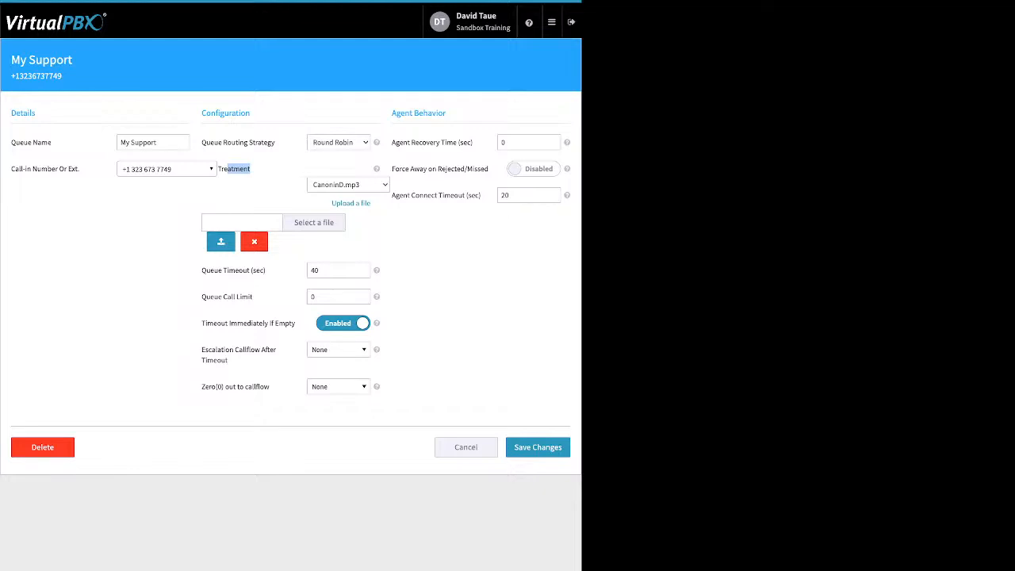
click(253, 176)
click(253, 242)
Set the My Support queue's timeout to 600 seconds and its call limit to 4.
drag(267, 227, 202, 228)
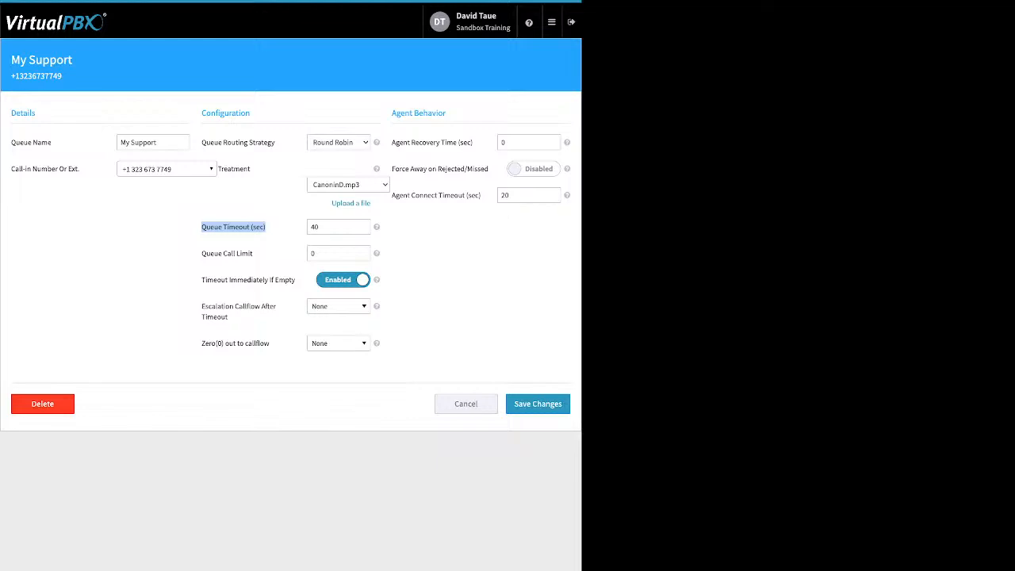
key(Tab)
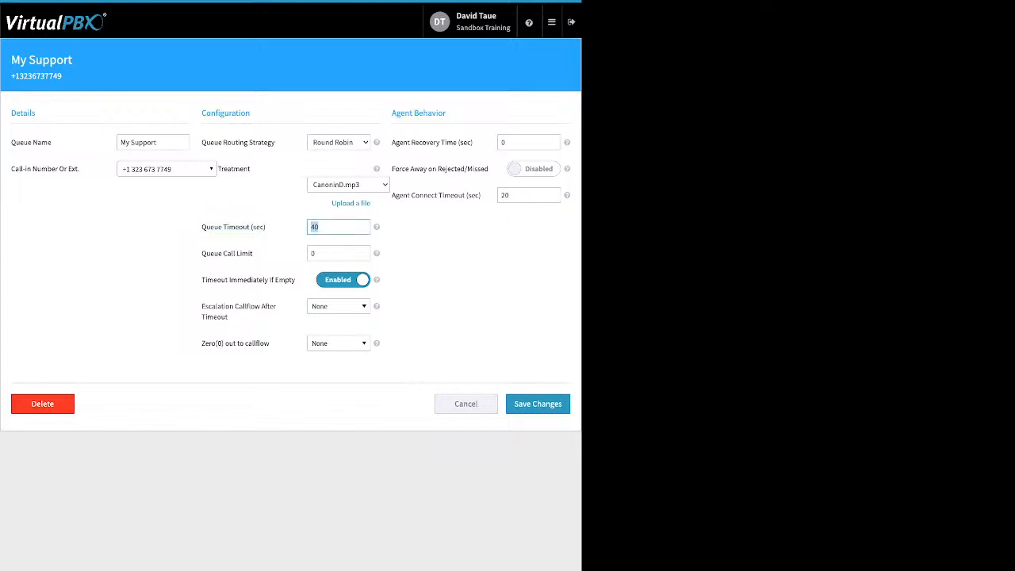
text(600)
drag(253, 254, 222, 253)
click(209, 253)
drag(324, 254, 310, 253)
text(64)
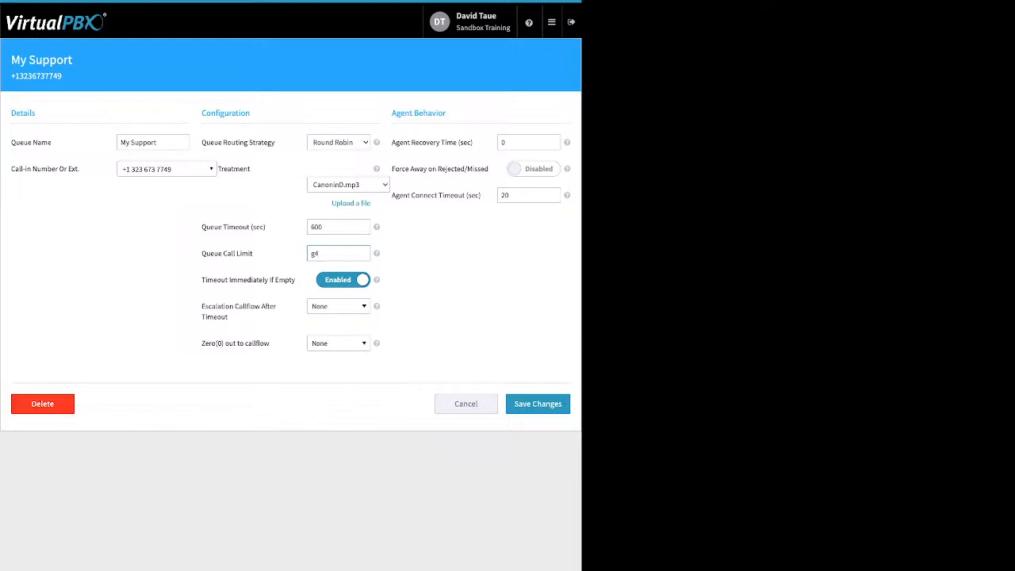
key(BackSpace)
key(BackSpace)
text(4)
key(Tab)
Review the immediate timeout option for empty queues and set the escalation callflow after timeout to 2ndqueueVM.
drag(202, 279, 272, 279)
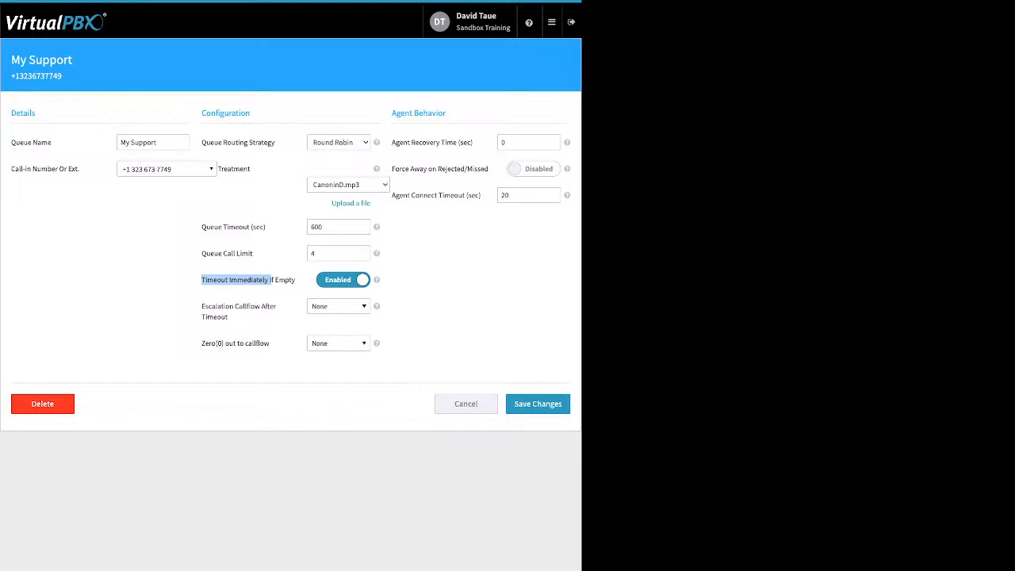
drag(205, 227, 256, 226)
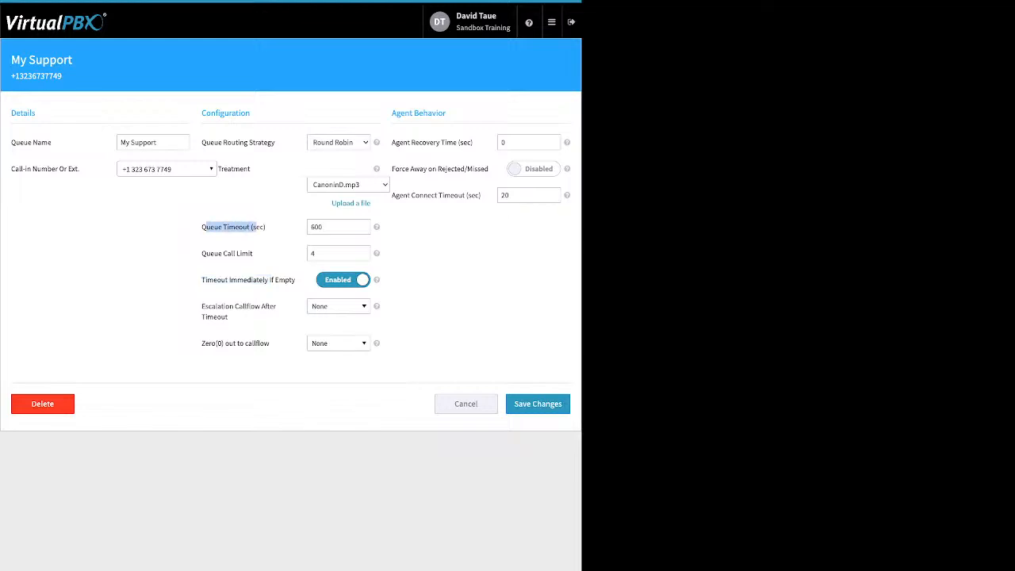
click(256, 228)
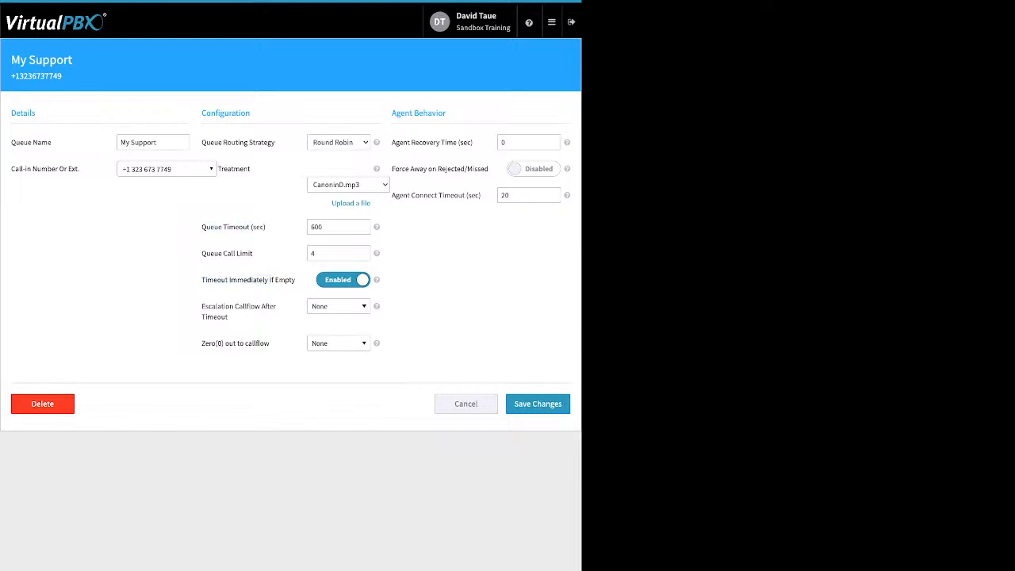
mouse_move(230, 317)
mouse_down()
mouse_move(236, 307)
mouse_move(222, 306)
mouse_move(229, 317)
mouse_up()
click(222, 307)
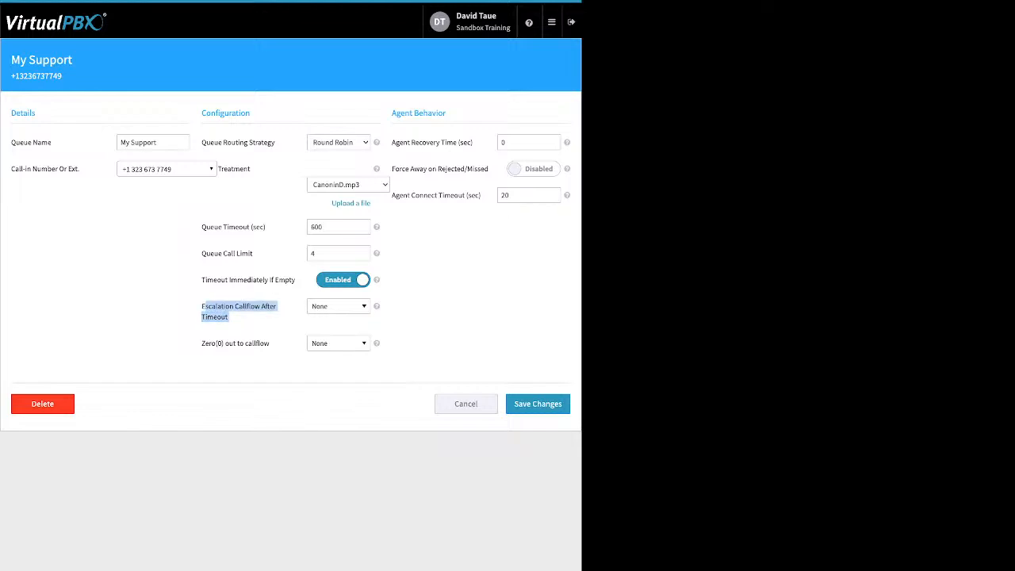
click(338, 306)
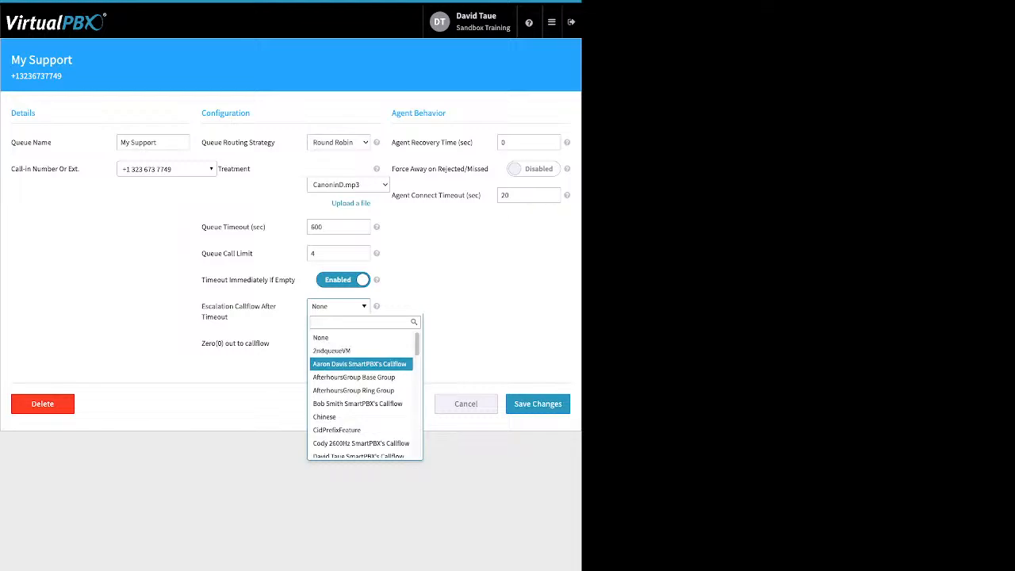
click(359, 364)
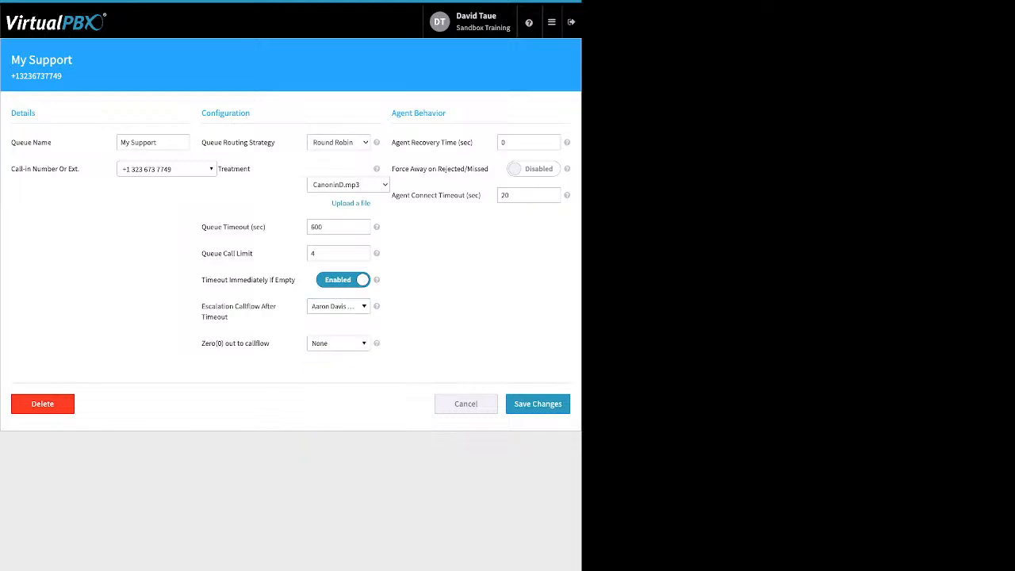
click(338, 306)
click(341, 350)
Set the queue's Zero(0) out to callflow option to 2ndqueueVM.
drag(271, 343, 205, 344)
click(205, 344)
drag(271, 343, 204, 343)
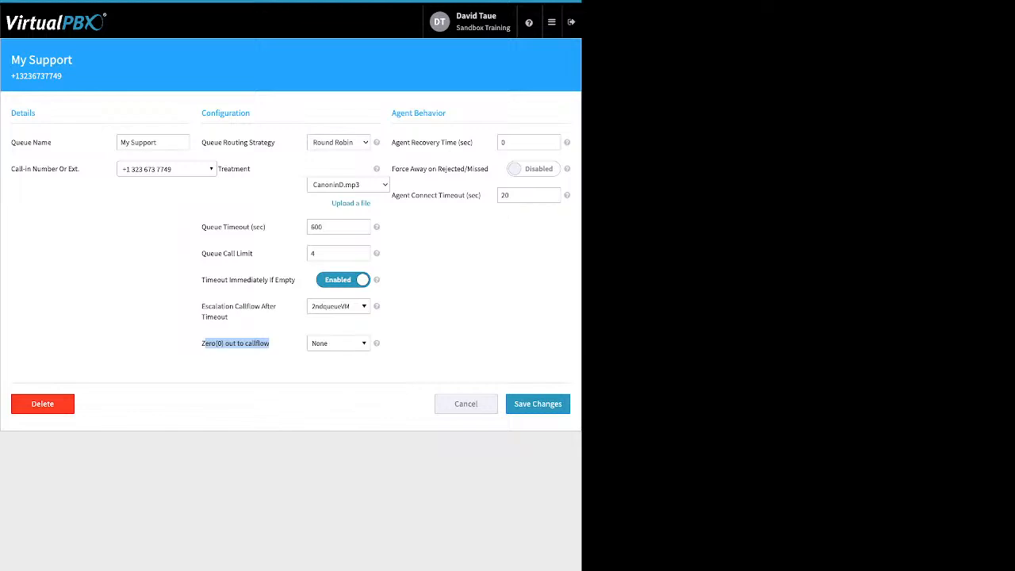
click(338, 343)
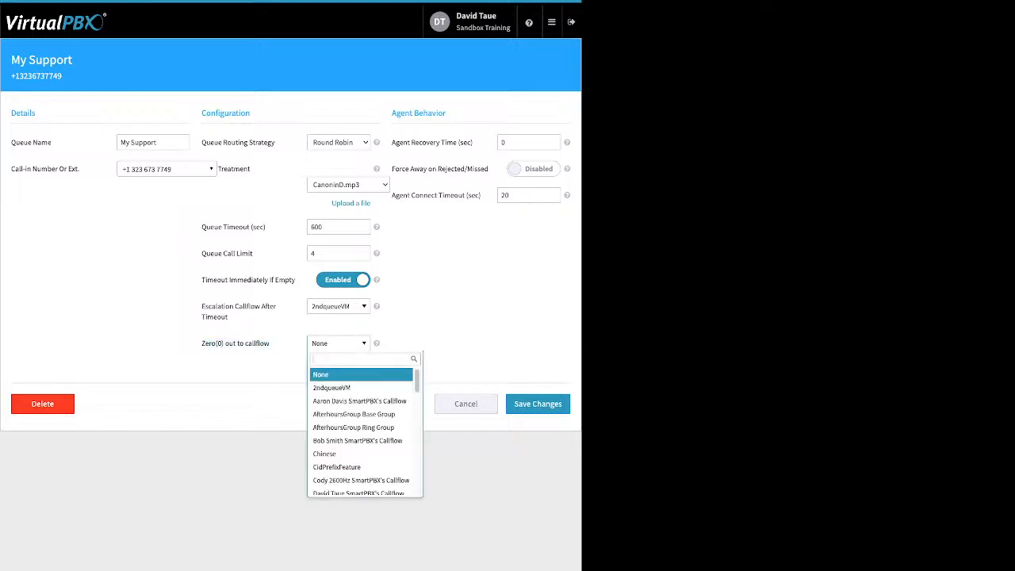
click(334, 387)
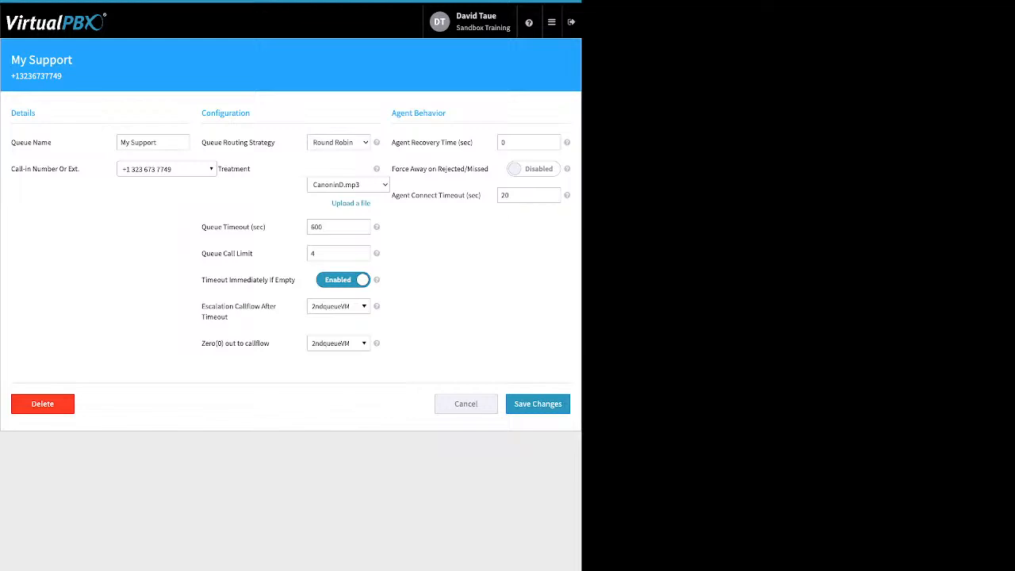
Review the agent behavior settings, enable Force Away on Rejected/Missed, and discard all changes to the My Support queue.
triple_click(432, 143)
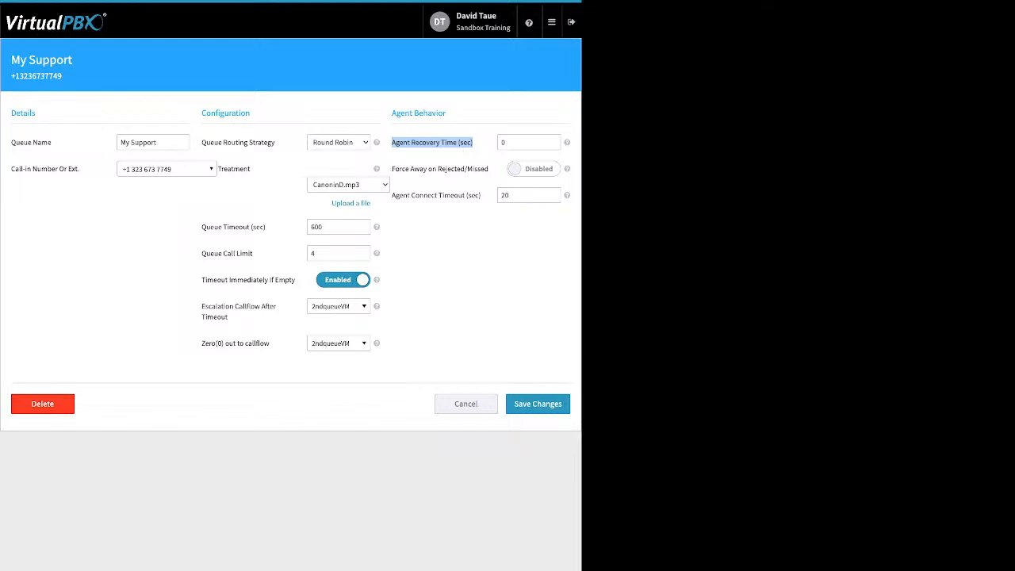
drag(396, 169, 461, 168)
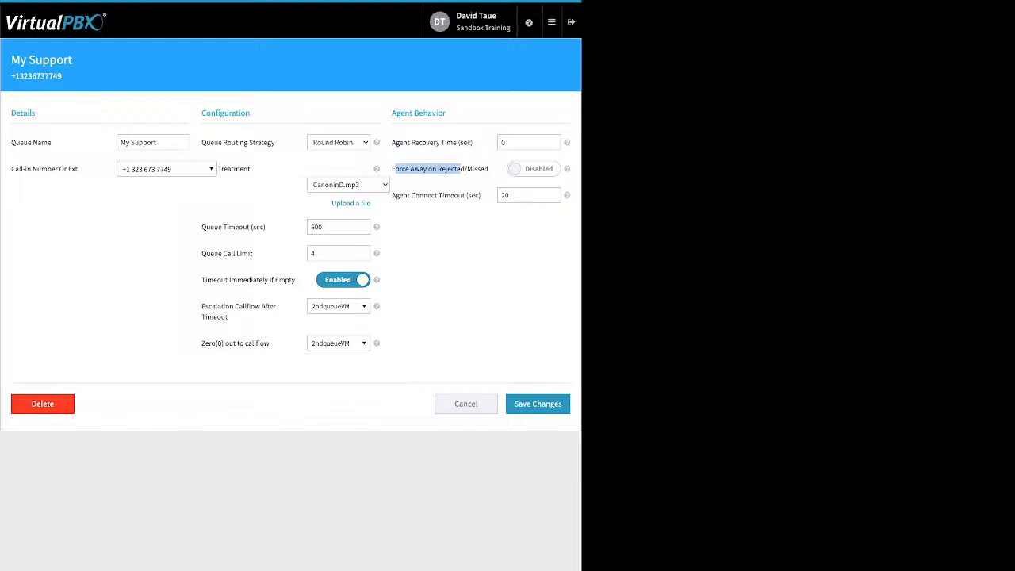
click(534, 169)
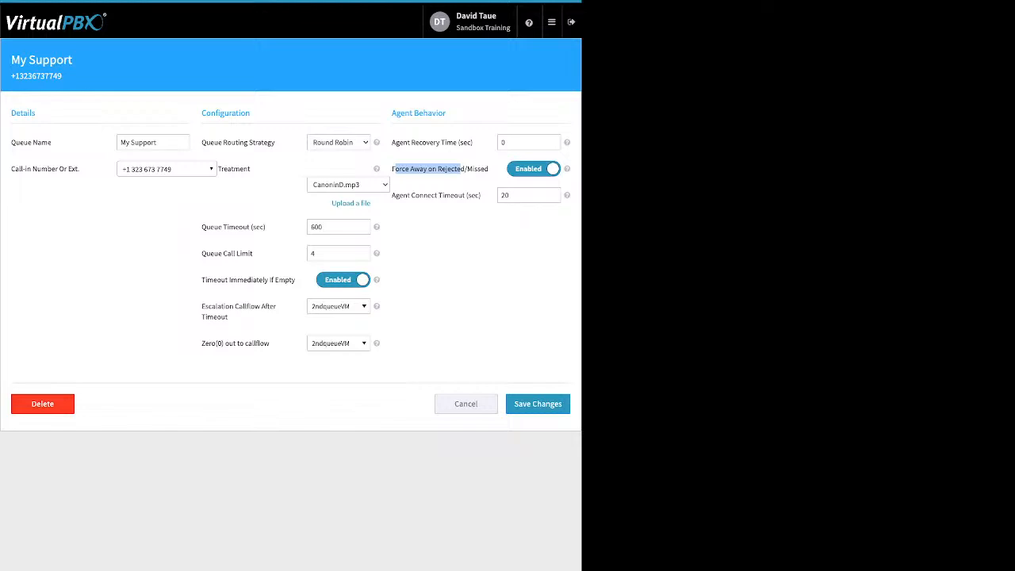
click(462, 169)
drag(482, 195, 431, 195)
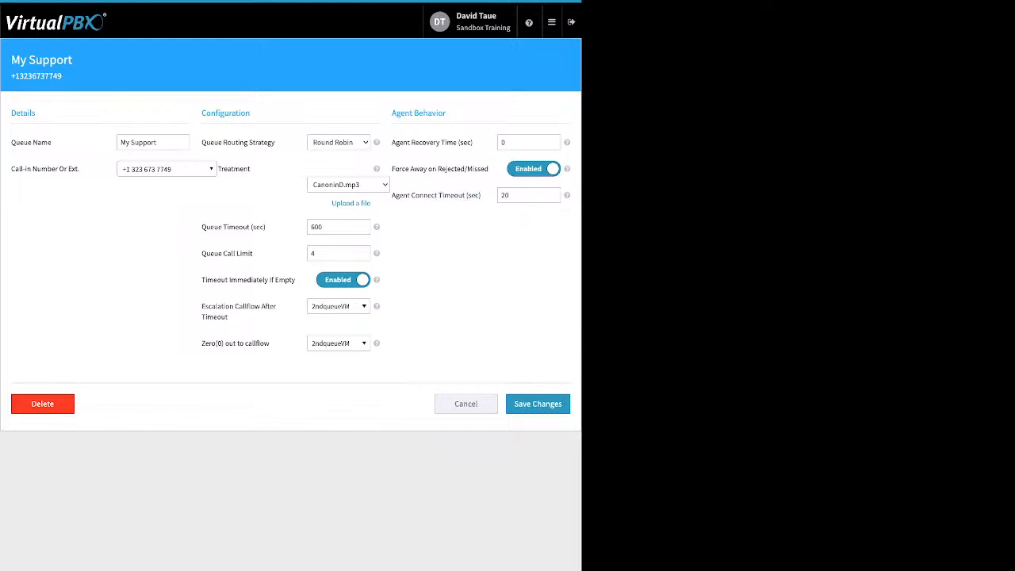
click(466, 404)
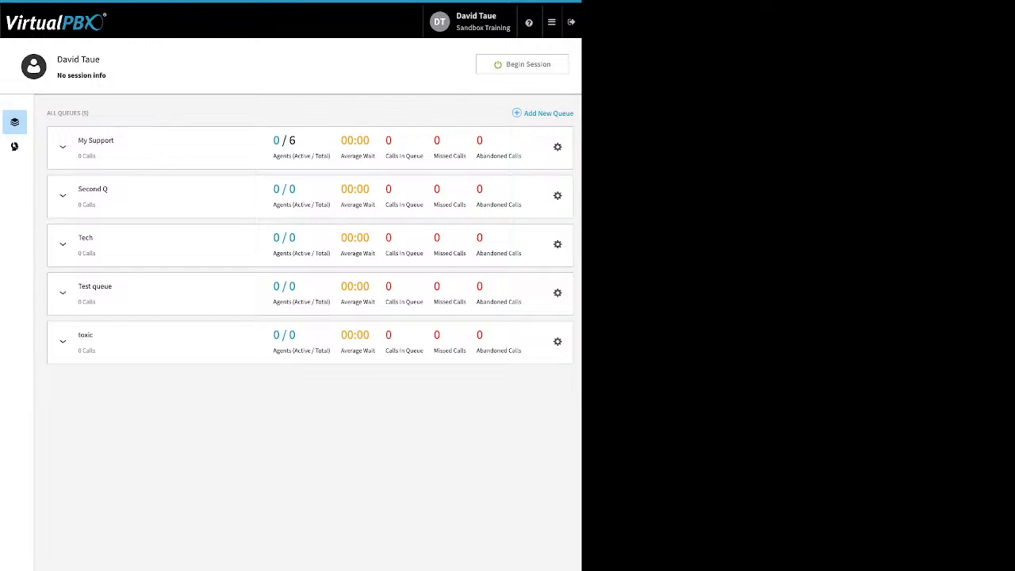
Open the call center member management and add the second and seventh available users as members.
click(14, 147)
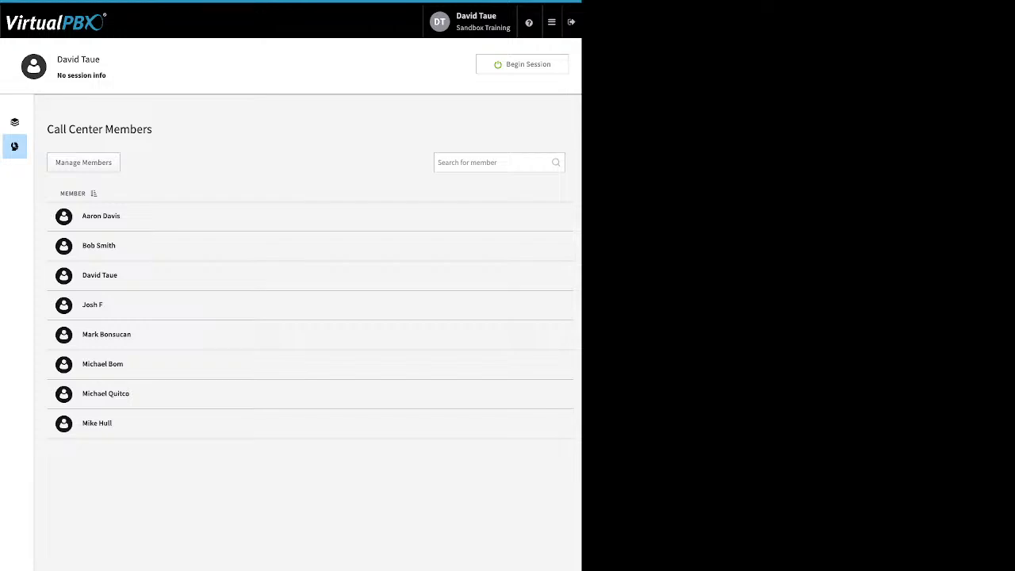
click(83, 163)
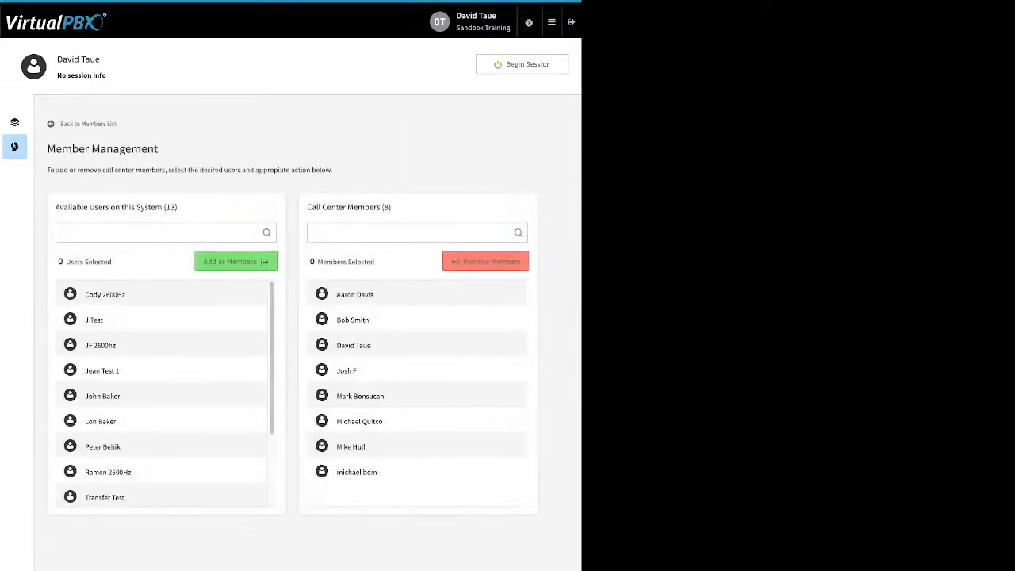
click(93, 321)
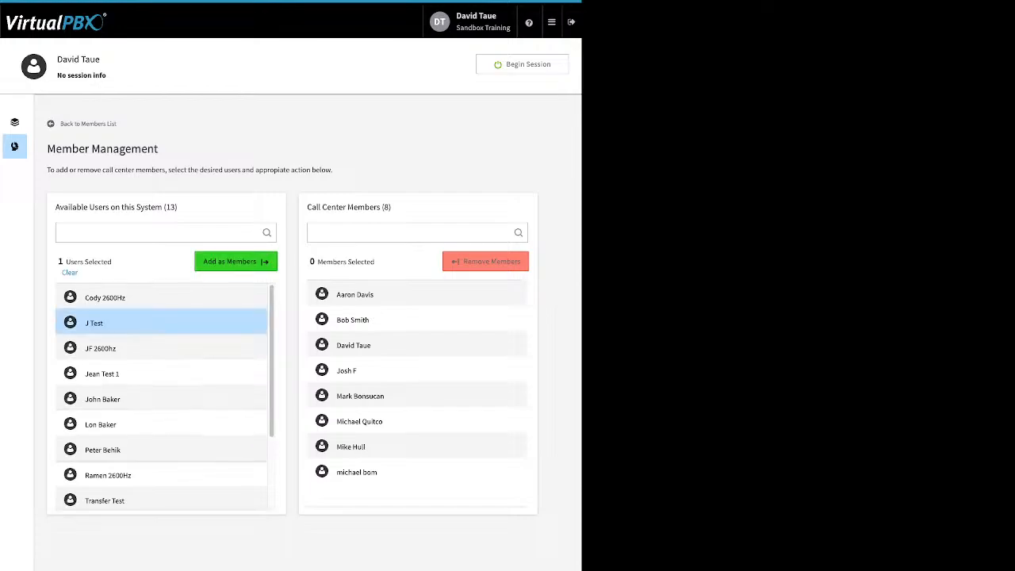
click(103, 450)
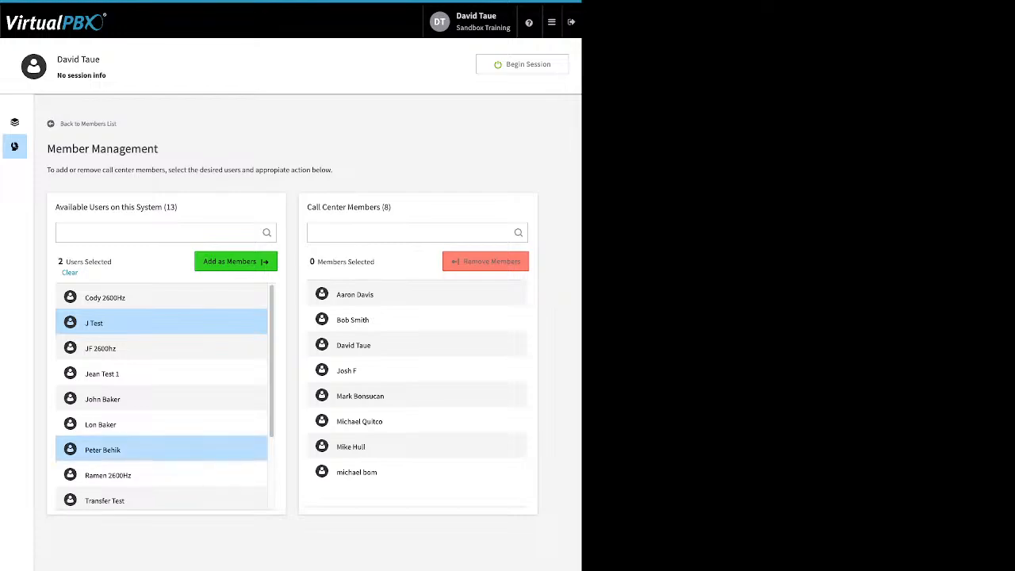
click(236, 262)
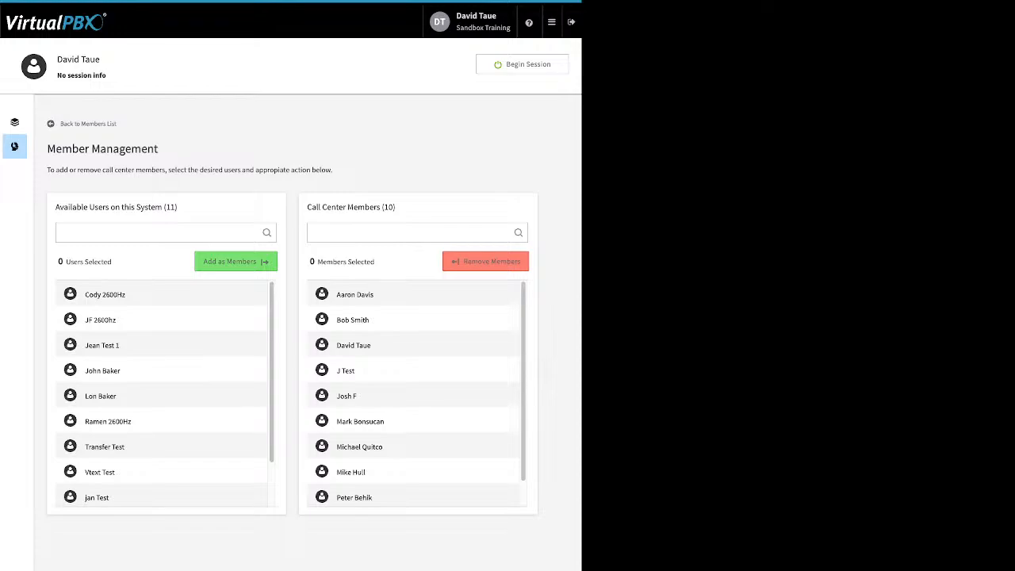
scroll(417, 393, down, 1)
scroll(418, 394, up, 1)
Assign three call center members, including the signed-in administrator, as agents of the Second Q queue.
click(14, 121)
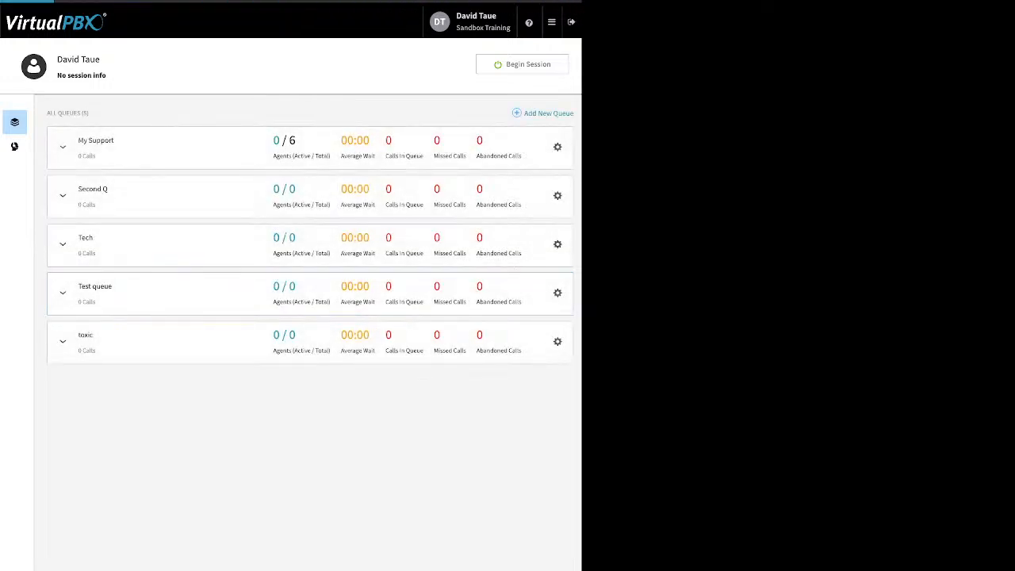
click(63, 196)
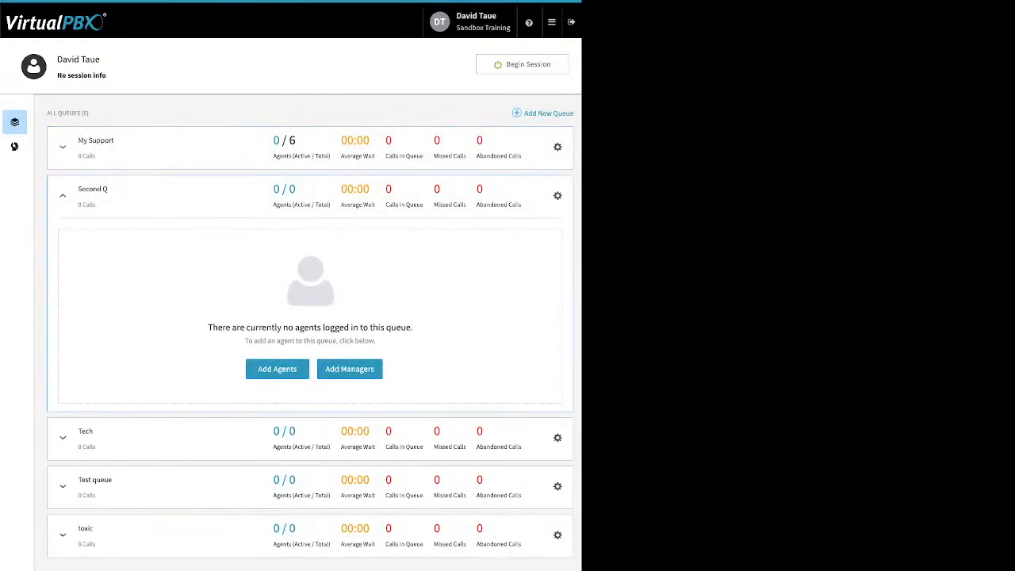
click(277, 369)
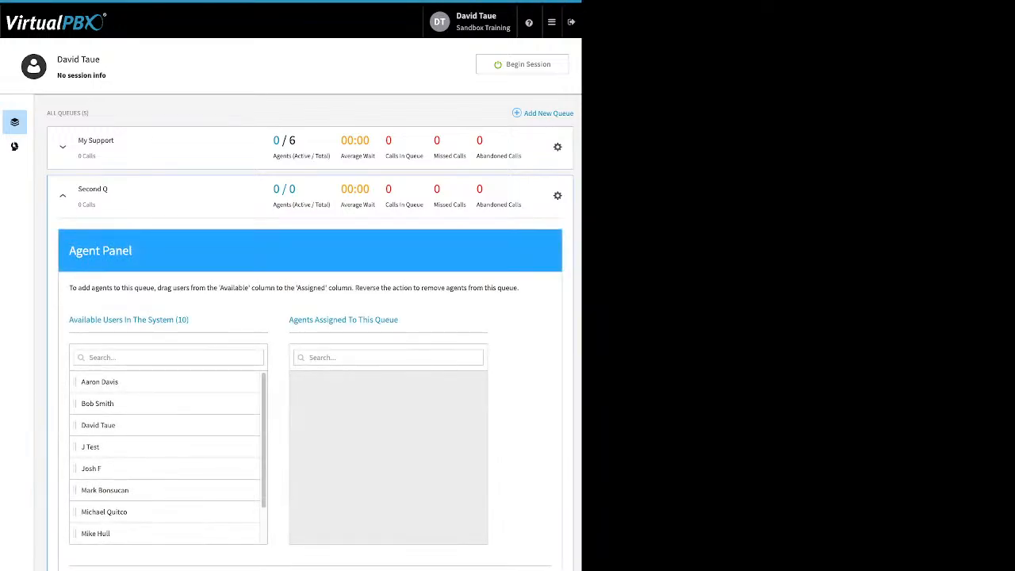
drag(100, 382, 365, 384)
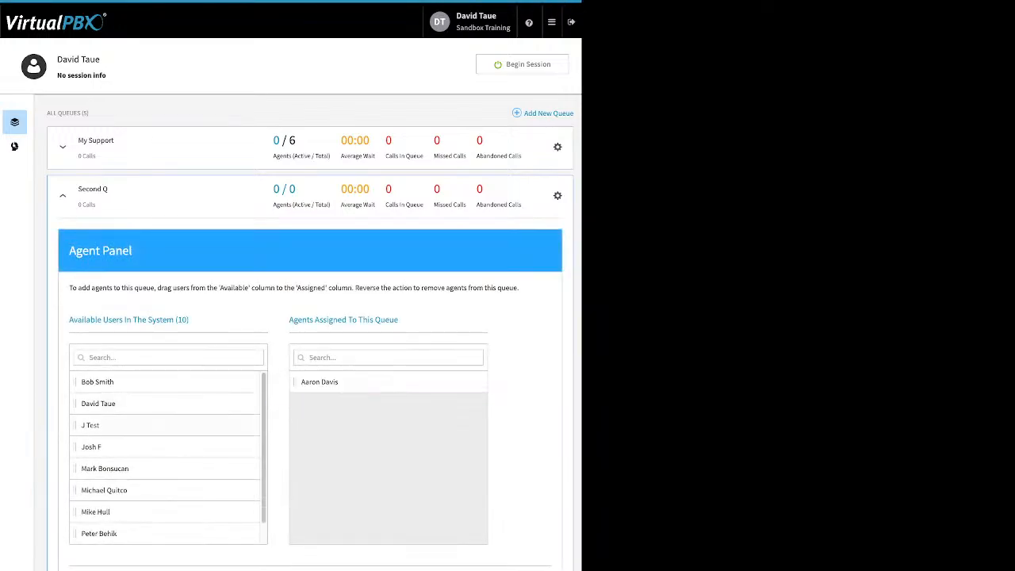
drag(98, 403, 328, 387)
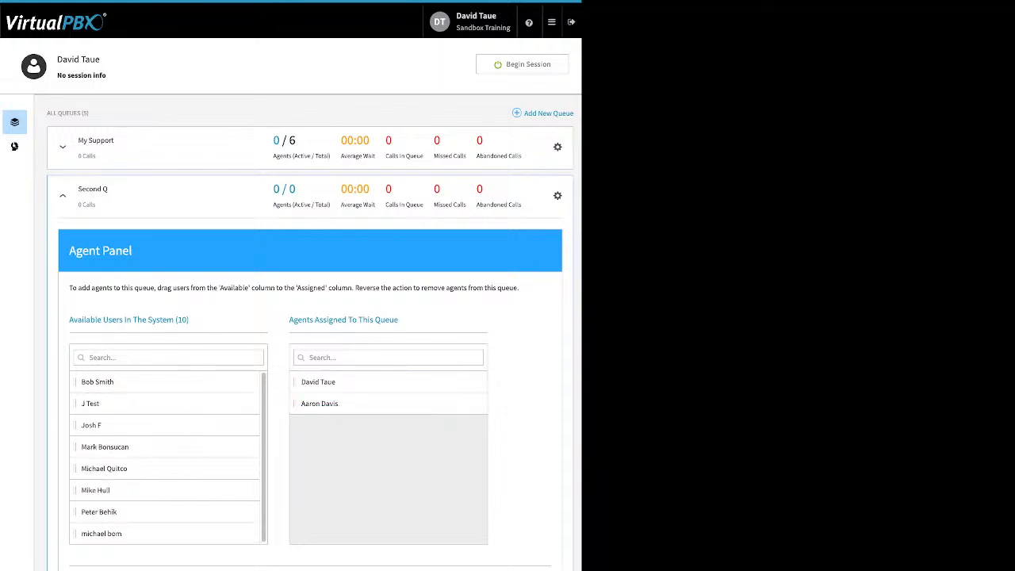
drag(91, 425, 317, 404)
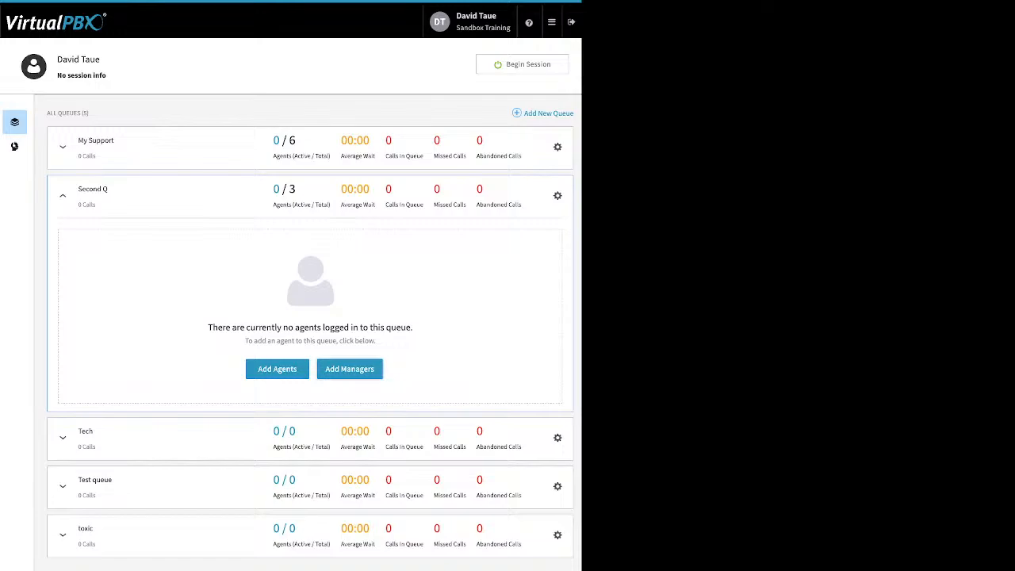
Assign the signed-in administrator as a manager of the Second Q queue and begin an agent session.
click(350, 369)
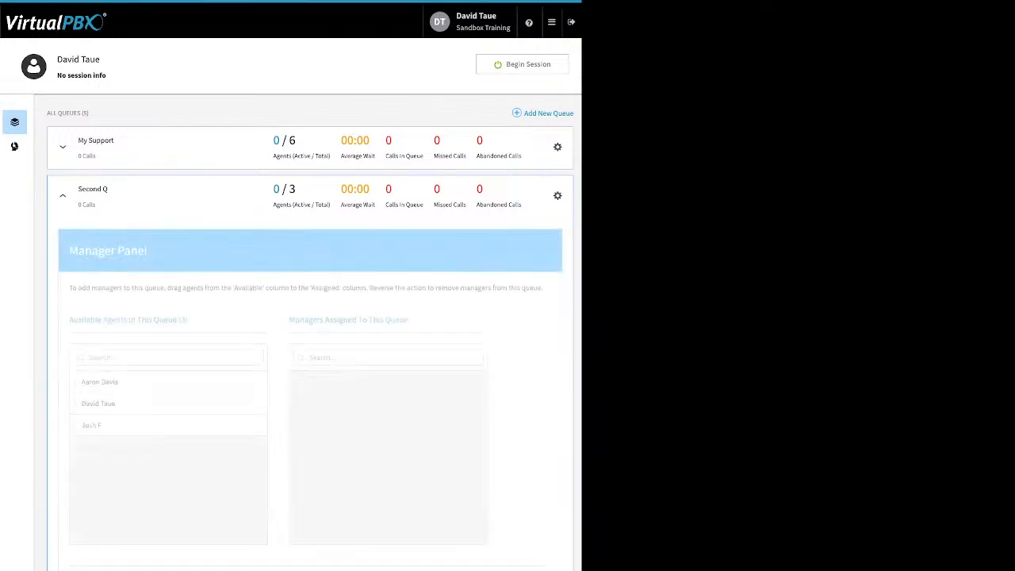
drag(98, 403, 380, 412)
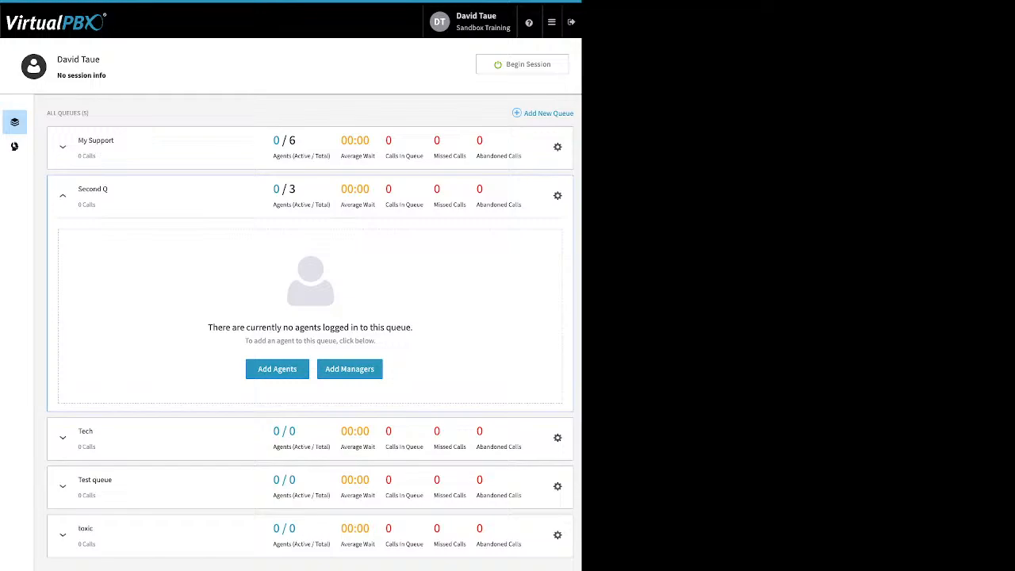
click(552, 23)
mouse_move(552, 22)
click(523, 64)
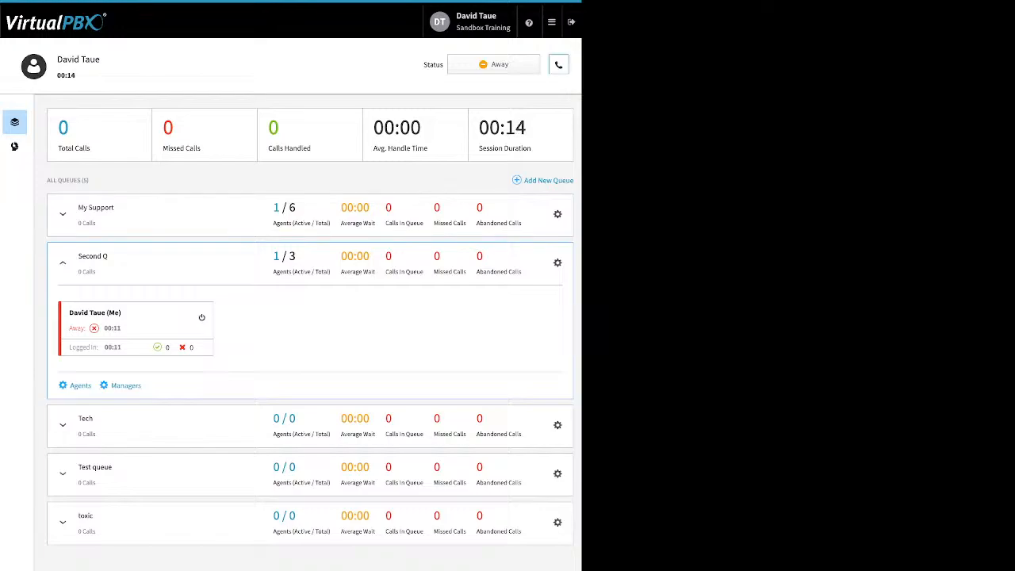
Switch the session's default answering device to Select All and back to dtSand.
click(559, 65)
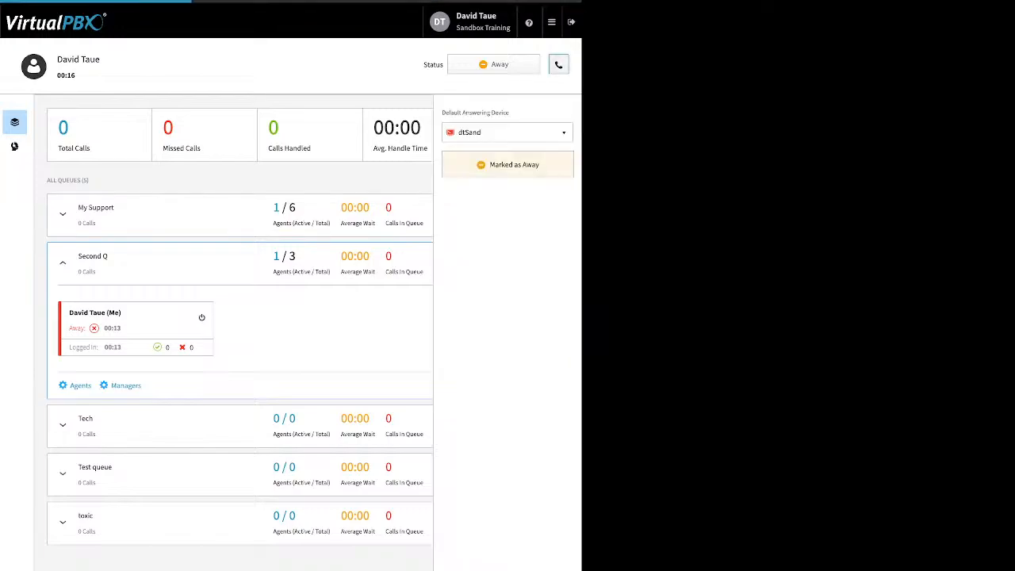
click(507, 132)
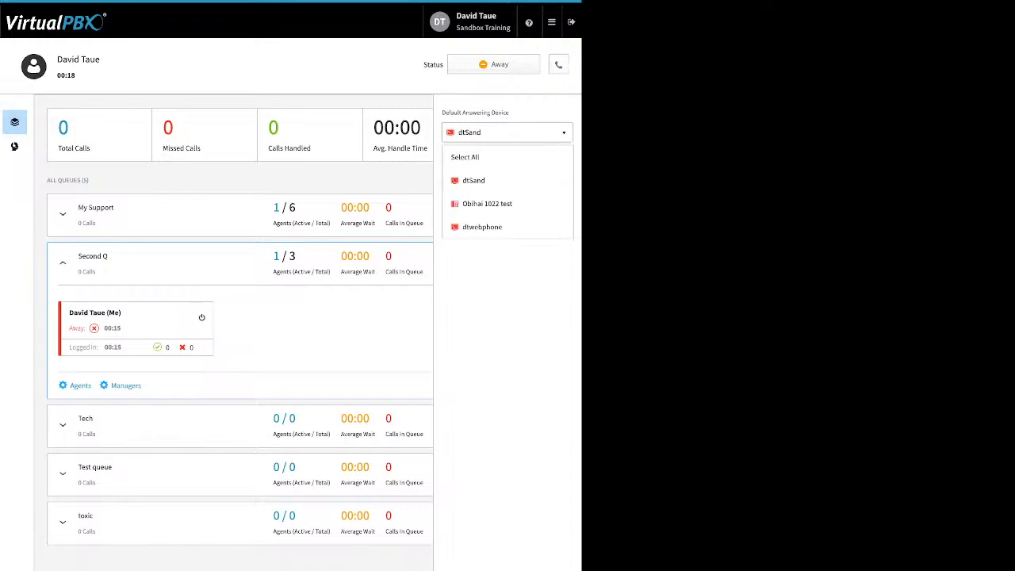
click(508, 157)
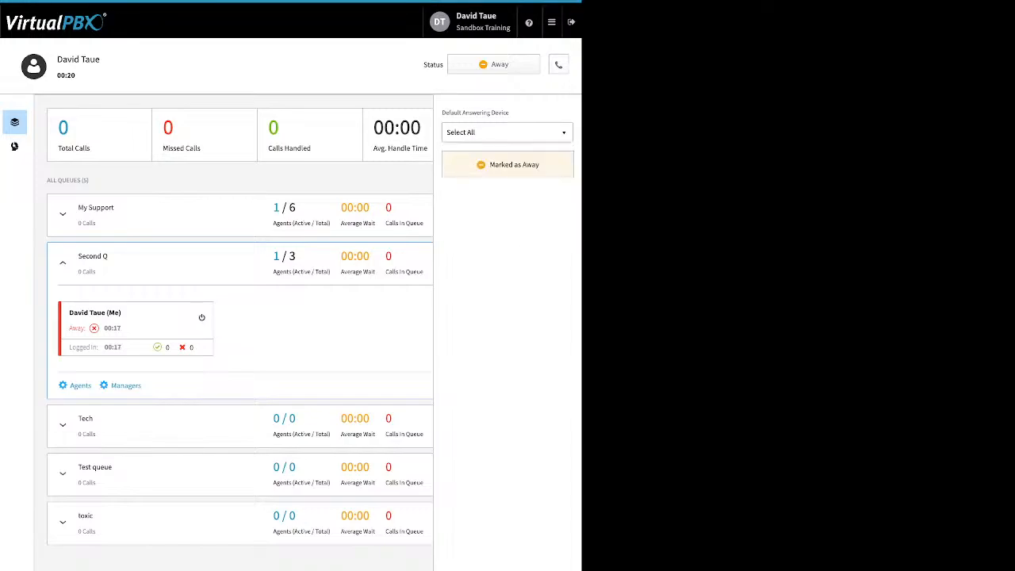
click(508, 132)
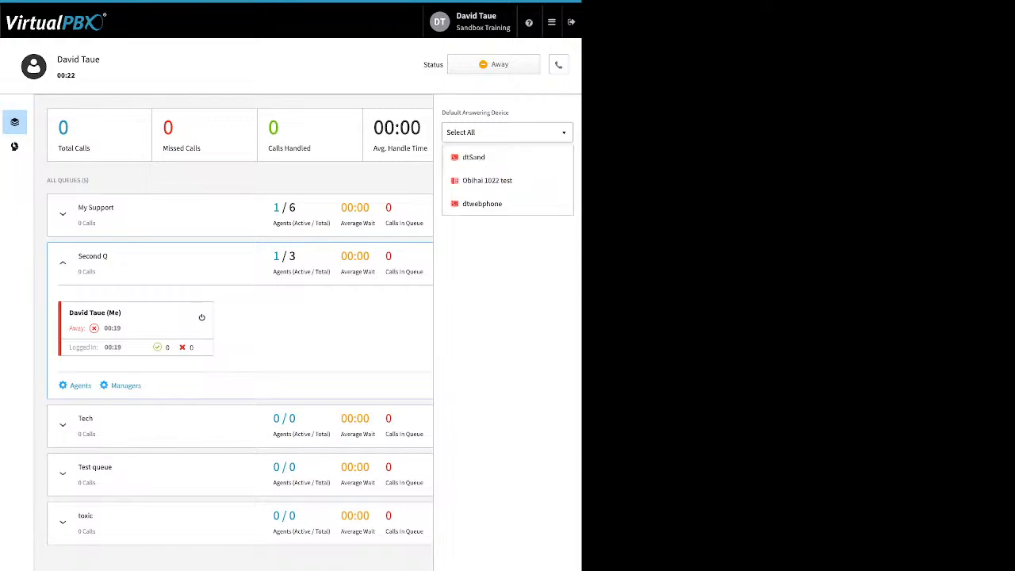
click(474, 157)
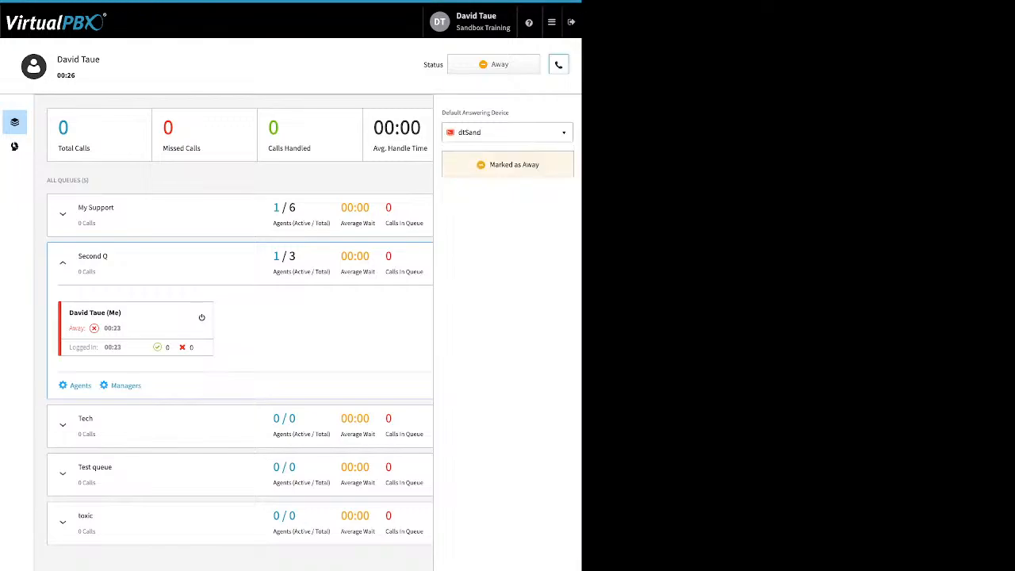
click(558, 65)
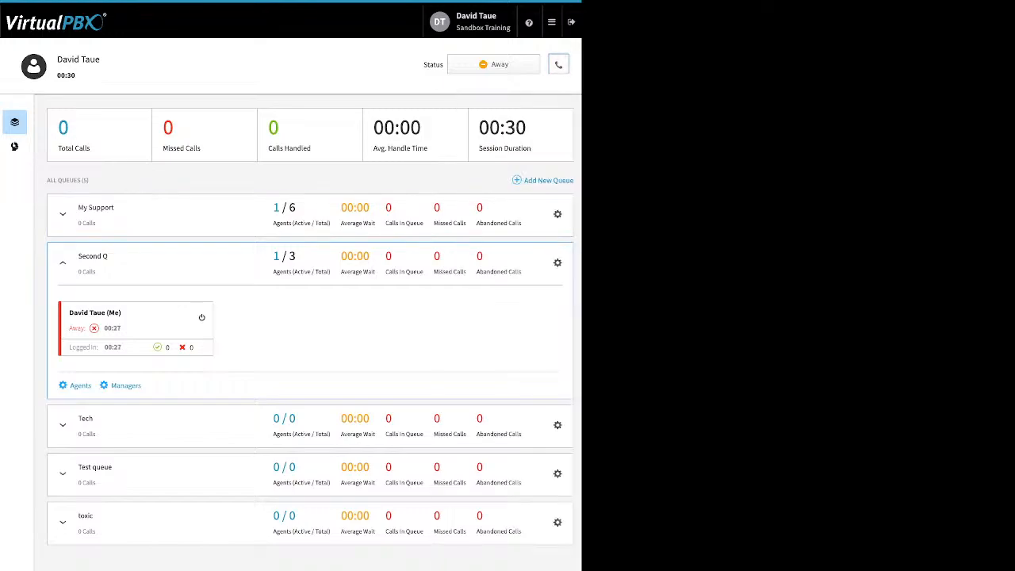
Change the agent session status from Away by marking all queues as ready.
click(493, 64)
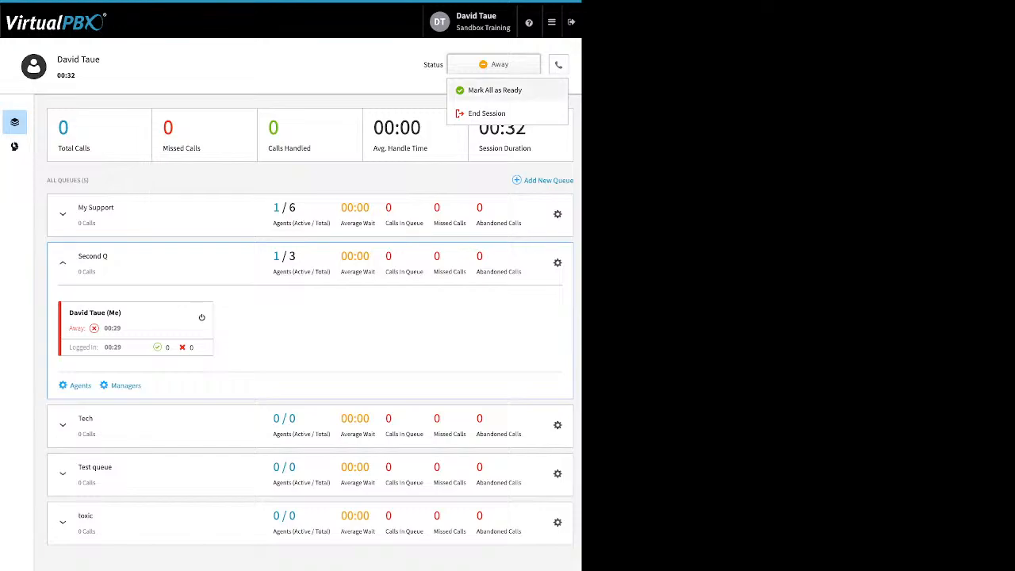
click(492, 90)
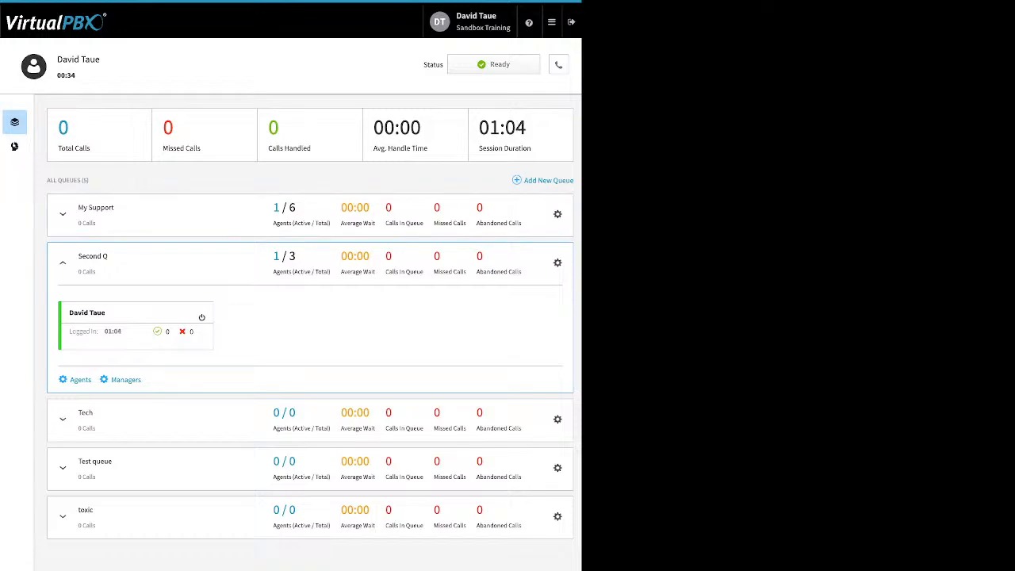
Open Dynamic Caller ID and review the 408 rule's name, caller ID to display and area code match.
click(551, 22)
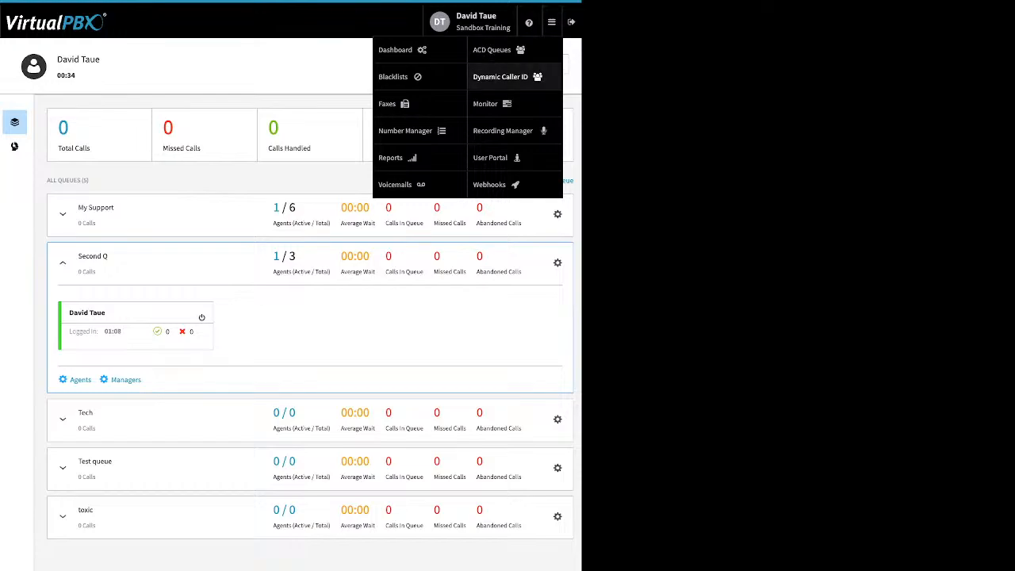
click(500, 76)
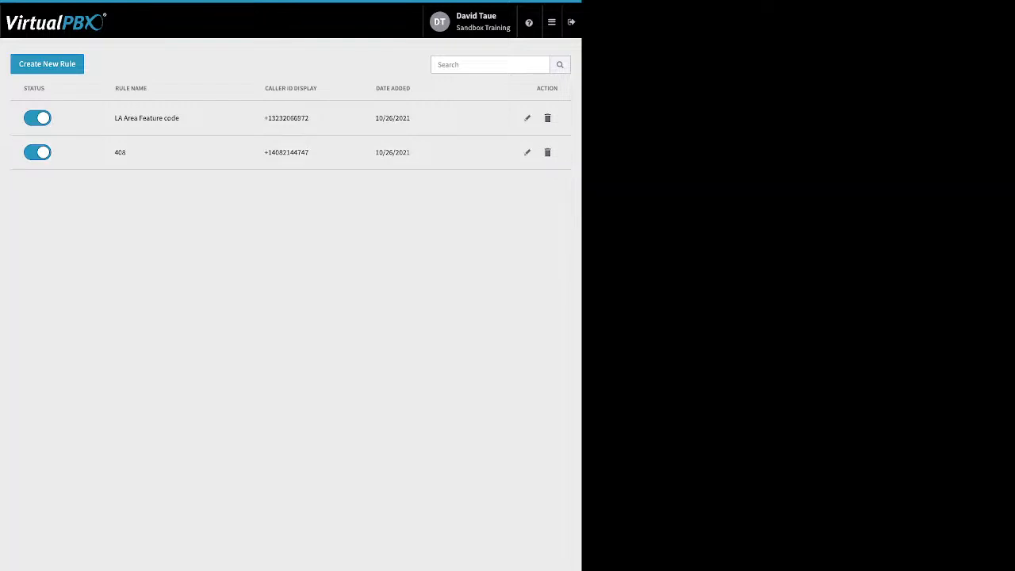
click(527, 153)
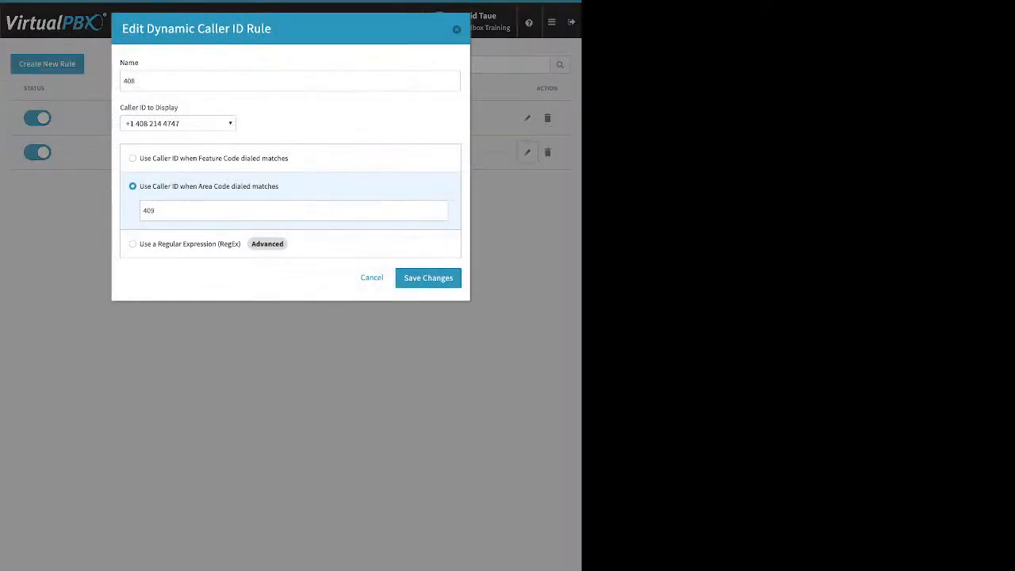
double_click(129, 81)
click(178, 124)
triple_click(149, 107)
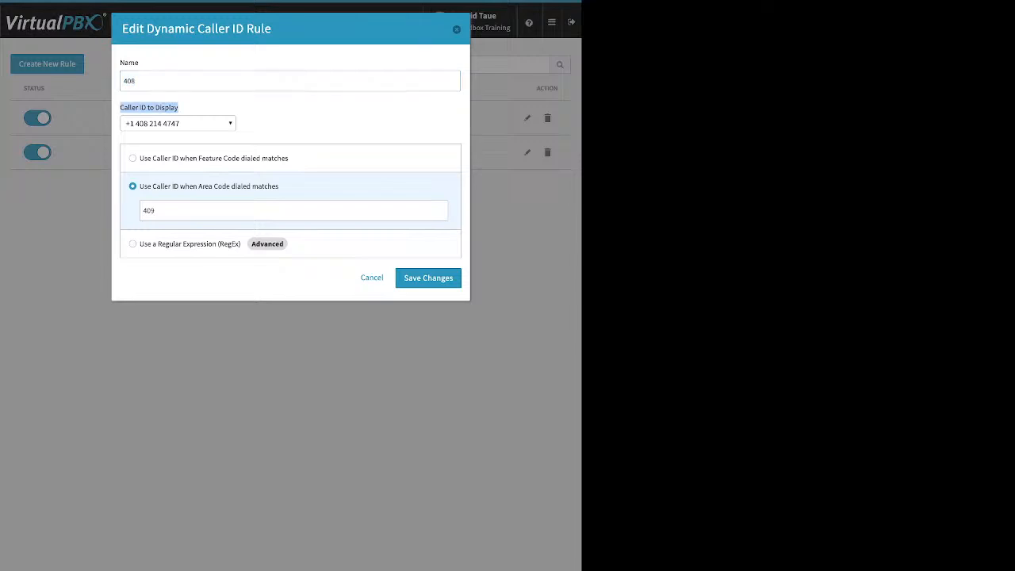
double_click(149, 211)
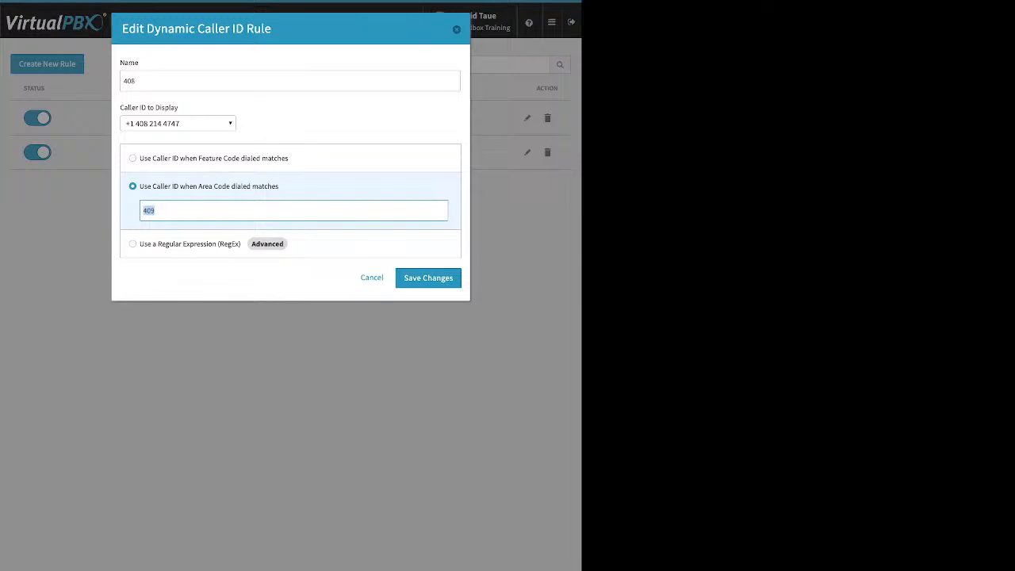
text(408)
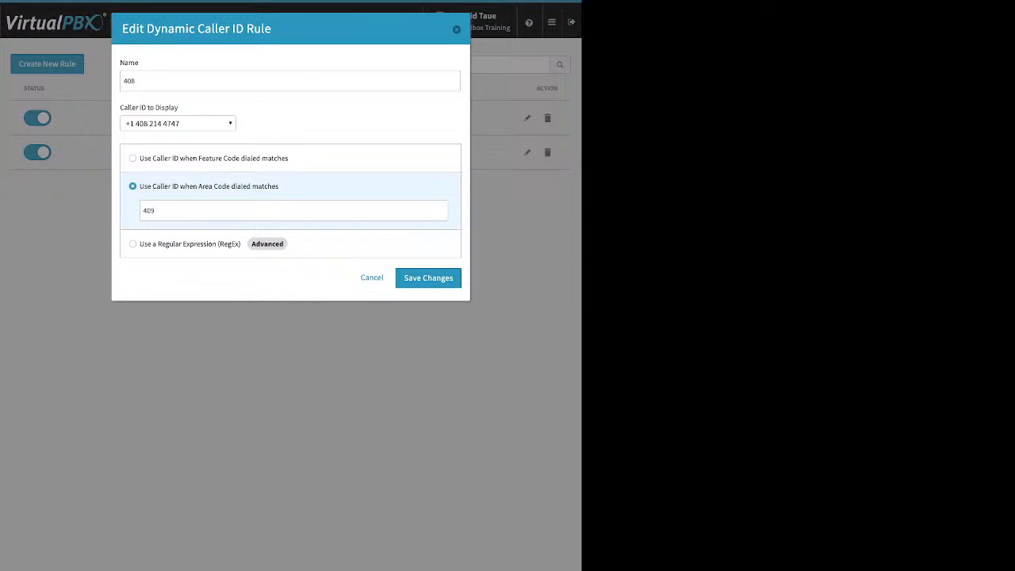
click(429, 278)
Review the feature code match of the LA Area Feature code rule and close it without changes.
click(527, 119)
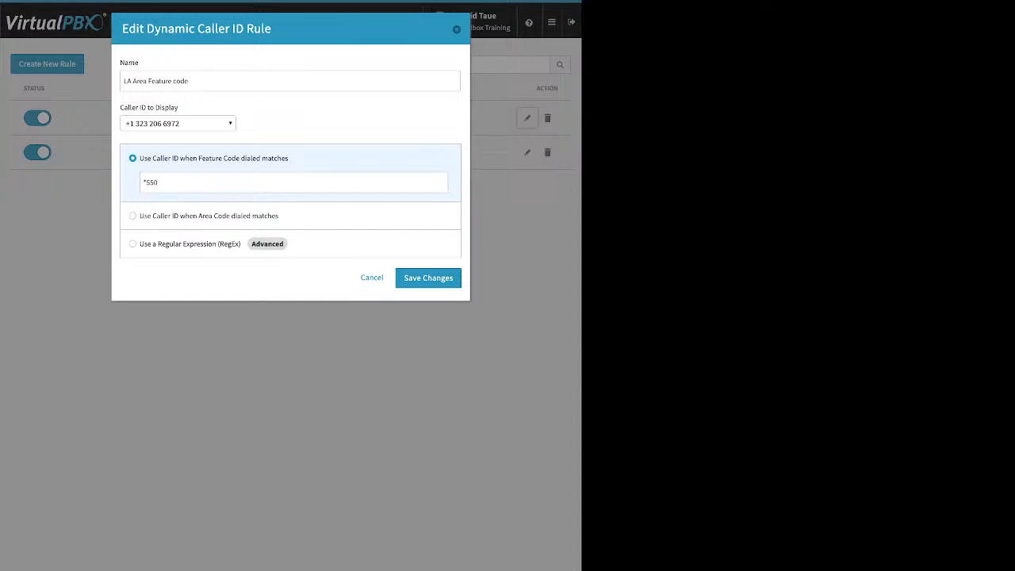
key(ctrl+a)
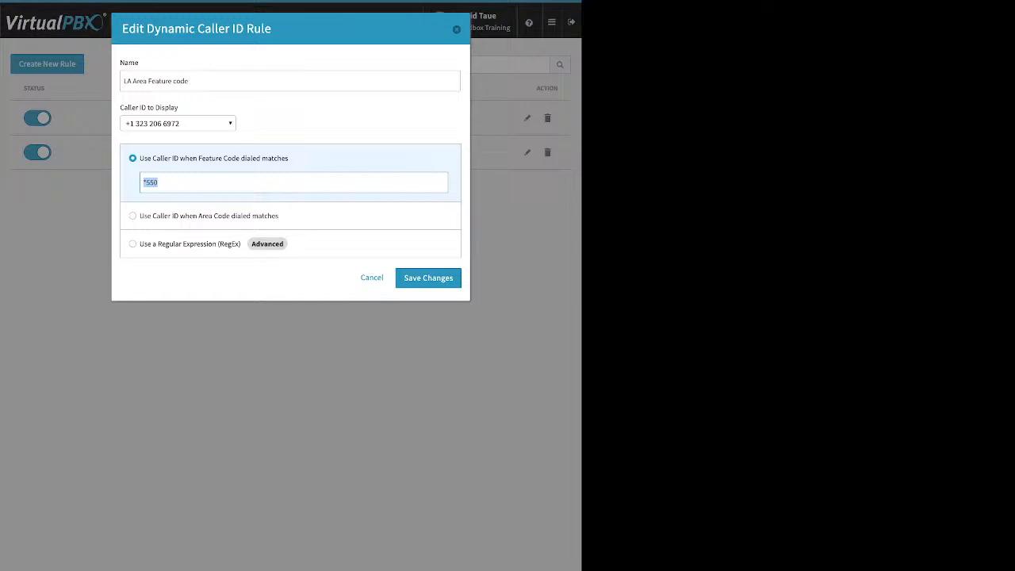
click(372, 277)
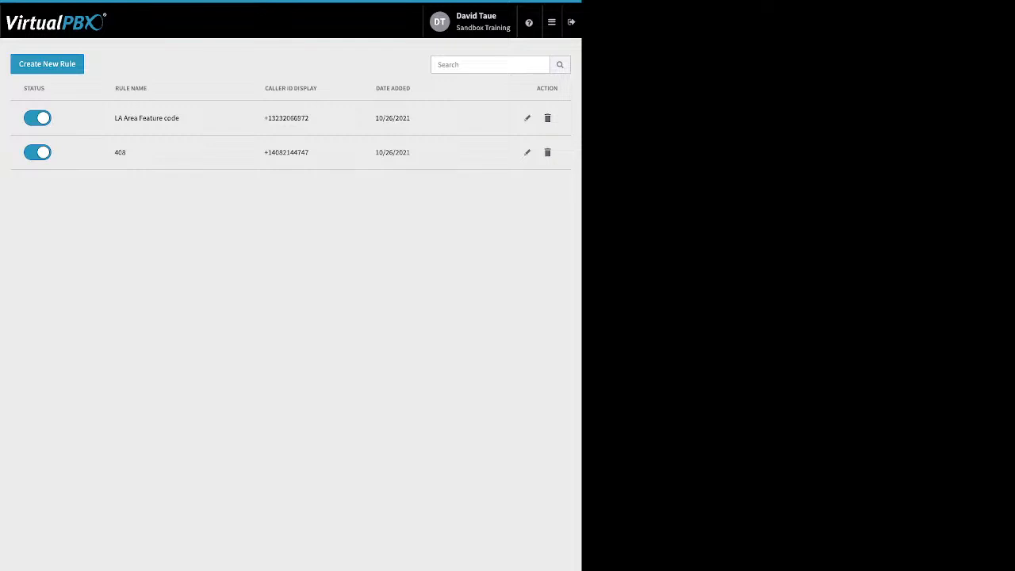
Open the Monitor app and examine the active and incoming calls area beside the employee list.
click(552, 22)
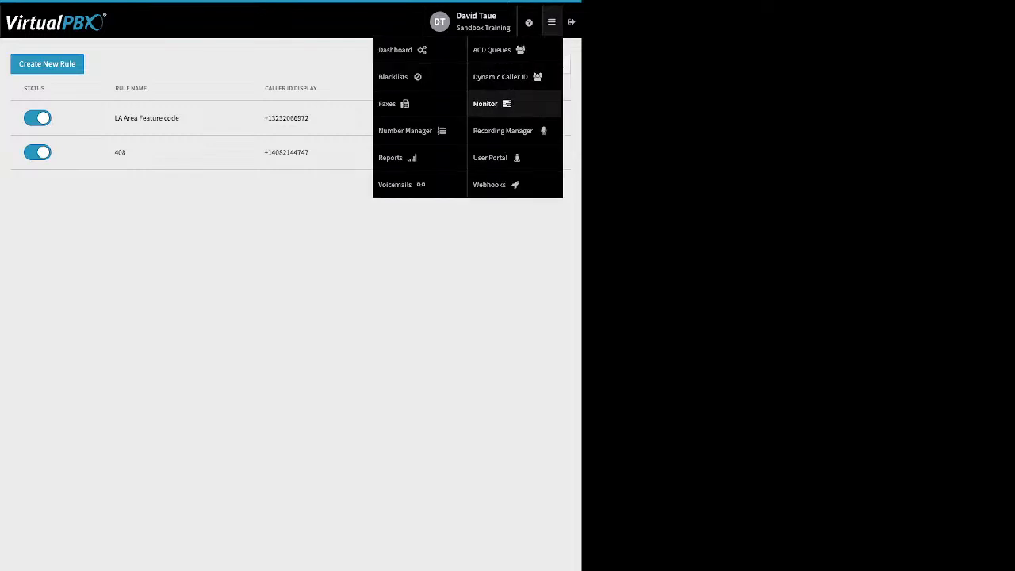
click(487, 104)
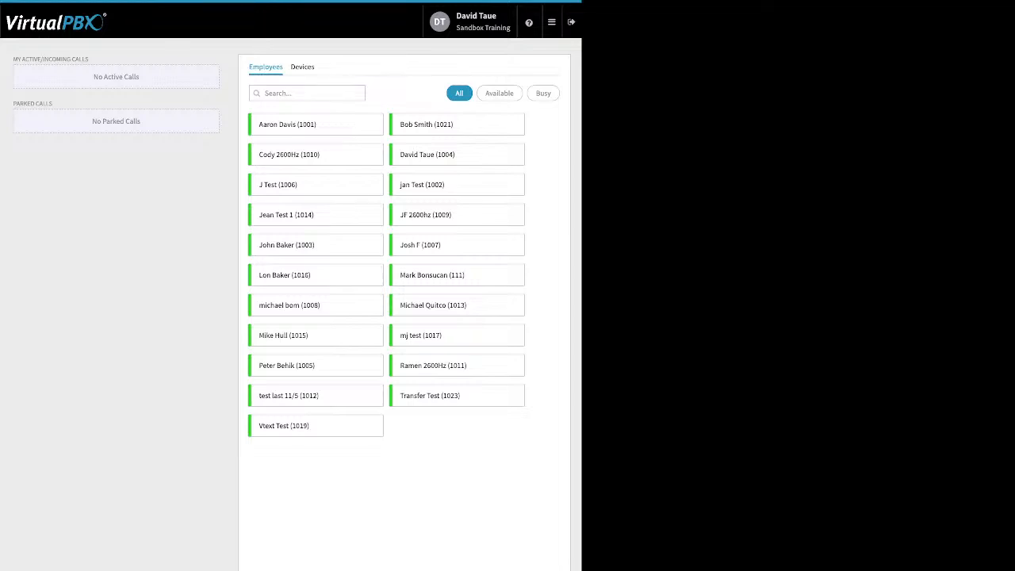
drag(13, 58, 89, 59)
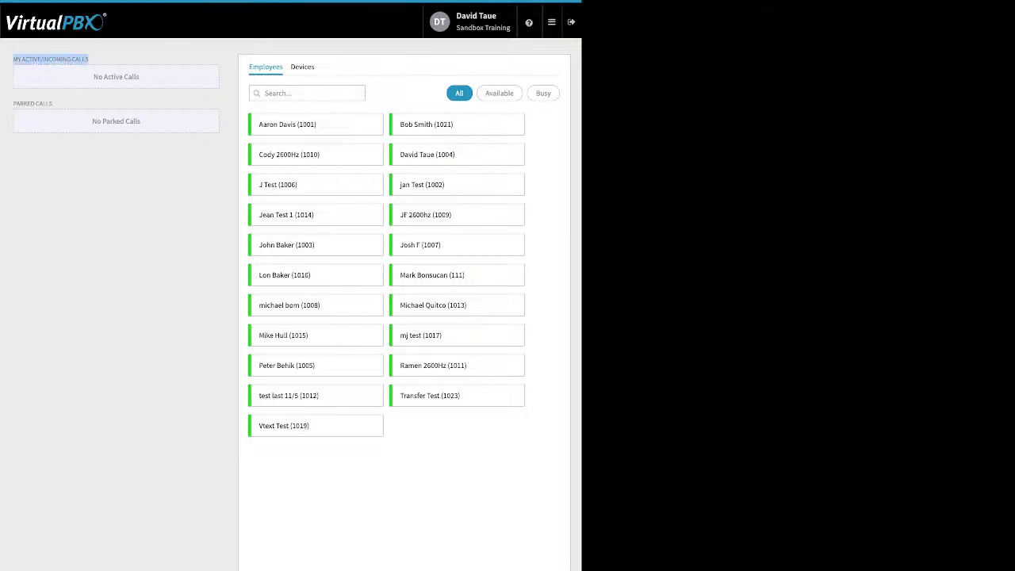
click(90, 59)
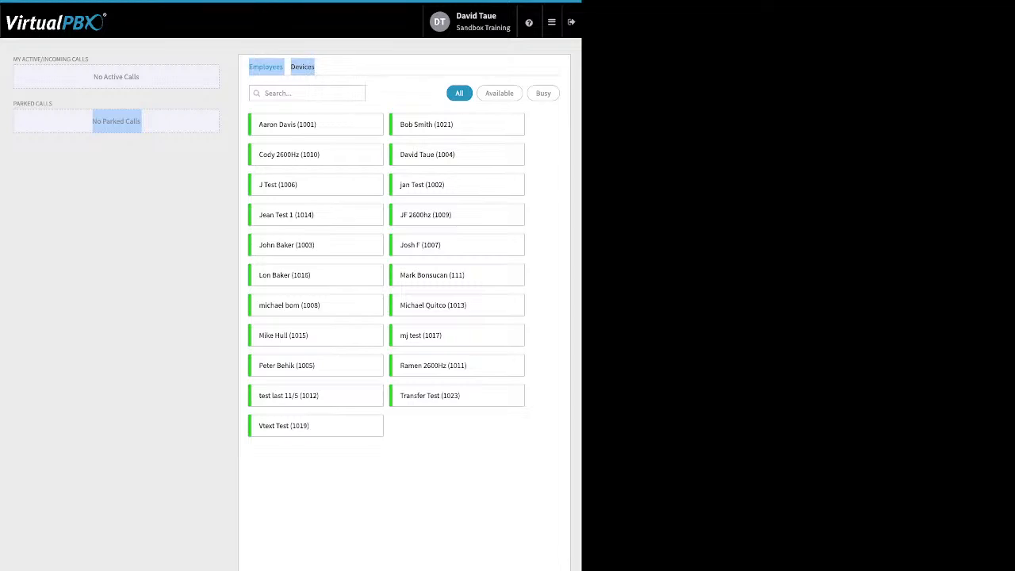
Open Webhooks and bring up the form for creating a new webhook to view its options.
mouse_move(552, 23)
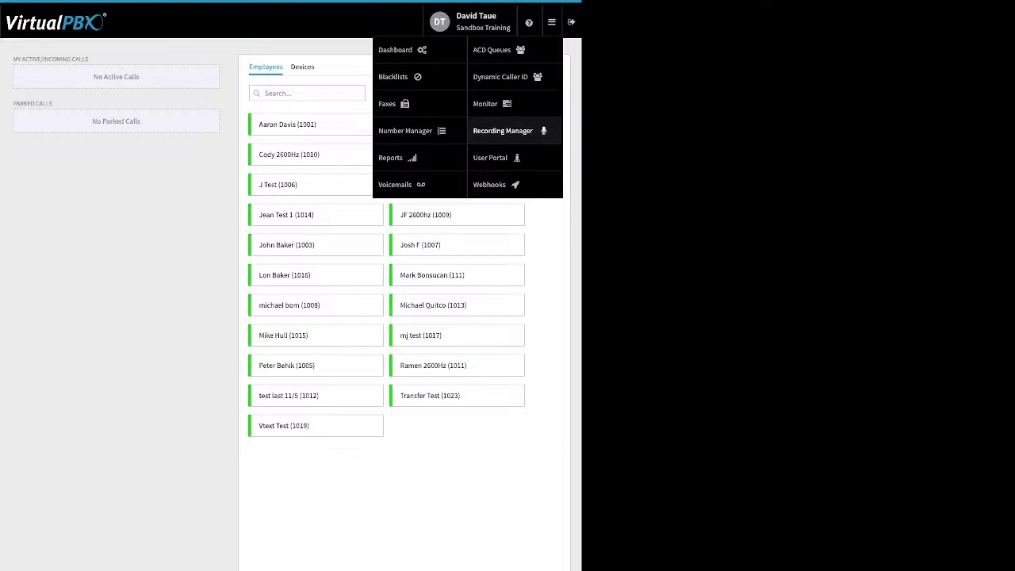
click(490, 184)
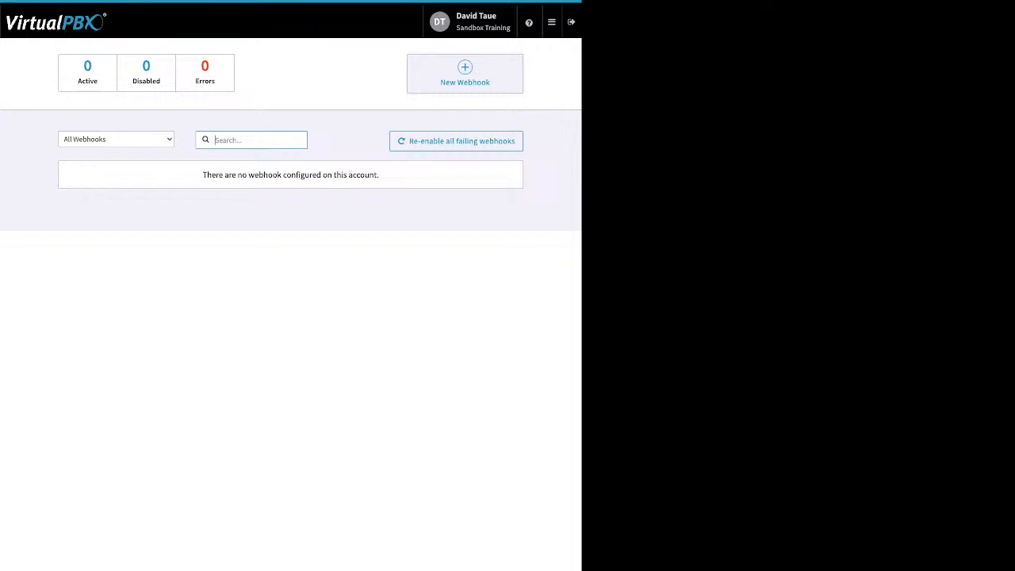
click(465, 73)
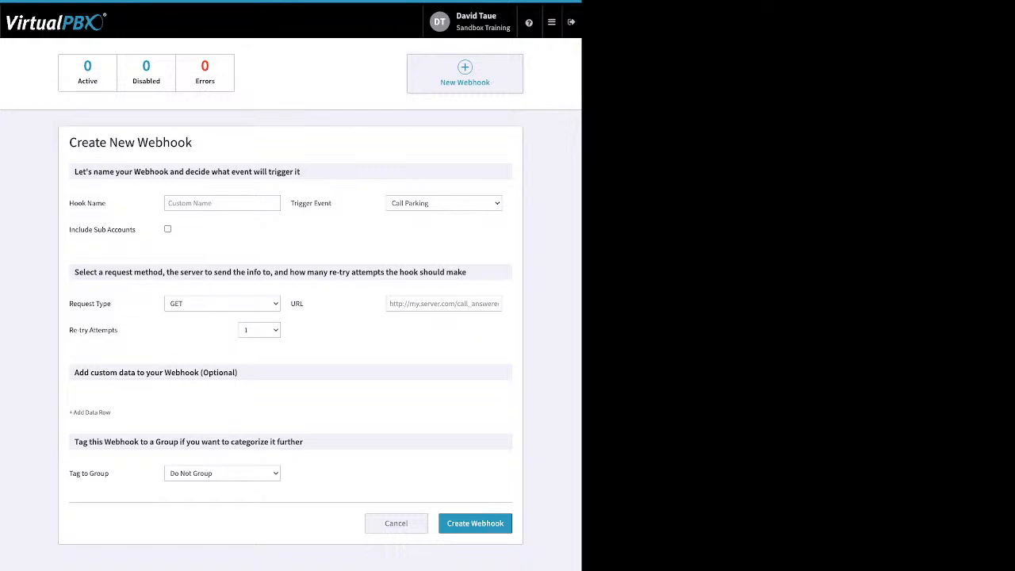
Open the User Portal and filter the call history with a start date of 10/03/2022.
click(552, 22)
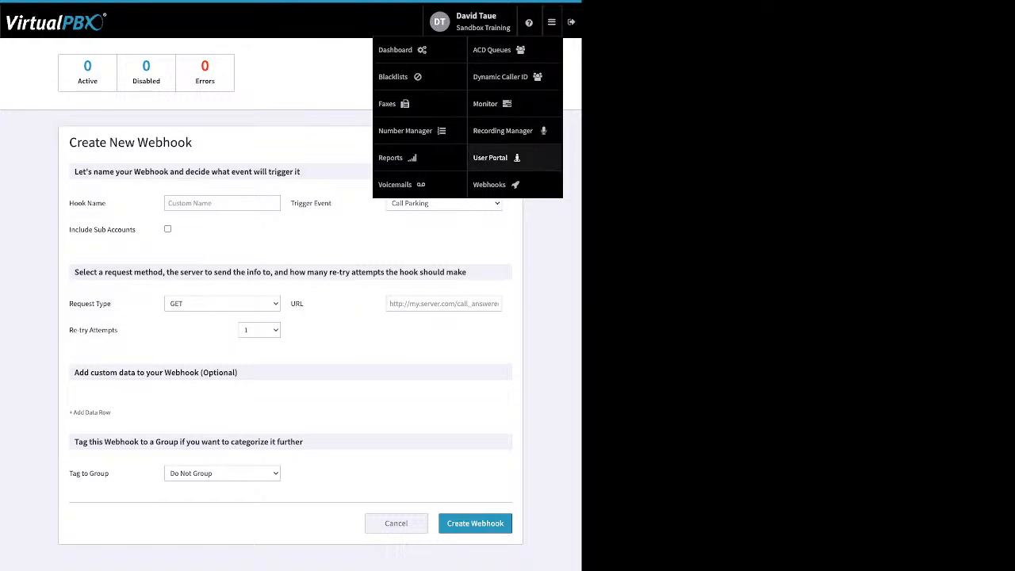
click(490, 157)
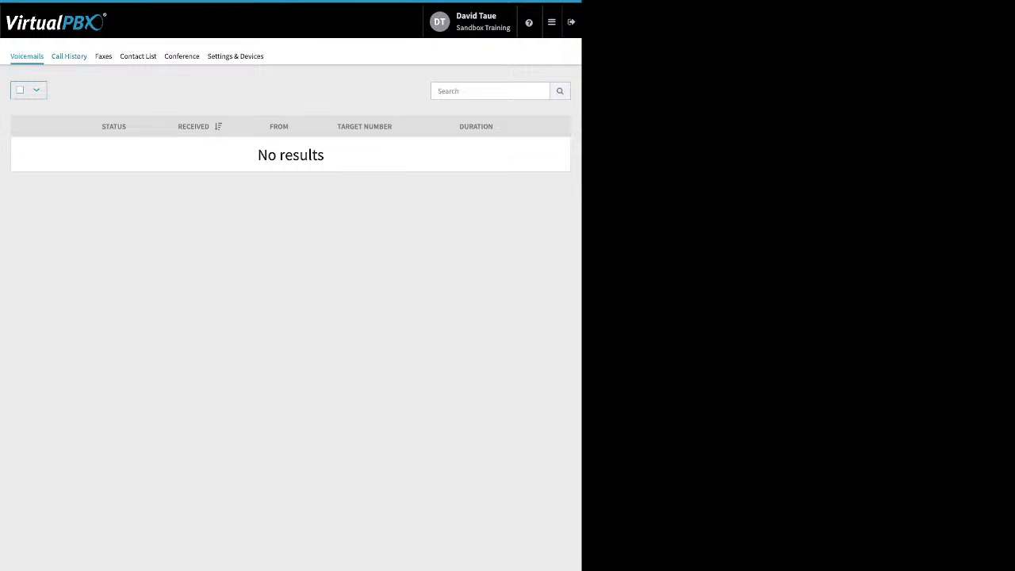
click(69, 57)
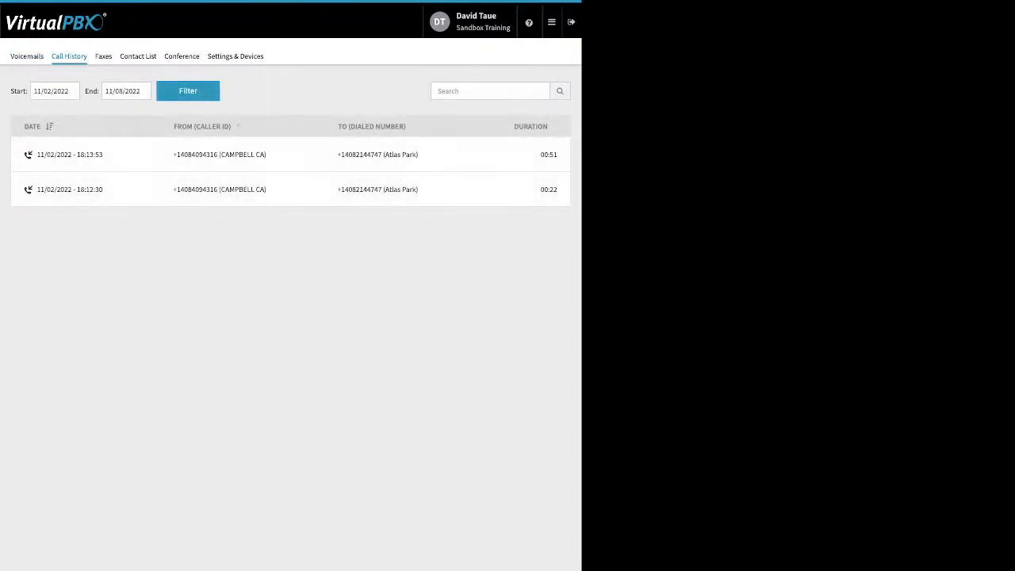
click(54, 91)
click(42, 113)
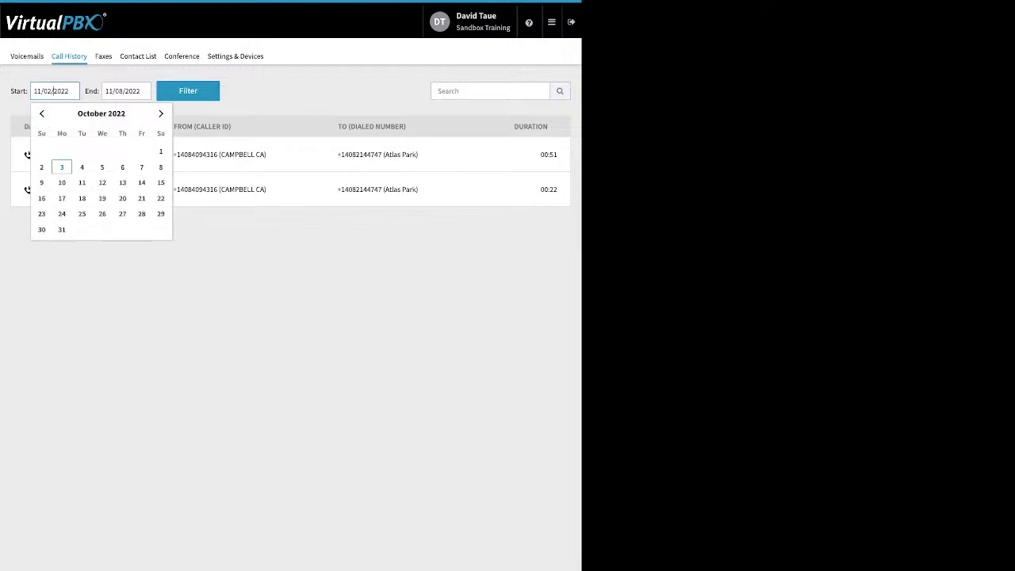
click(62, 167)
click(188, 91)
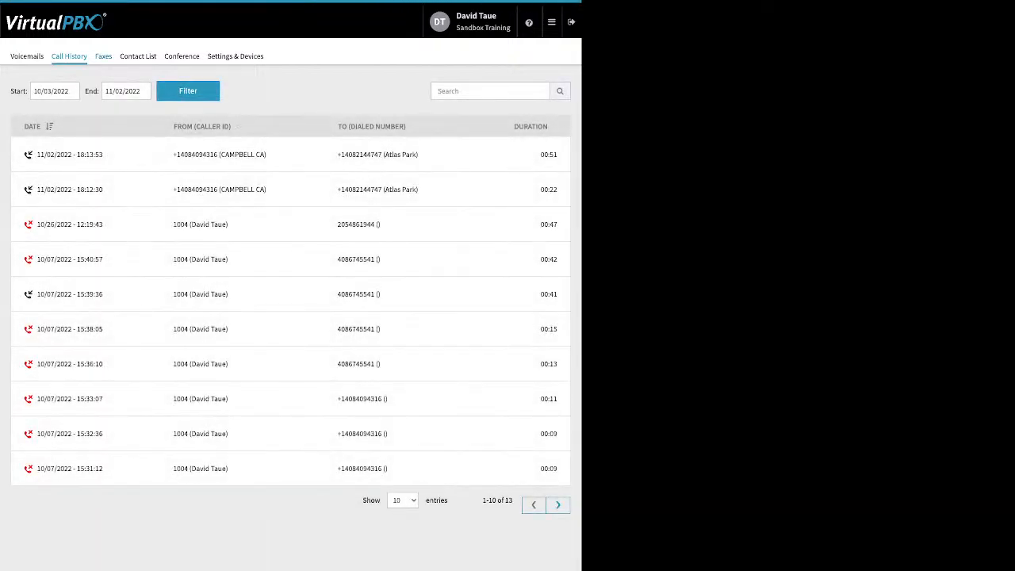
View the User Portal's faxes, contact list and conference settings.
click(103, 56)
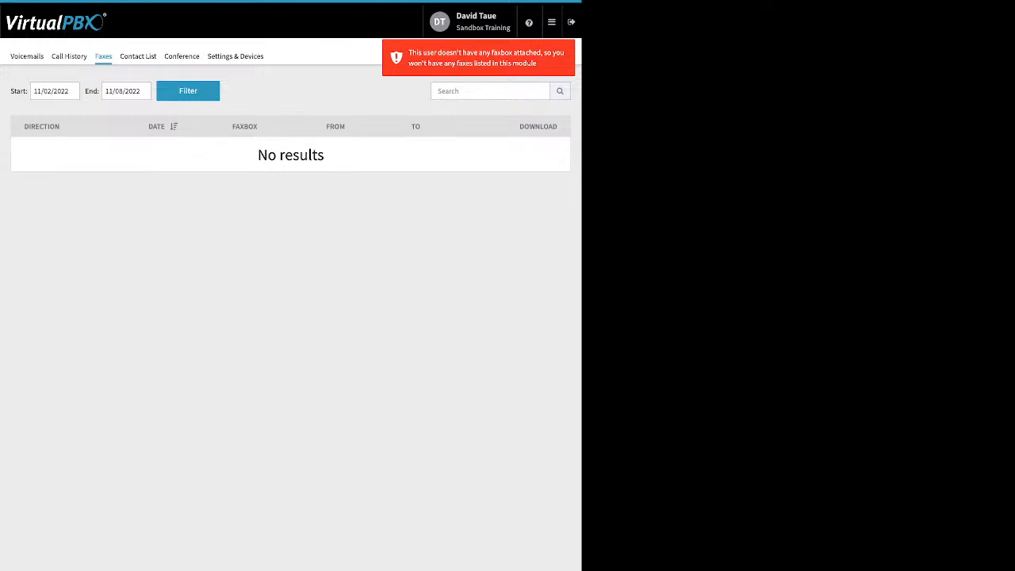
click(138, 57)
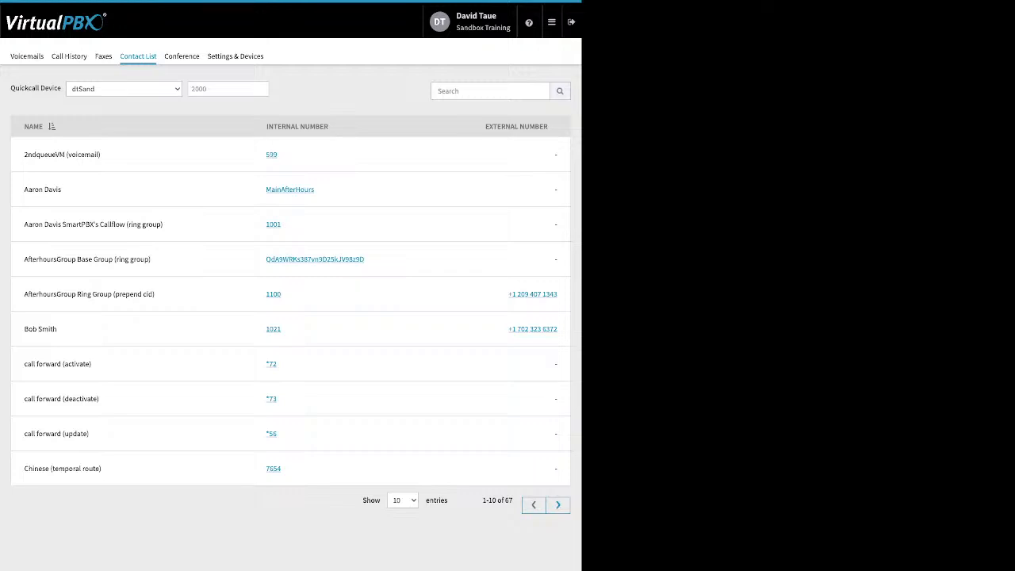
click(182, 56)
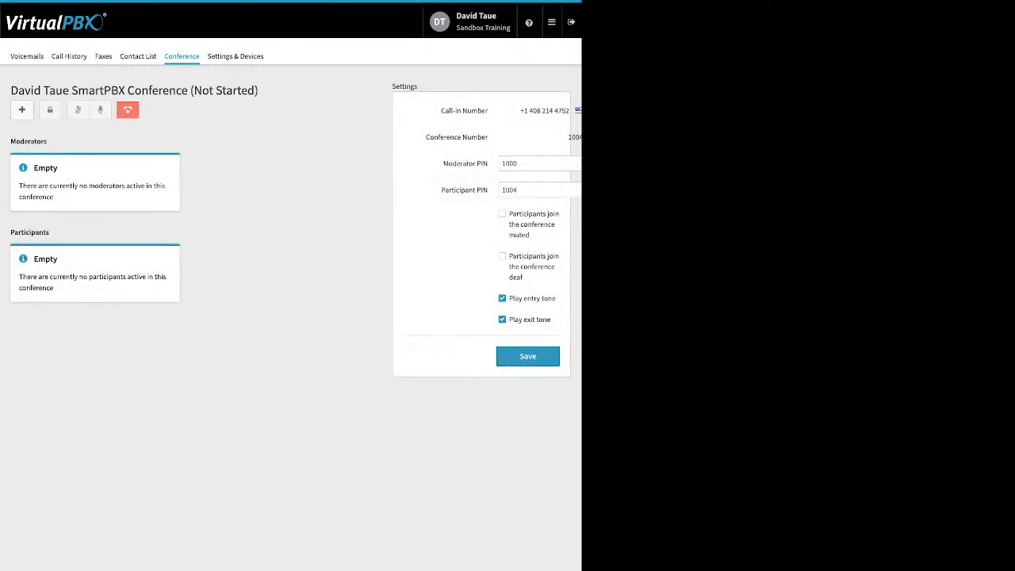
Examine the conference's moderator and participant PIN fields, the muted and deaf join options, and the entry and exit tone settings.
drag(443, 163, 490, 191)
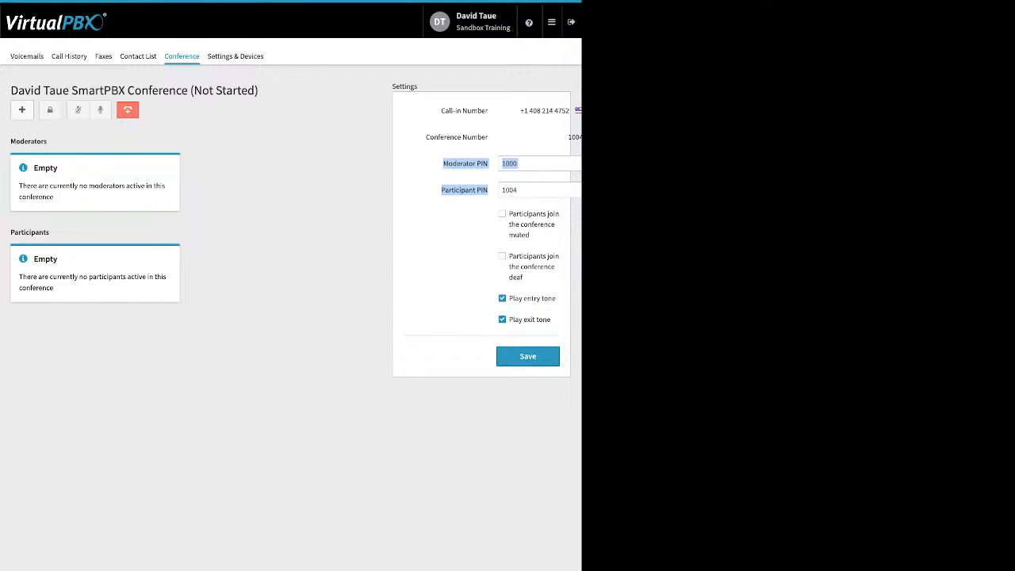
click(533, 164)
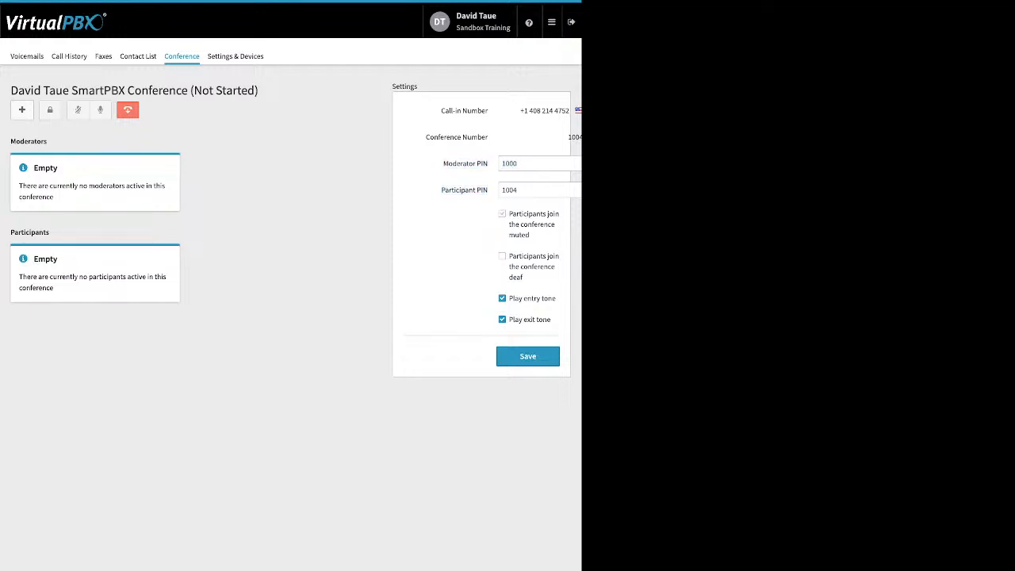
drag(508, 213, 523, 277)
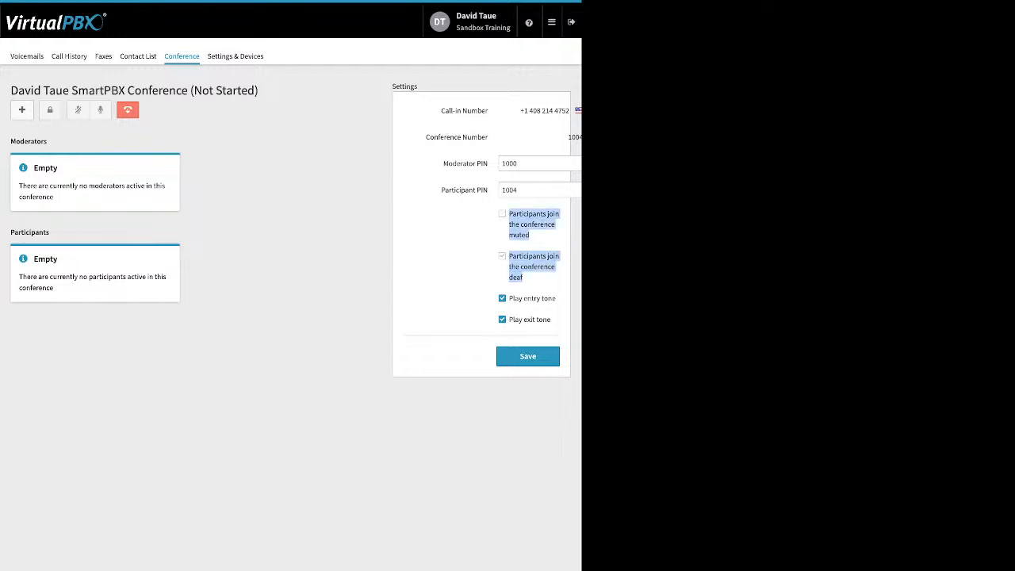
click(468, 274)
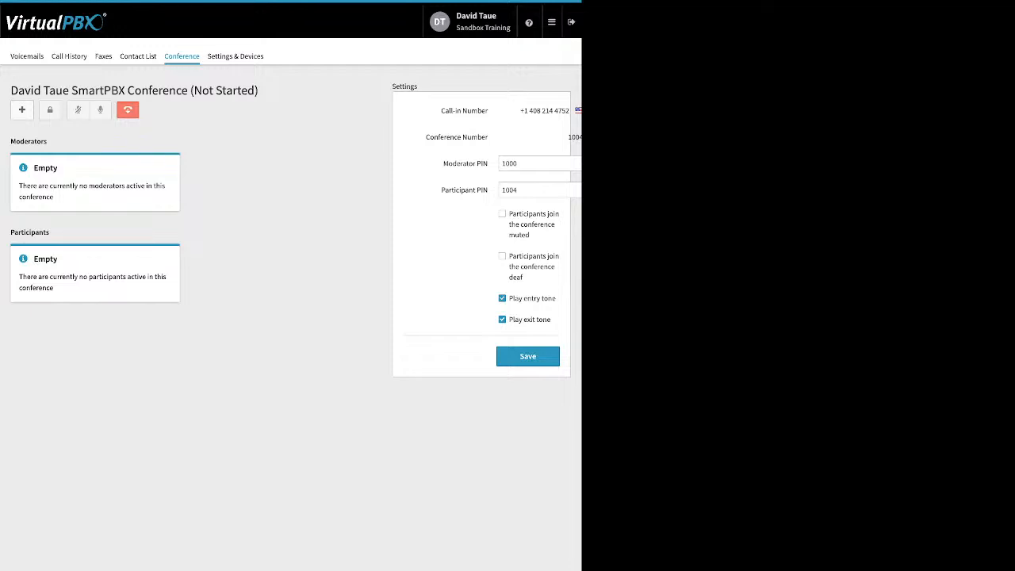
drag(509, 299, 551, 320)
click(468, 310)
Tick Enable Call Forward in Settings & Devices to view its options without saving, and return to the Dashboard.
click(236, 56)
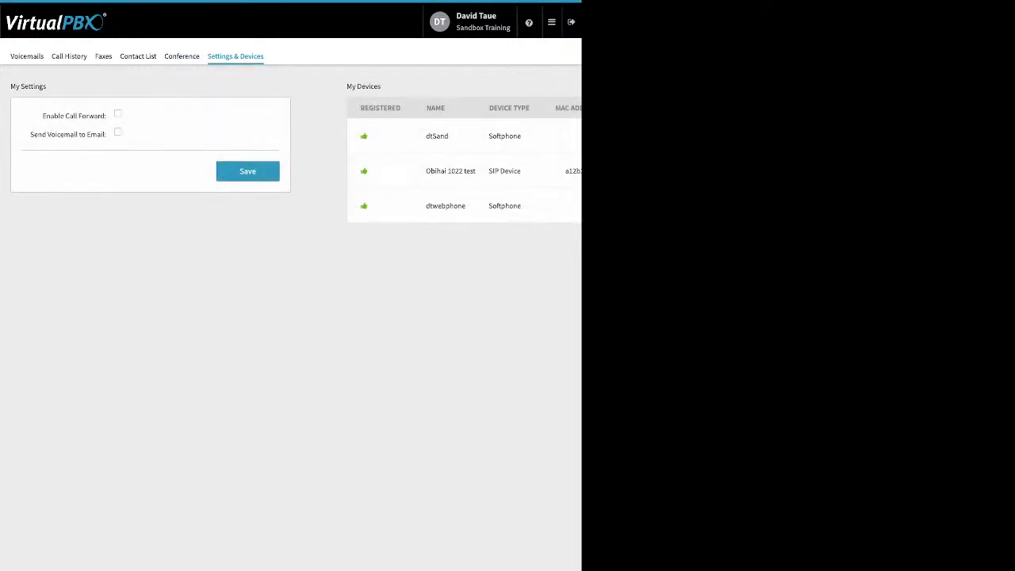
drag(42, 115, 106, 115)
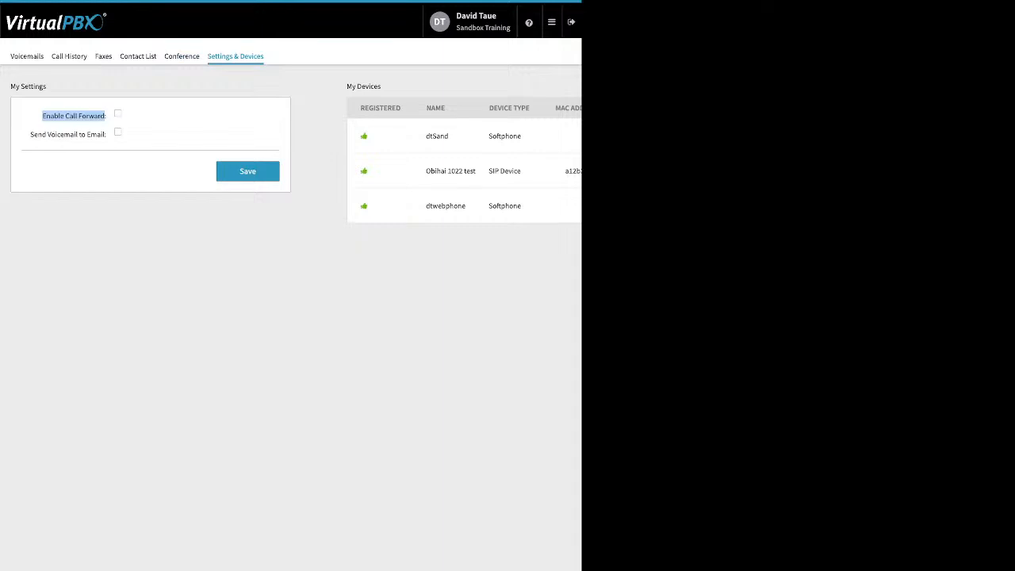
click(118, 114)
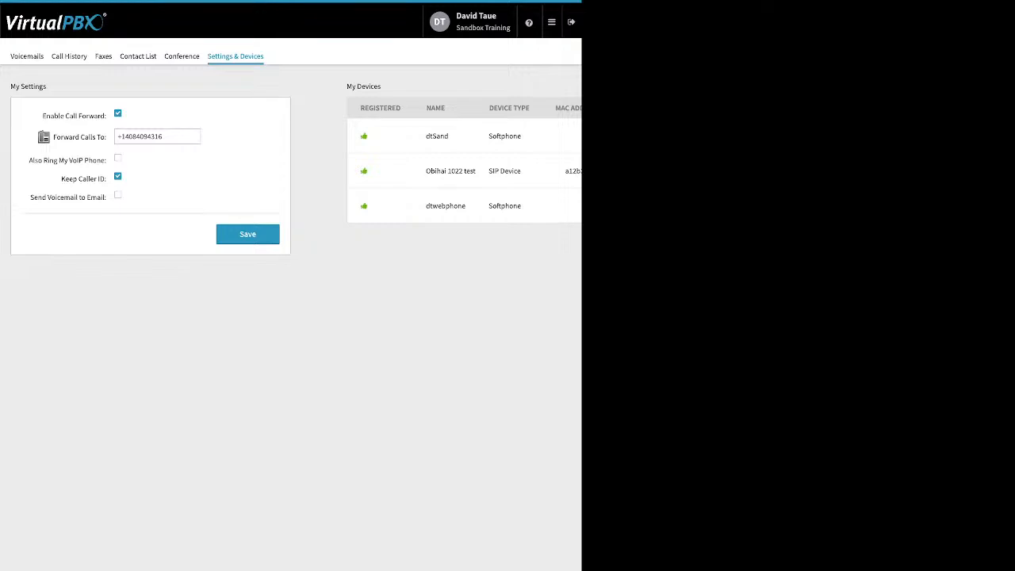
mouse_move(552, 23)
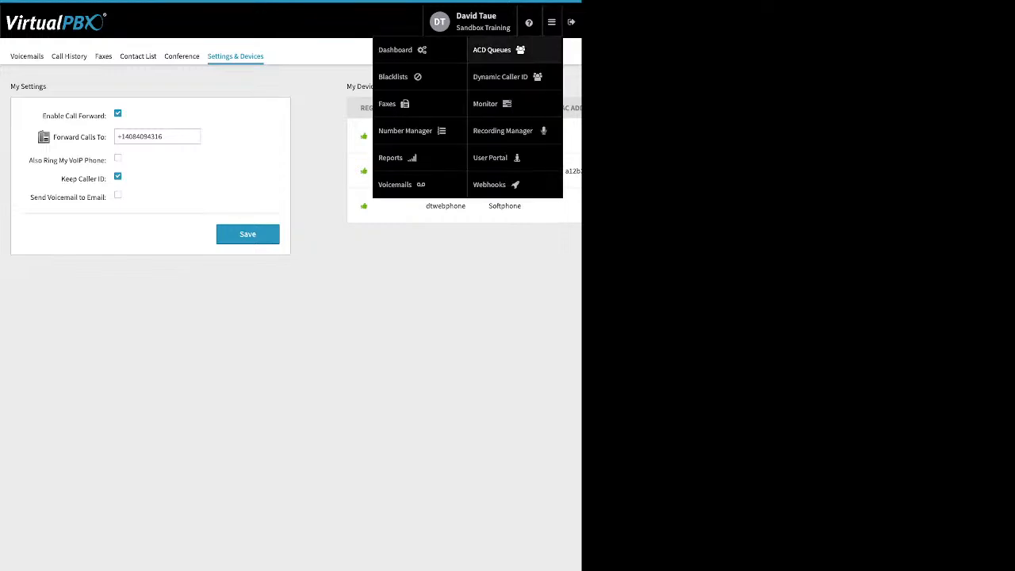
click(402, 50)
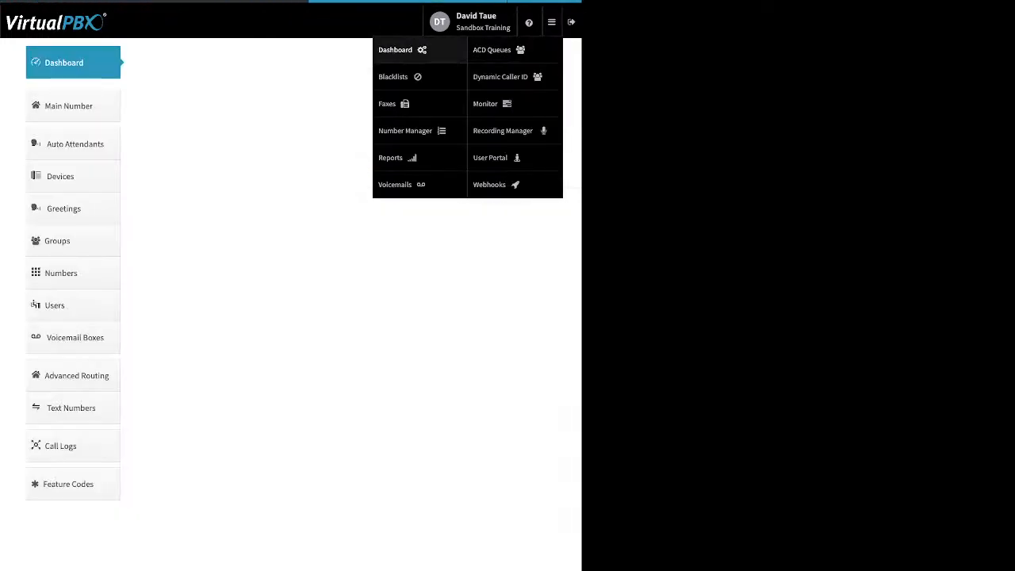